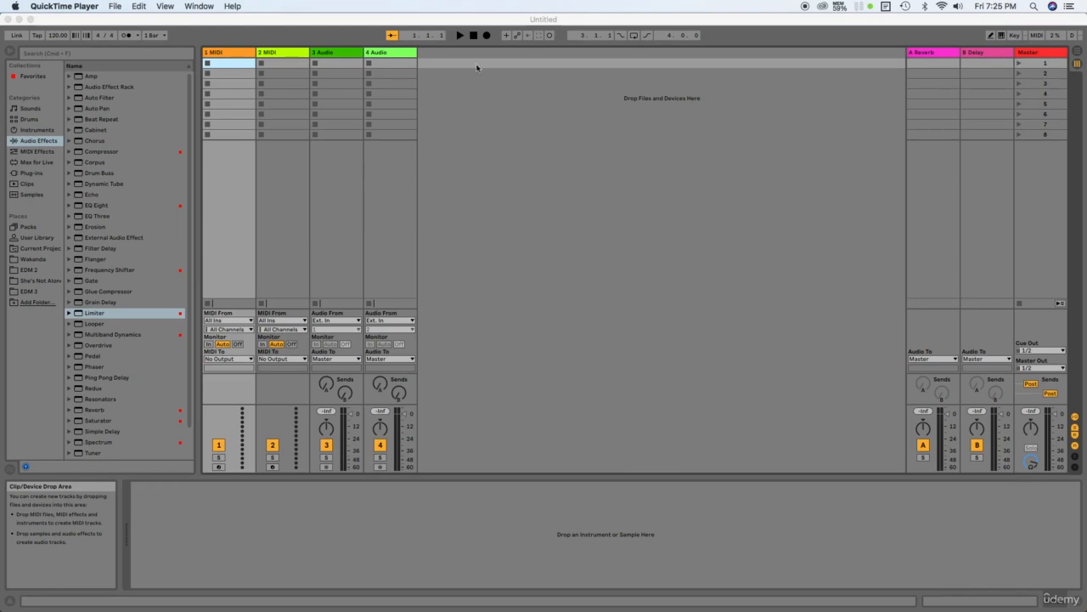
Switch to the Arrangement View and delete the second MIDI track and both audio tracks.
click(289, 20)
key(Tab)
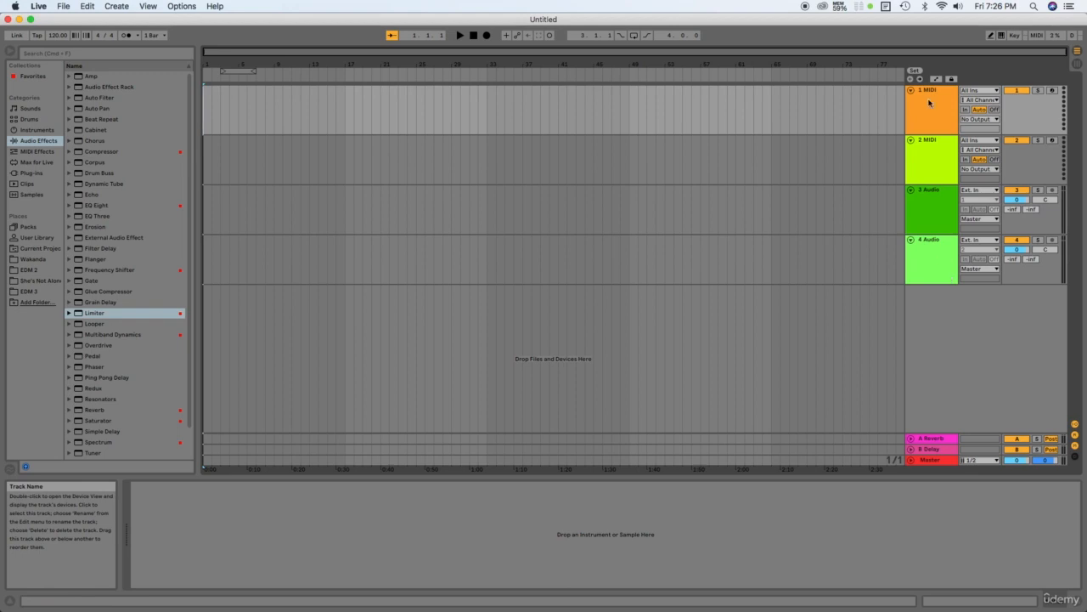
right_click(944, 170)
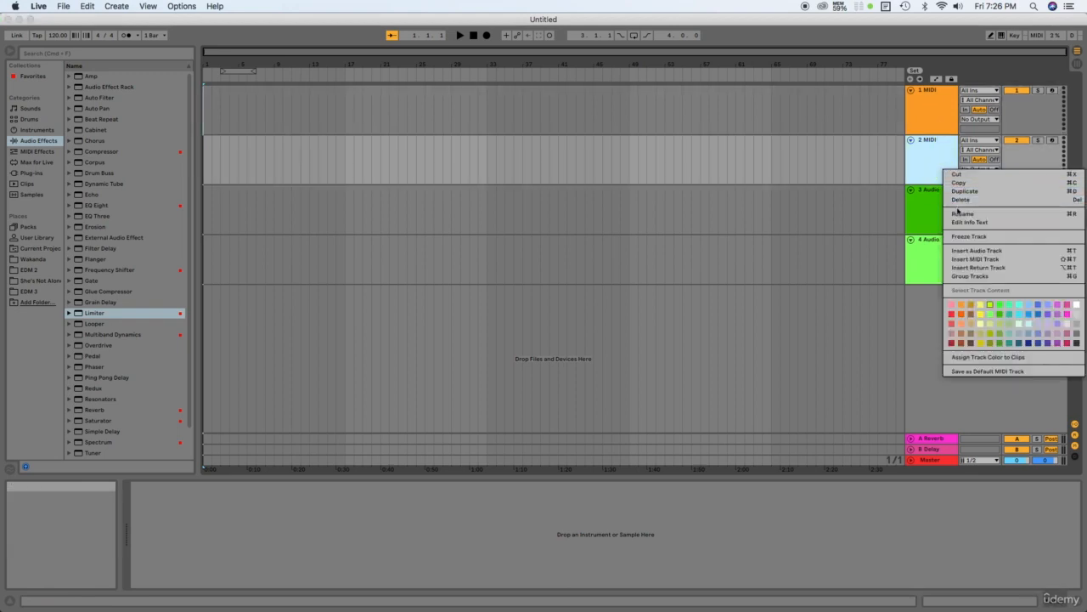
click(960, 200)
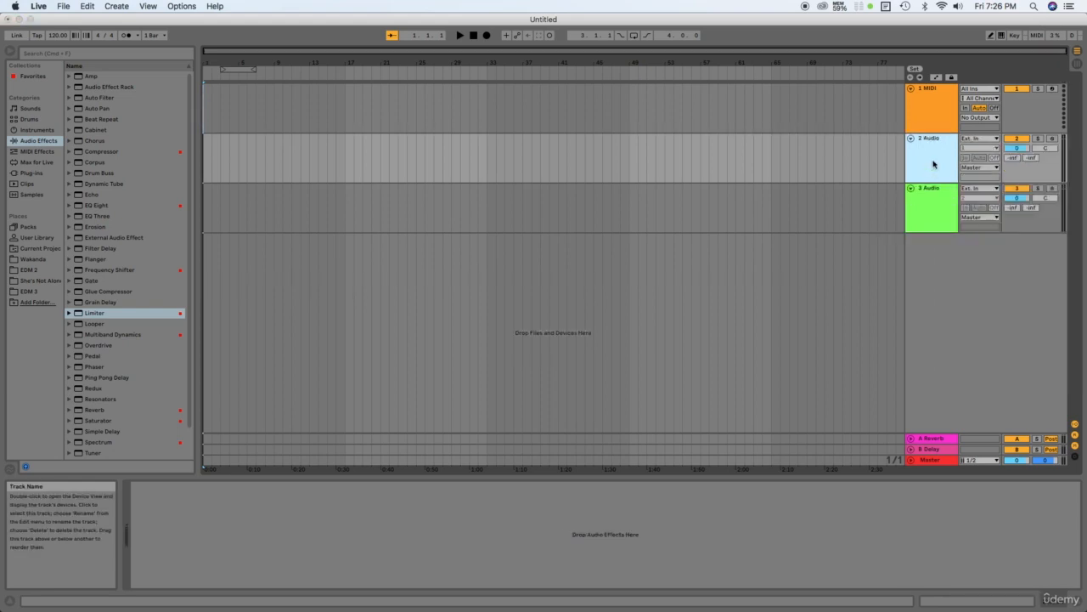
right_click(933, 163)
click(950, 192)
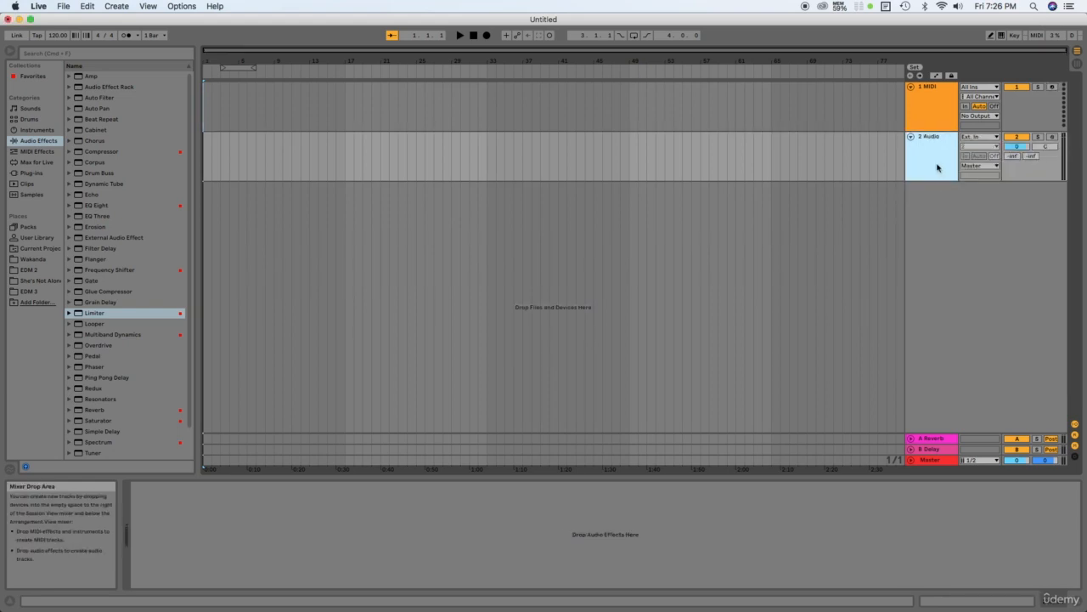
right_click(937, 165)
click(951, 194)
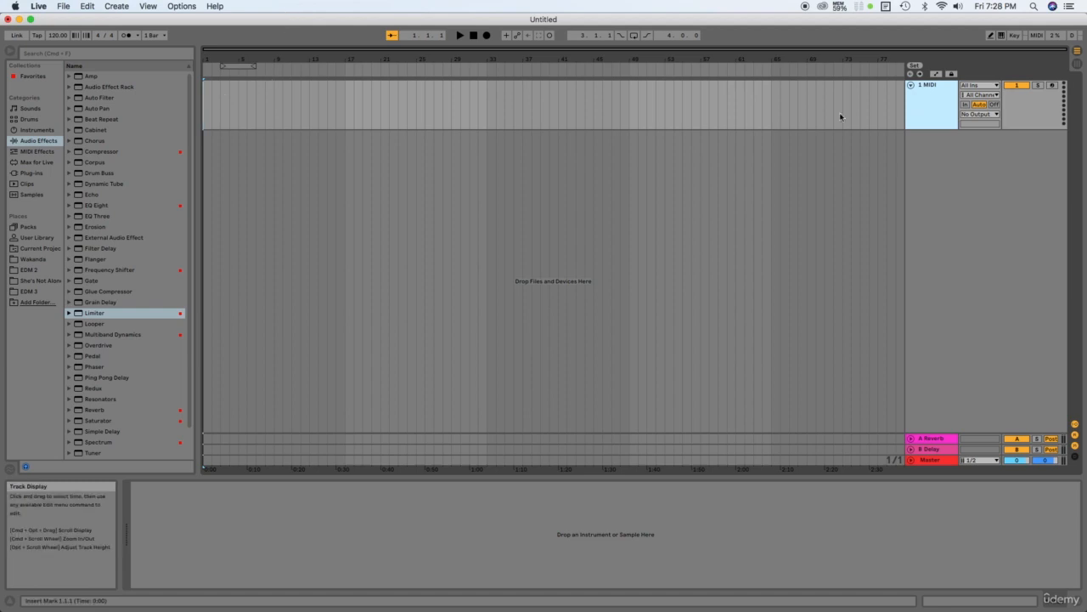
Rename the remaining MIDI track as DRUMS.
click(932, 87)
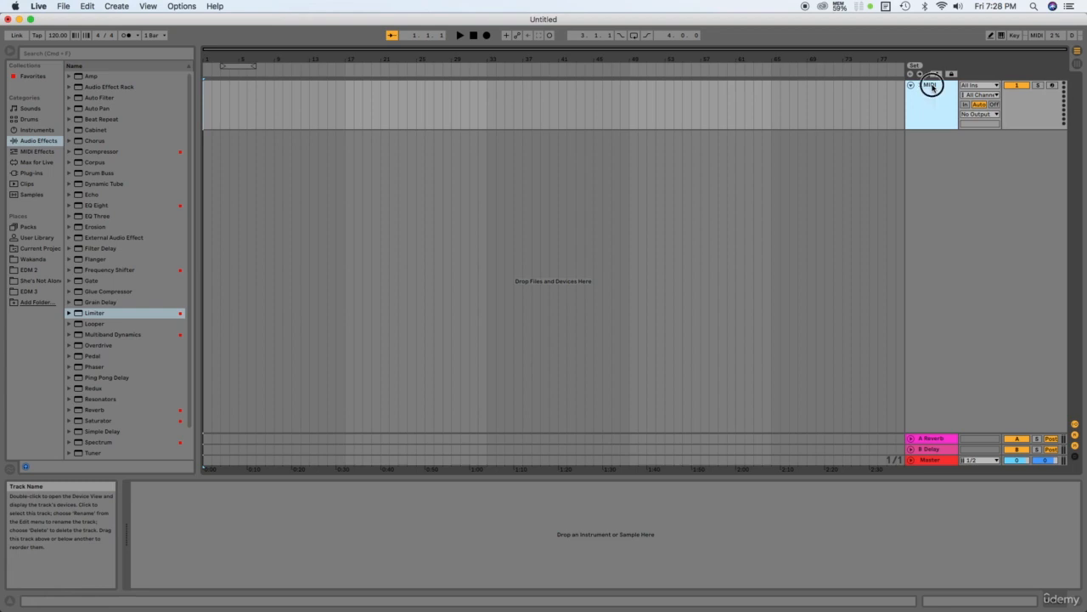
right_click(933, 88)
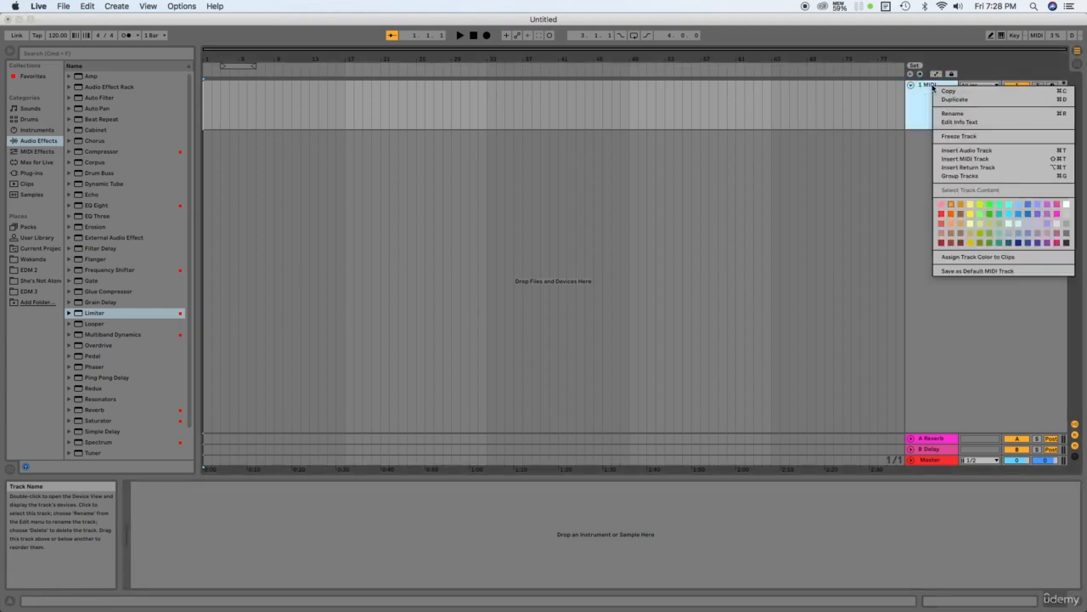
click(951, 114)
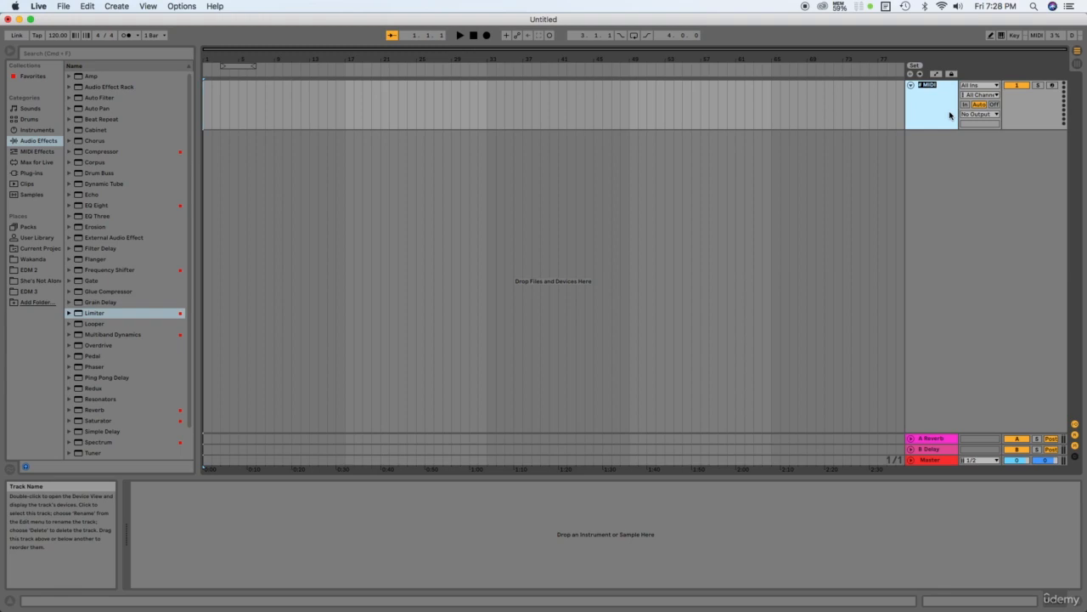
text(DRUMS)
key(Return)
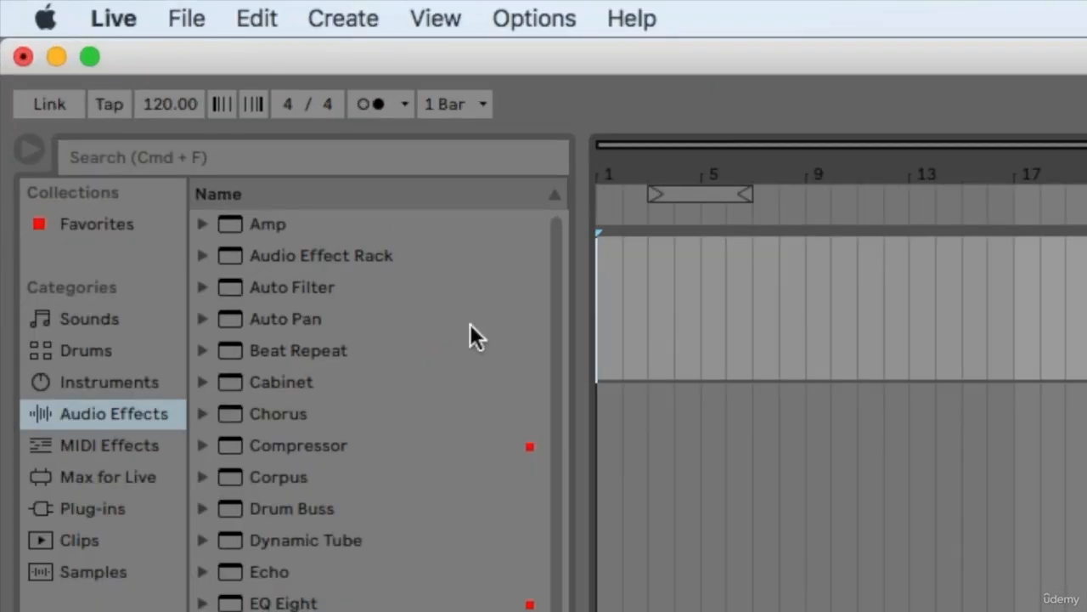
Load an empty Drum Rack from the Drums category onto the DRUMS track.
click(90, 356)
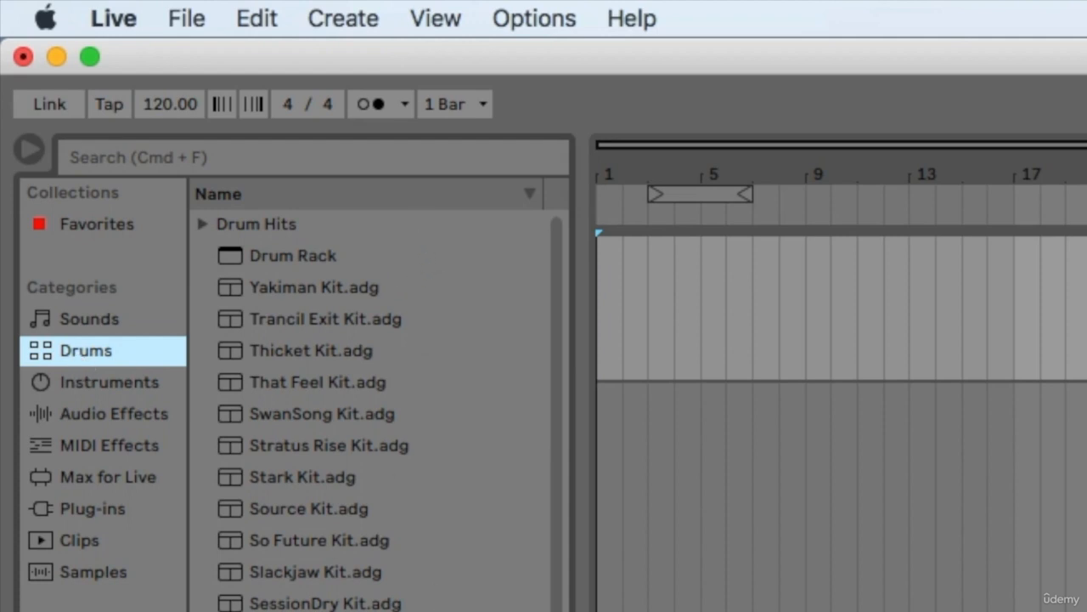
scroll(396, 457, down, 10)
scroll(374, 408, up, 10)
click(351, 254)
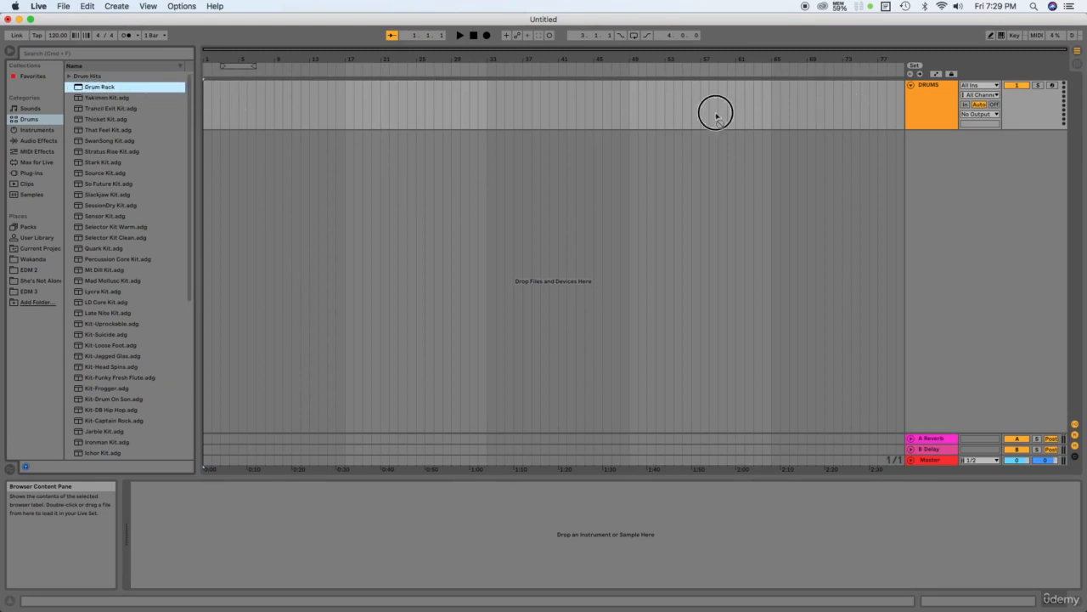
click(224, 95)
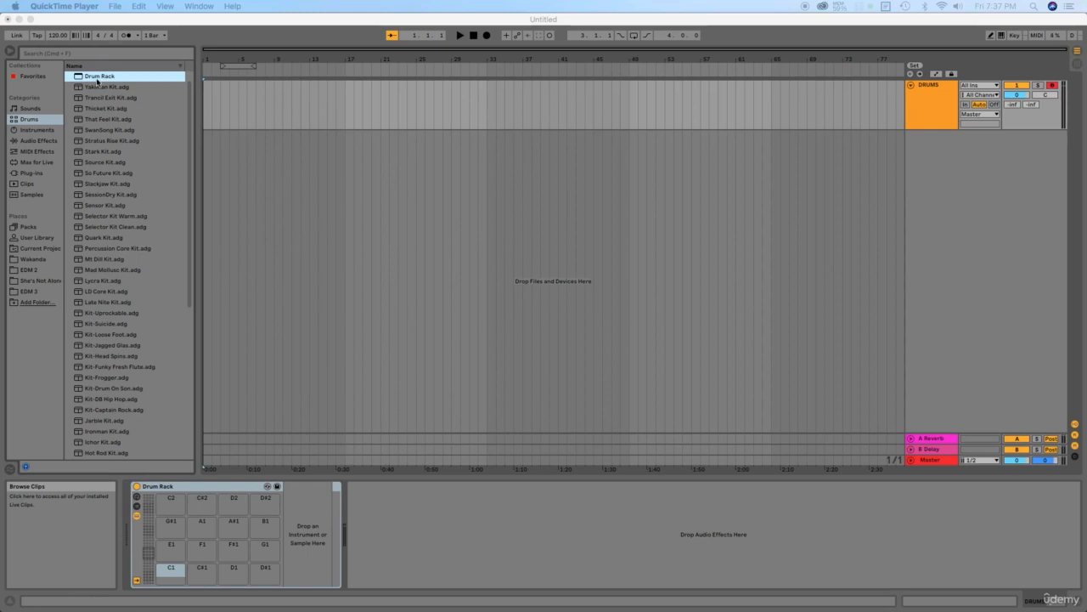
Expand the Drum Hits folder and its Kick subfolder in the Drums category.
scroll(97, 82, up, 1)
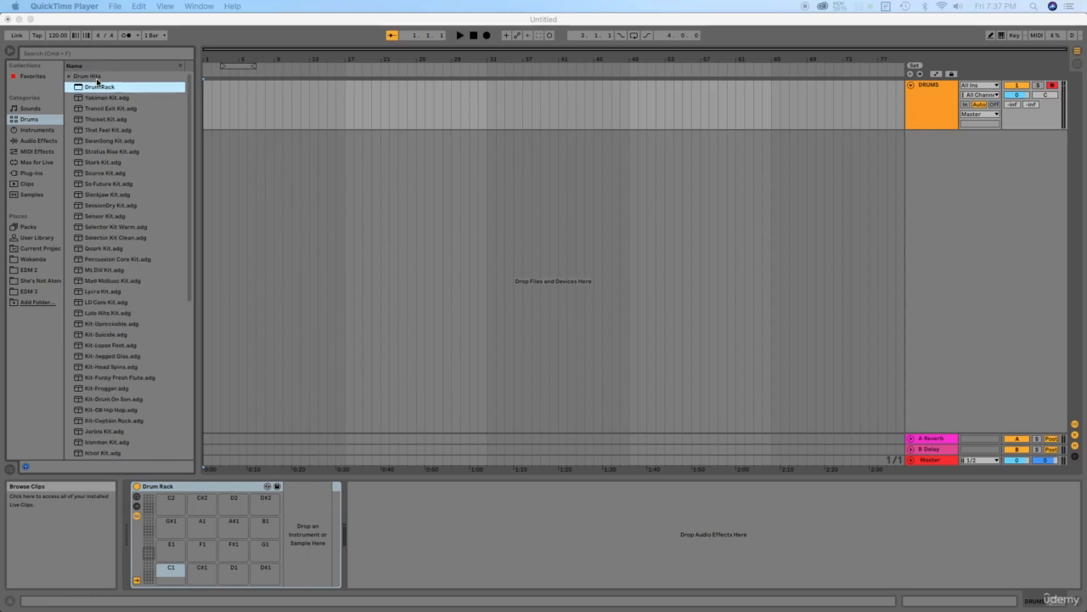
click(106, 78)
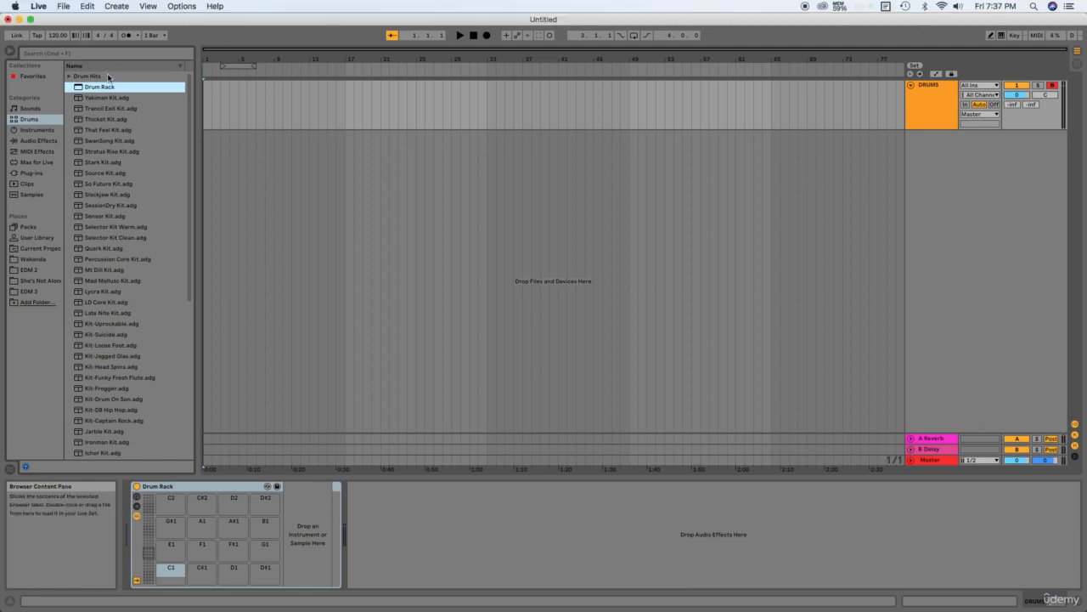
click(105, 77)
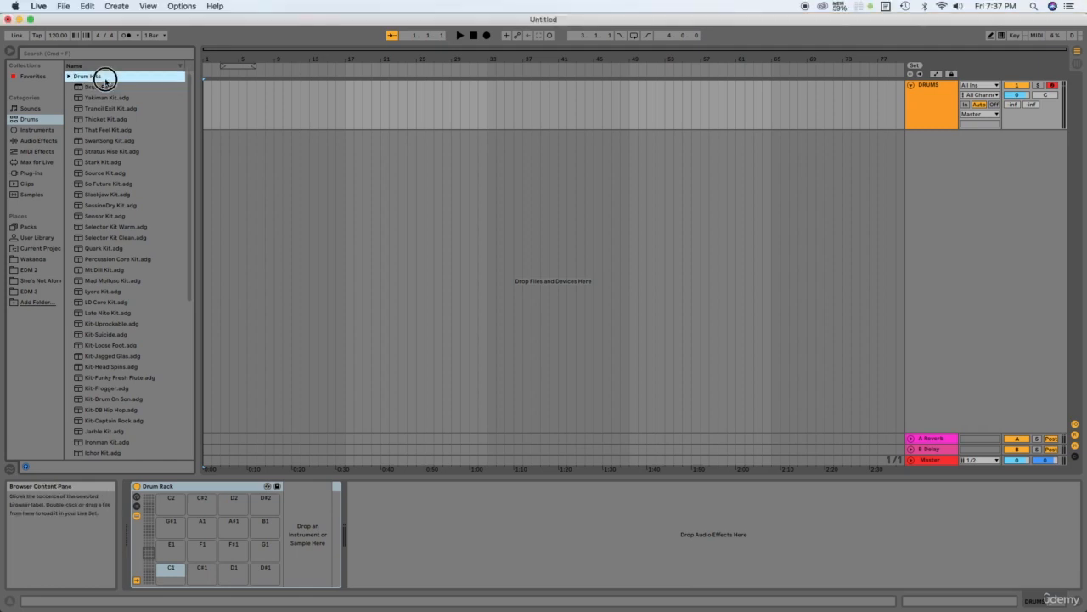
click(44, 131)
click(39, 121)
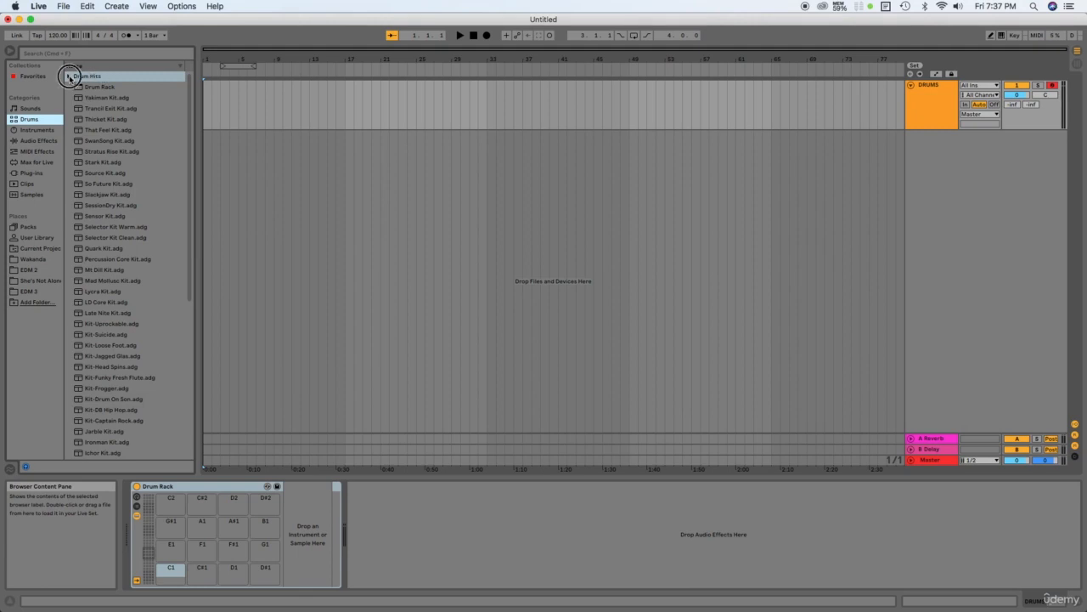
click(70, 76)
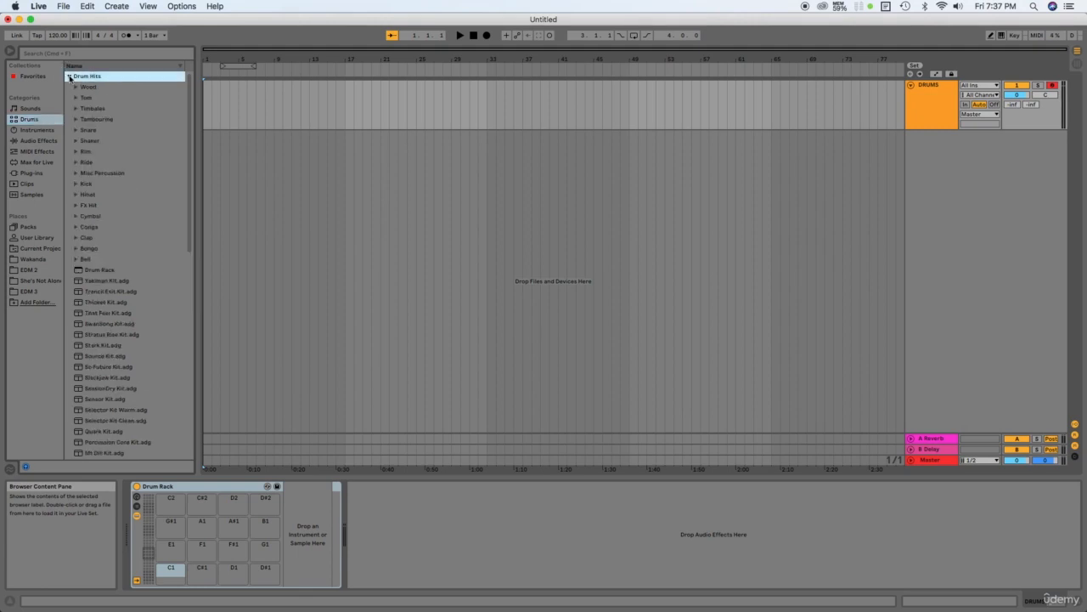
click(88, 186)
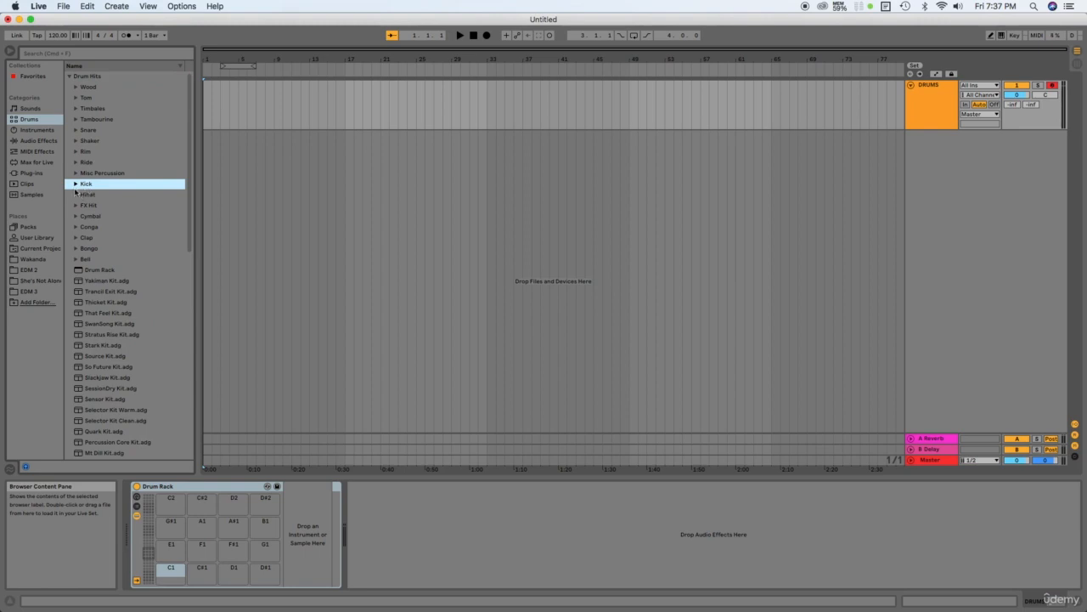
click(76, 184)
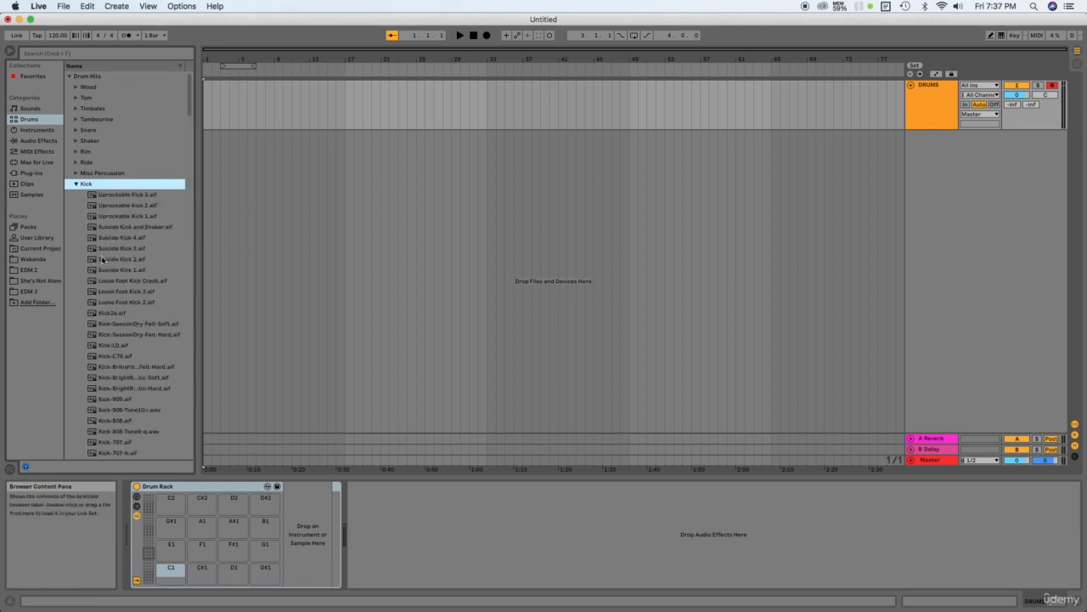
Audition the kick samples from Kick-909.aif down through Kick-606-Mod.aif, replaying Kick-707.aif at the end.
scroll(124, 282, down, 5)
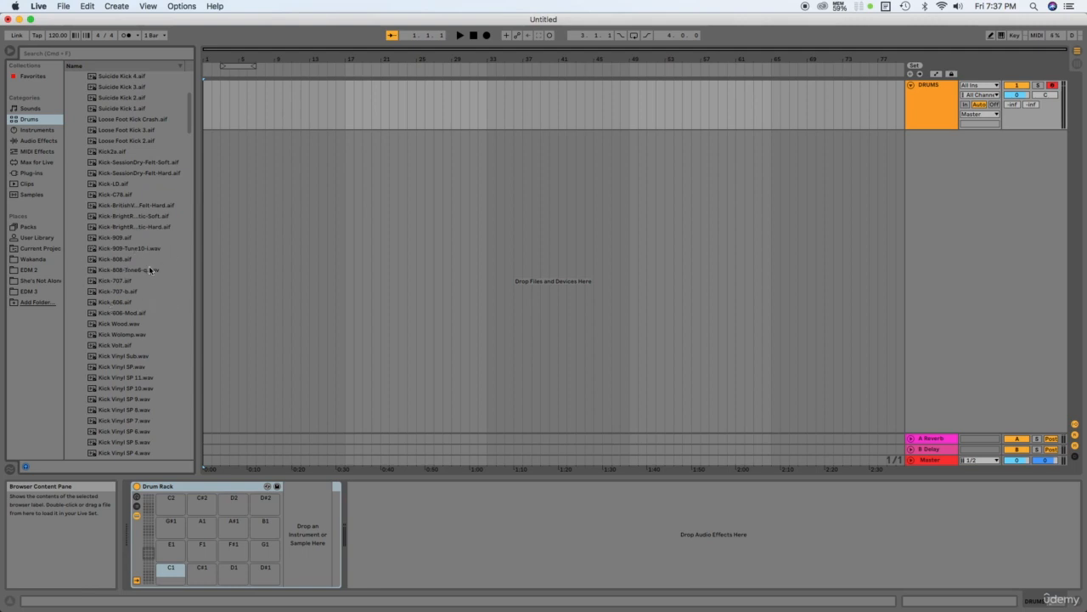
scroll(120, 276, down, 1)
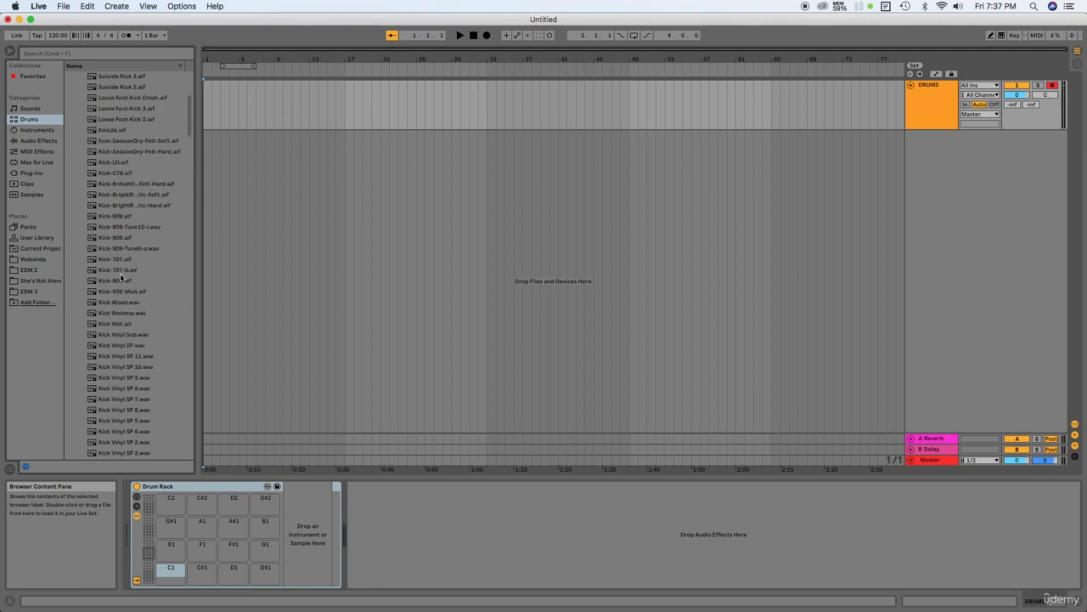
click(98, 216)
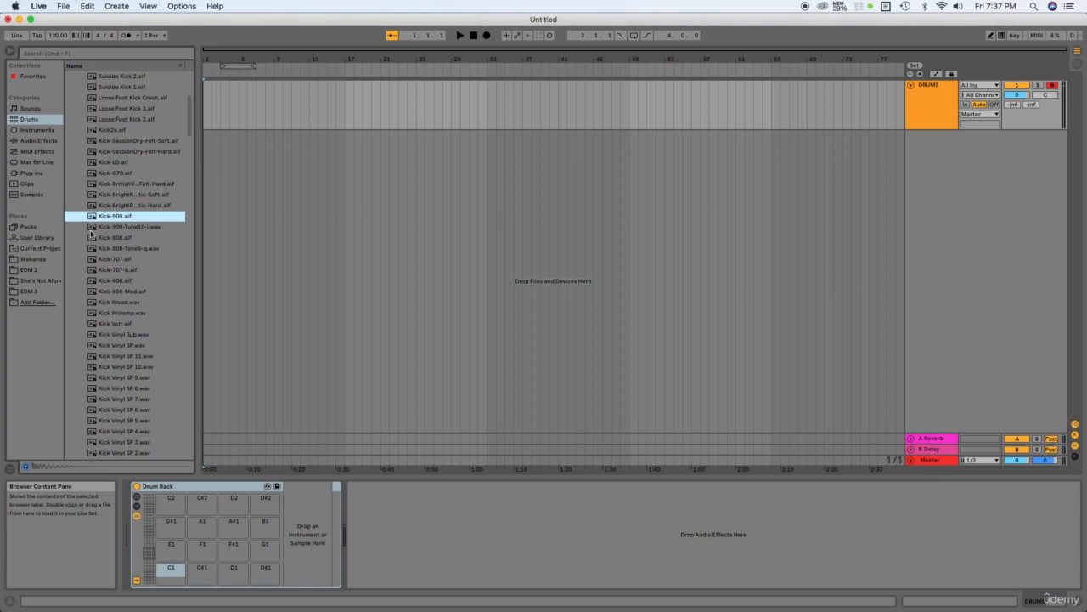
click(95, 227)
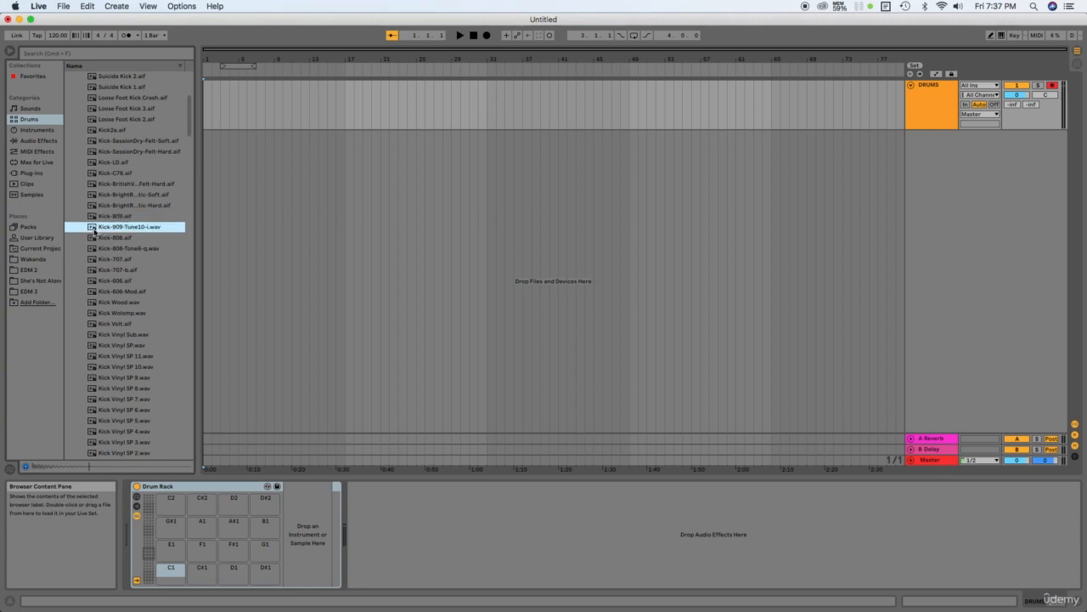
click(93, 218)
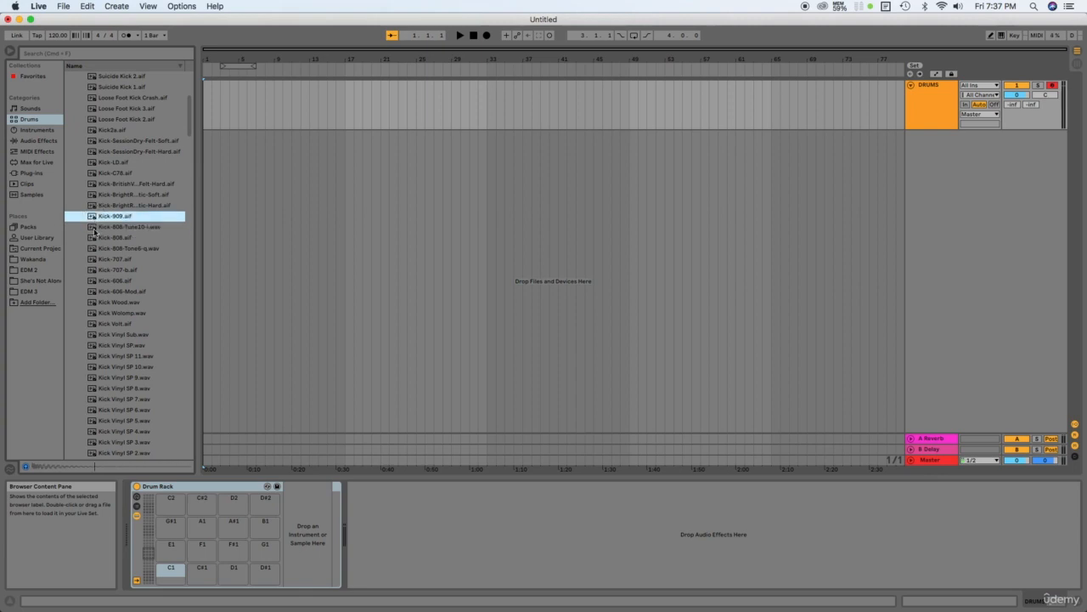
click(94, 229)
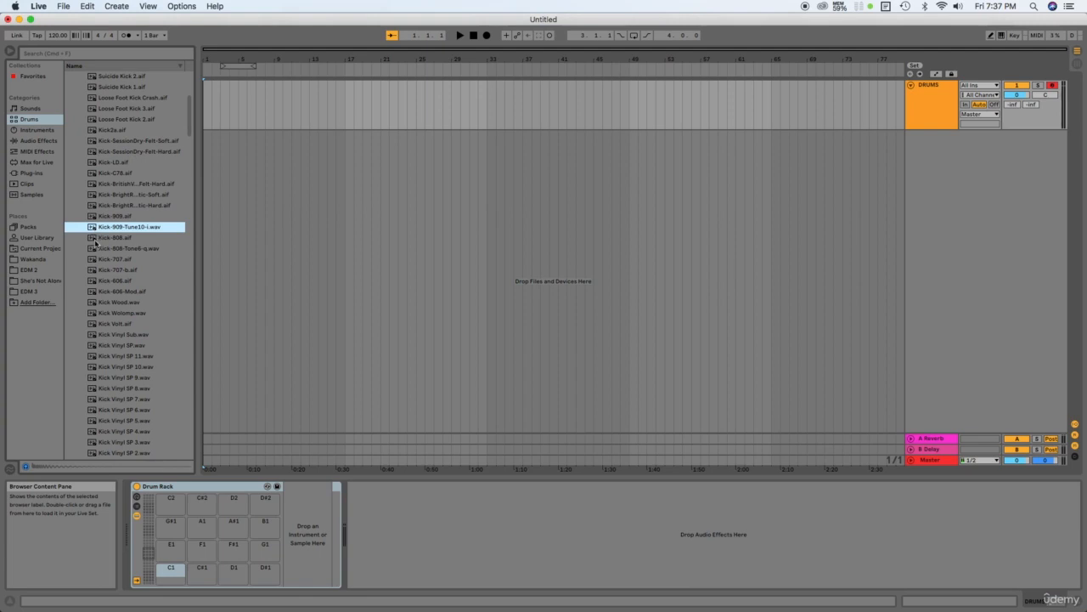
click(96, 239)
click(94, 249)
click(94, 259)
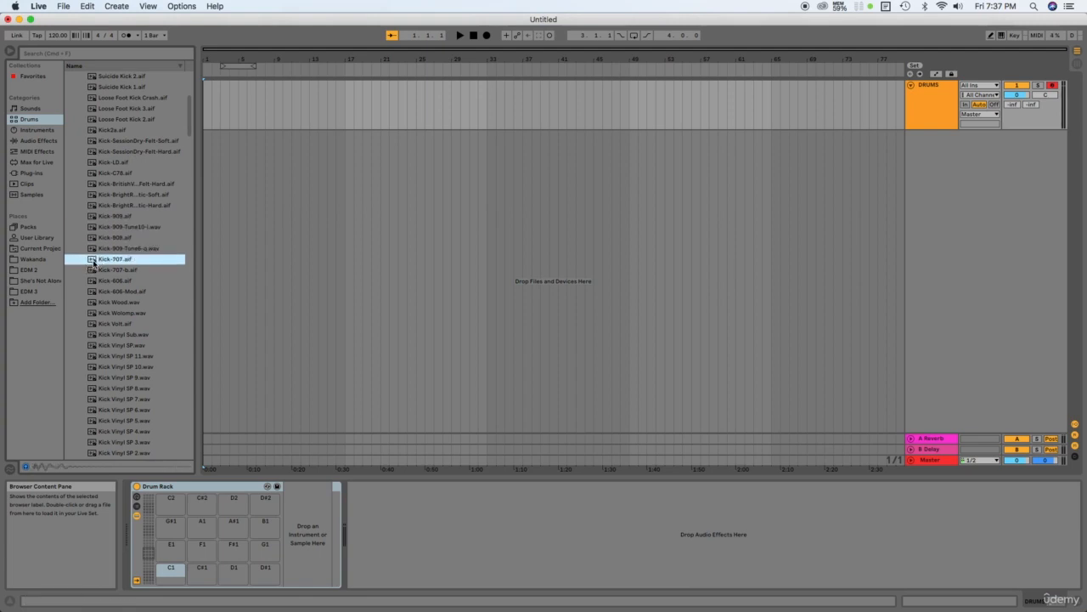
click(94, 270)
click(93, 281)
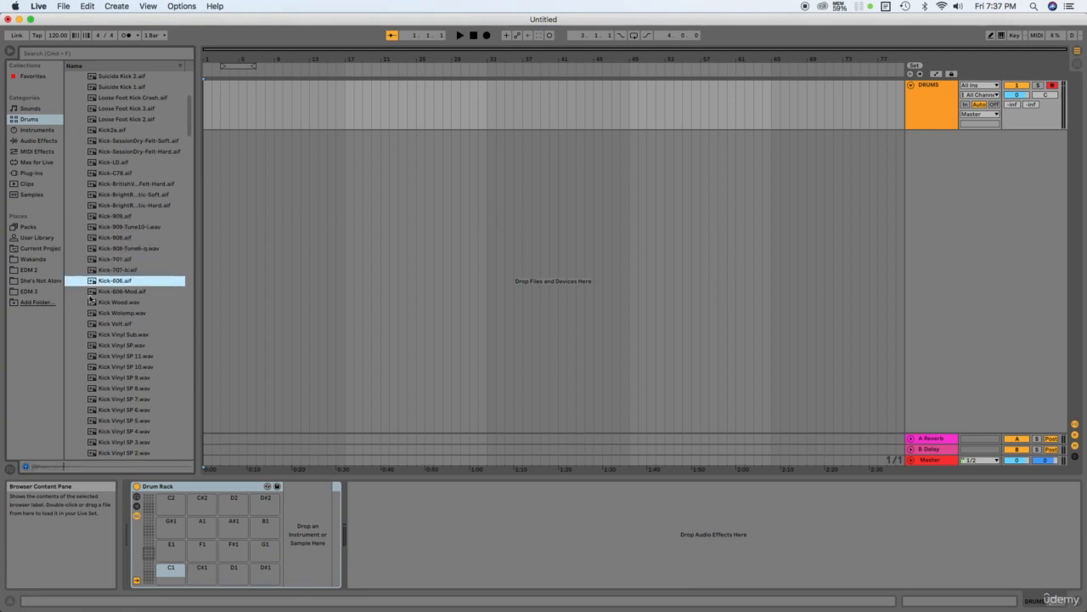
click(92, 292)
click(92, 259)
click(92, 260)
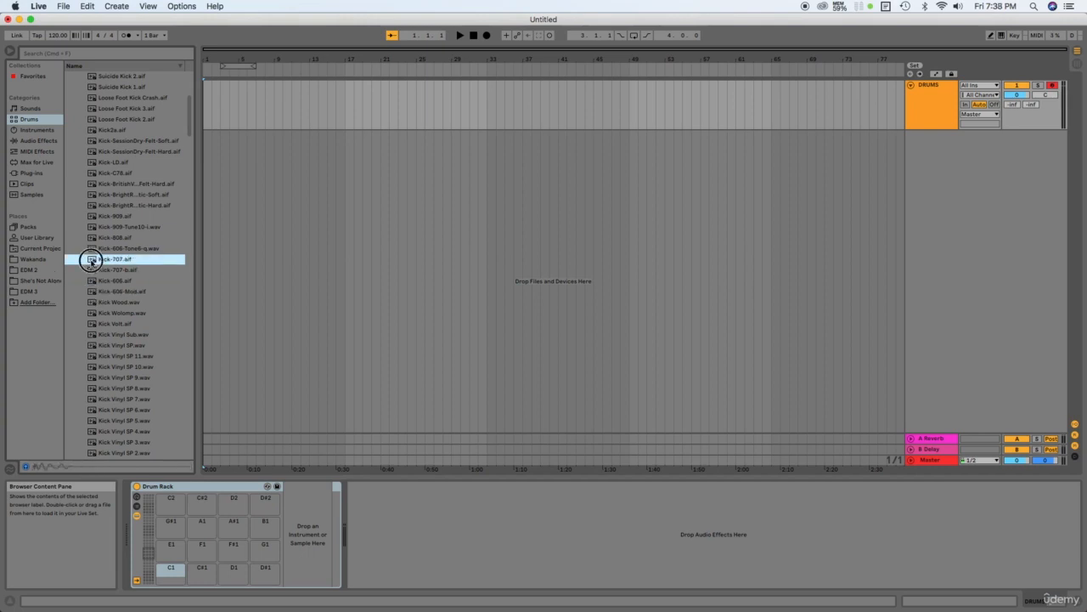
Audition the 909, 707 and 808 kick samples against one another, ending with Kick-808-Tone6-q.wav.
click(90, 219)
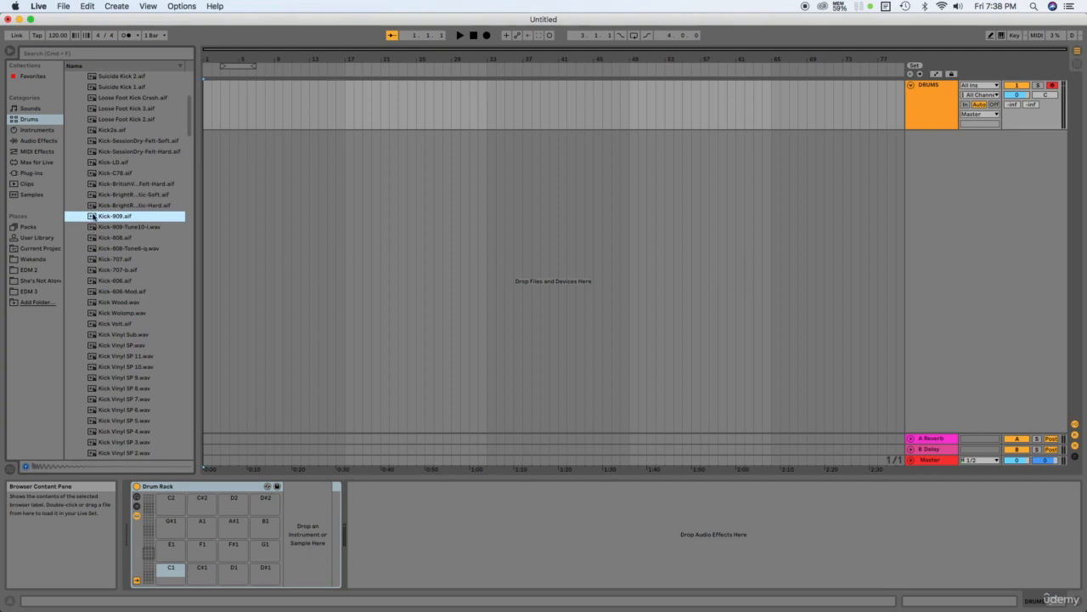
click(94, 227)
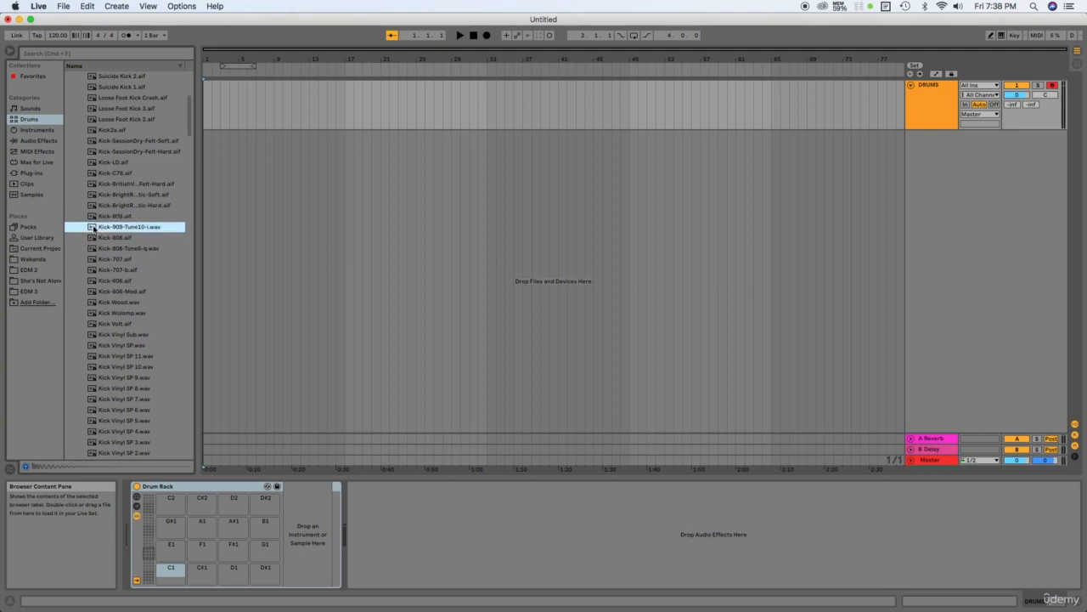
click(92, 217)
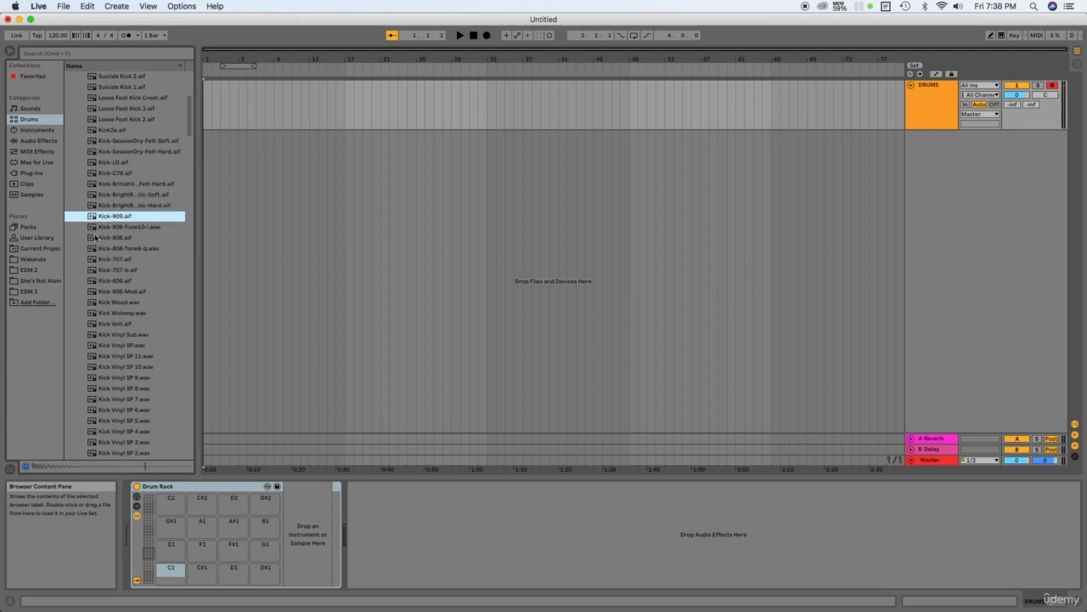
click(94, 230)
click(94, 258)
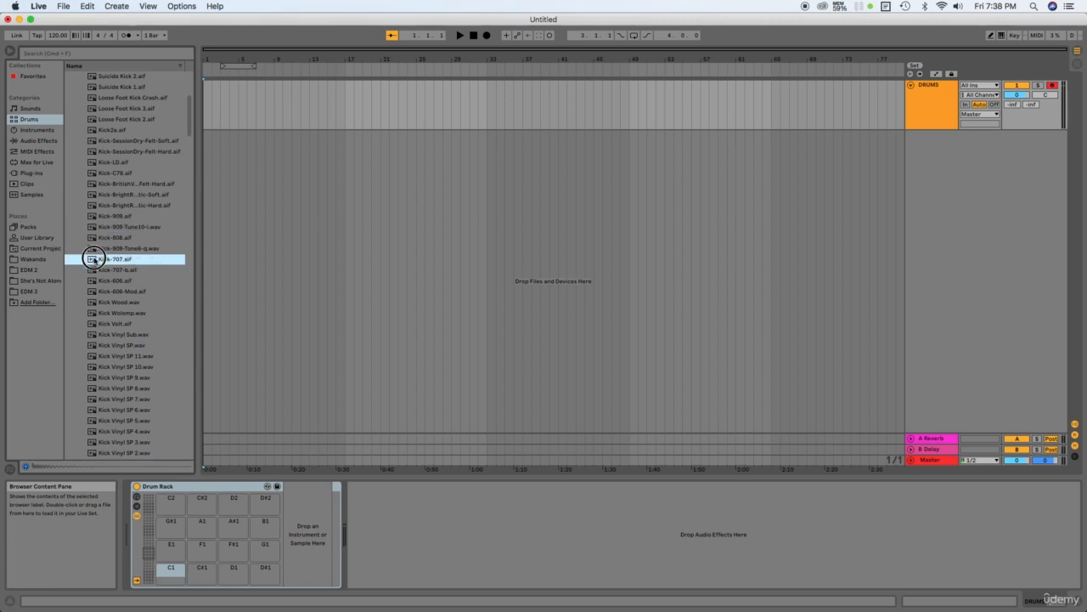
click(94, 270)
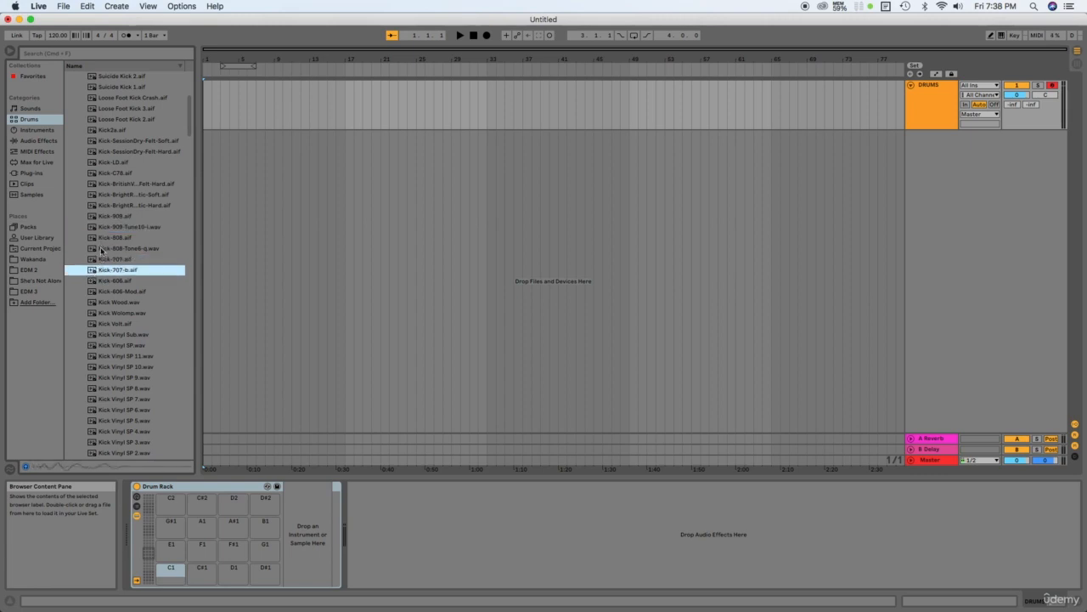
click(96, 238)
click(93, 248)
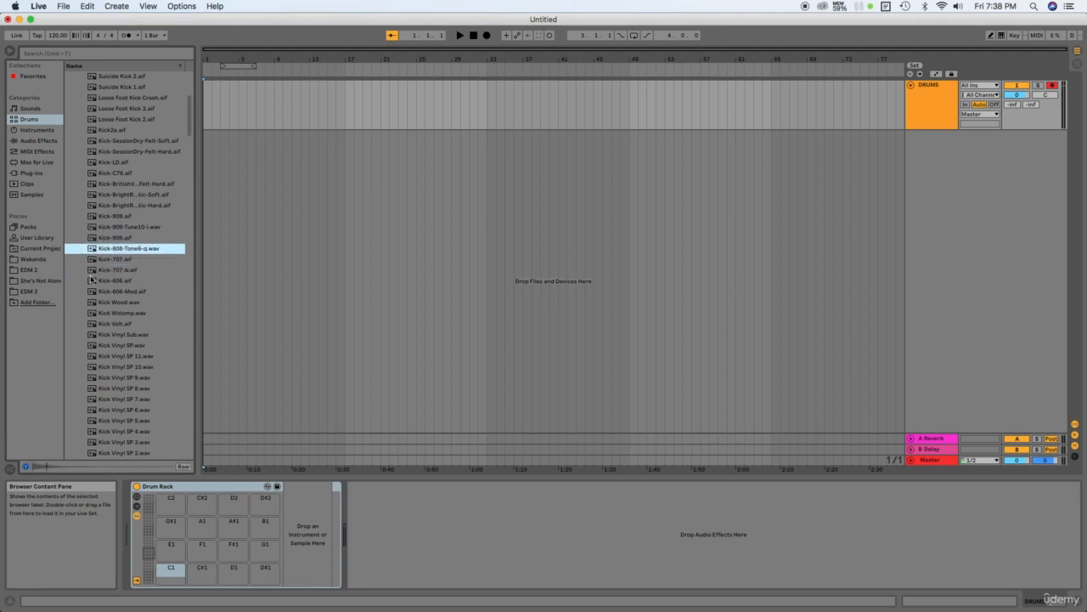
Compare Kick-707-b.aif with Kick-909-Tune10-i.wav by auditioning them alternately.
click(92, 270)
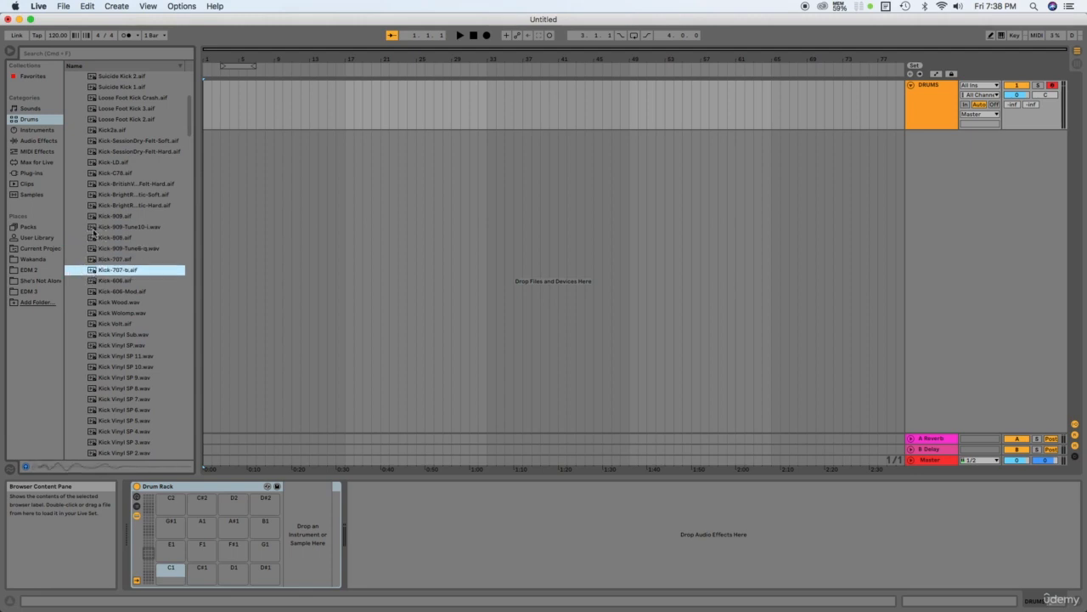
click(95, 227)
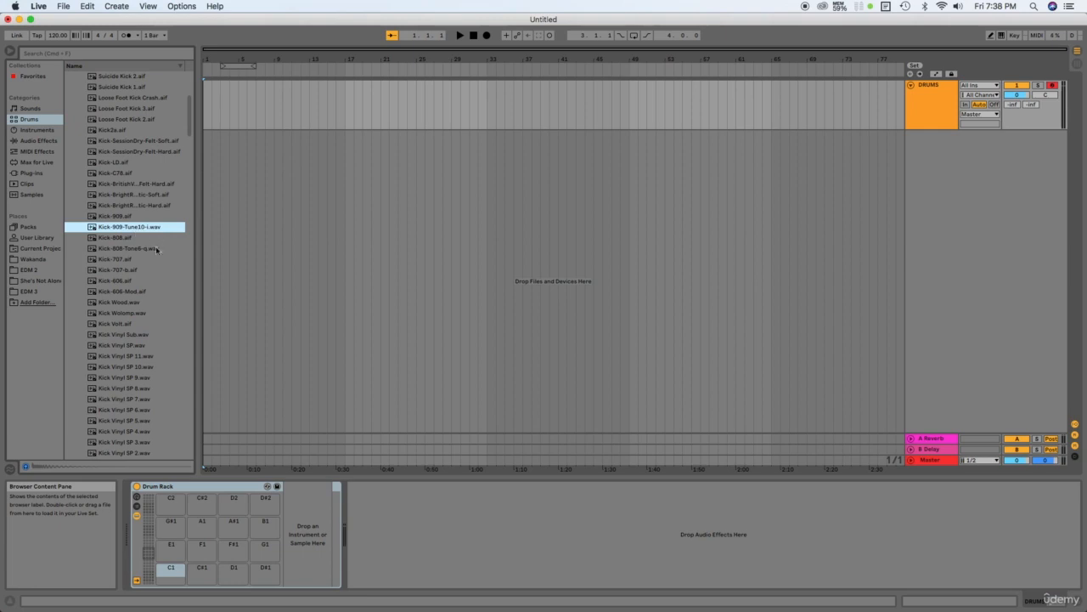
click(92, 271)
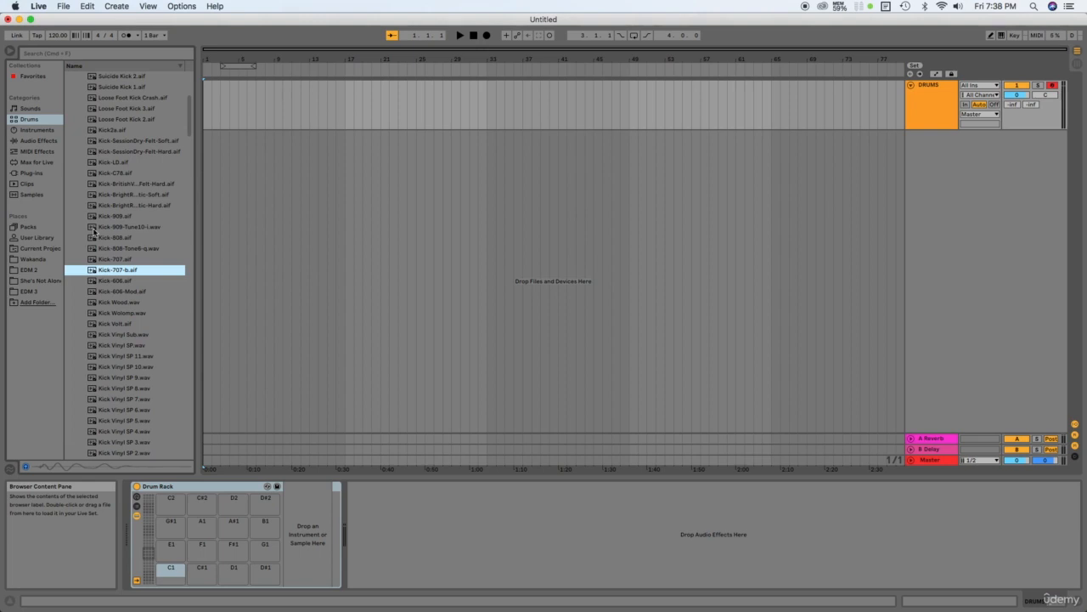
click(94, 227)
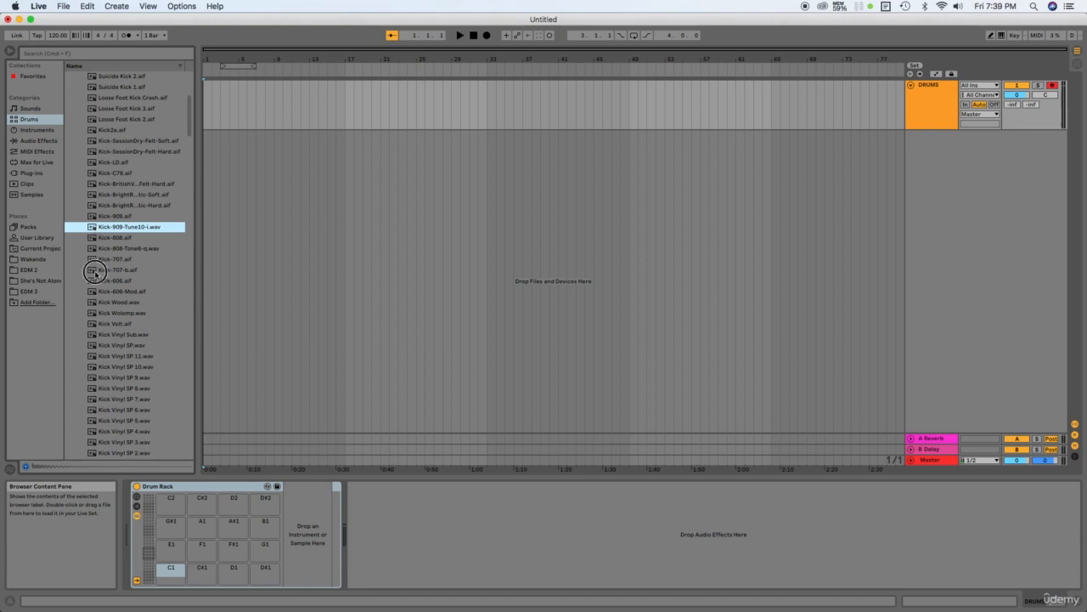
Load Kick-707-b.aif onto Drum Rack pad C1 and Kick-909-Tune10-i.wav onto pad C#1, previewing the C#1 pad.
click(94, 270)
drag(94, 272, 169, 569)
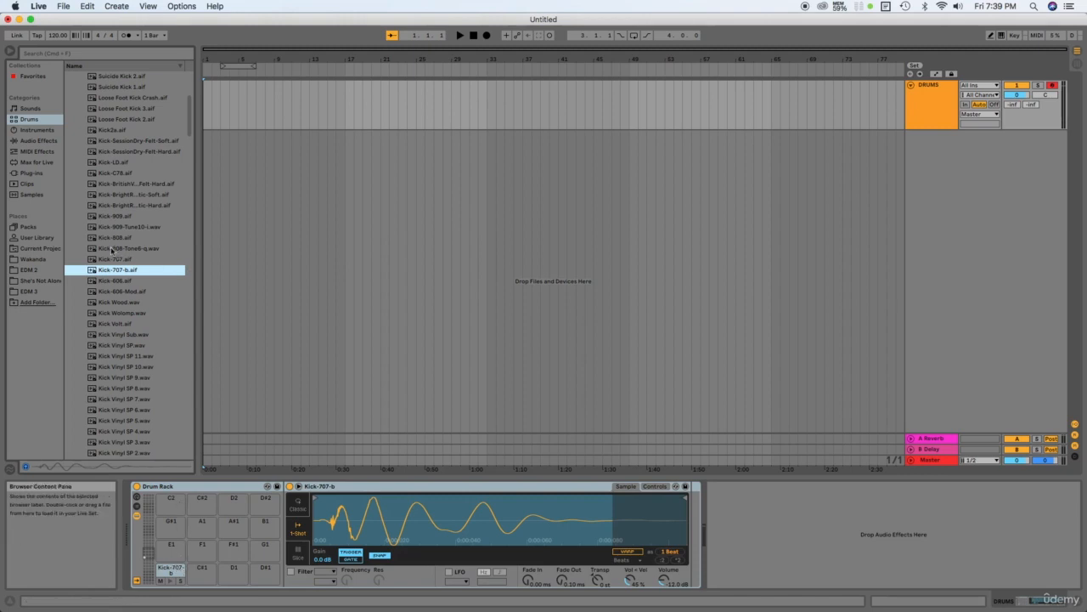
click(94, 229)
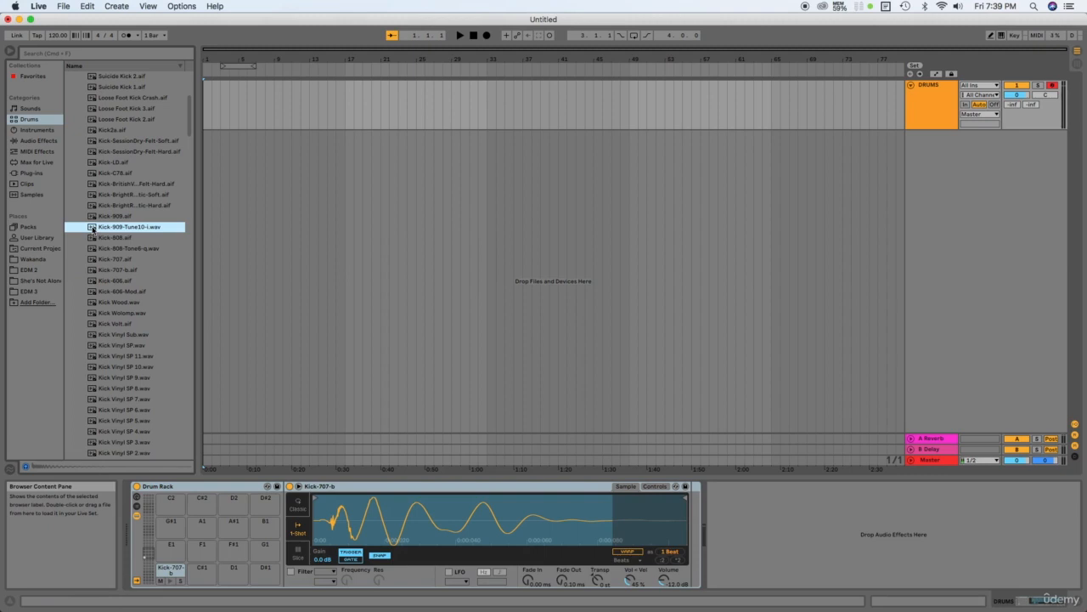
drag(93, 228, 201, 573)
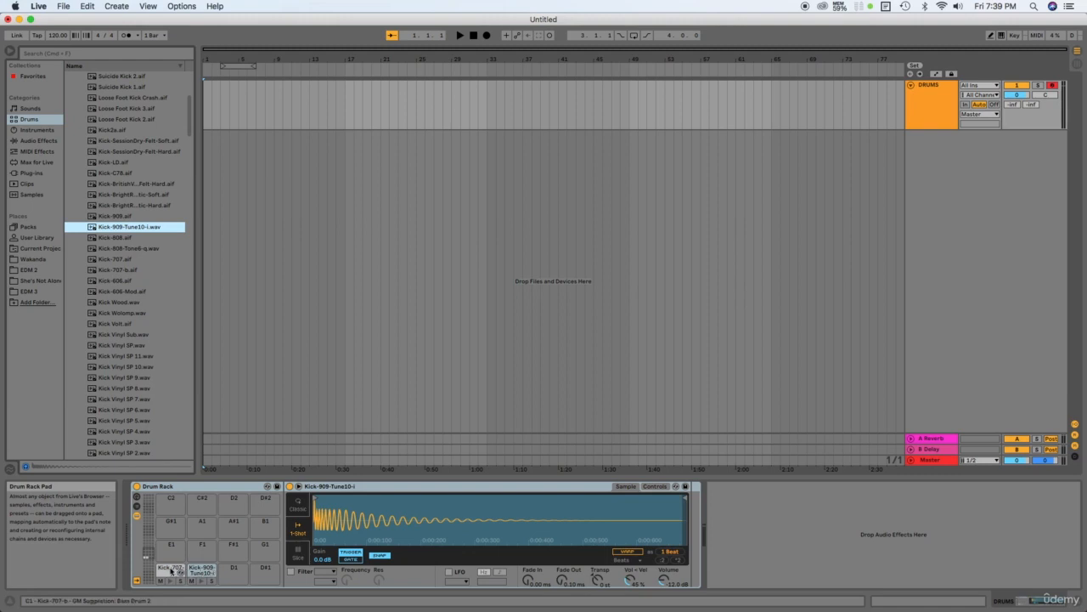
click(202, 581)
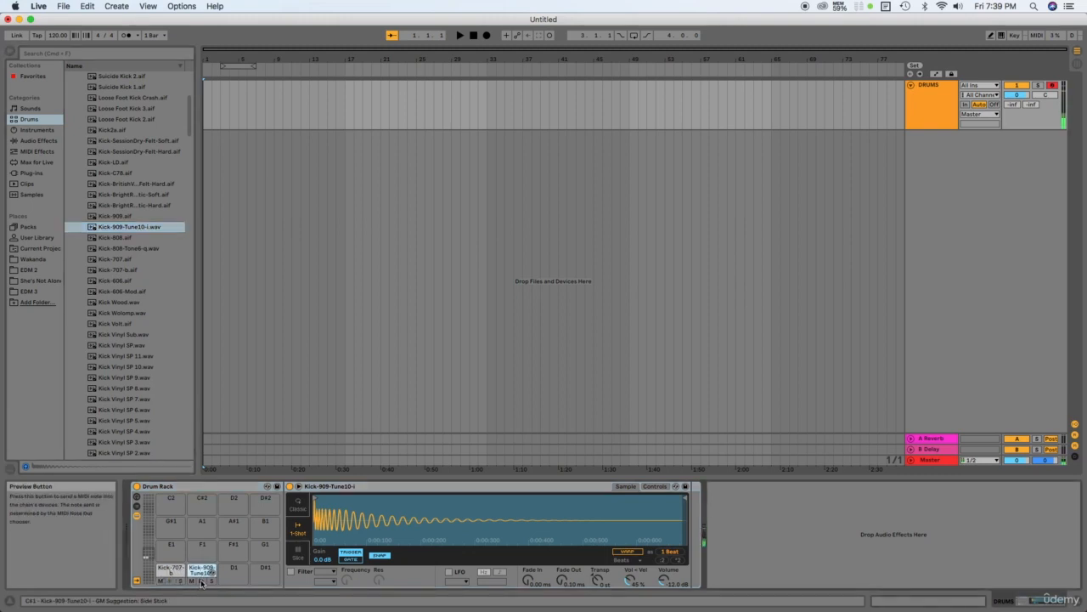
click(201, 581)
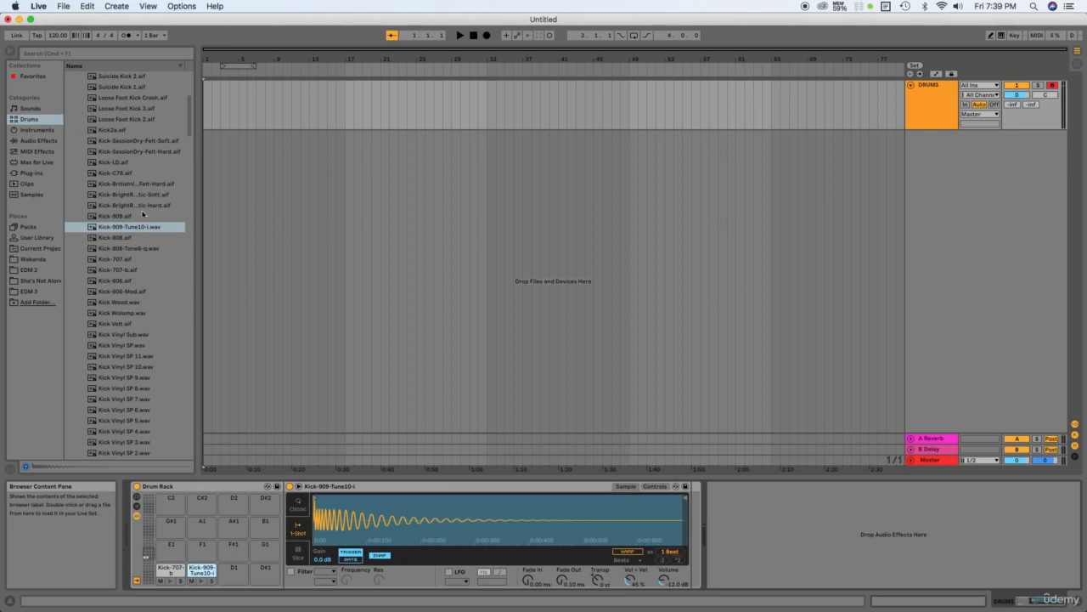
Browse through the full list of samples in the Kick folder.
scroll(116, 210, down, 10)
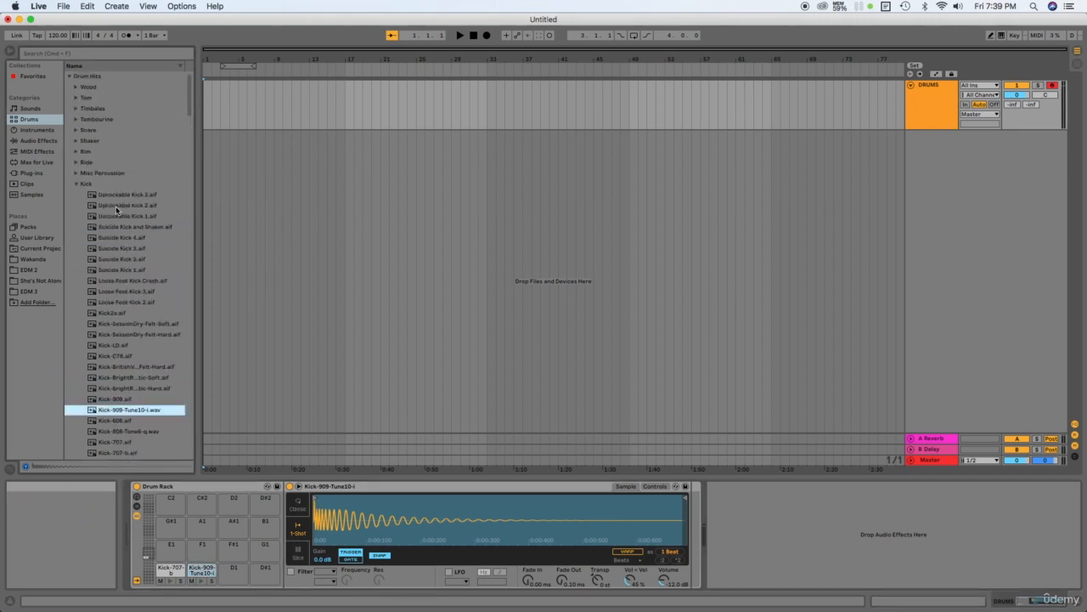
scroll(115, 205, down, 15)
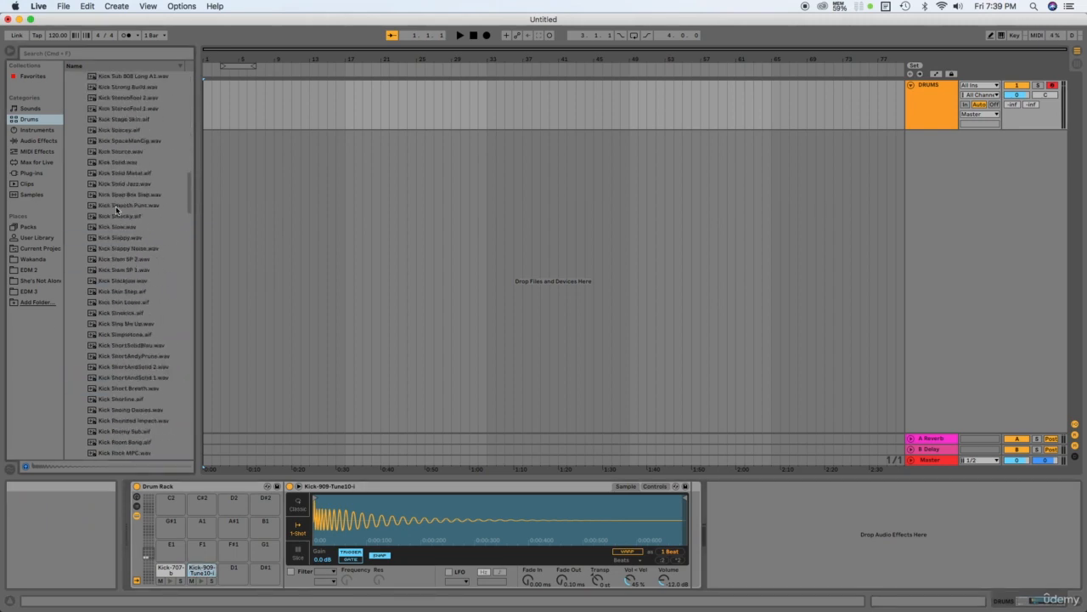
scroll(116, 206, down, 15)
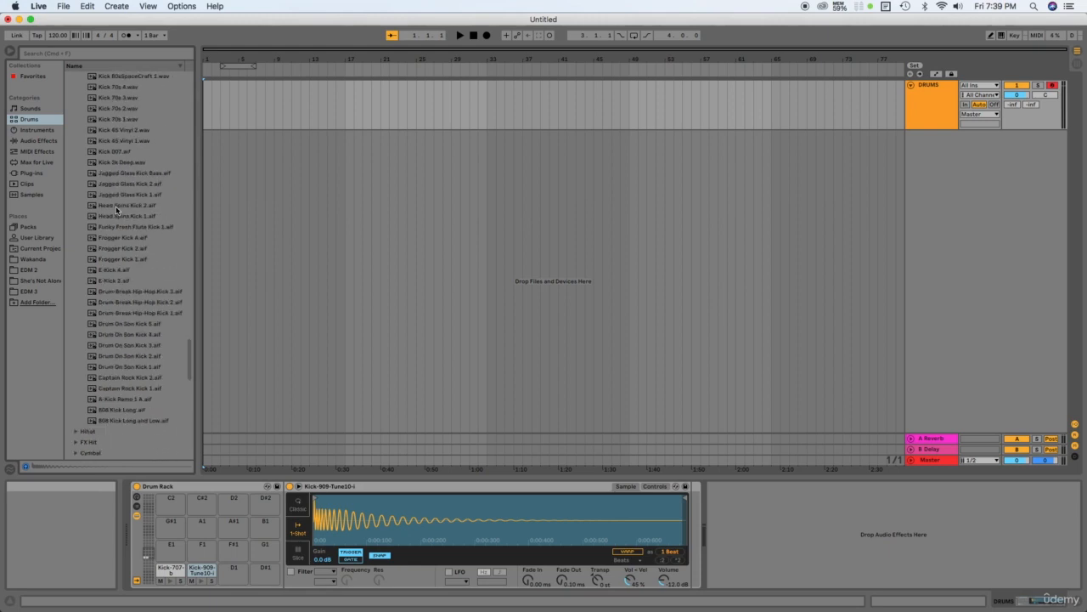
scroll(116, 206, up, 4)
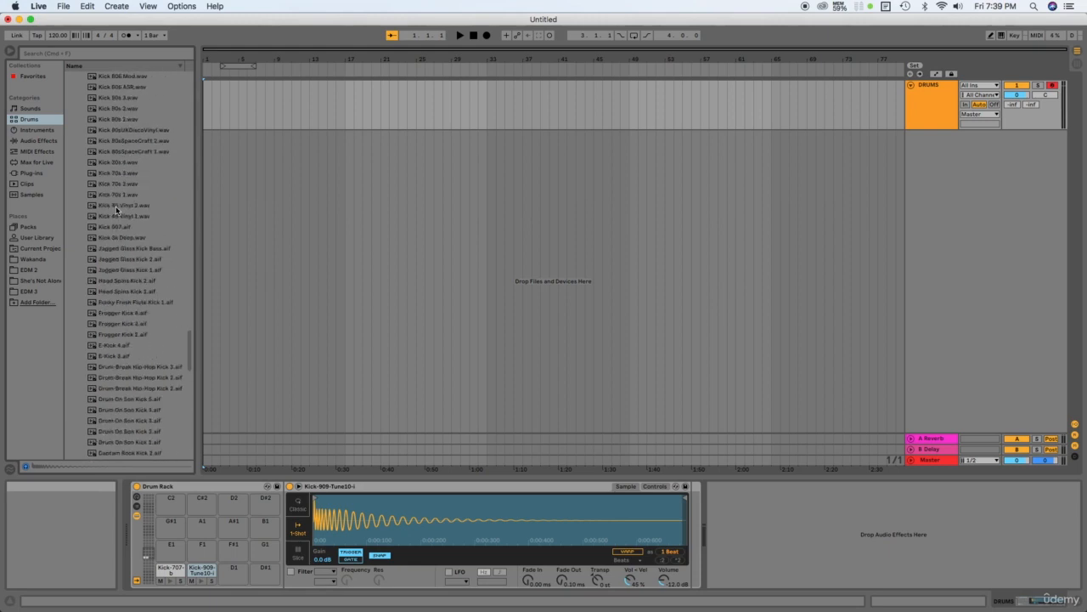
scroll(116, 205, down, 4)
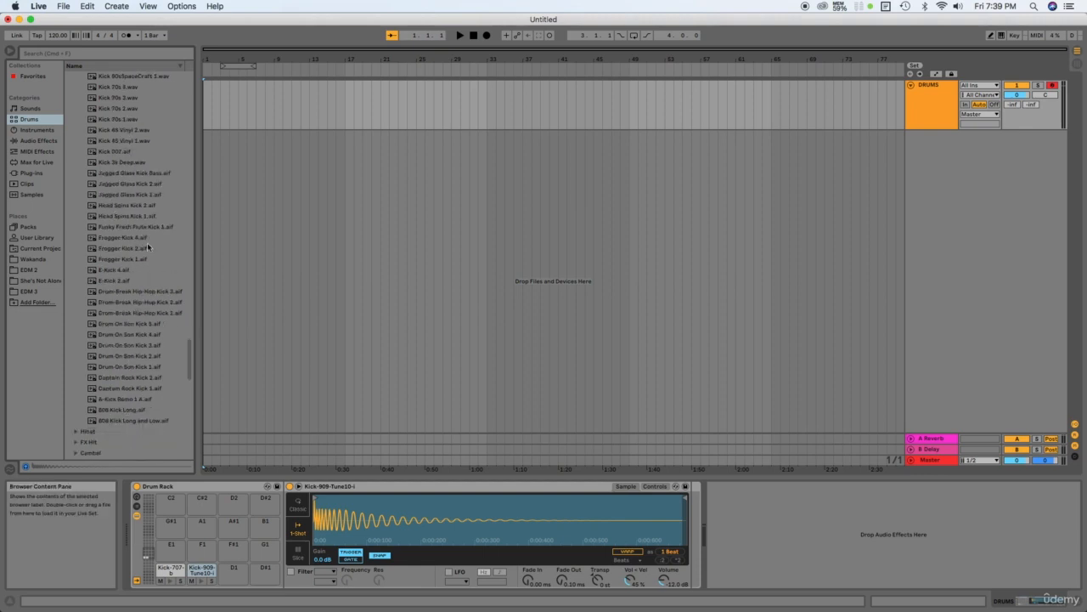
scroll(146, 239, up, 10)
scroll(146, 238, up, 15)
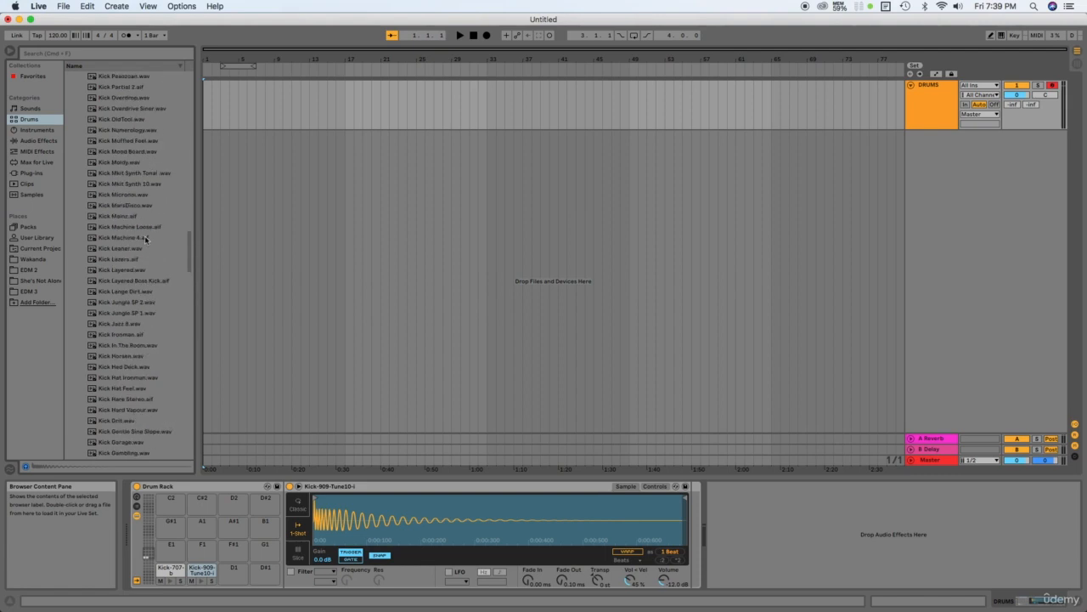
scroll(141, 235, up, 5)
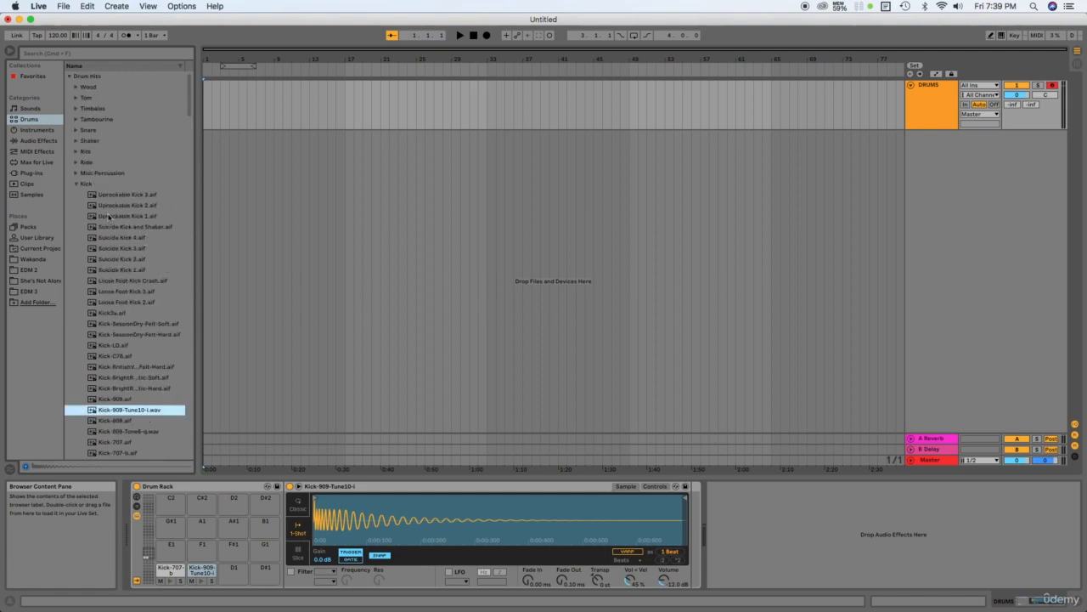
Collapse the Kick folder and expand the Snare folder in Drum Hits.
click(77, 185)
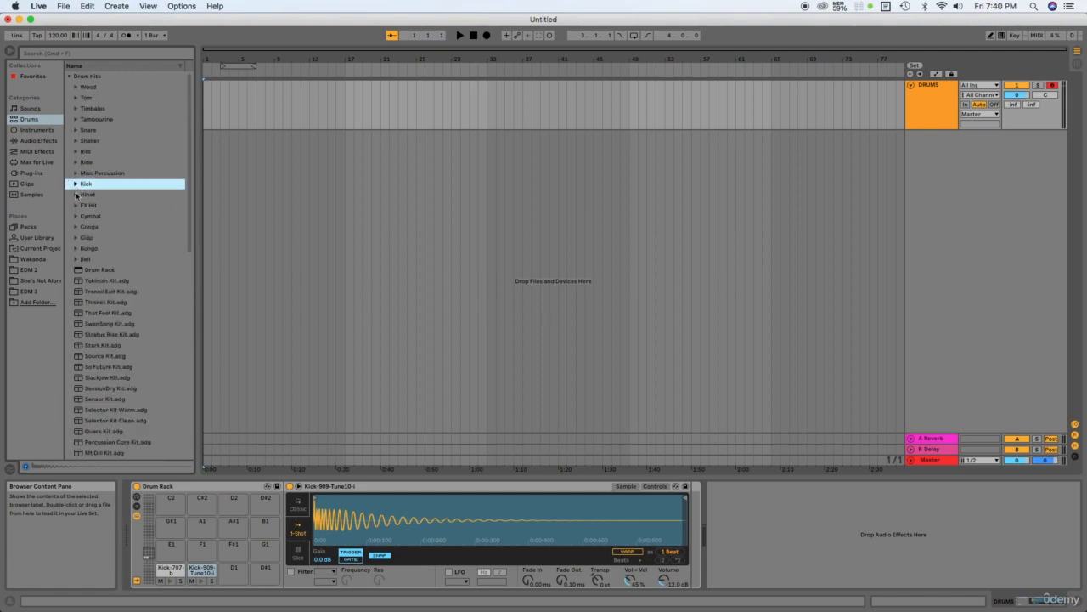
click(75, 131)
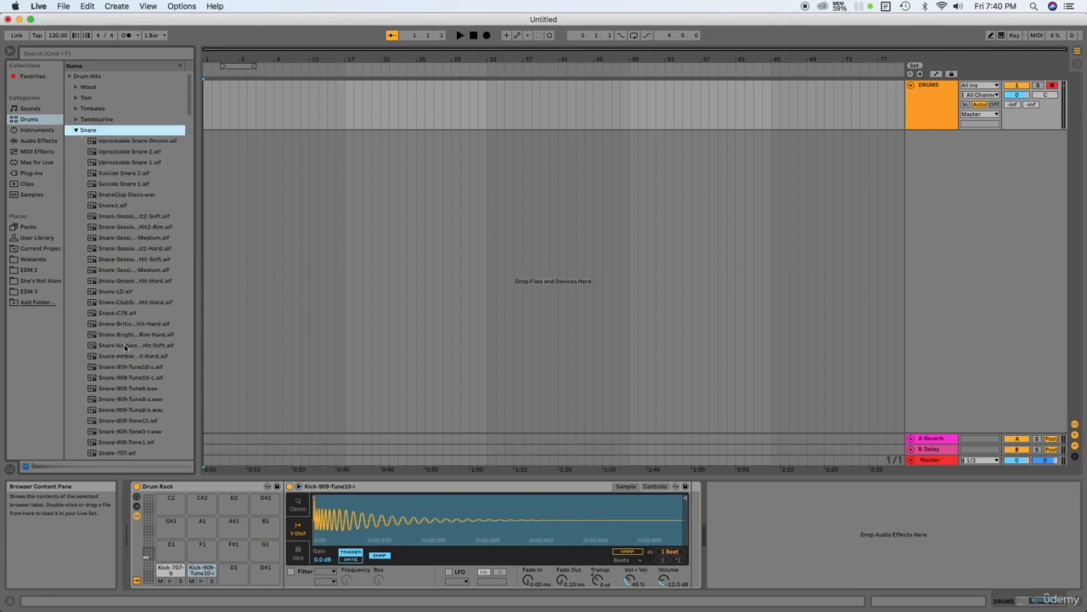
Audition the snare samples Snare-707-b.aif, Snare-707.aif, Snare-808-Tone1.aif and Snare-808-Tone3-r.wav.
scroll(135, 281, down, 10)
scroll(140, 191, up, 1)
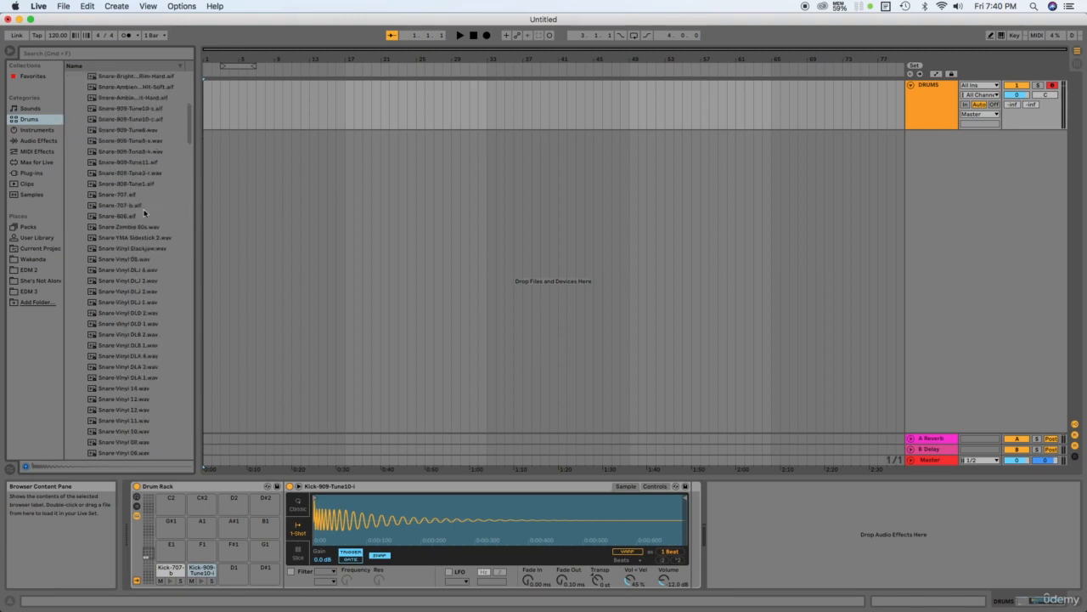
click(124, 206)
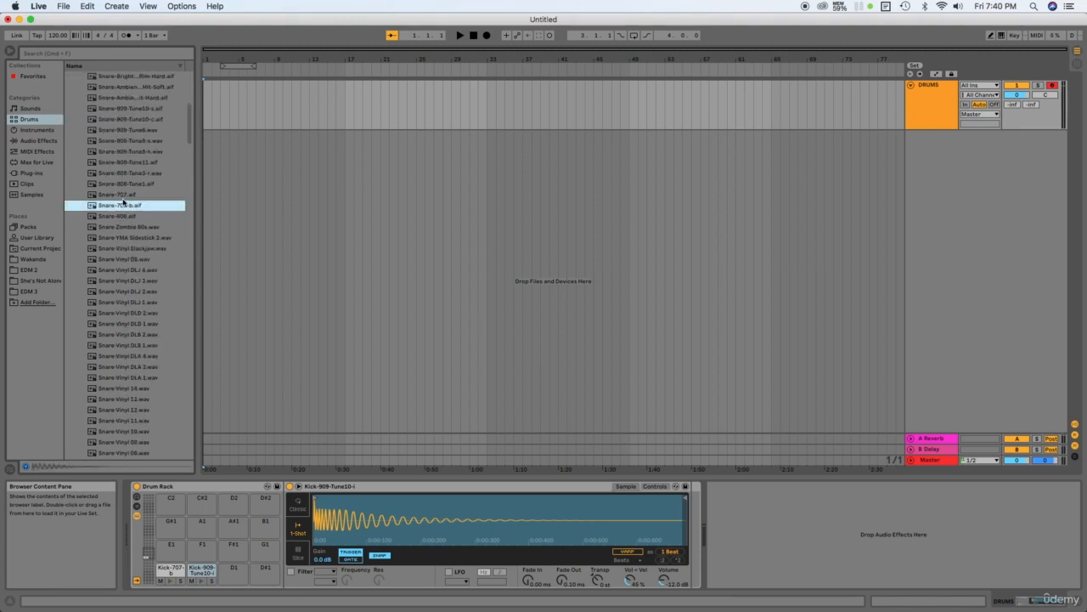
click(126, 194)
scroll(145, 276, up, 2)
click(111, 257)
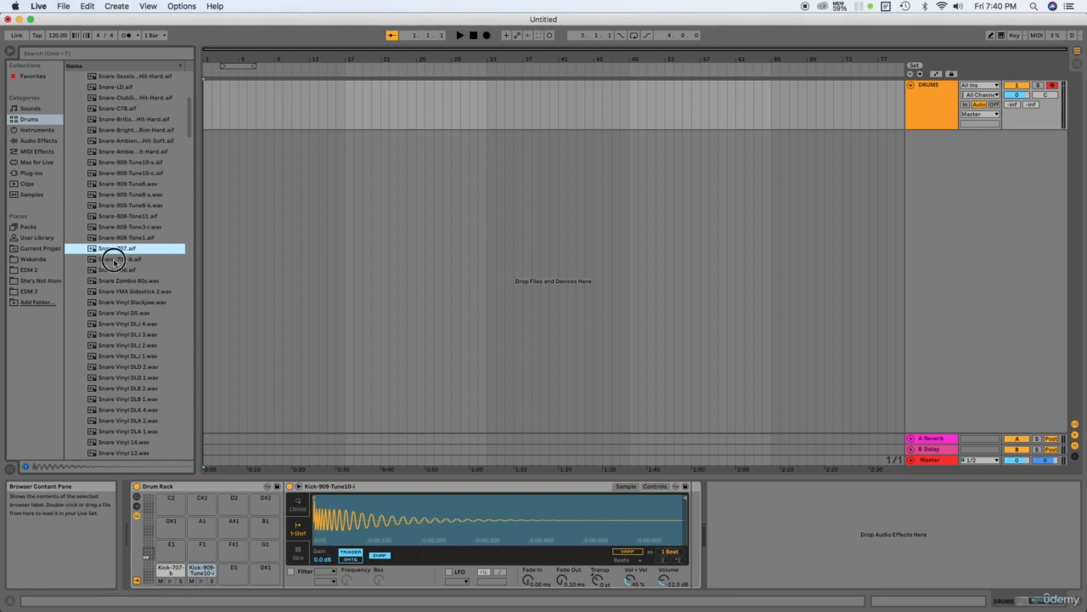
click(111, 250)
click(119, 238)
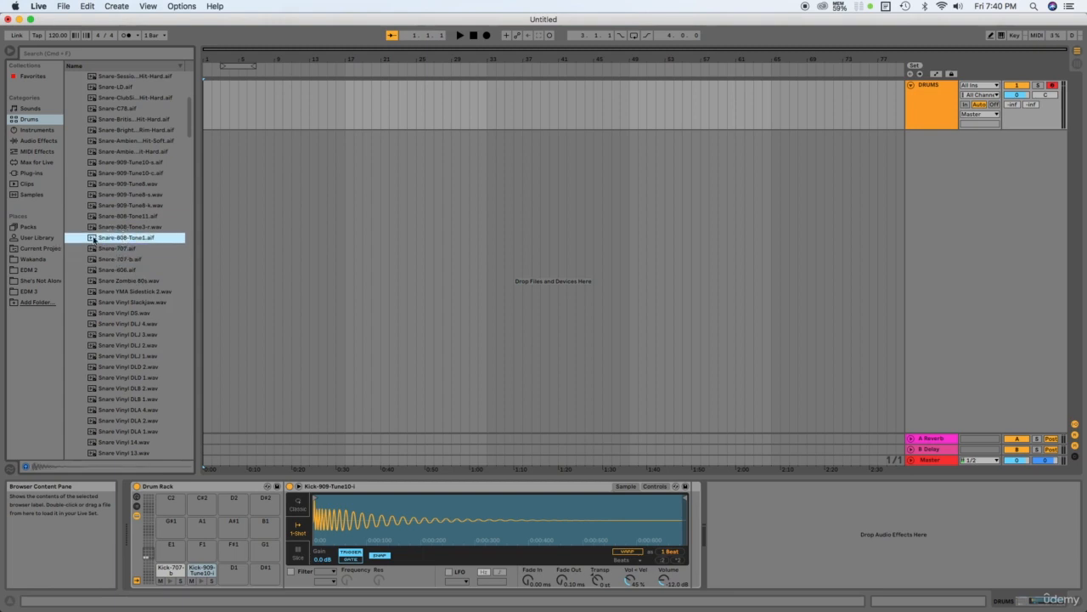
click(110, 229)
click(110, 238)
Audition the 909 snare samples from Snare-909-Tune8-k.wav up through Snare-909-Tune10-s.aif.
click(117, 207)
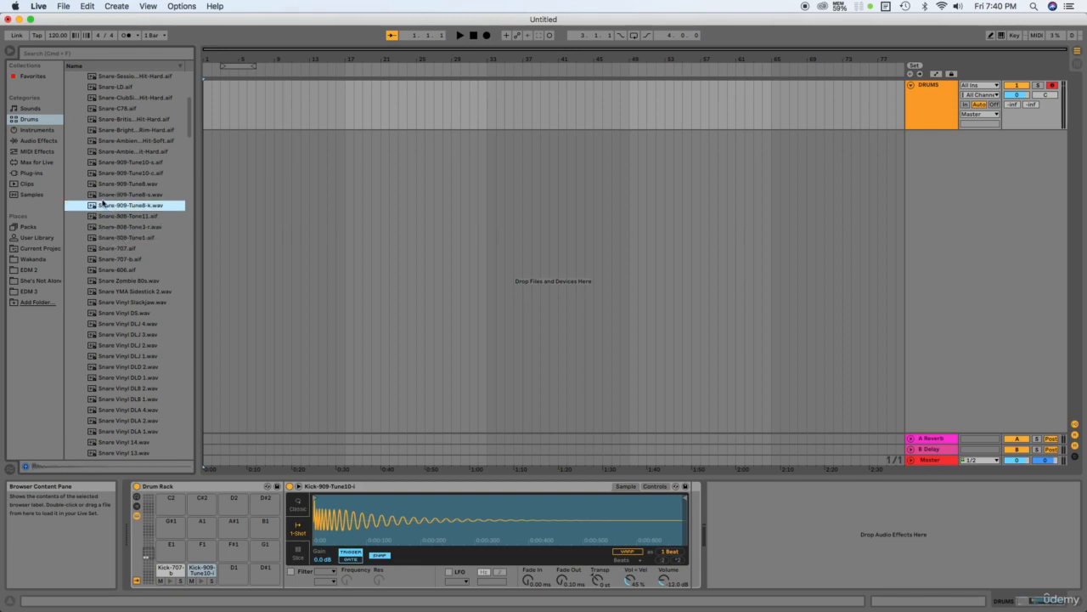
click(104, 196)
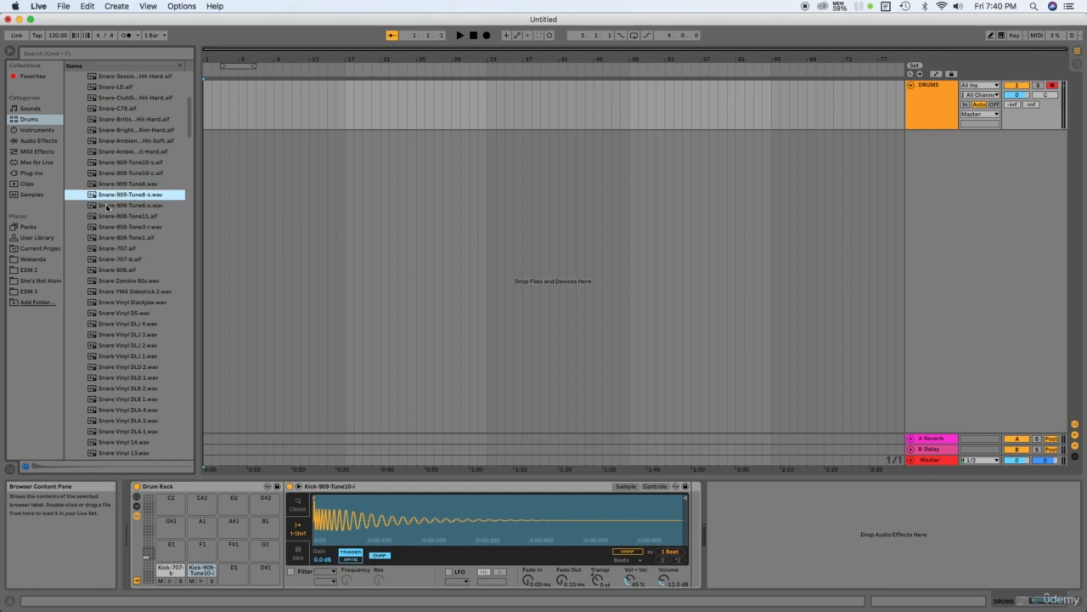
click(111, 183)
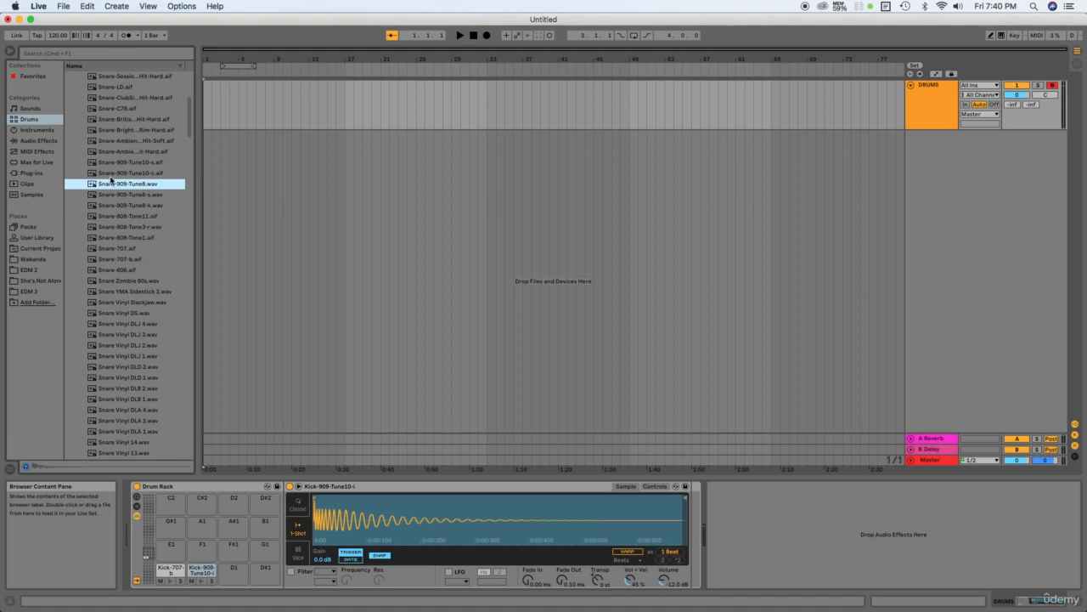
click(111, 173)
click(111, 161)
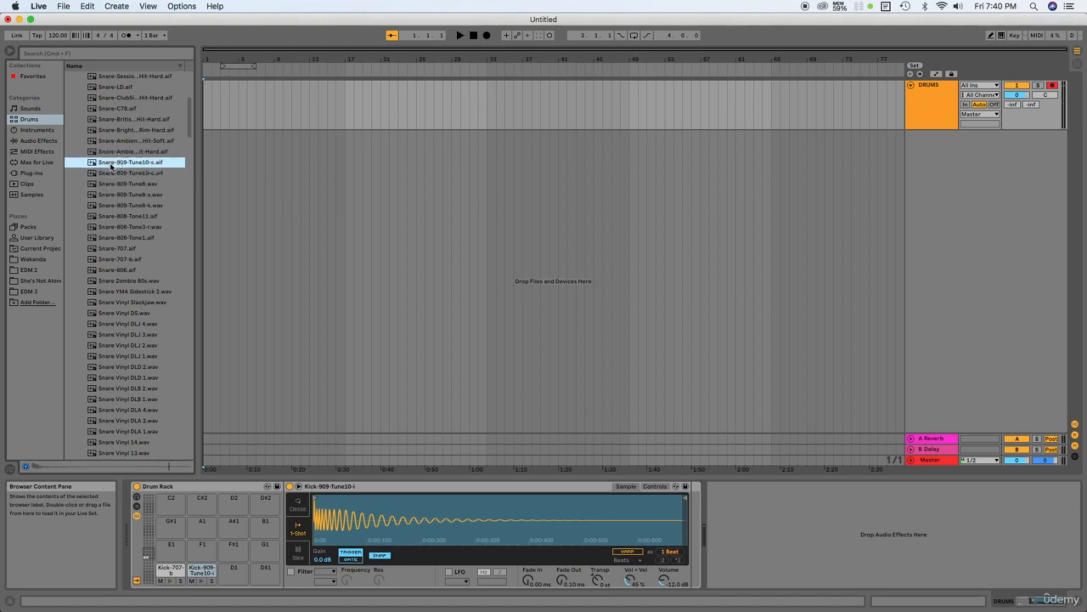
Compare Snare-707-b.aif with Snare-707.aif by auditioning them alternately, and also play Snare-606.aif.
click(114, 260)
click(113, 249)
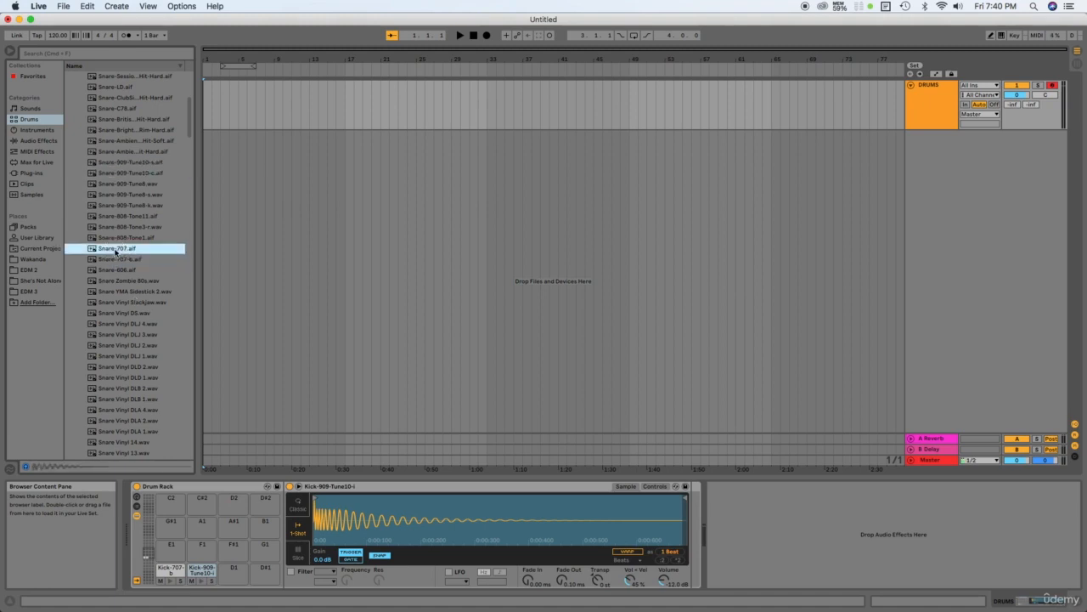
click(91, 261)
click(90, 249)
click(96, 261)
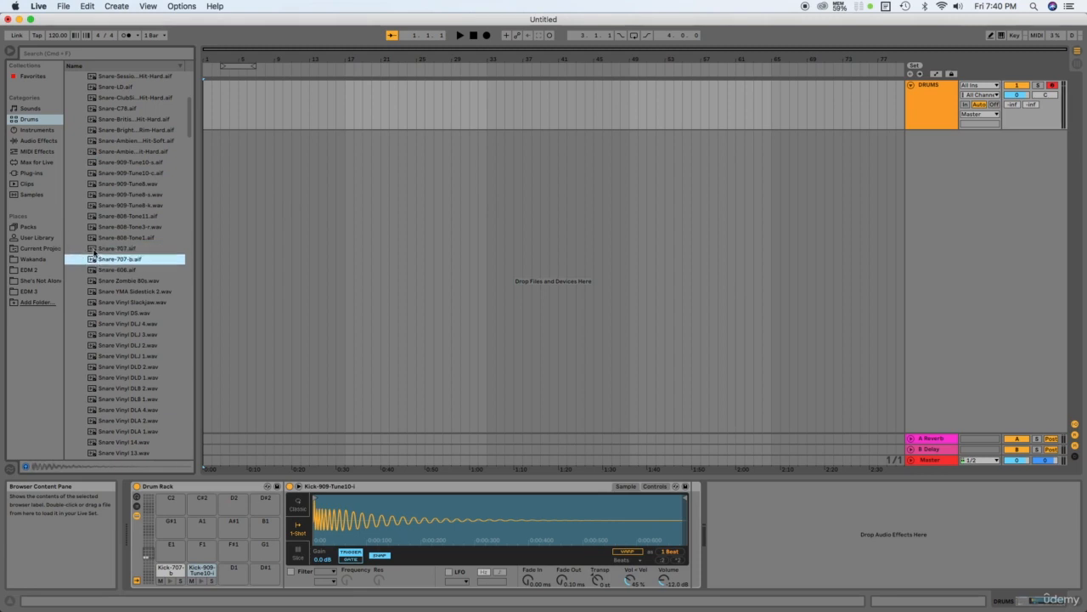
click(94, 249)
click(93, 260)
click(92, 259)
click(96, 270)
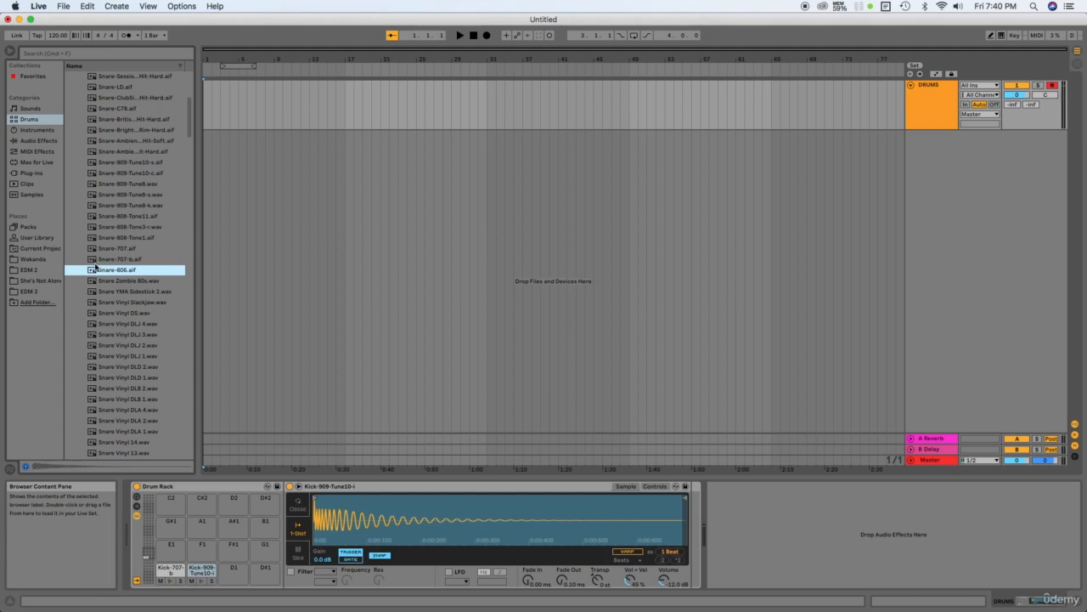
Audition Snare-606.aif and Snare-707-b.aif again, and load Snare-707-b.aif onto the Drum Rack's D1 pad.
click(95, 270)
click(96, 259)
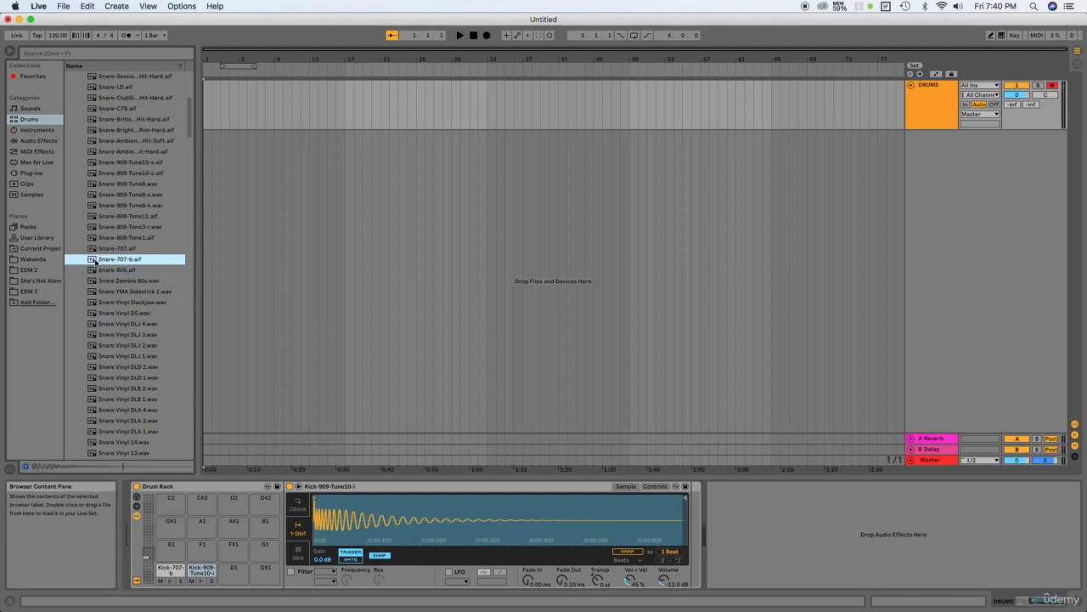
drag(96, 259, 224, 576)
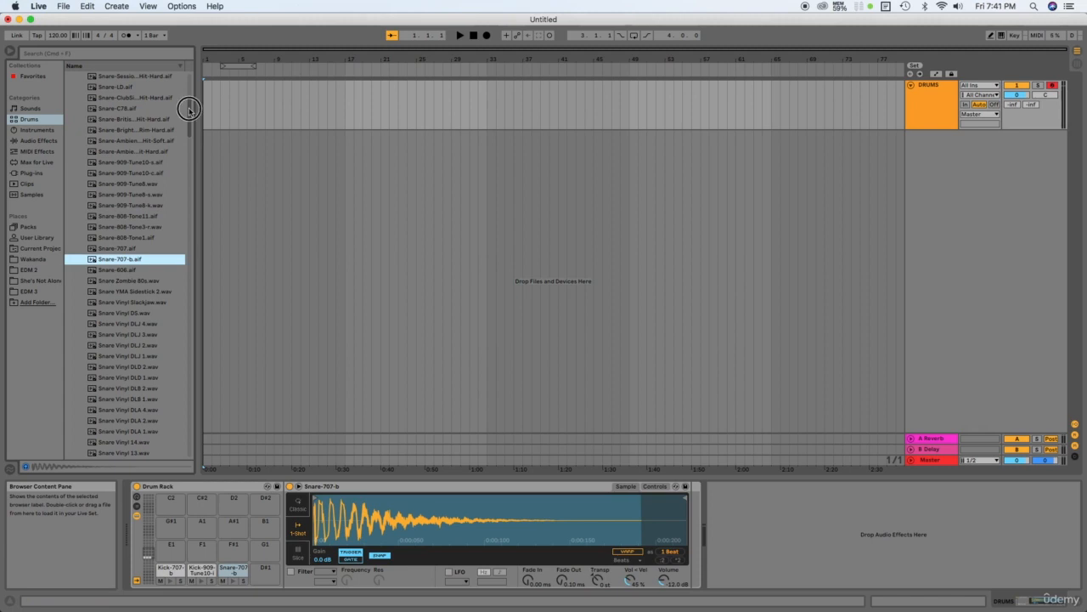
Collapse the Snare folder and expand the FX Hit folder in Drum Hits.
drag(188, 110, 191, 86)
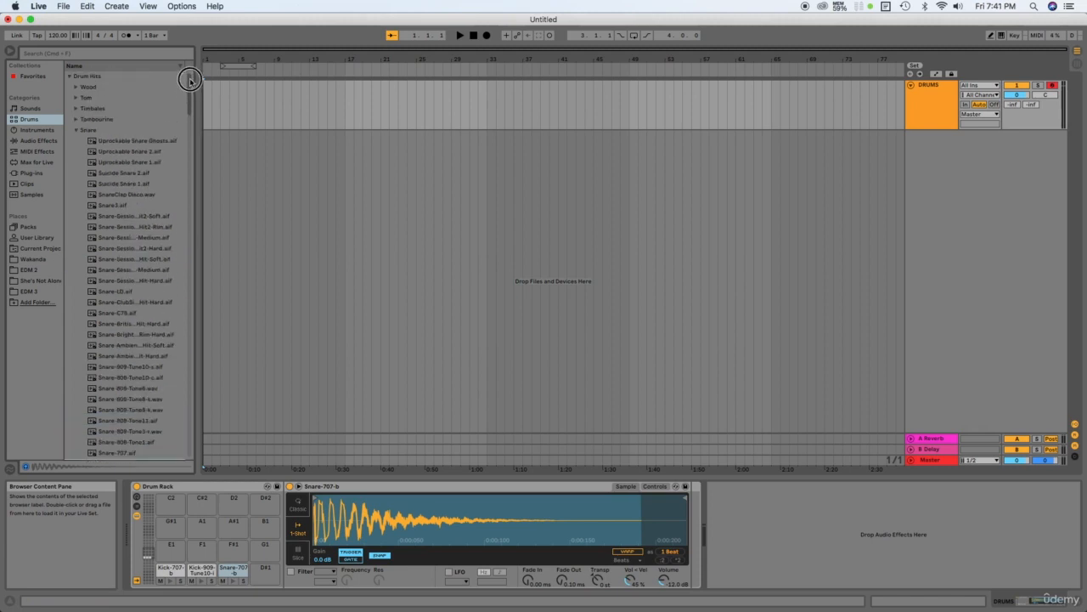
click(76, 129)
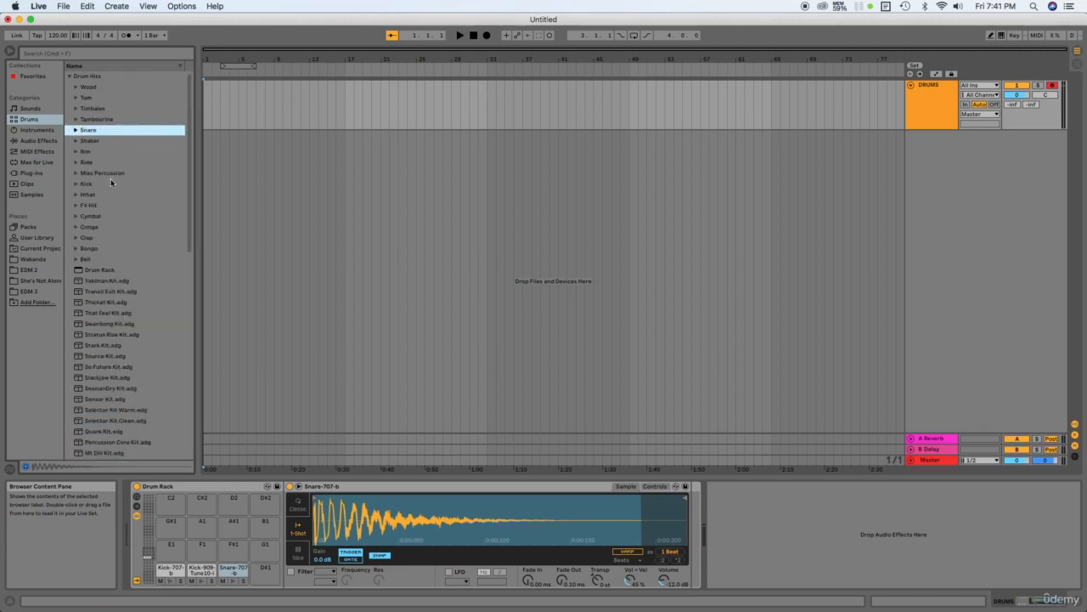
click(77, 196)
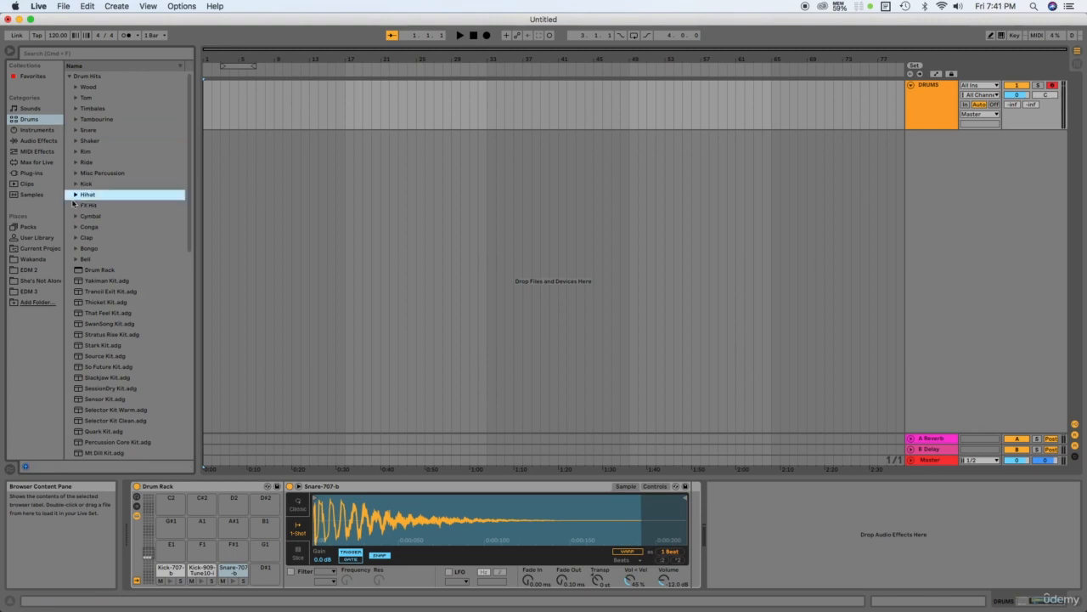
click(90, 205)
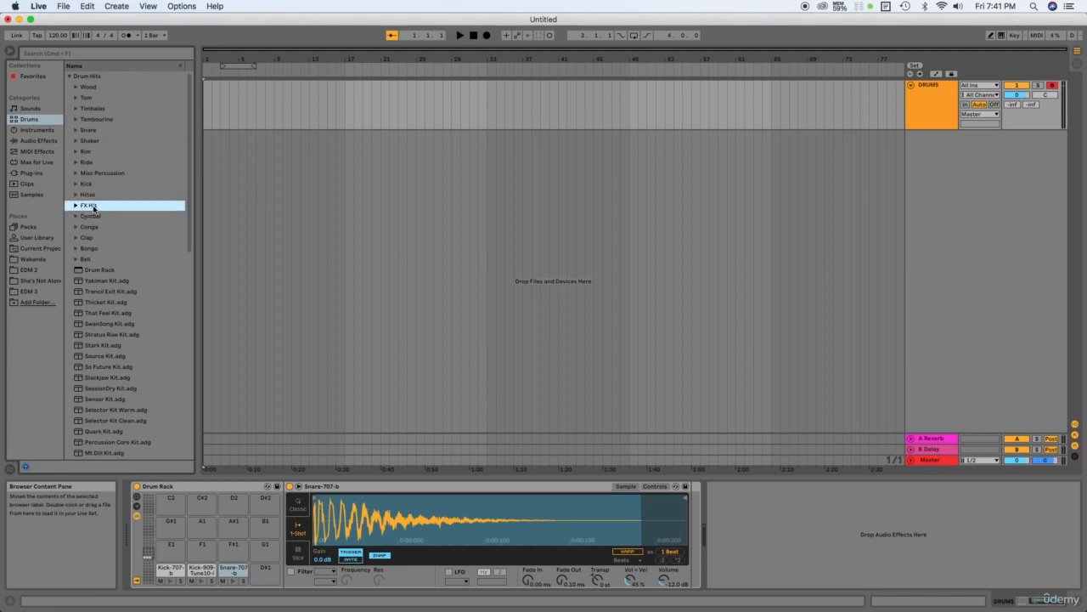
click(77, 205)
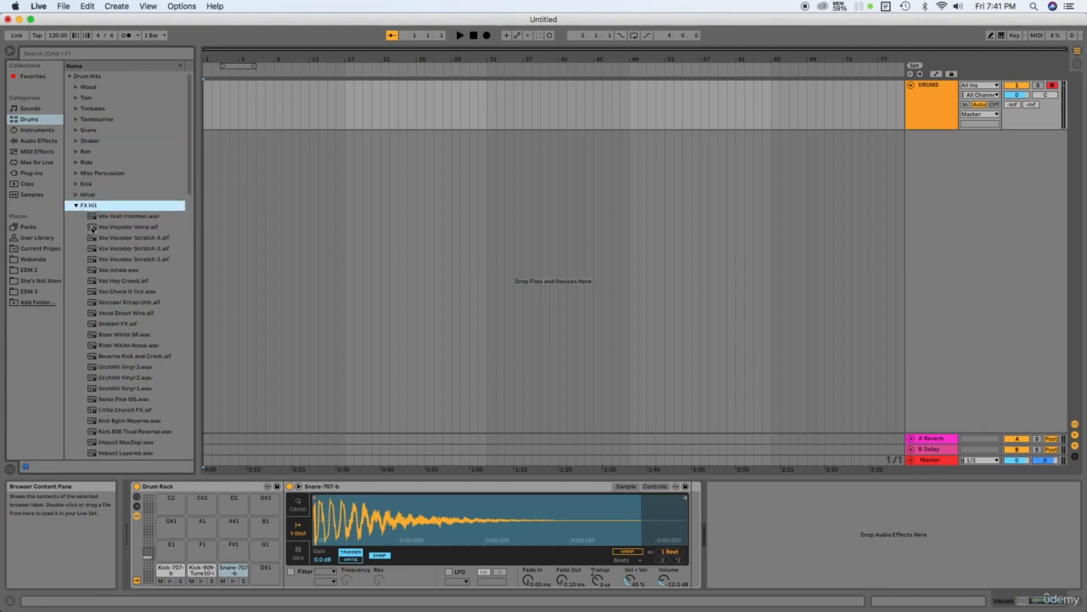
Audition the vocal FX samples Vox Yeah Ironman.wav, Vox Vocoder Voice.aif and Vox Vocoder Scratch 2 to 4.
click(136, 217)
click(134, 227)
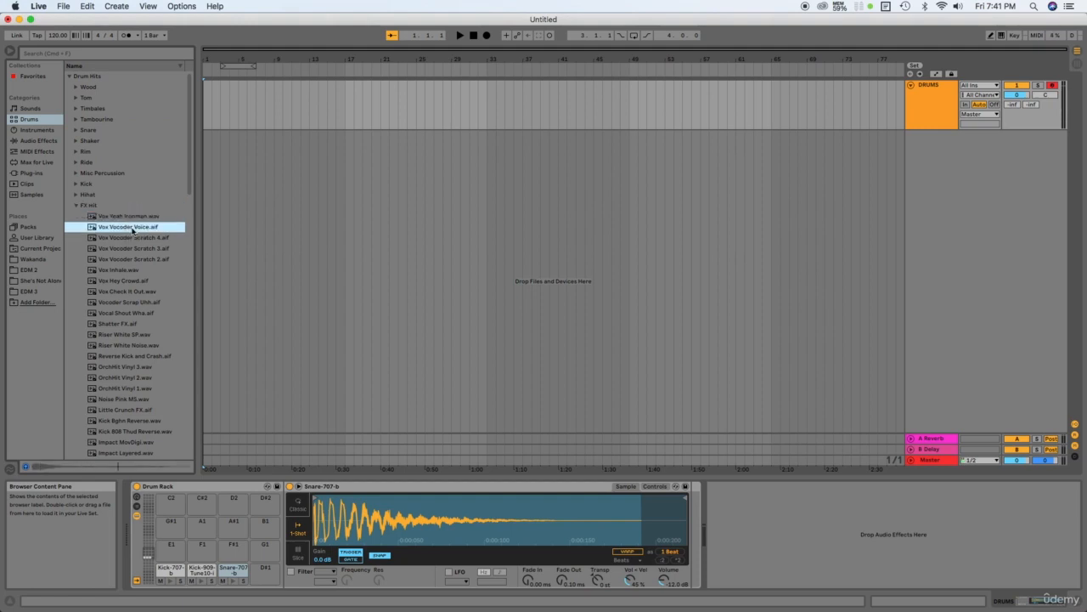
click(133, 217)
click(131, 239)
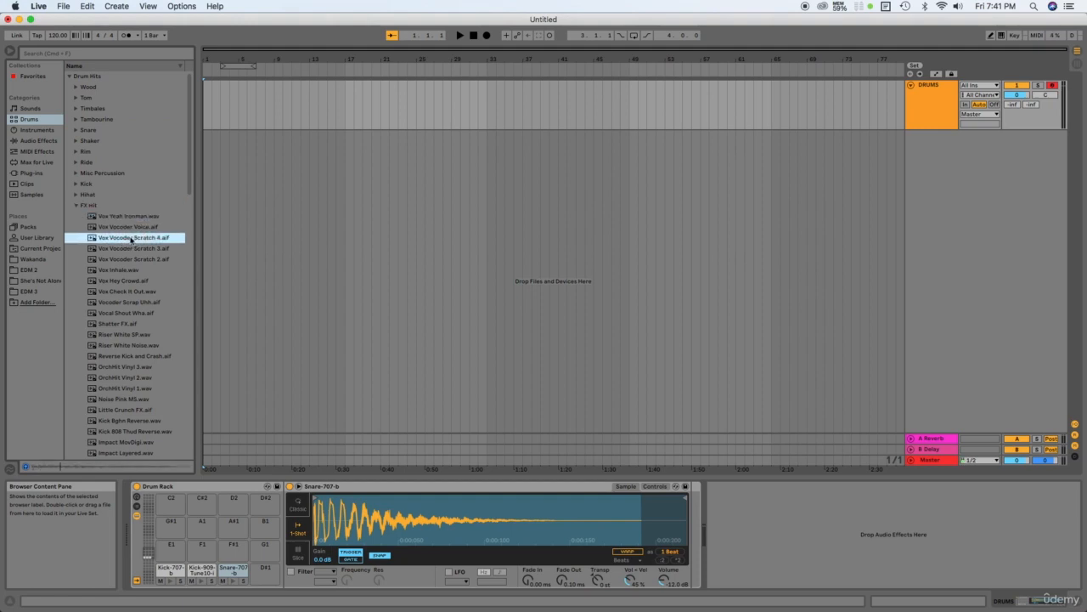
click(130, 248)
click(129, 239)
click(128, 259)
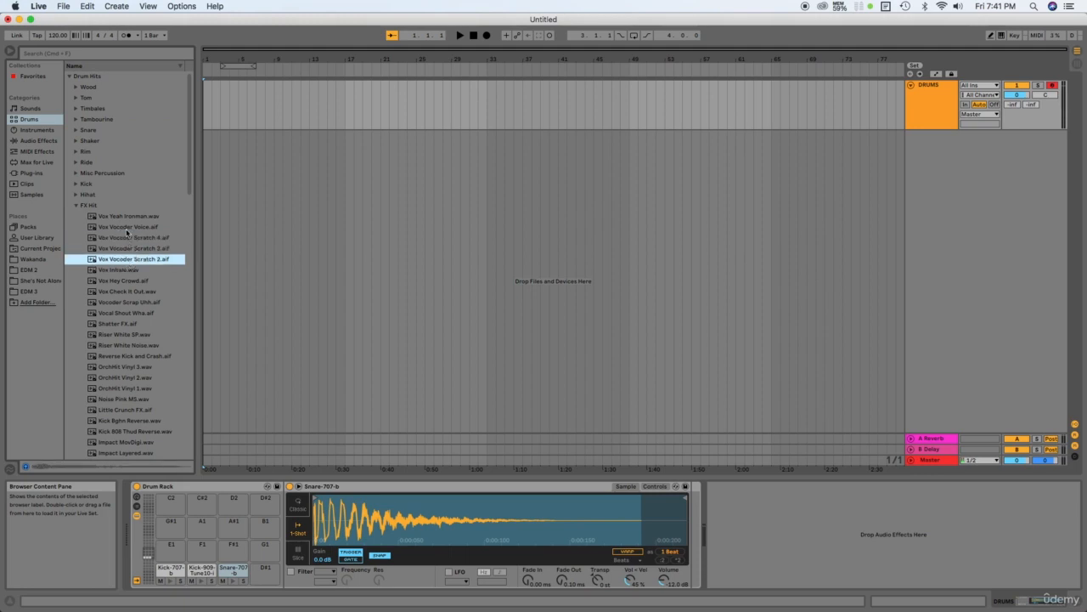
click(127, 227)
click(126, 240)
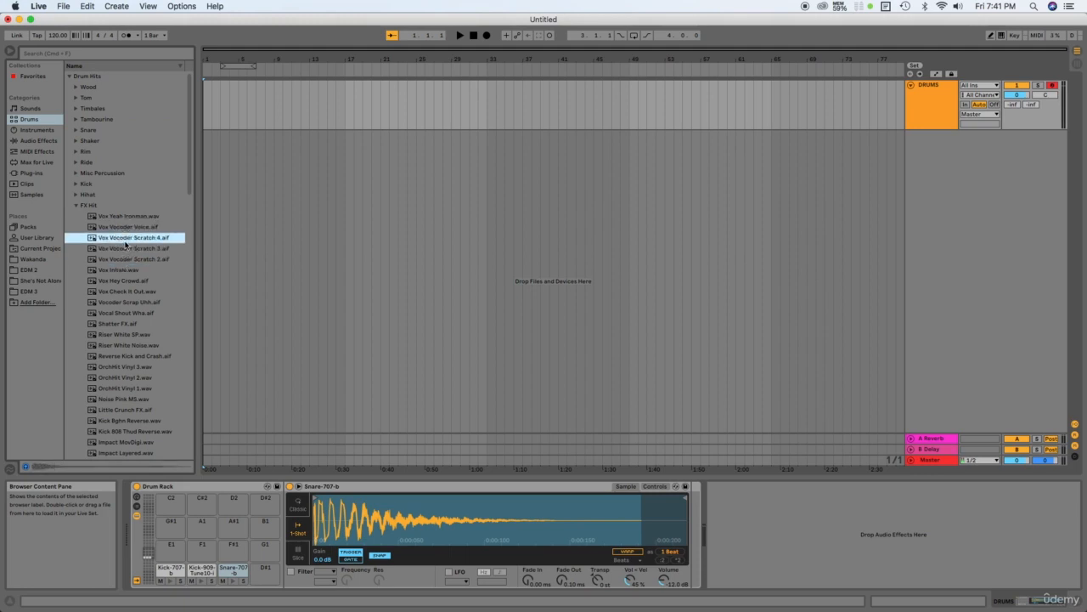
Collapse the FX Hit folder and expand the Hihat folder to reach the 707 hi-hat samples.
click(75, 204)
click(75, 195)
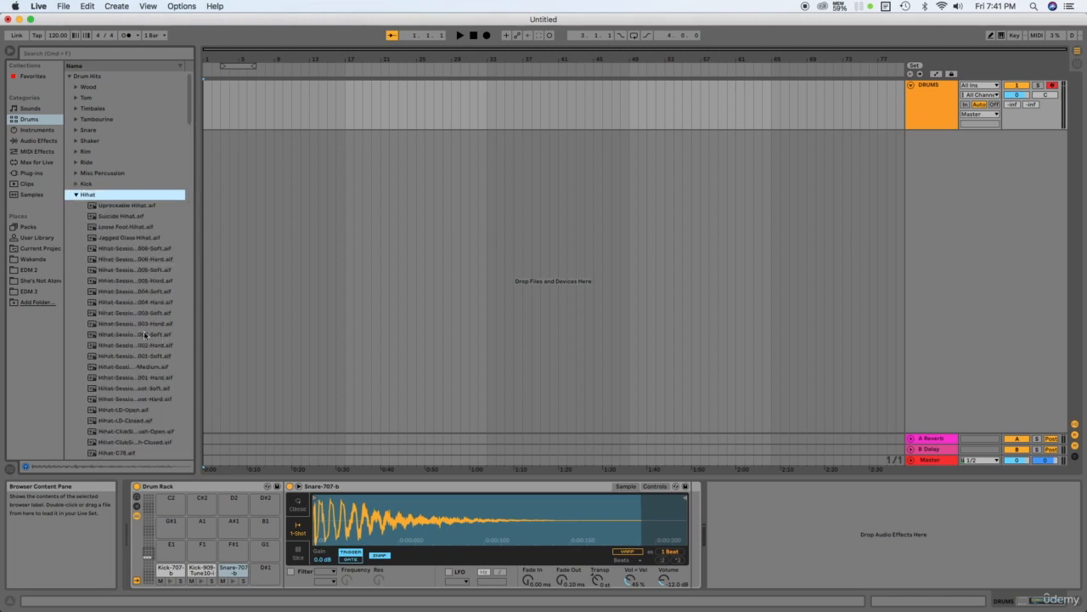
scroll(145, 335, down, 10)
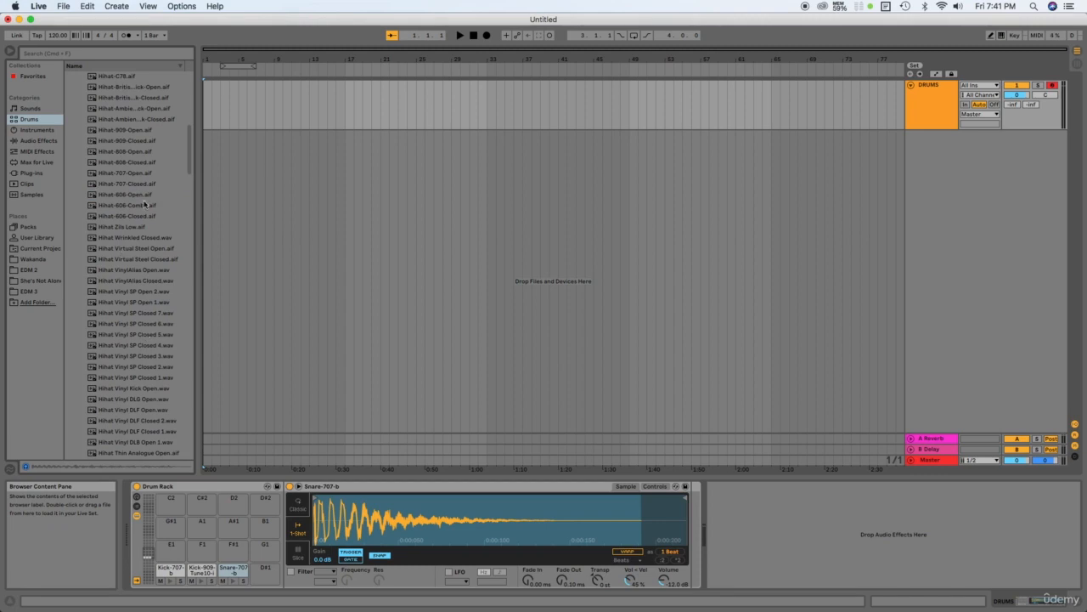
scroll(146, 203, up, 1)
Compare Hihat-707-Open.aif with Hihat-707-Closed.aif by auditioning them alternately.
click(134, 185)
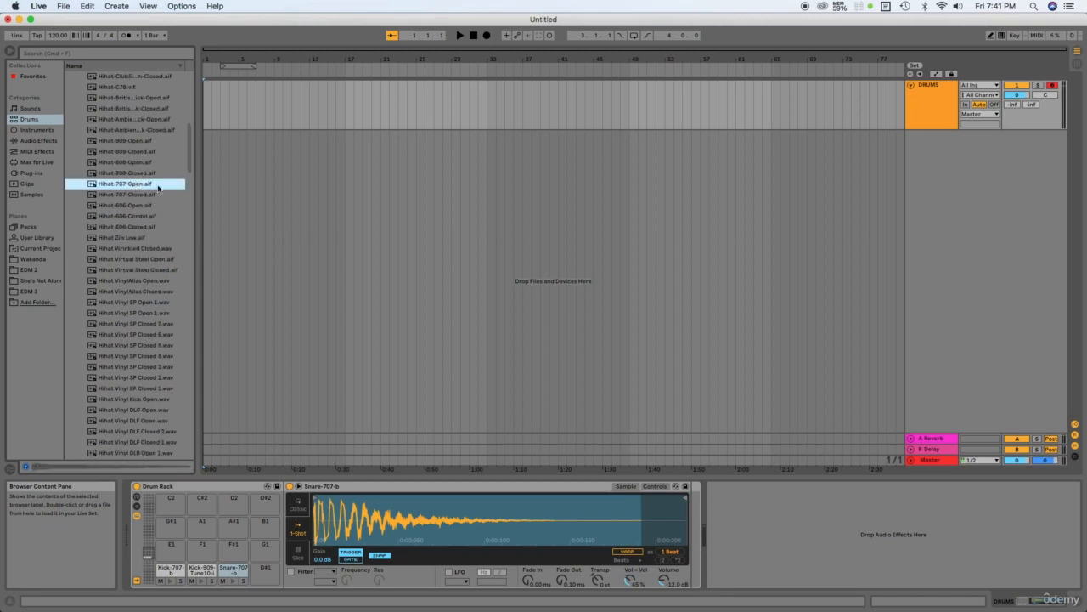
click(91, 194)
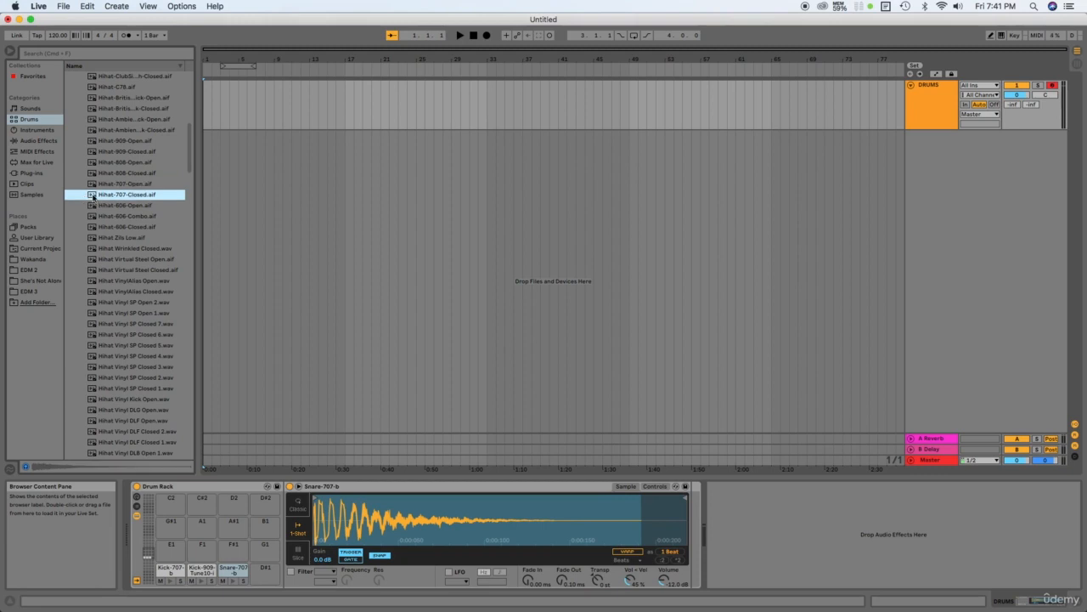
click(93, 186)
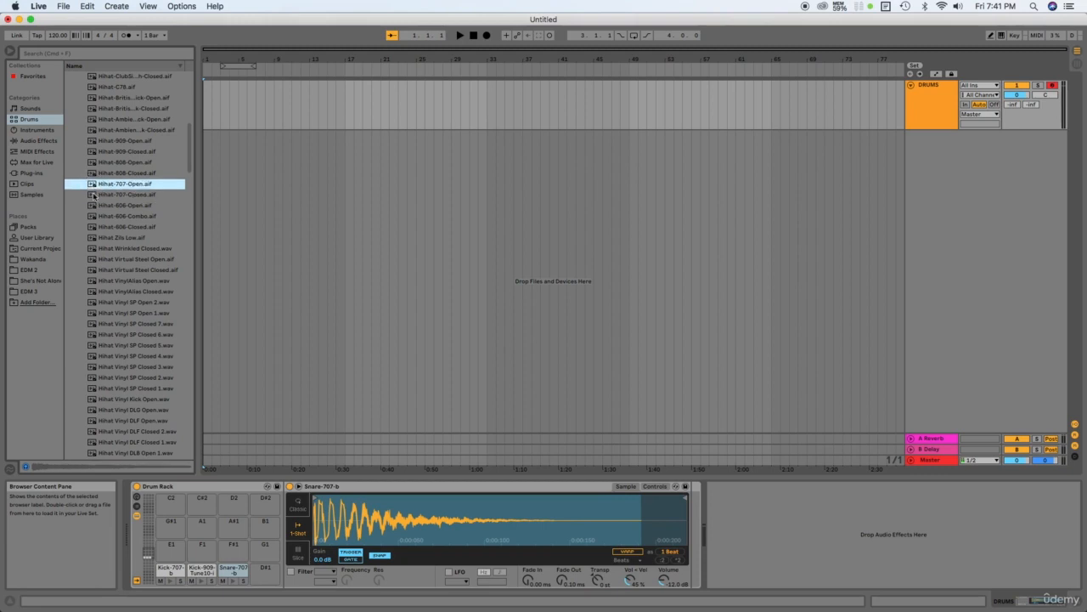
click(93, 195)
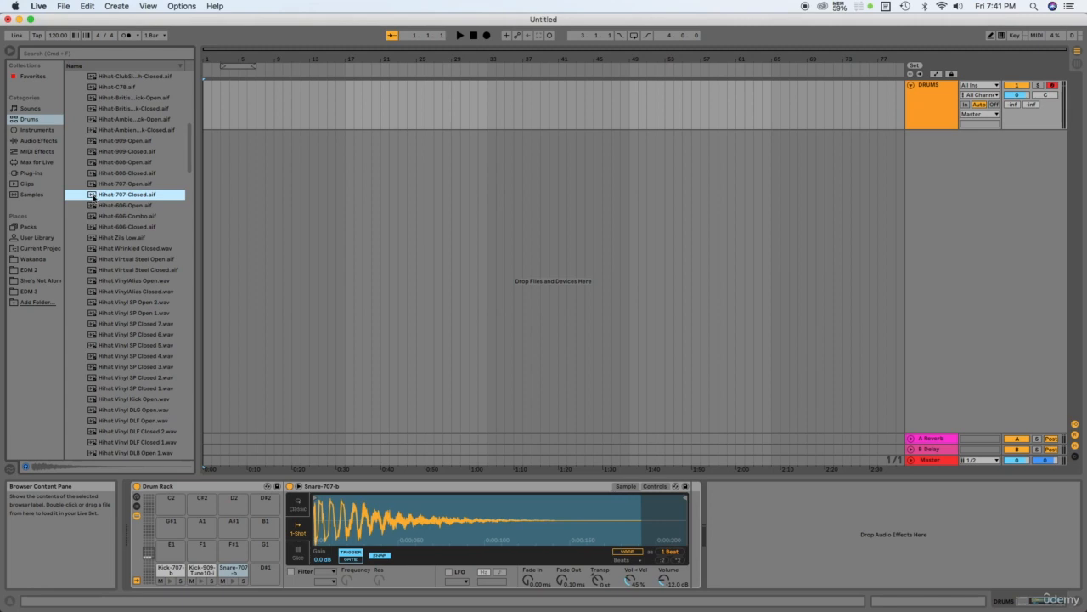
Load Hihat-707-Closed.aif onto the Drum Rack's E1 pad and Hihat-707-Open.aif onto the F1 pad.
drag(94, 196, 169, 553)
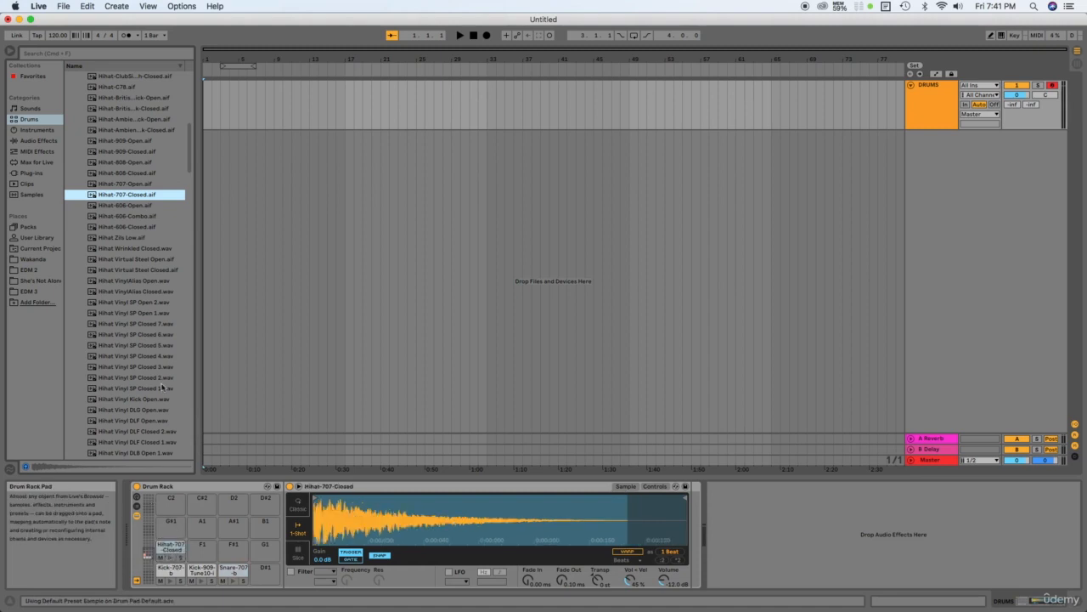
click(94, 183)
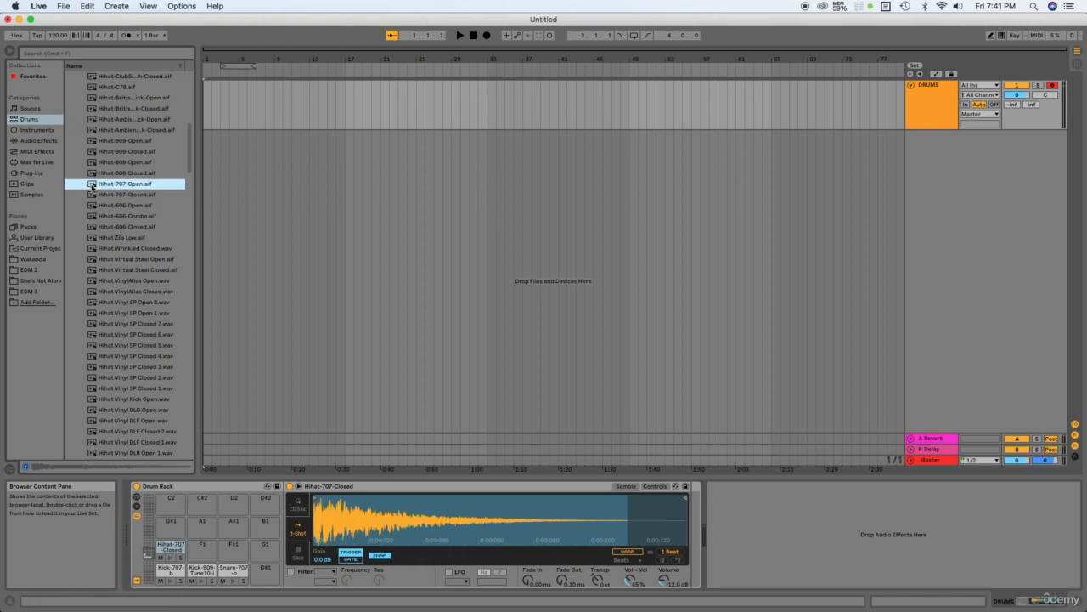
drag(93, 183, 201, 549)
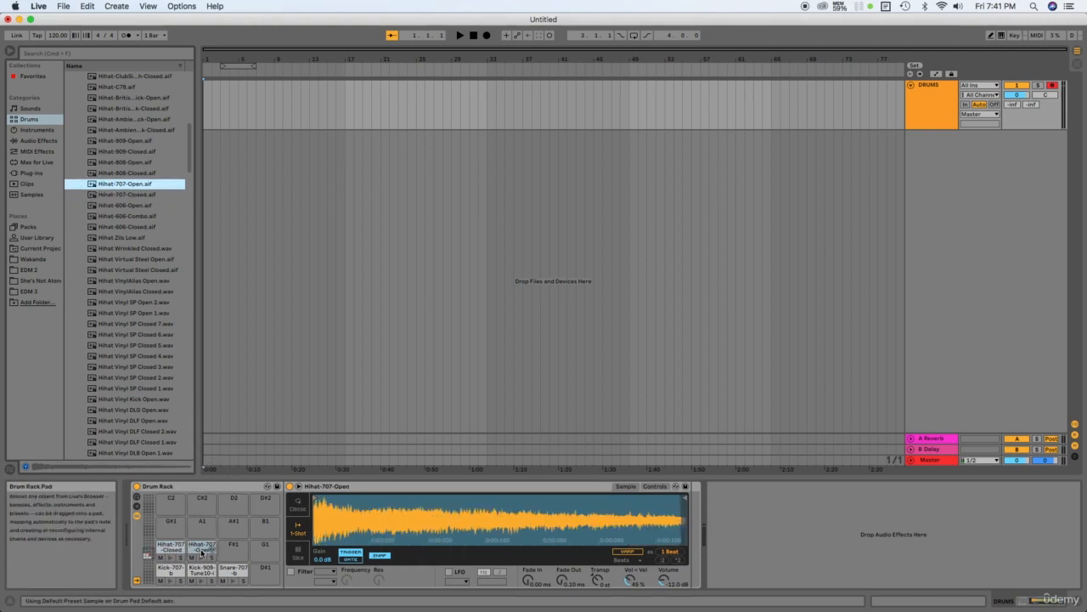
Audition Hihat-808-Closed.aif, Hihat-707-Open.aif and Hihat-707-Closed.aif.
click(136, 177)
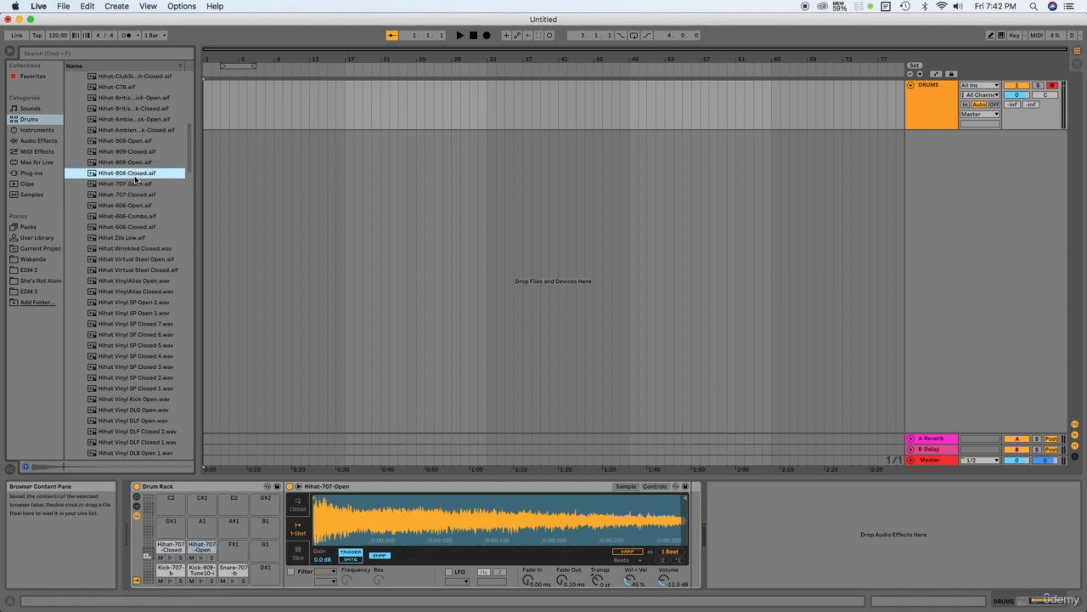
click(132, 182)
click(137, 194)
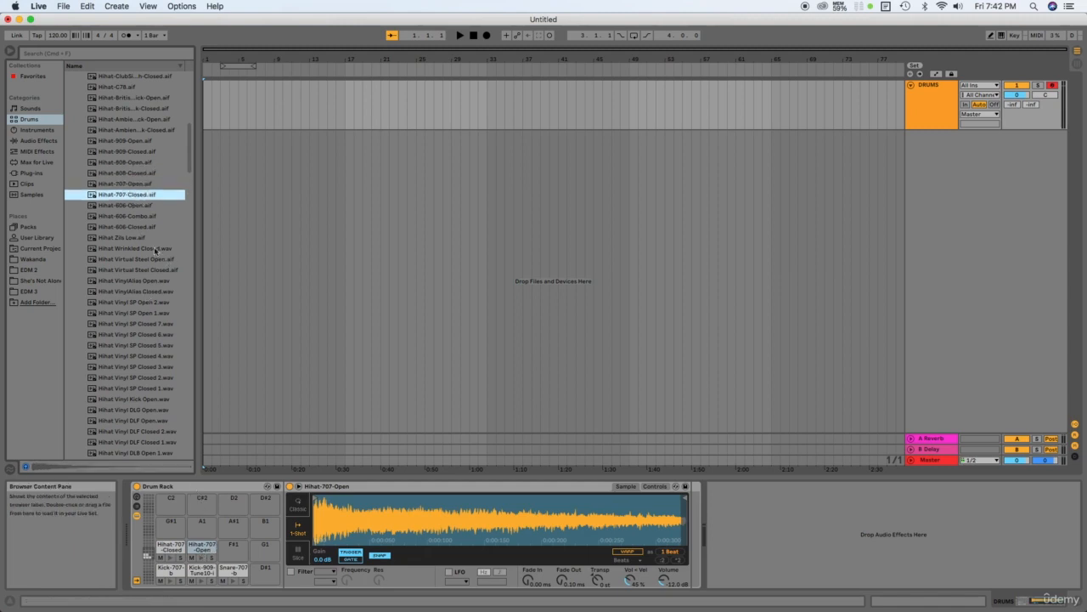
Collapse the Hihat folder and return to the Drum Hits folder list.
scroll(130, 194, up, 5)
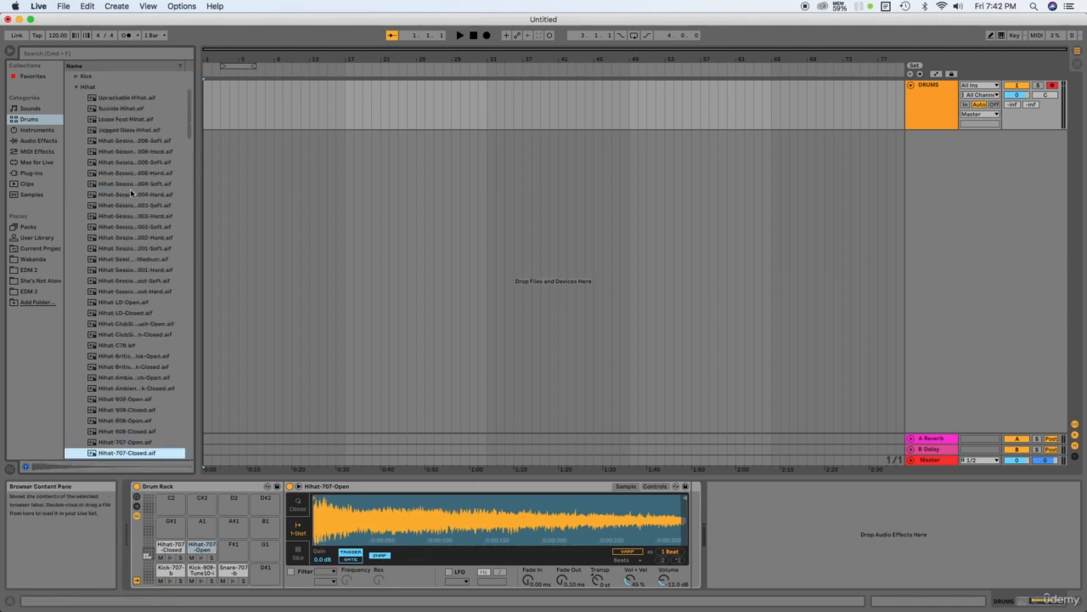
click(76, 88)
scroll(145, 144, up, 3)
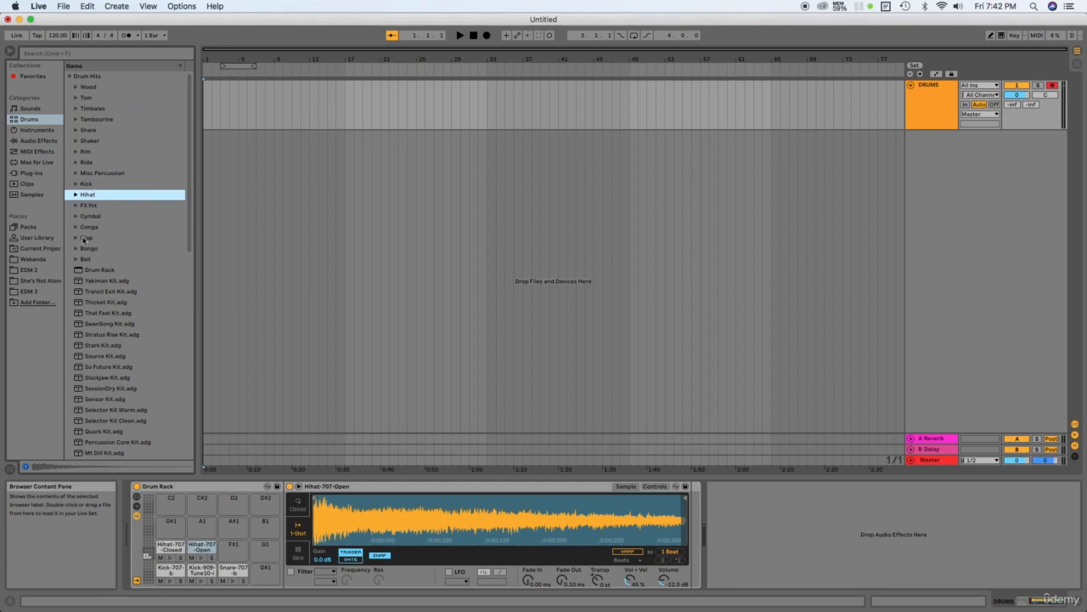
Reverse the browser's name sorting to ascending order and expand the Cymbal folder.
click(179, 66)
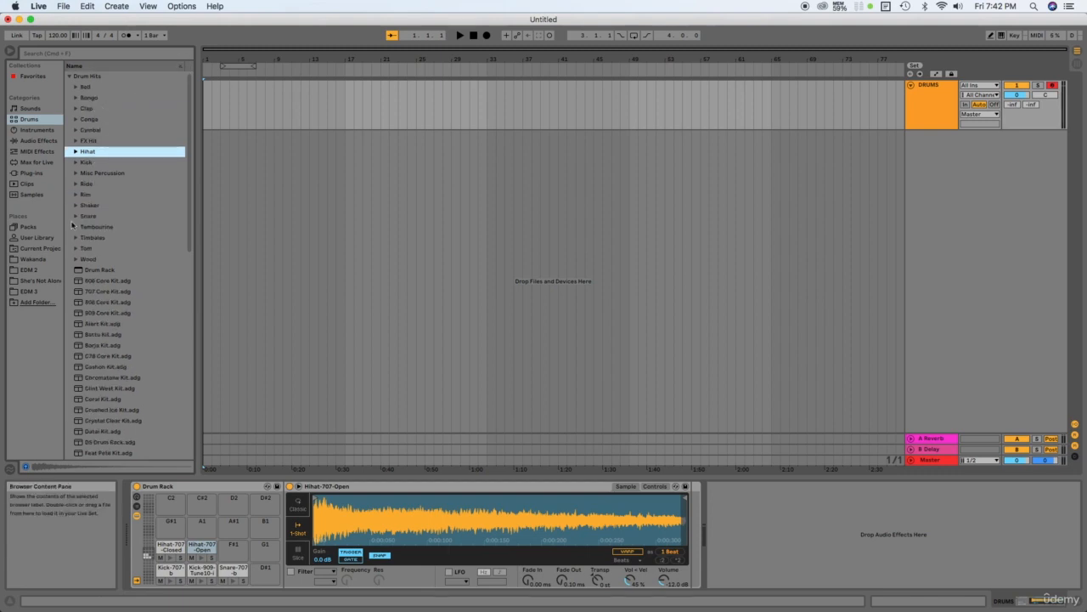
click(83, 131)
click(76, 130)
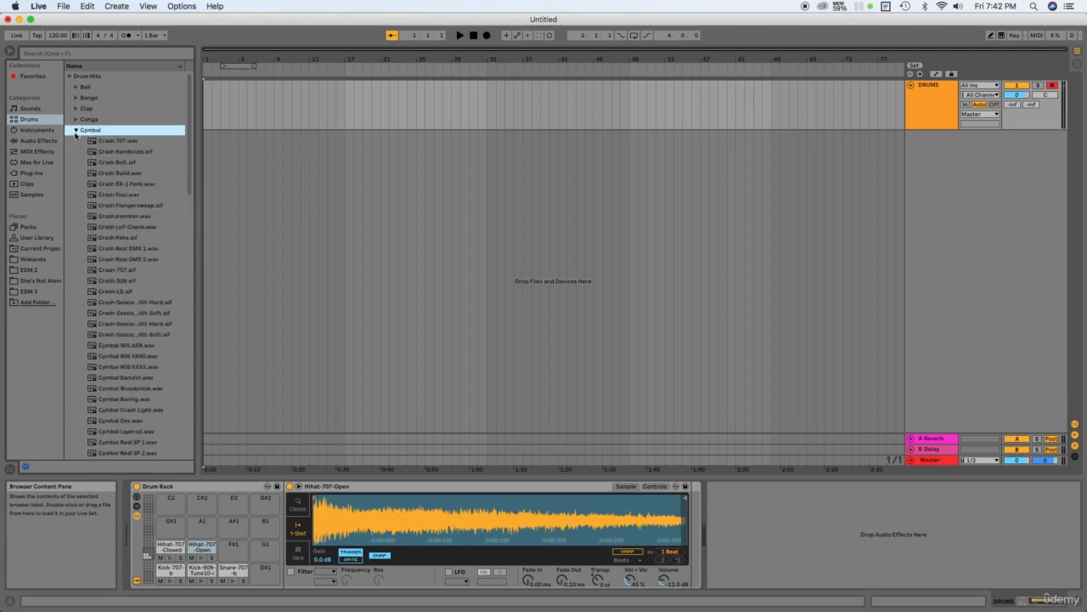
Audition the crash samples in the Cymbal folder from Crash 707.wav down to Crash Flangersweep.aif.
click(141, 142)
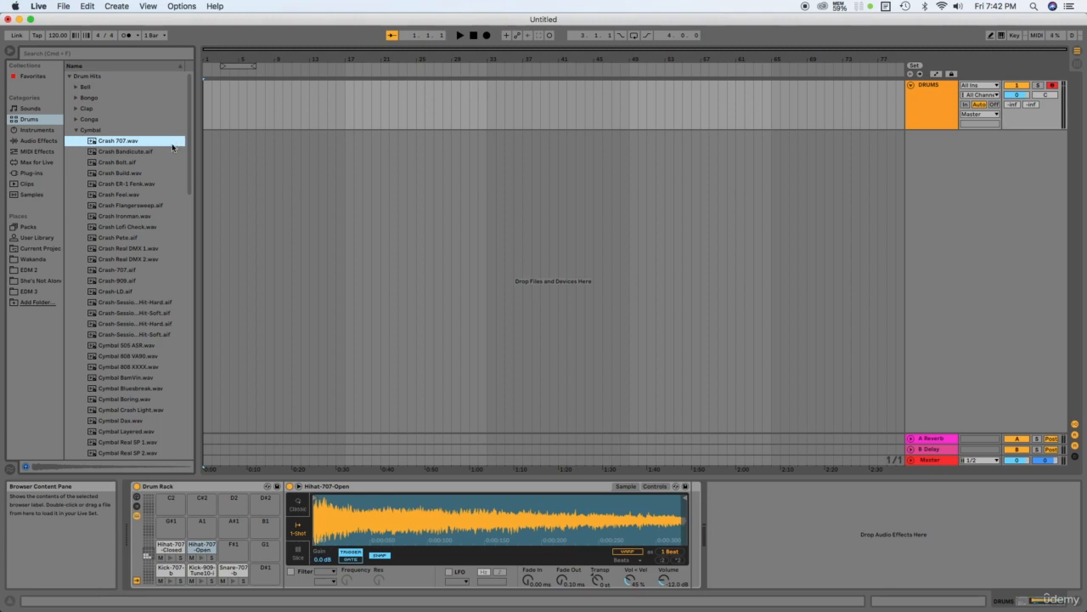
click(171, 151)
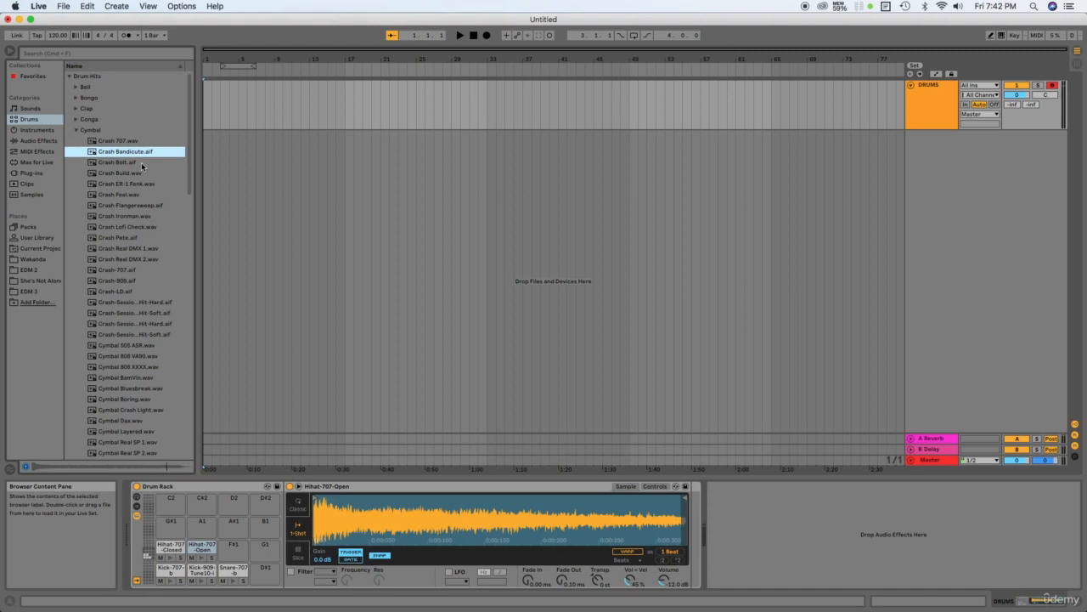
click(141, 163)
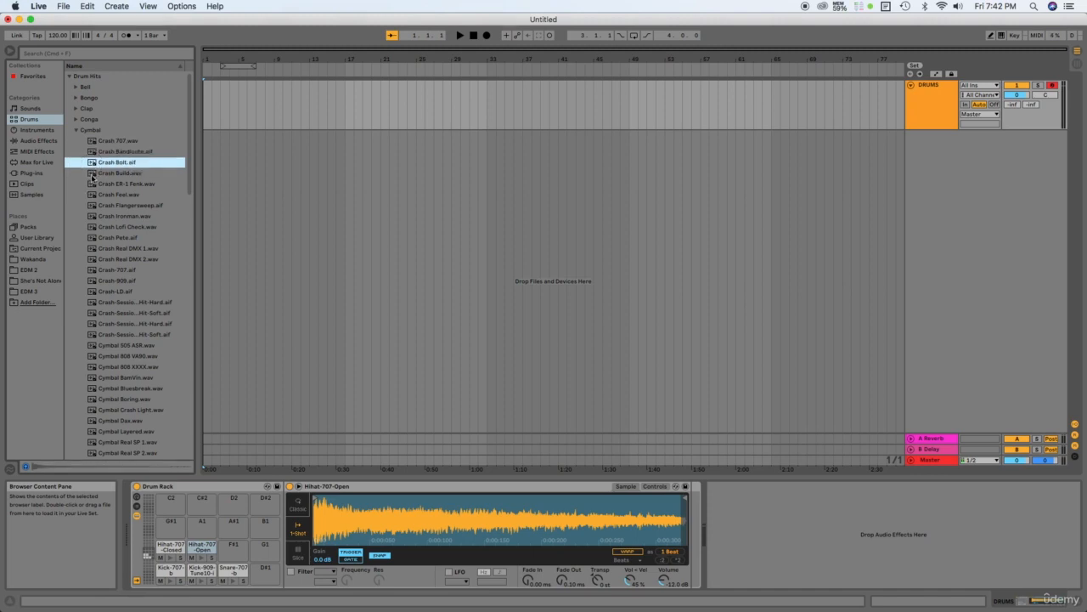
click(93, 175)
click(92, 185)
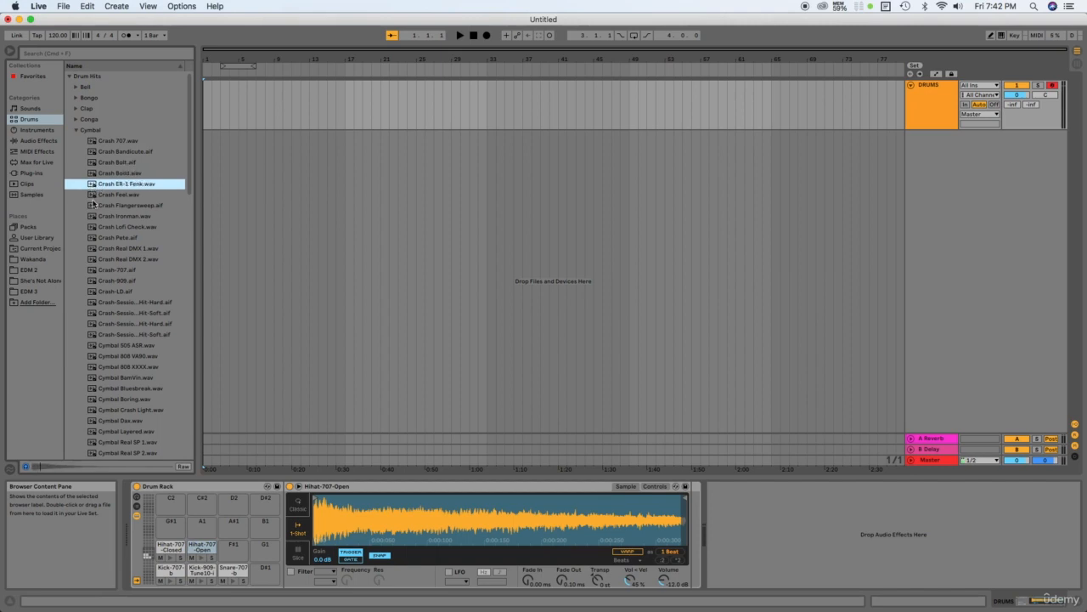
click(91, 195)
click(92, 205)
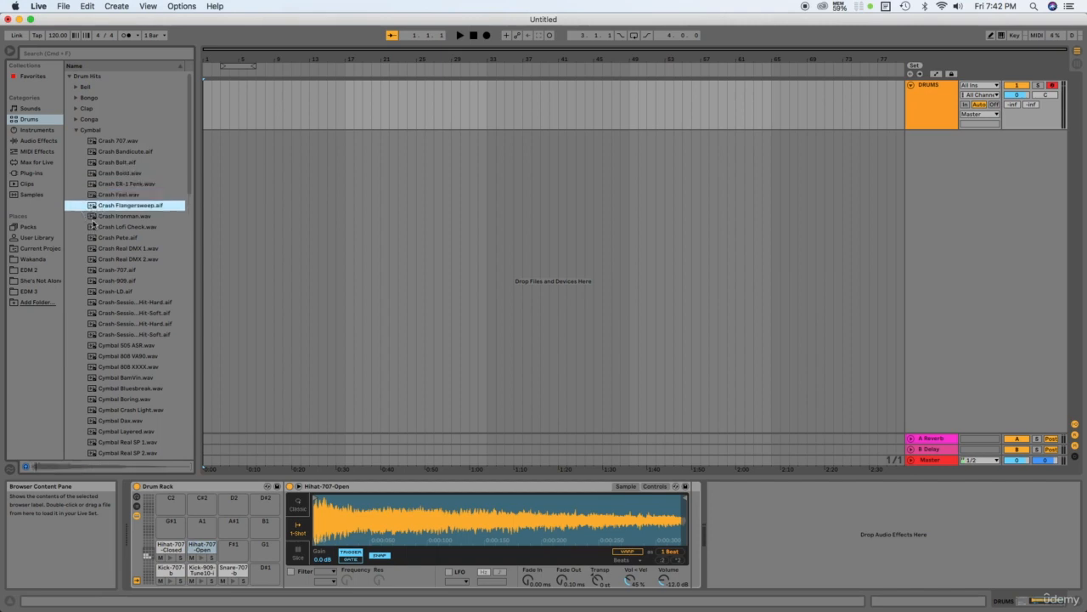
Audition the crash samples from Crash Ironman.wav down to Crash-909.aif, replaying Crash Lofi Check.wav after Crash Pete.aif.
click(93, 216)
click(94, 227)
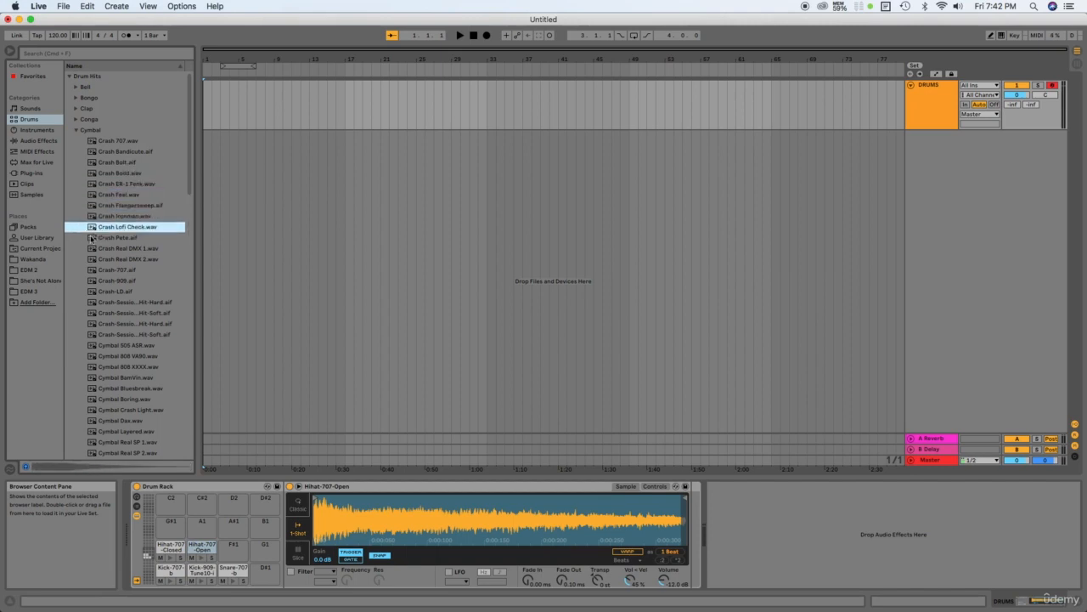
click(96, 237)
click(91, 229)
click(95, 249)
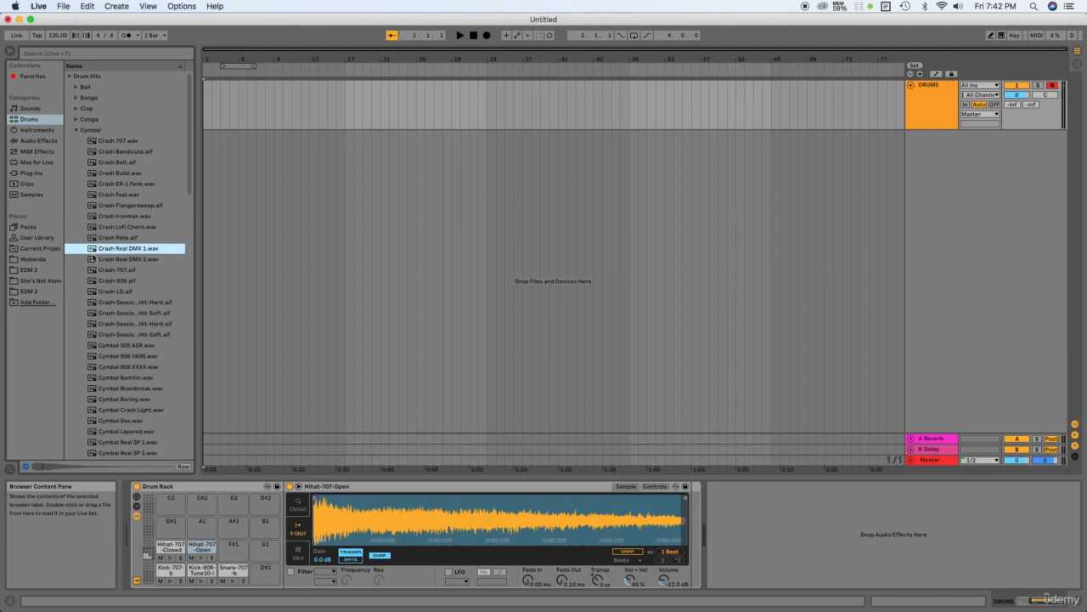
click(94, 259)
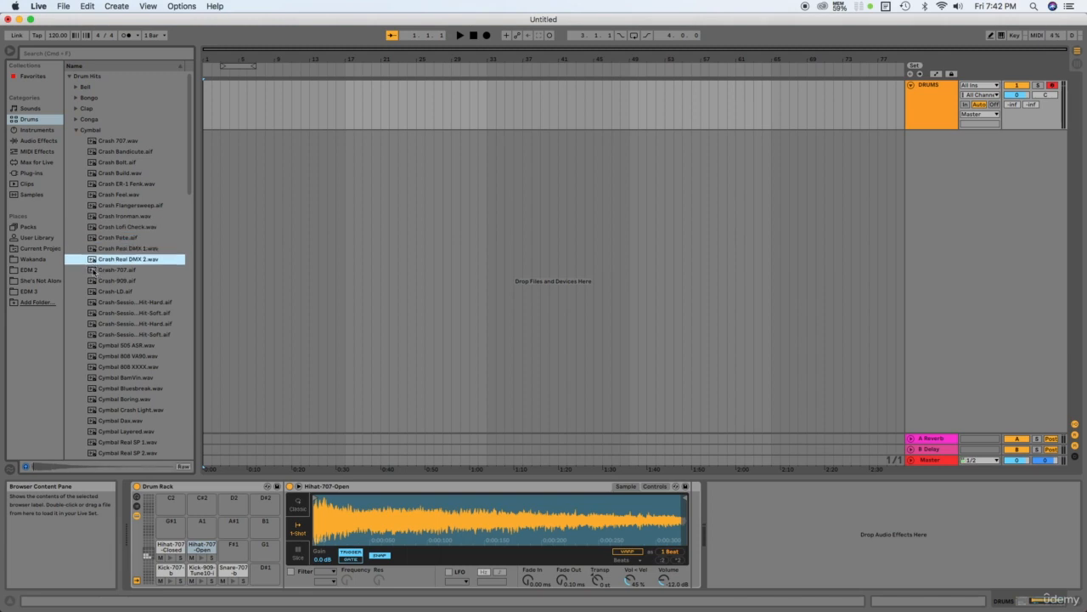
click(91, 283)
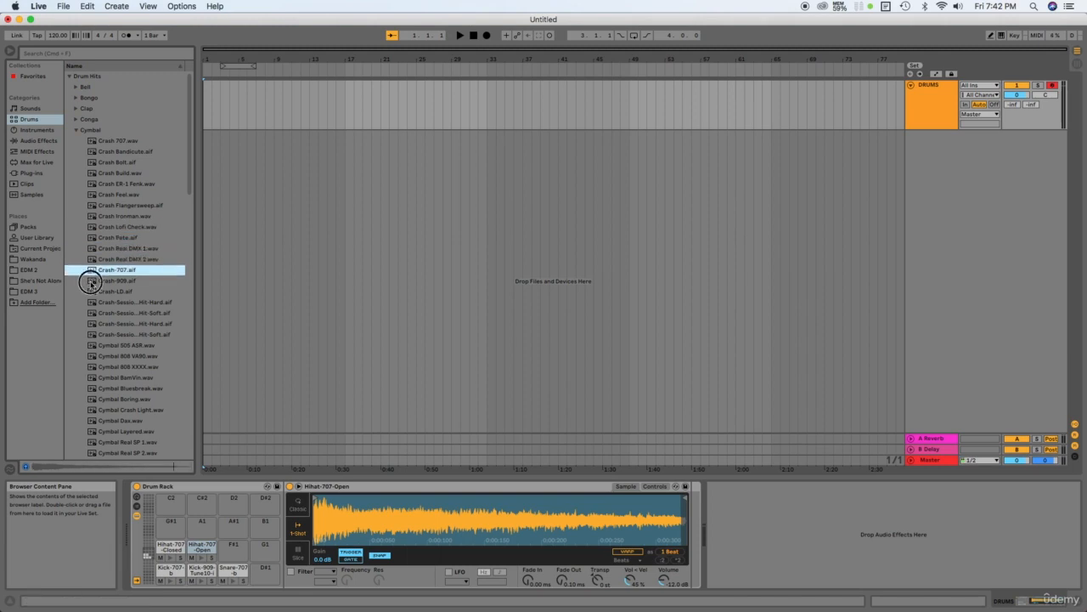
Audition the crash samples in the Cymbal folder from Crash-LD.aif down through the four Crash-Session hard and soft hits.
click(93, 294)
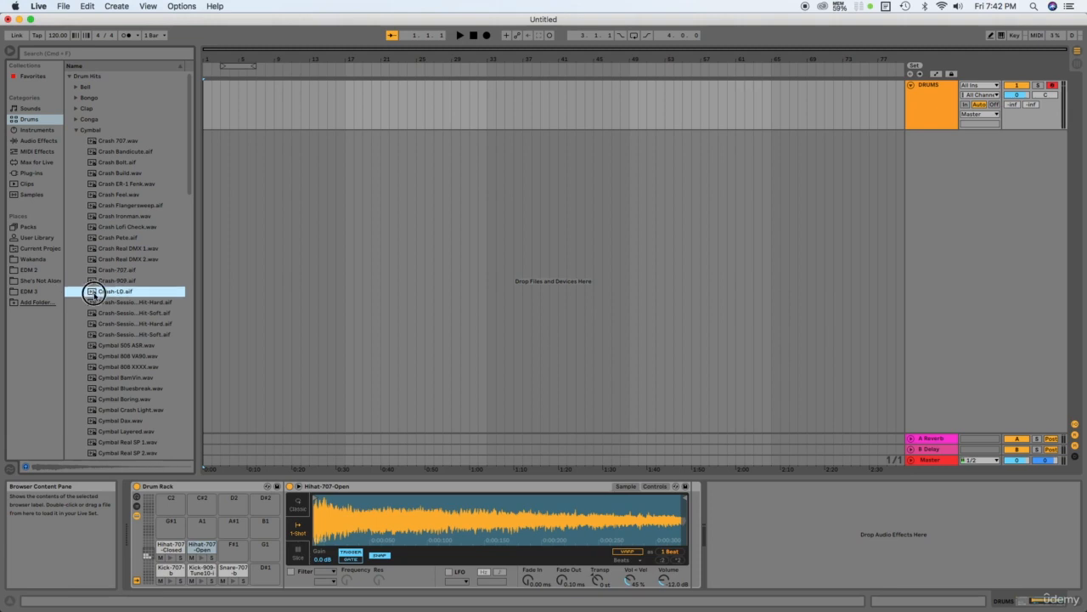
click(94, 305)
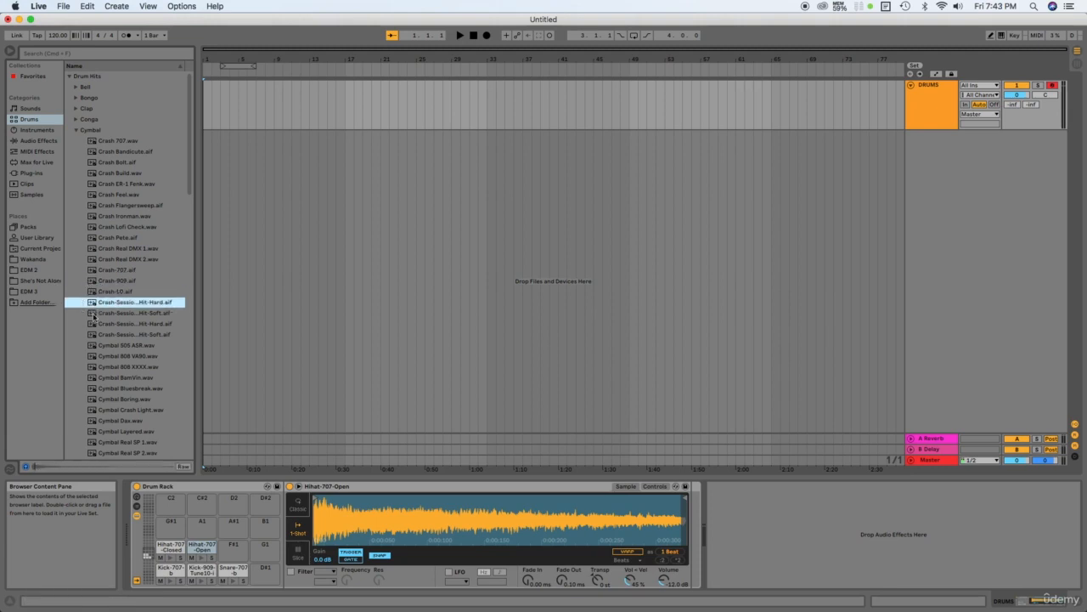
click(92, 313)
click(91, 325)
click(90, 336)
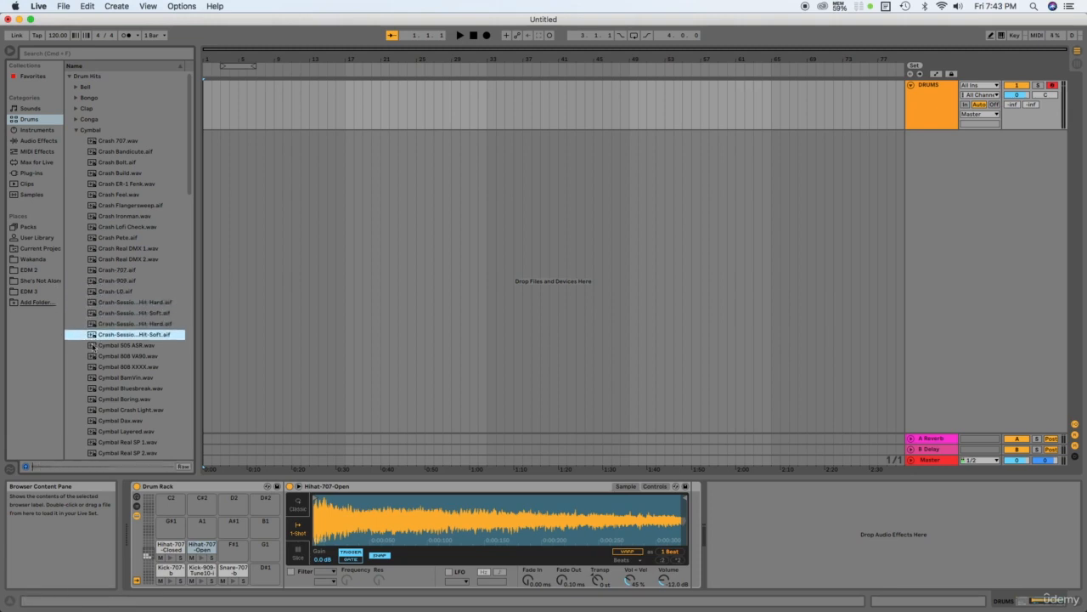
Audition the cymbal samples from Cymbal 505 ASR.wav down to Cymbal Boring.wav.
click(93, 347)
click(95, 358)
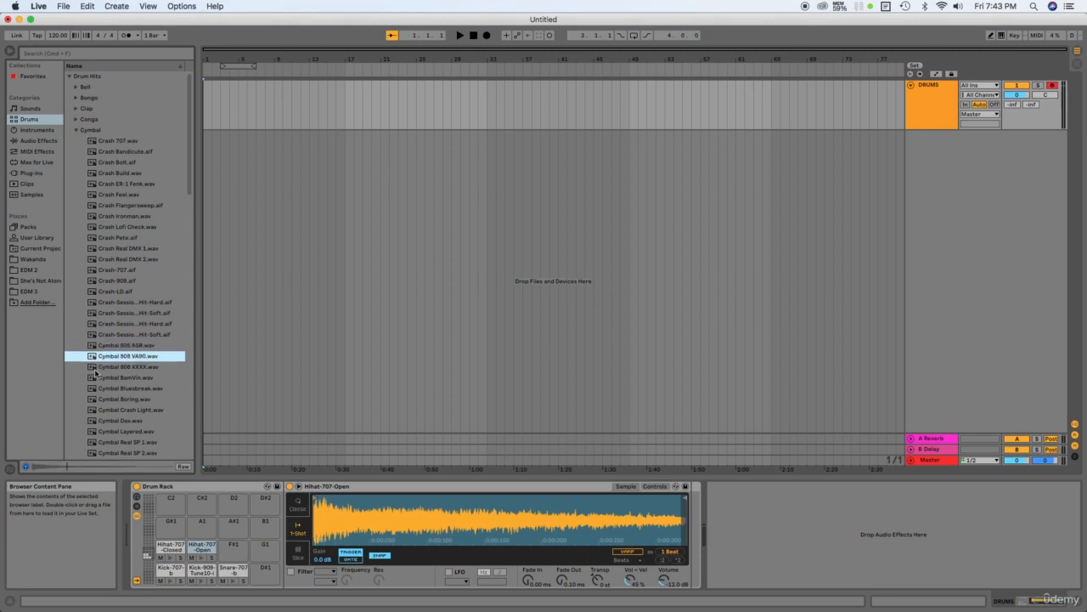
click(91, 368)
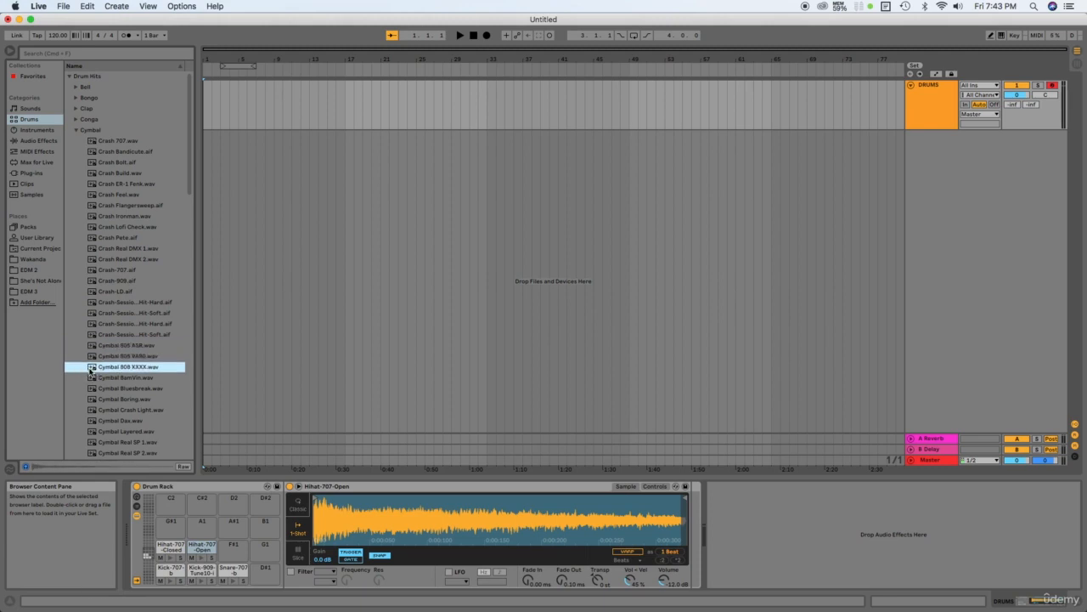
click(92, 379)
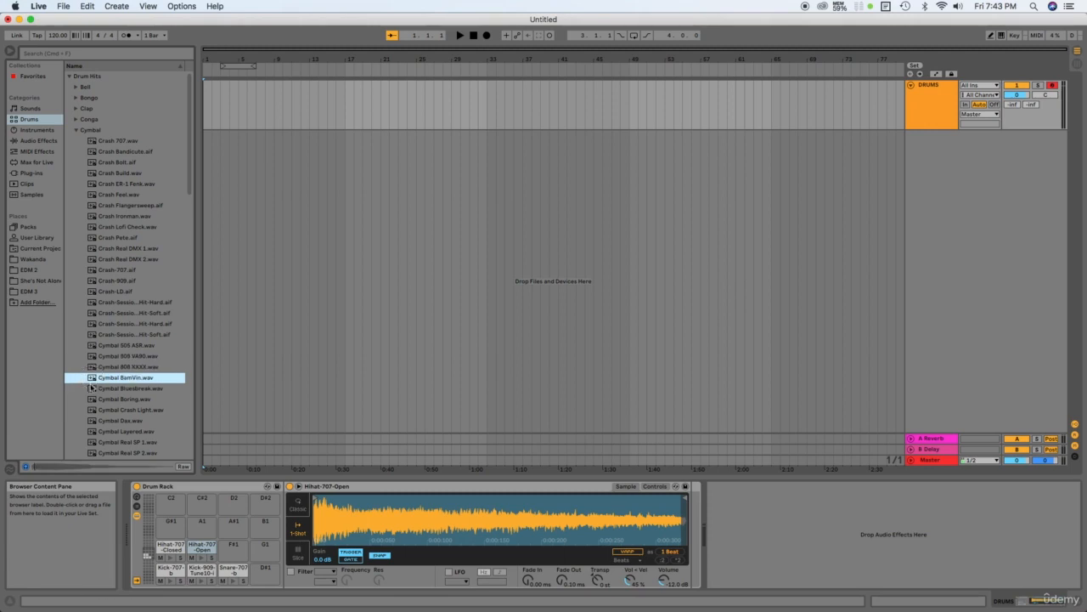
click(92, 388)
click(94, 399)
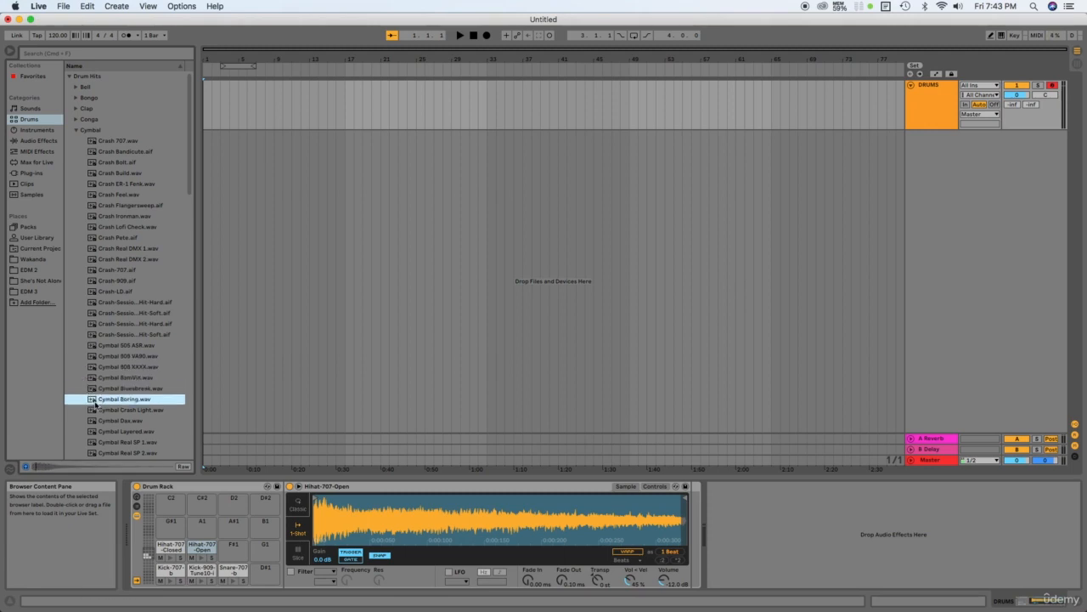
Audition the cymbal samples from Cymbal Crash Light.wav down to Cymbal Roomy.wav.
scroll(95, 404, down, 6)
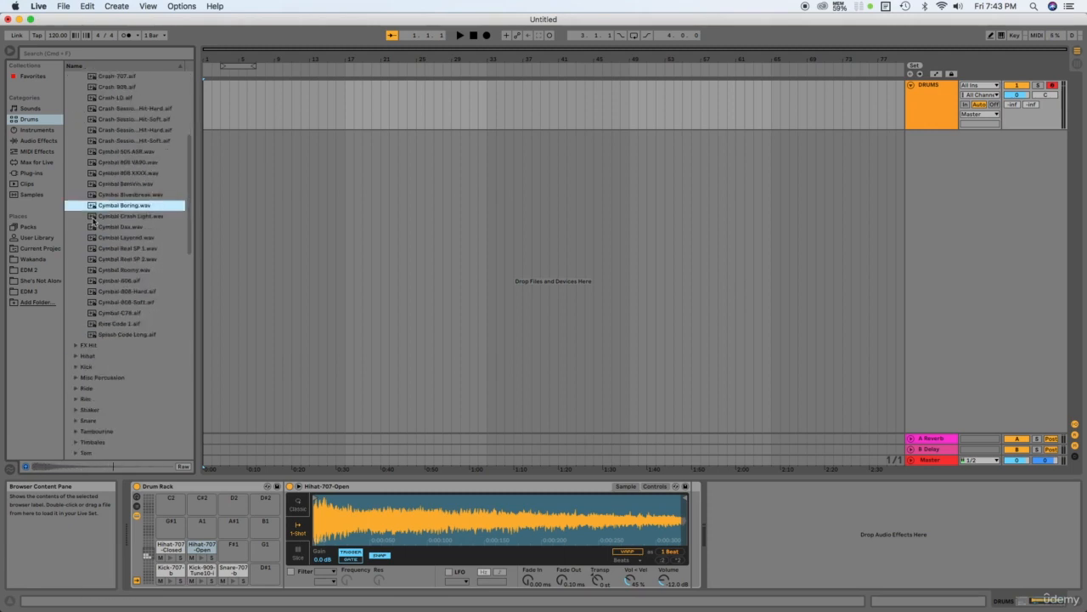
click(94, 217)
click(93, 227)
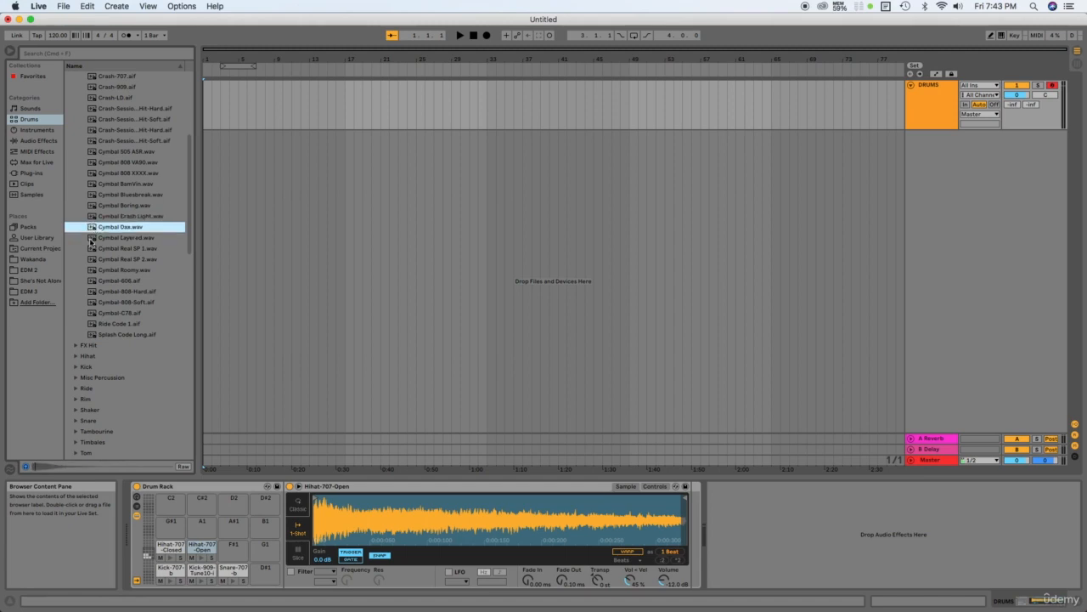
click(94, 238)
click(95, 252)
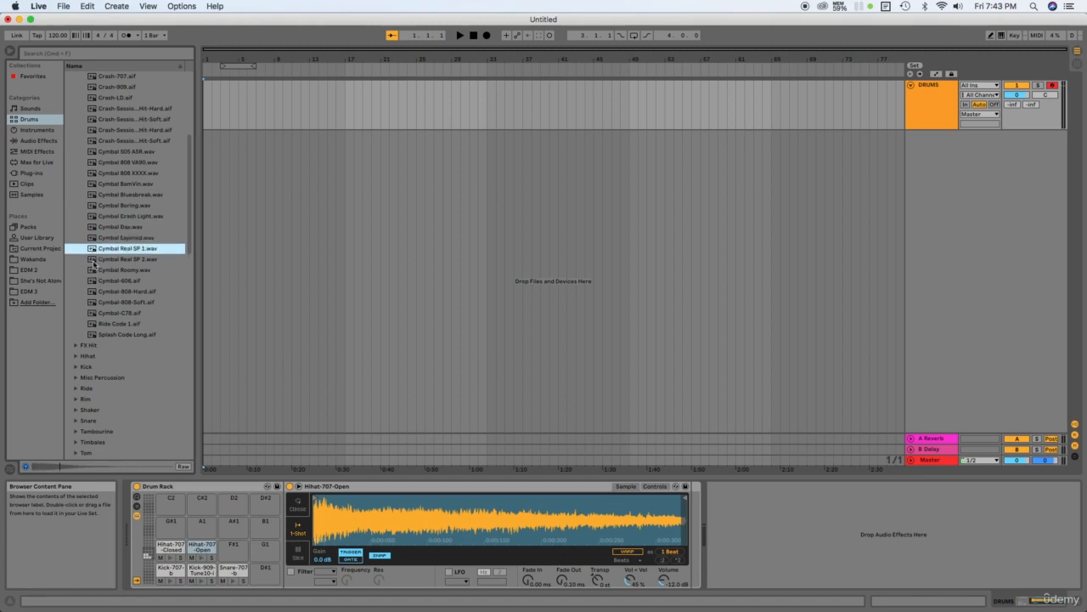
click(95, 259)
click(94, 270)
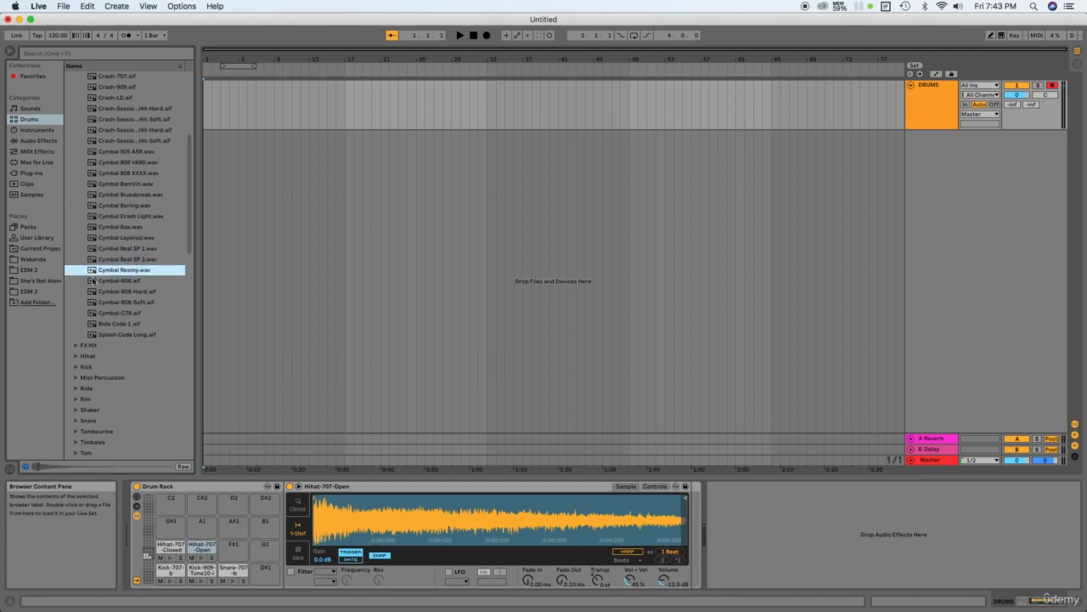
Audition Cymbal-606.aif, Cymbal-808-Hard.aif and Cymbal-808-Soft.aif, replay Cymbal-606.aif, and compare it with the Hihat-707-Open pad.
click(94, 281)
click(92, 292)
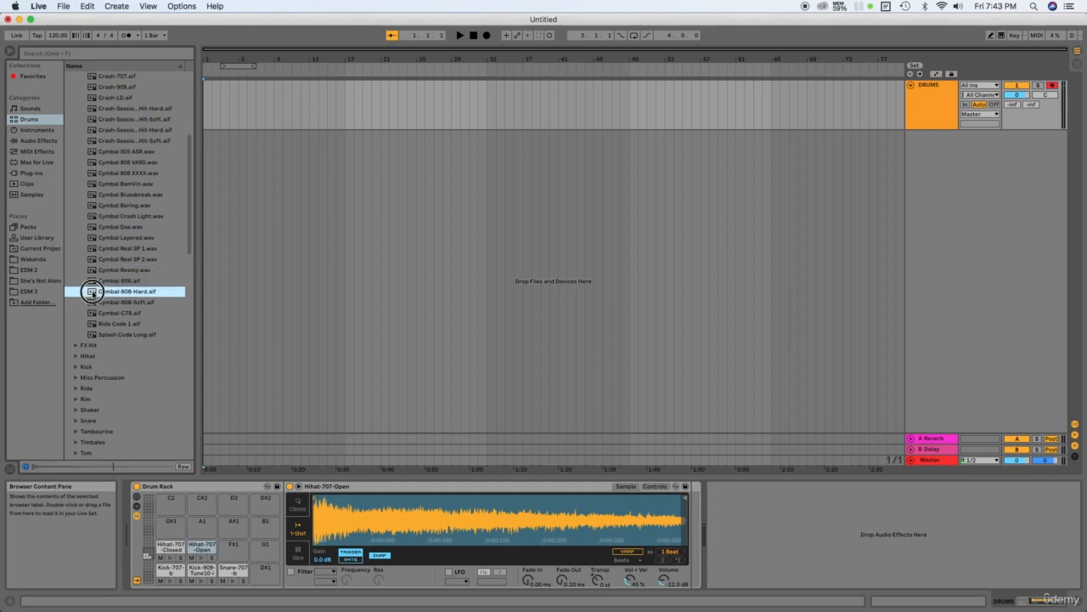
click(94, 303)
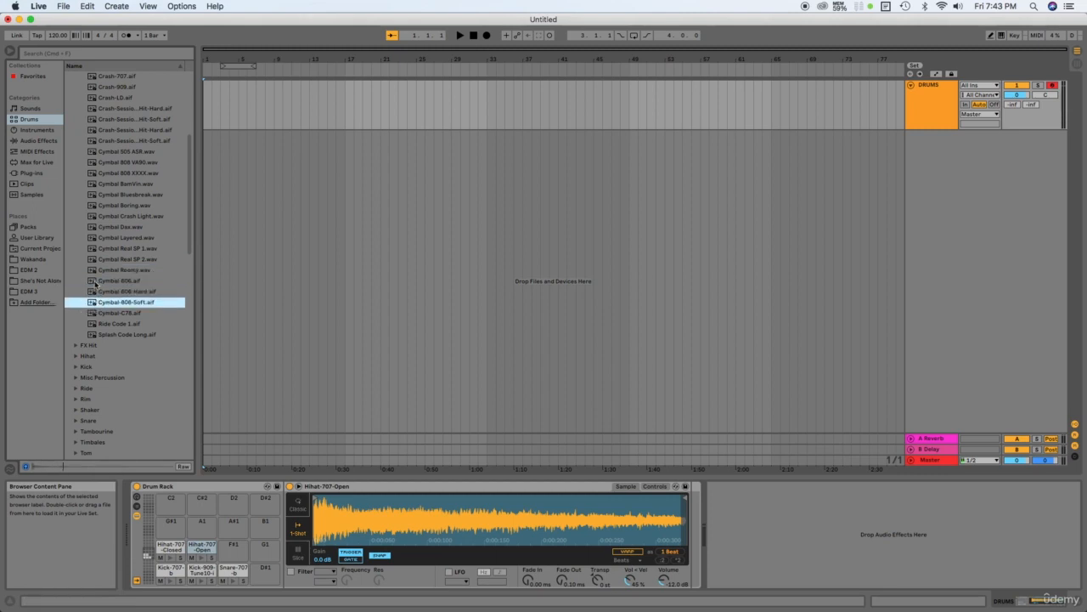
click(95, 283)
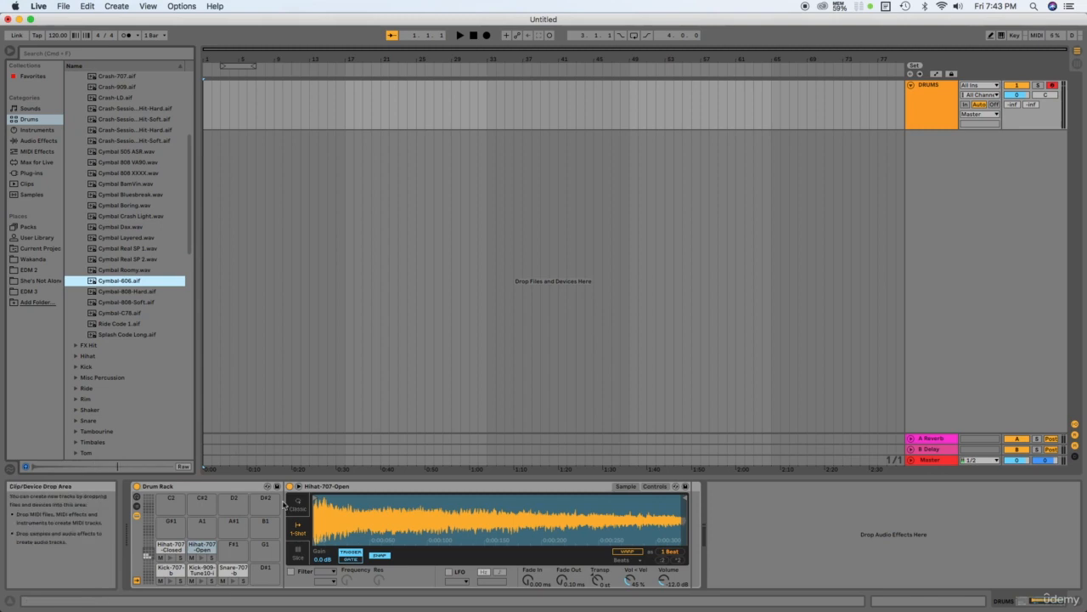
click(201, 558)
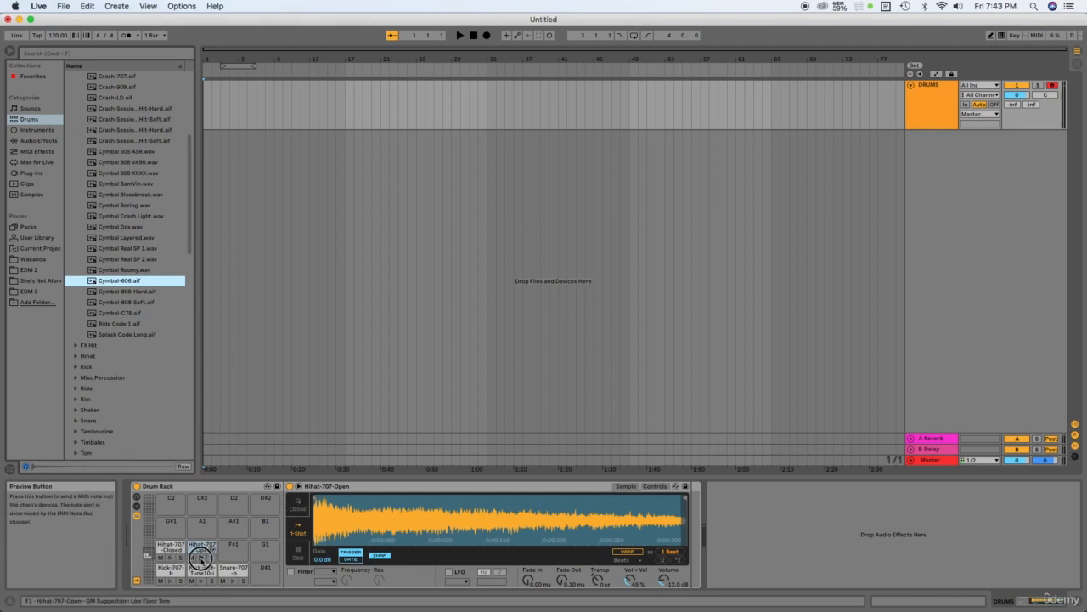
click(201, 558)
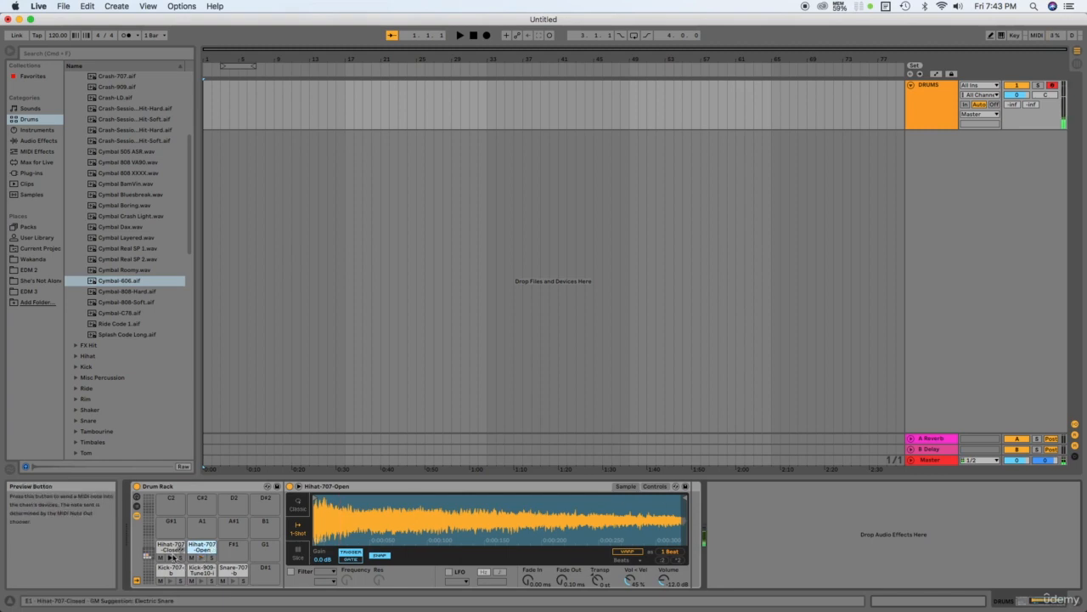
Audition the crash samples again from Crash 707.wav down to Crash Flangersweep.aif.
scroll(108, 225, up, 5)
scroll(108, 225, up, 4)
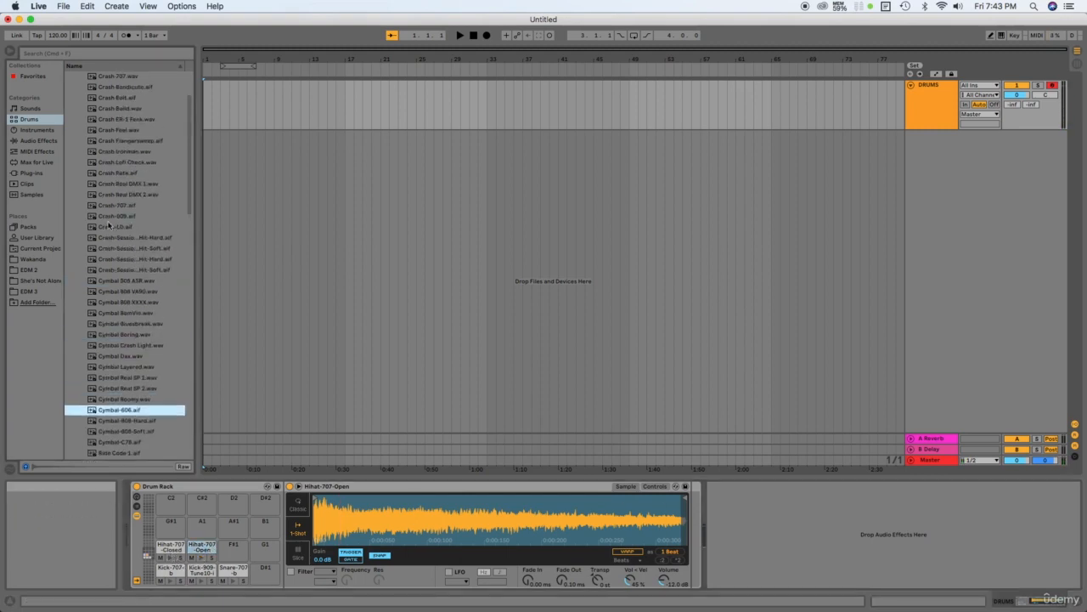
click(131, 142)
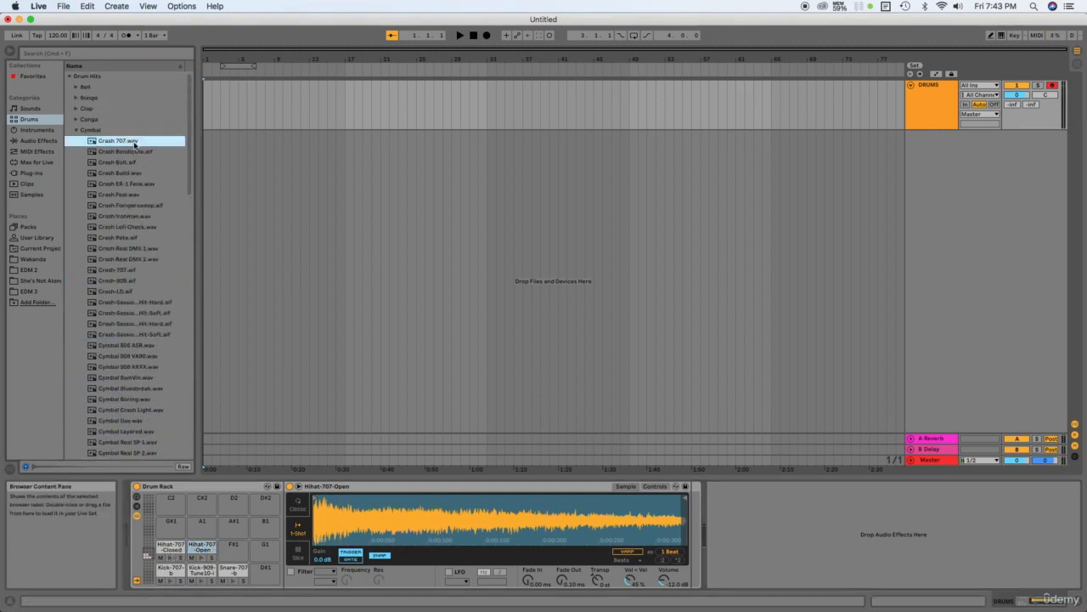
click(140, 152)
click(106, 163)
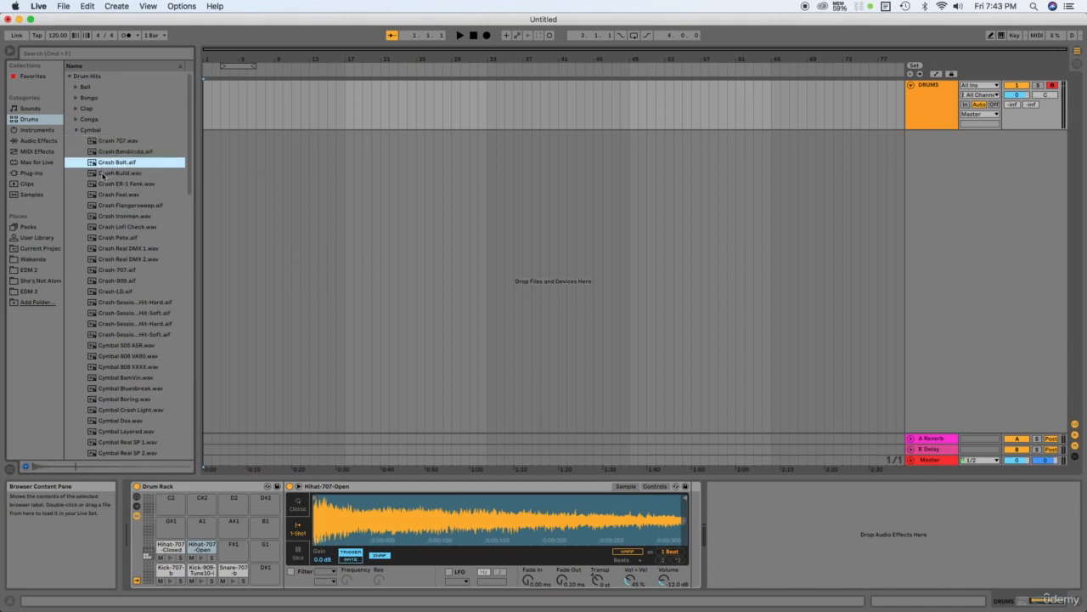
click(99, 173)
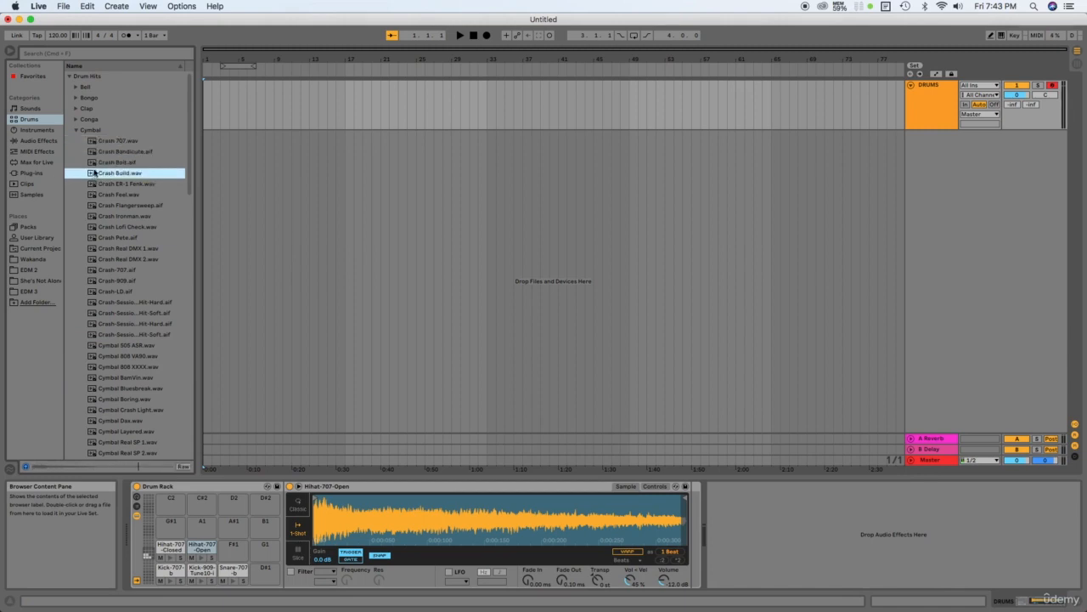
click(93, 184)
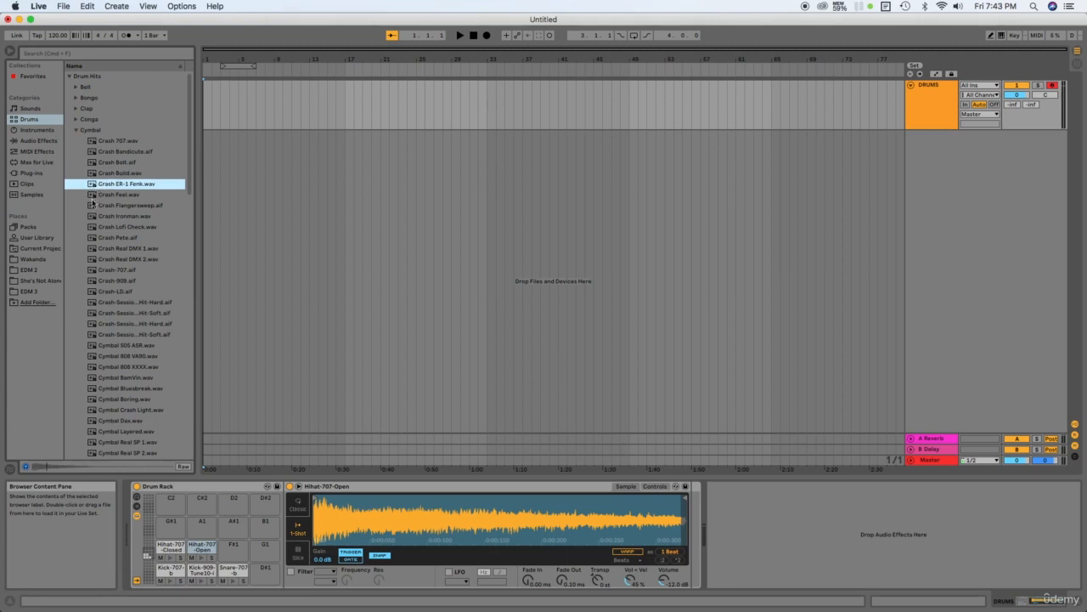
click(93, 195)
click(90, 206)
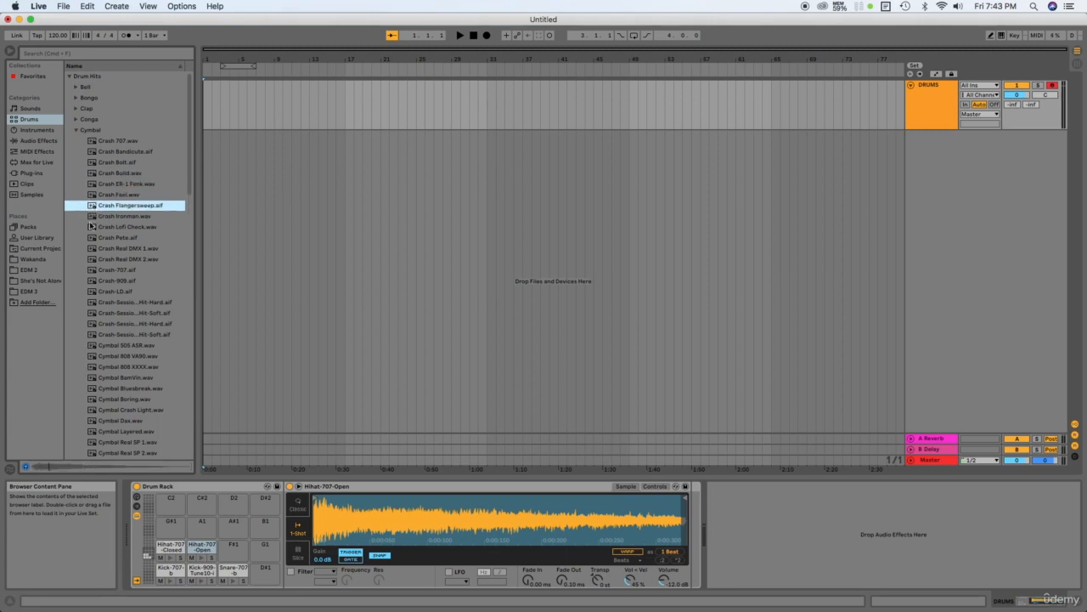
Audition the crash samples again from Crash Ironman.wav down to Crash-707.aif.
click(91, 215)
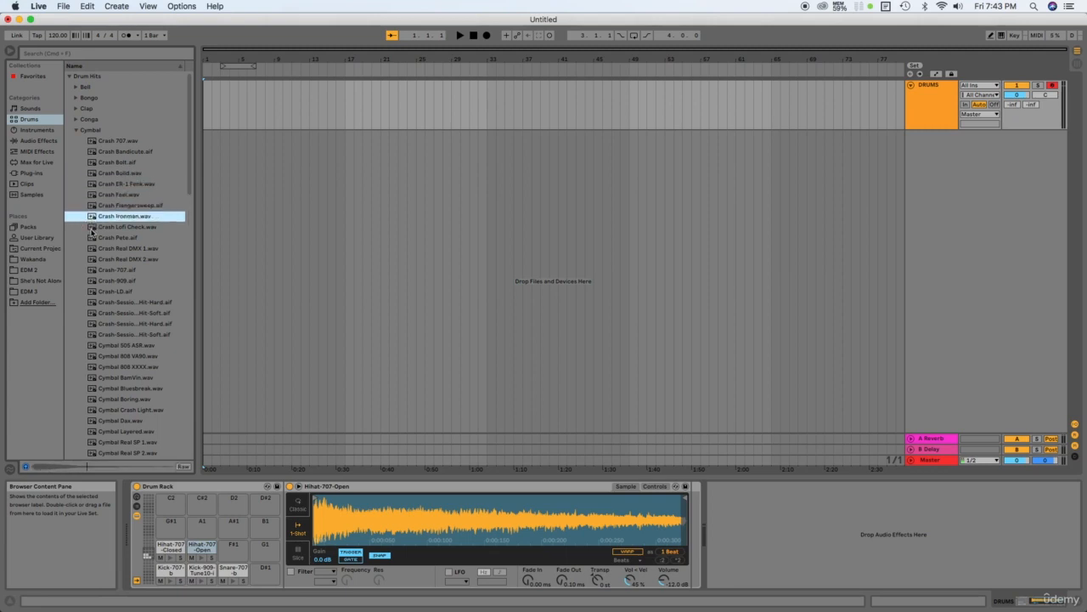
click(92, 227)
click(93, 240)
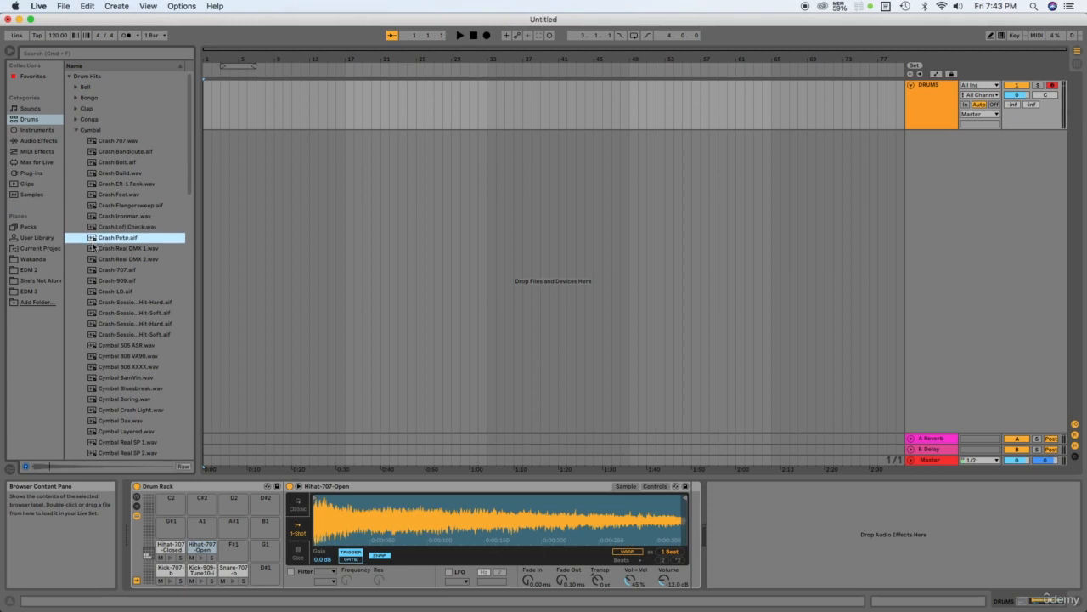
click(93, 249)
click(94, 260)
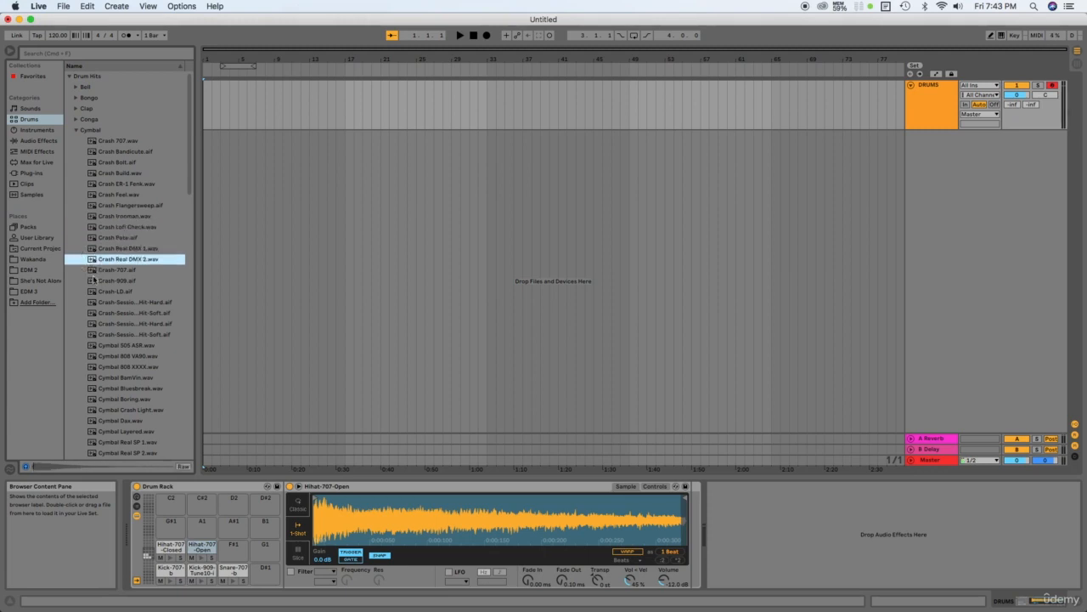
click(96, 272)
Audition Crash-909.aif, load it onto the Drum Rack's D#1 pad, and collapse the Cymbal folder.
click(95, 281)
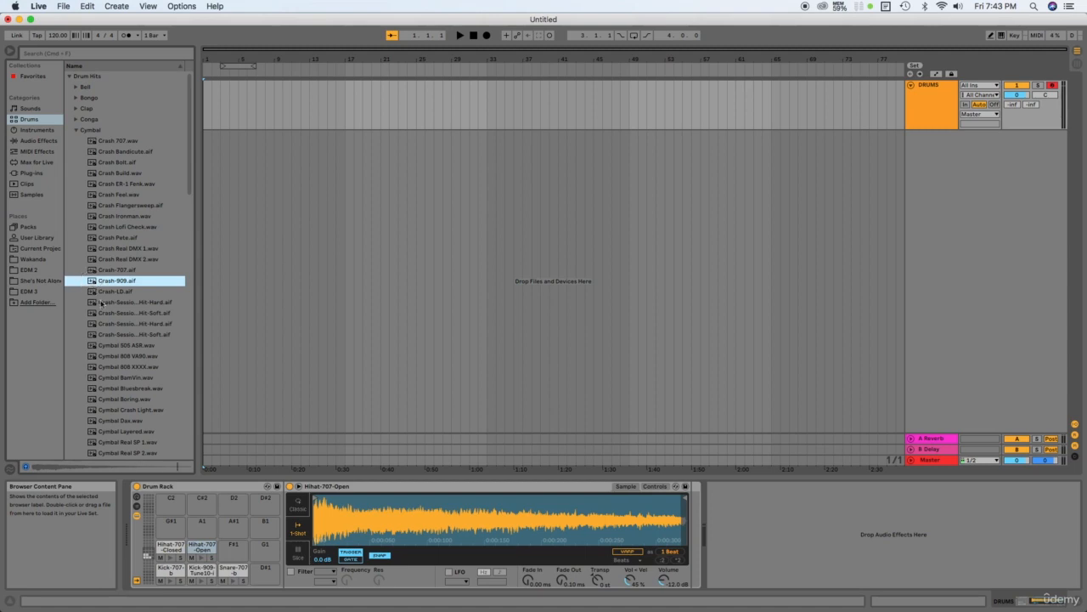
drag(90, 286, 261, 573)
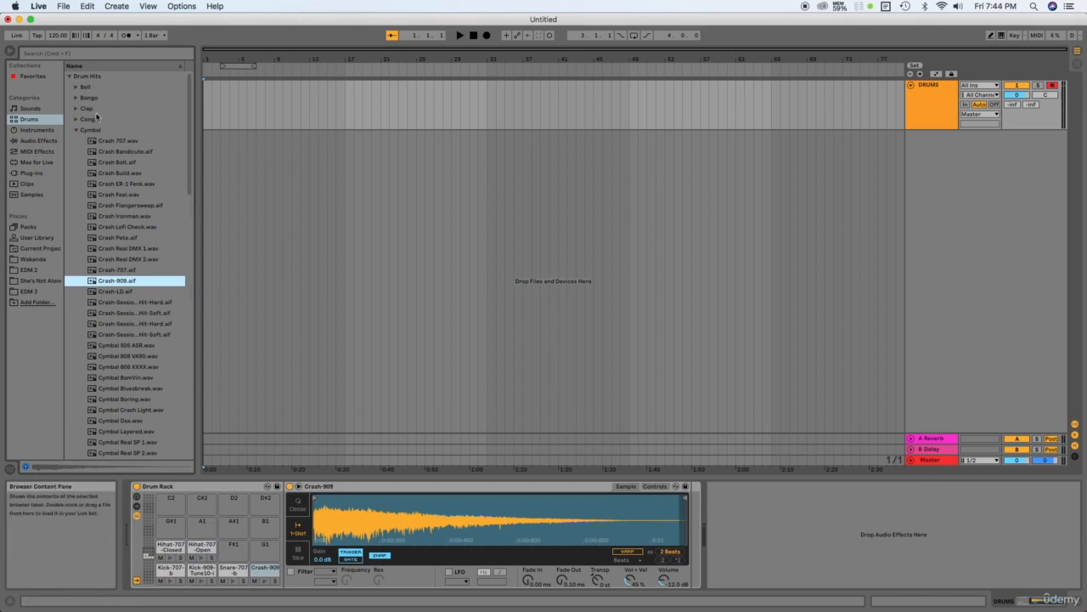
click(77, 134)
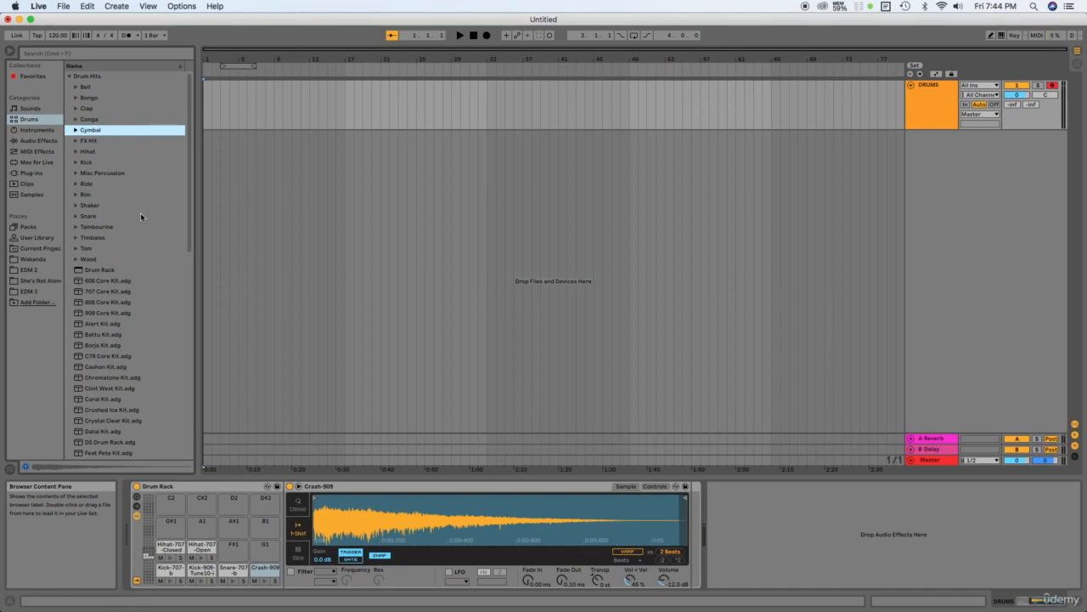
Expand the Tom folder and audition Tom 707 Hi.wav and Tom 707 Low.wav twice.
click(76, 249)
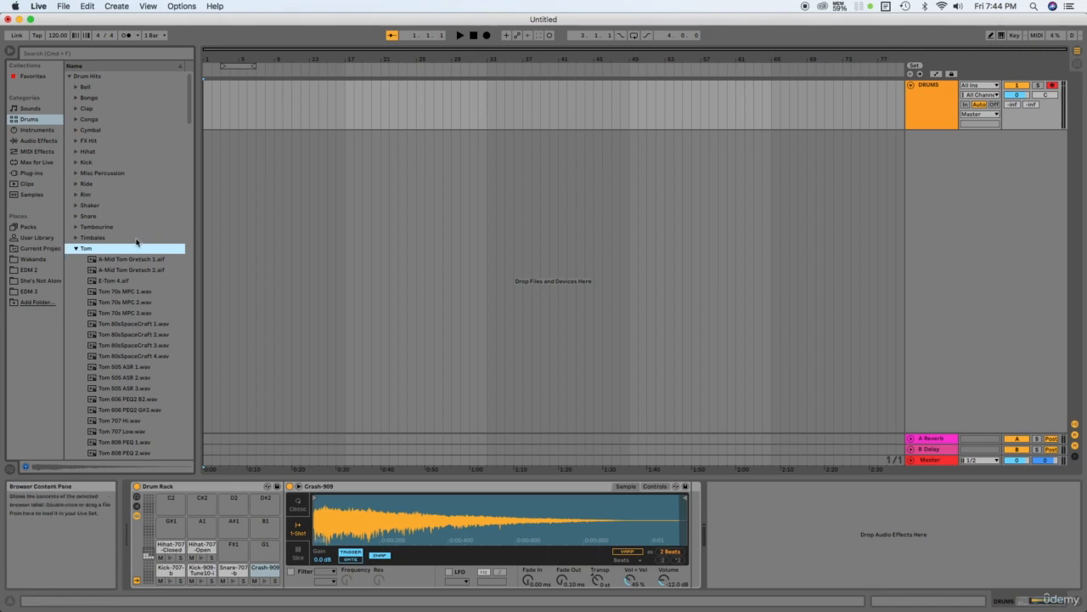
scroll(133, 234, down, 5)
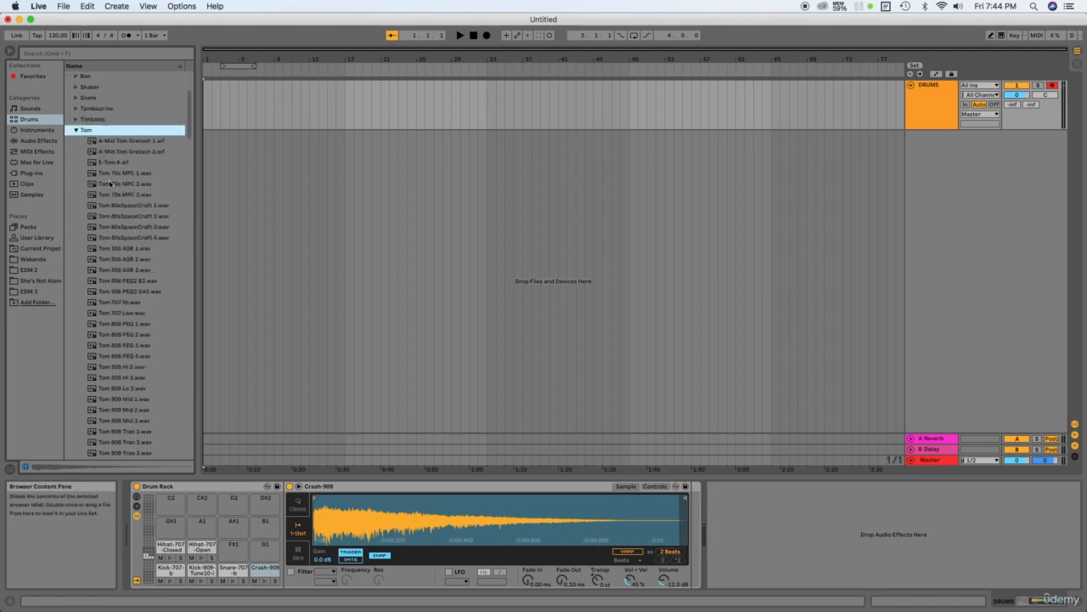
scroll(121, 327, down, 5)
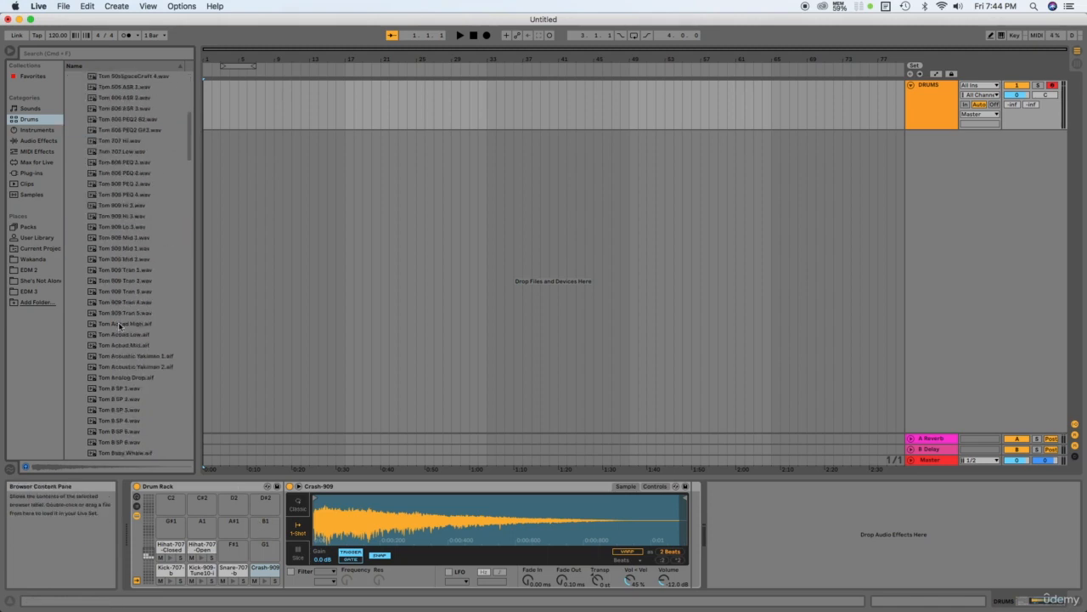
scroll(120, 325, up, 1)
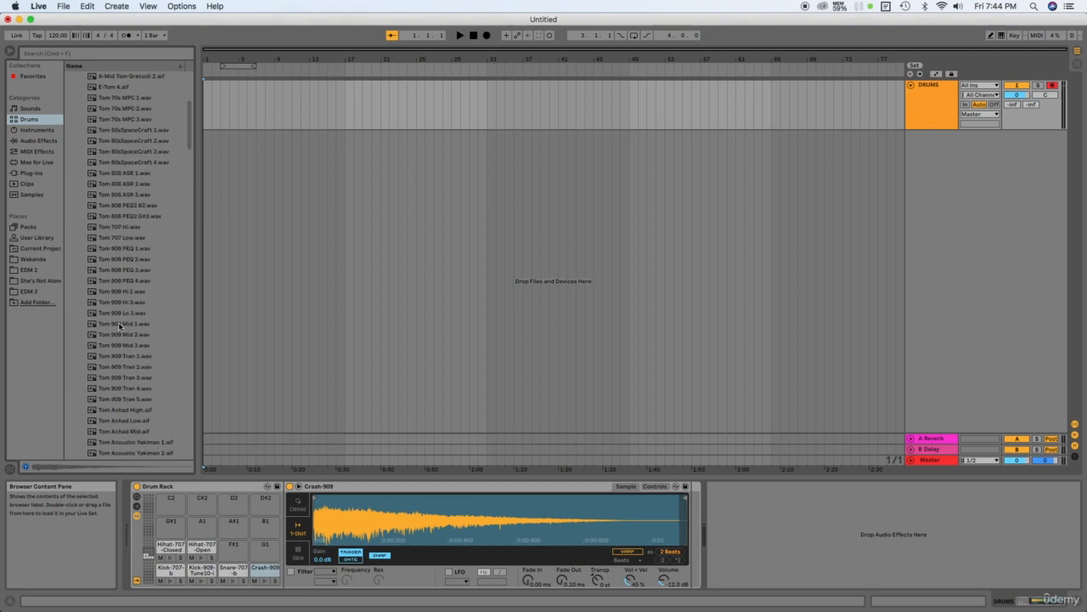
click(103, 228)
click(101, 239)
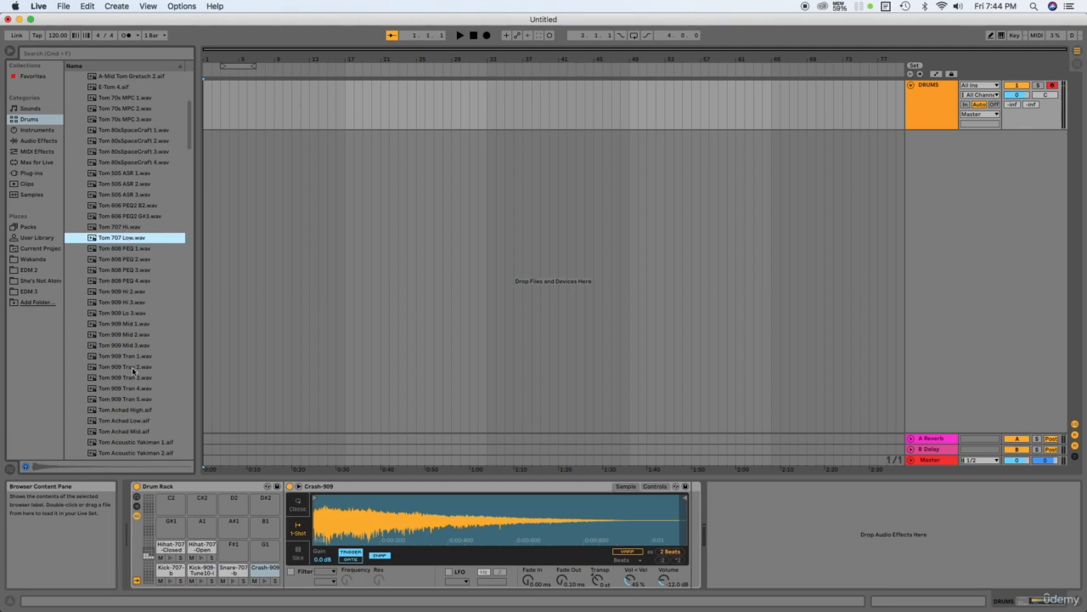
click(134, 230)
click(129, 239)
Audition the two Tom 606 PEQ2 samples and the Tom 505 ASR samples 3, 1 and 2.
click(134, 216)
click(129, 206)
click(128, 195)
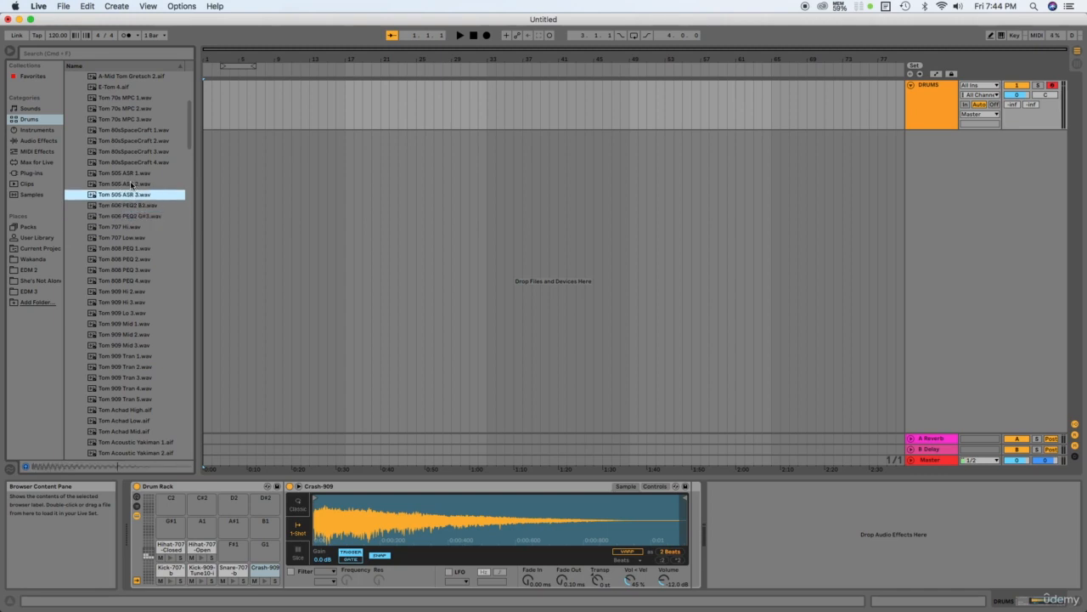
click(128, 174)
click(129, 183)
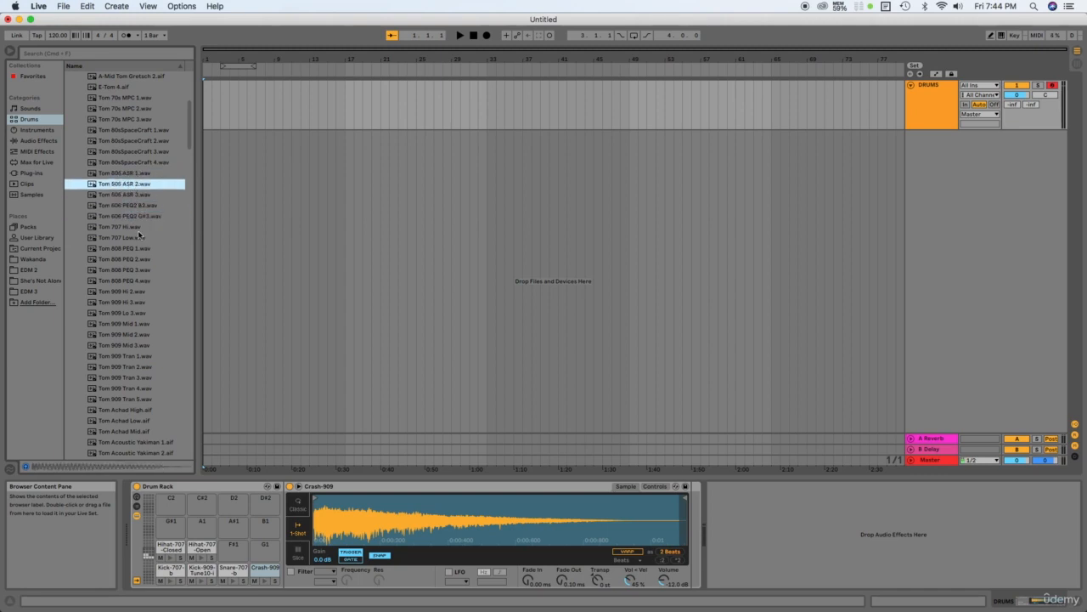
Audition Tom 707 Hi.wav, Tom 707 Low.wav and the four Tom 808 PEQ samples in order.
click(140, 229)
click(140, 238)
click(142, 248)
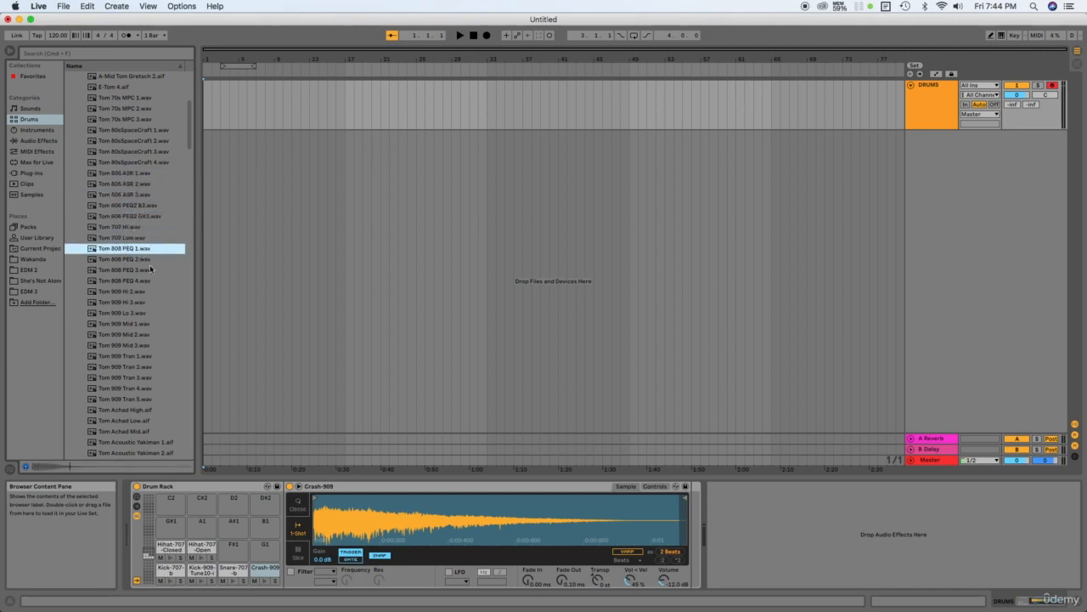
click(145, 259)
click(146, 270)
click(145, 280)
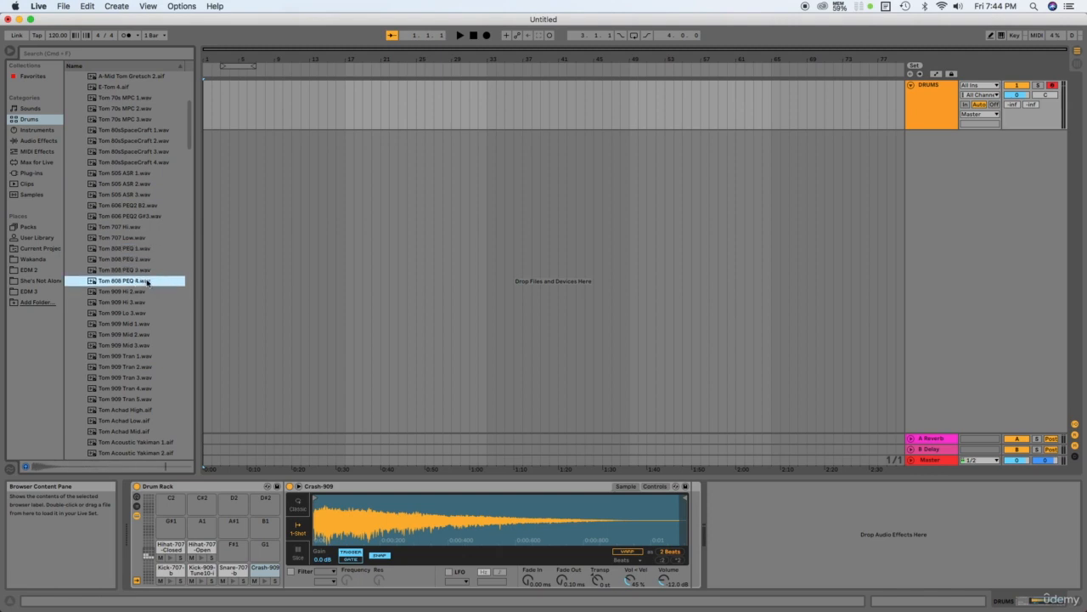
Audition the Tom 909 samples from Hi 2 and Hi 3 through Lo 3 to Mid 1, Mid 2 and Mid 3.
click(144, 291)
click(142, 302)
click(139, 313)
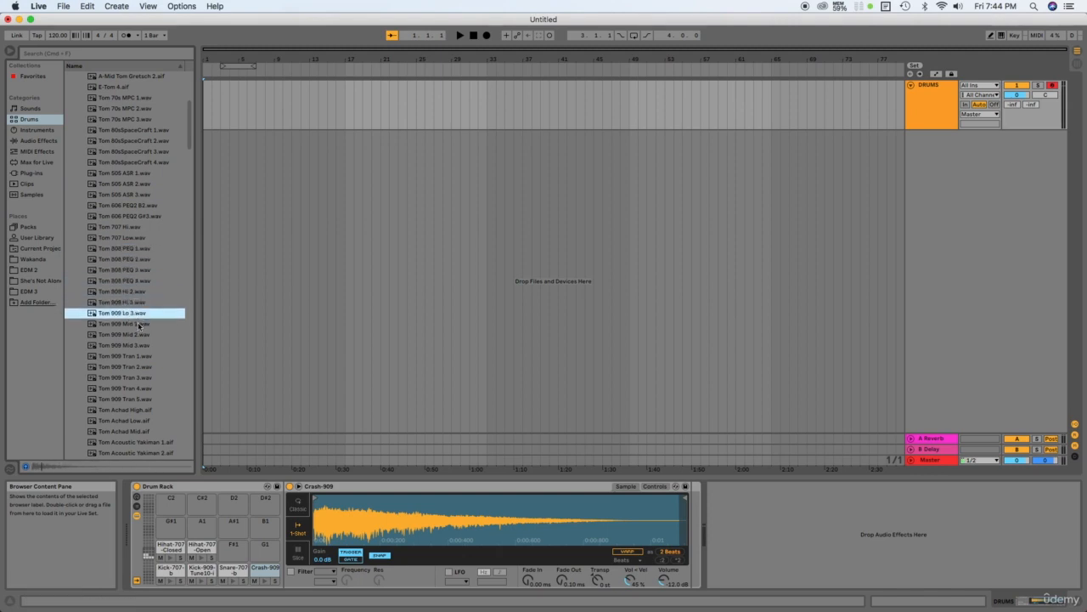
click(140, 325)
click(156, 335)
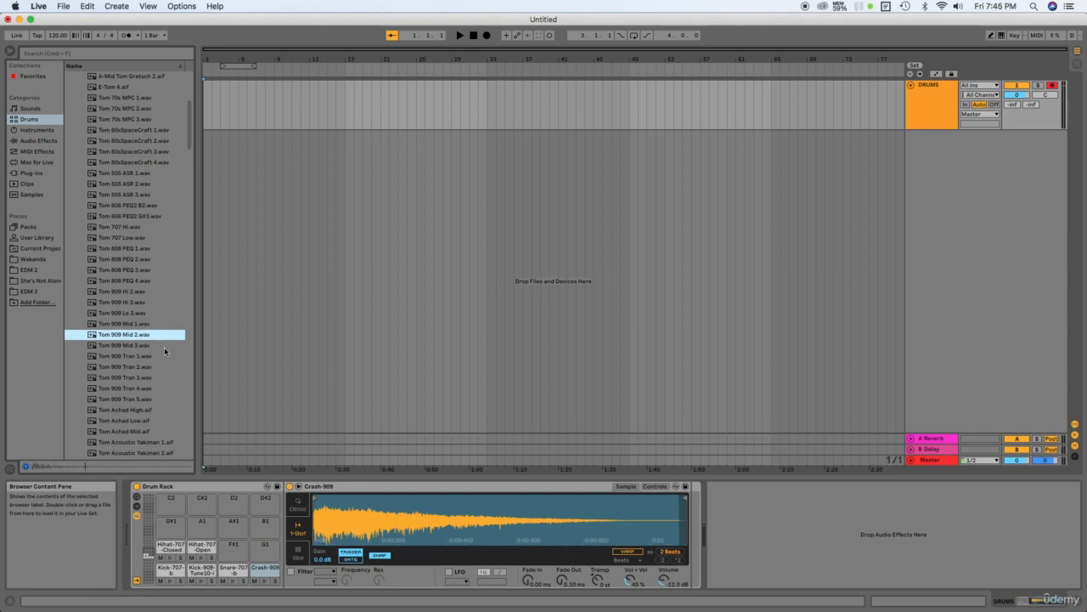
click(164, 347)
scroll(165, 350, down, 2)
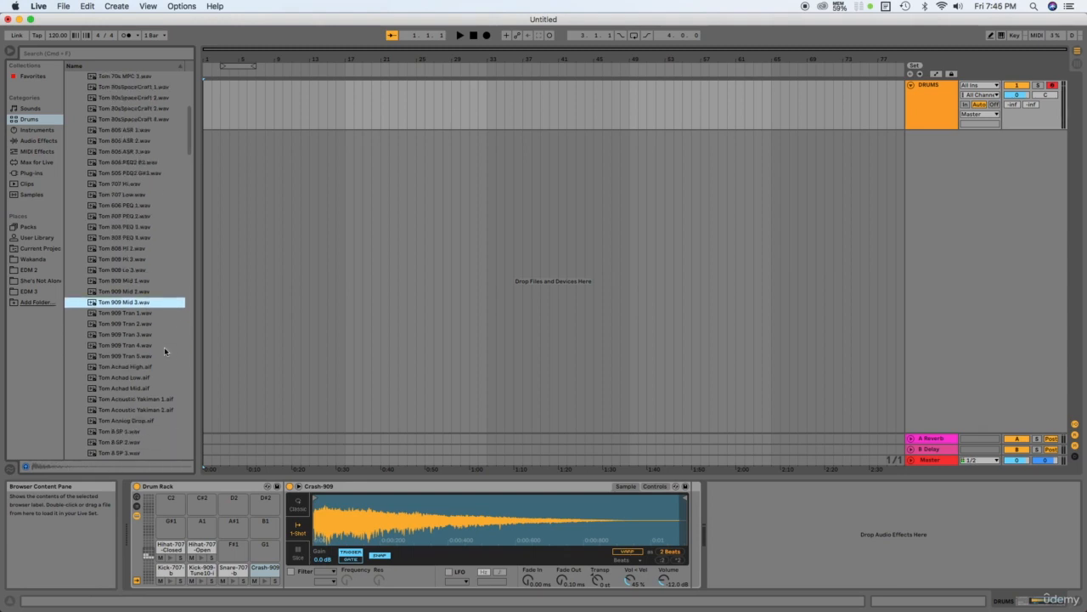
Audition the Tom 707 Hi and Low samples again, and the Tom 808 PEQ samples from 1 to 4 and back to 2.
scroll(165, 350, up, 3)
click(139, 249)
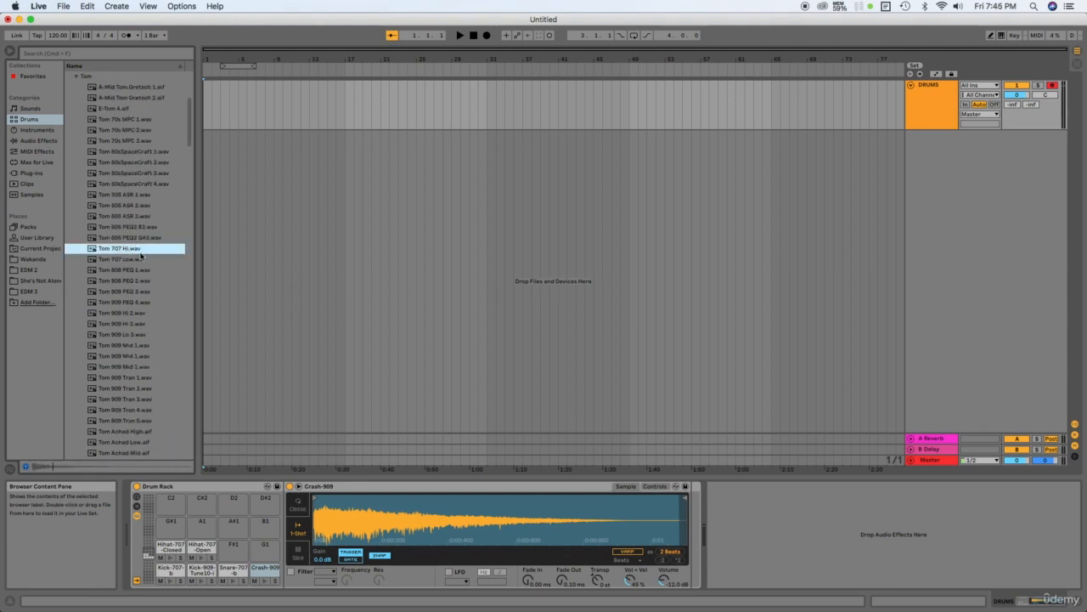
click(144, 259)
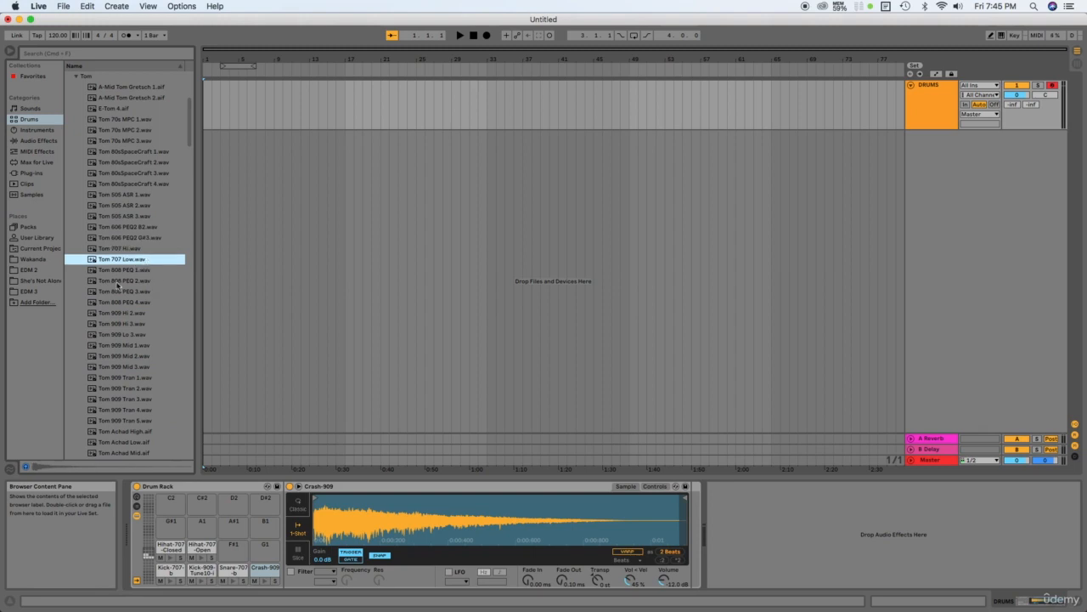
click(107, 271)
click(108, 282)
click(108, 292)
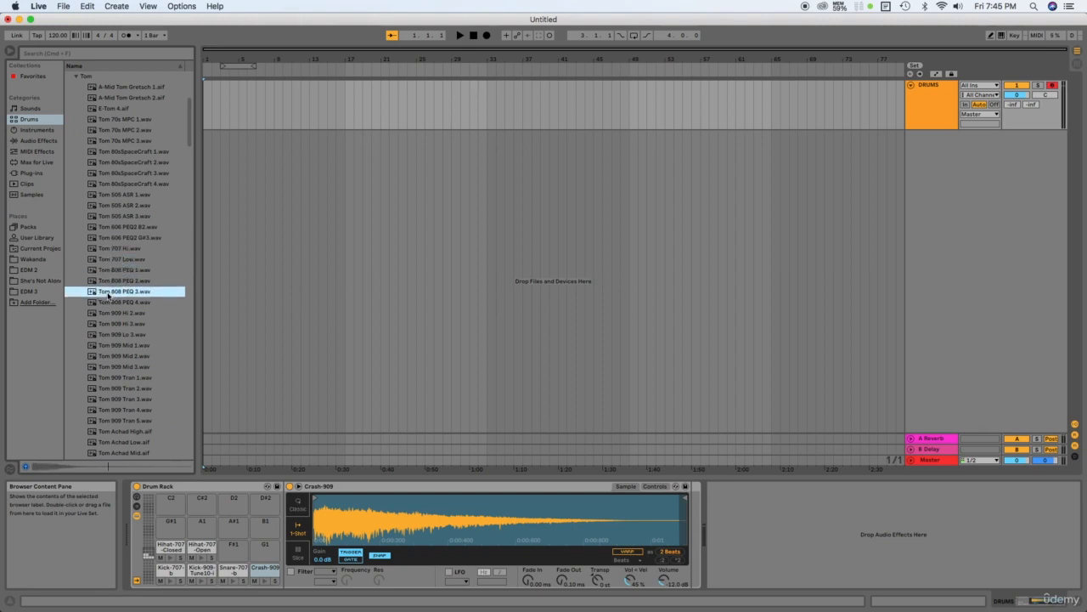
click(107, 302)
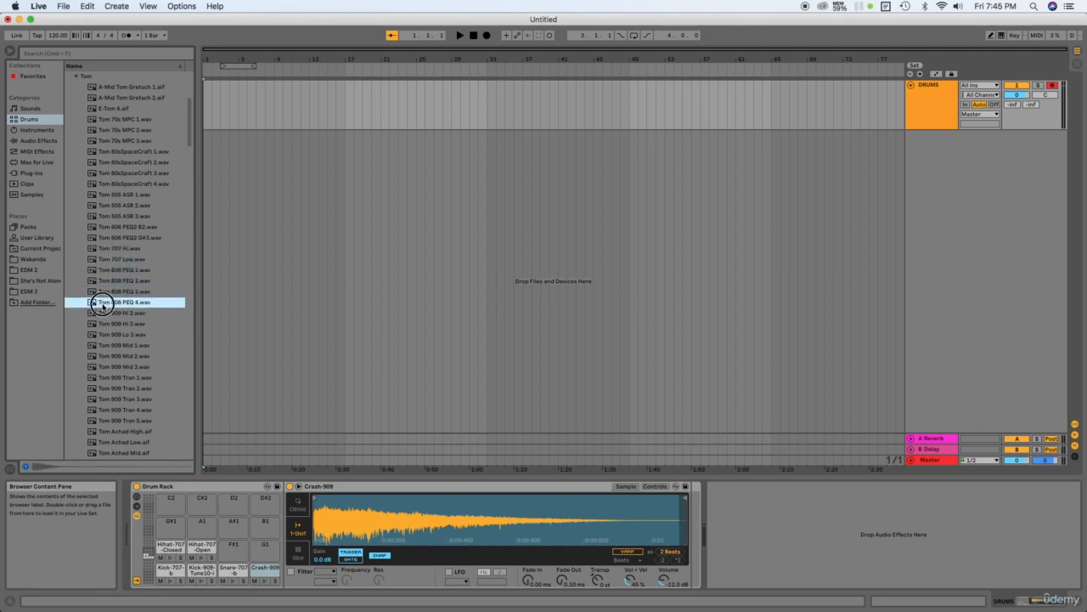
click(106, 293)
click(108, 281)
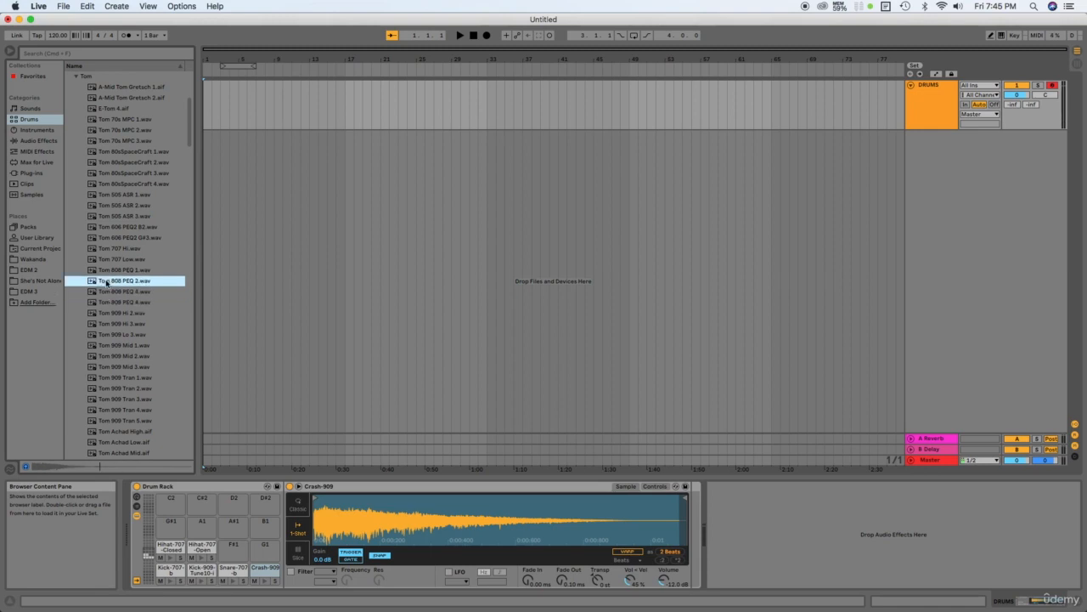
Compare the Tom 909 Lo 3, Hi 3 and Hi 2 samples, and audition Tom 909 Mid 1, 2 and 3 again.
click(127, 333)
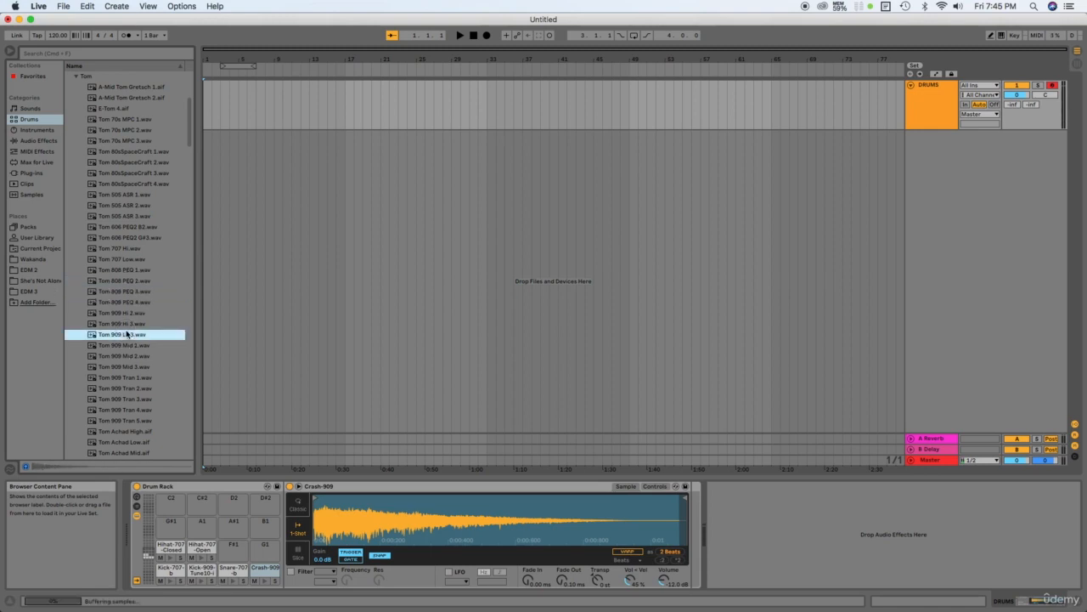
click(119, 323)
click(106, 314)
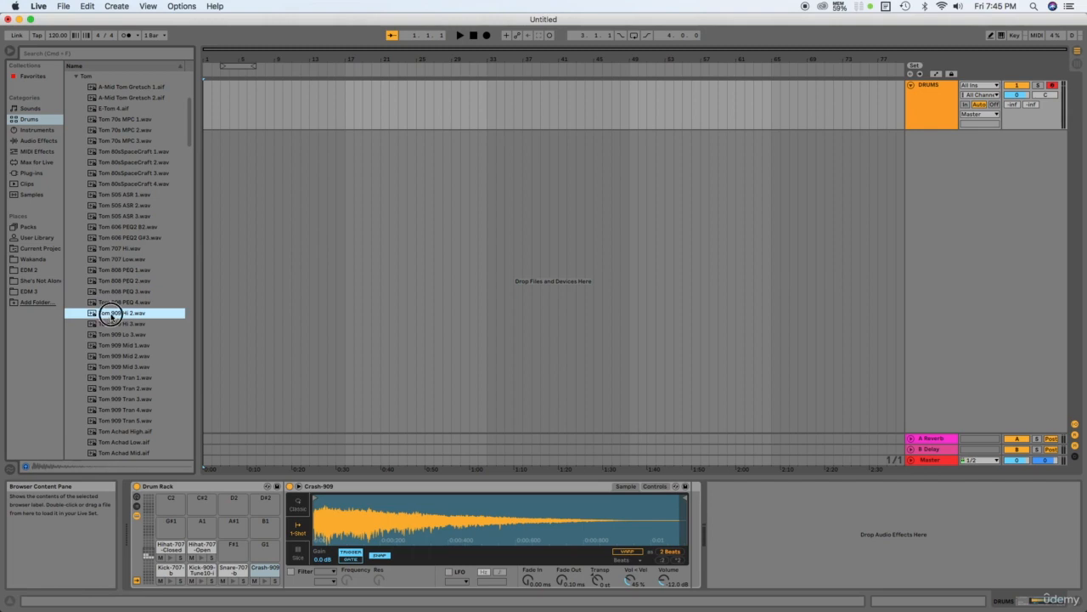
click(110, 324)
click(112, 334)
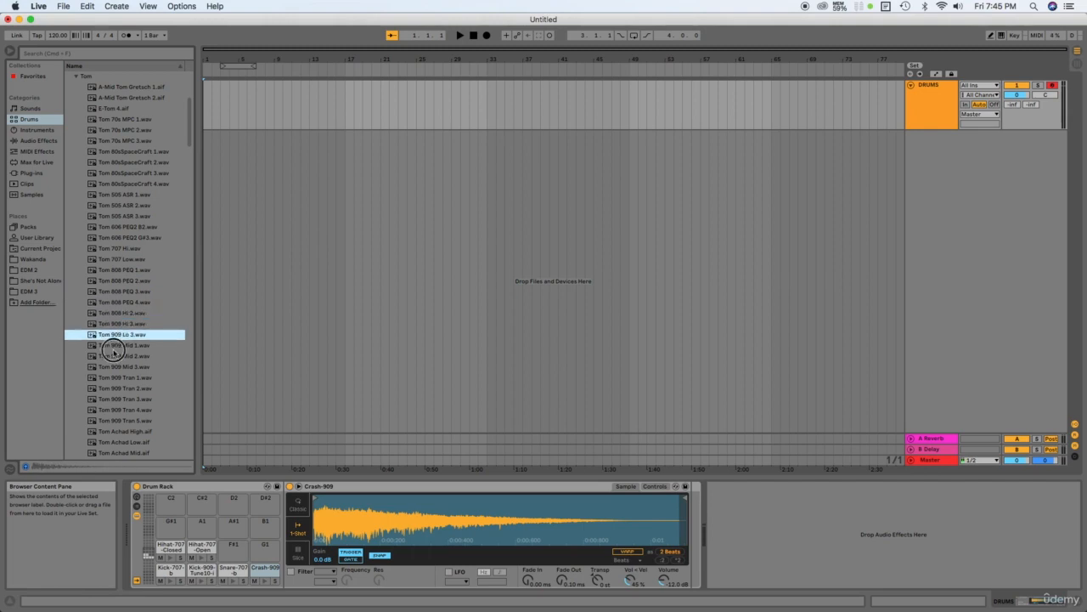
click(114, 345)
click(114, 356)
click(114, 366)
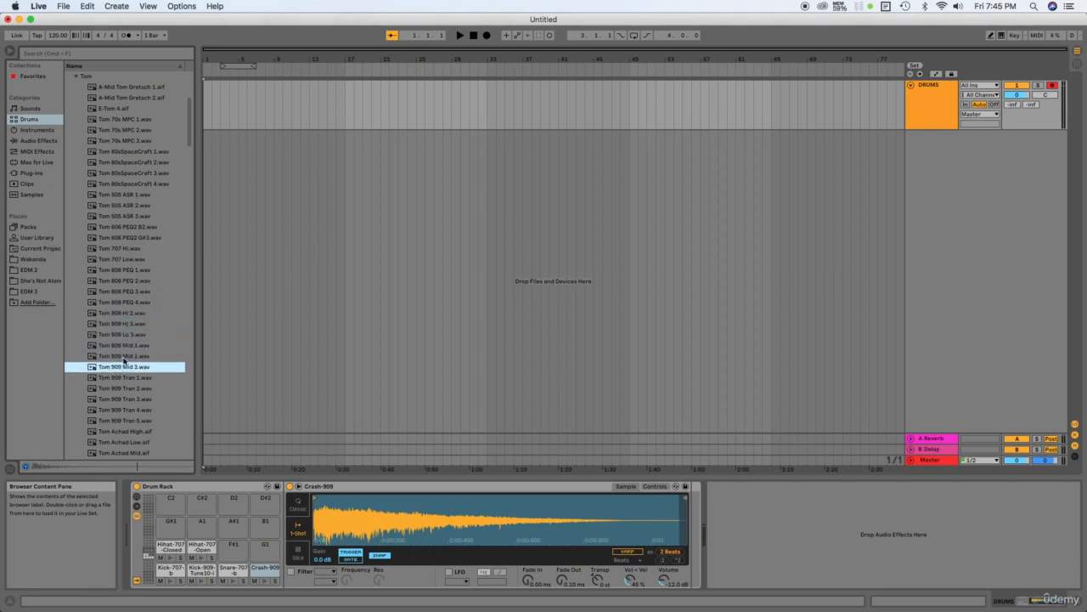
scroll(124, 358, down, 3)
scroll(124, 358, up, 3)
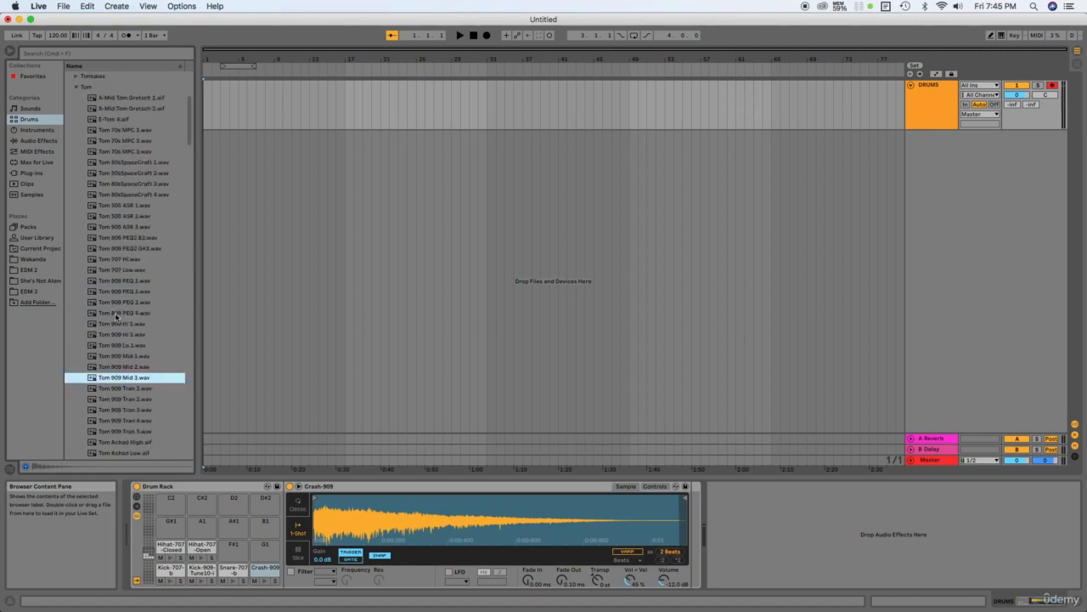
Audition Tom 808 PEQ 4, 3 and 2, and compare Tom 707 Low.wav with Tom 707 Hi.wav repeatedly.
click(117, 313)
click(119, 302)
click(118, 293)
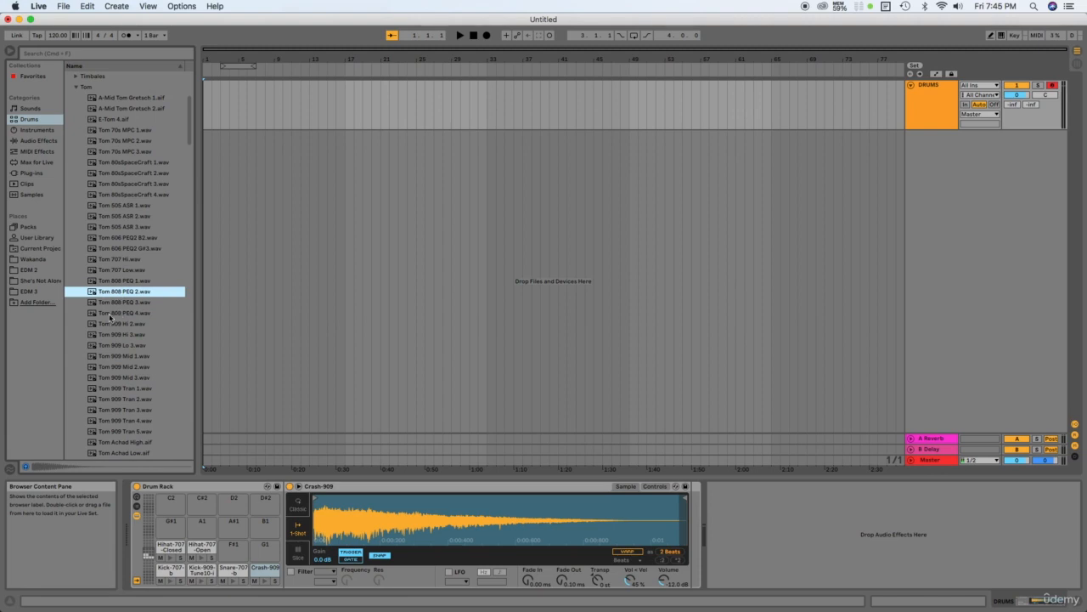
click(109, 269)
click(113, 260)
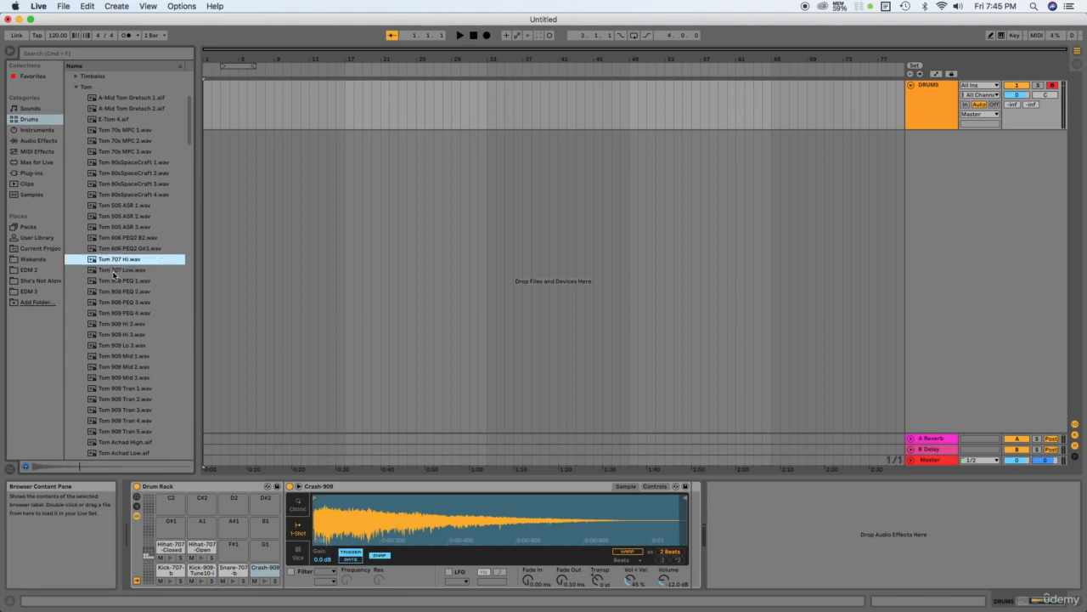
click(113, 270)
click(119, 260)
click(111, 269)
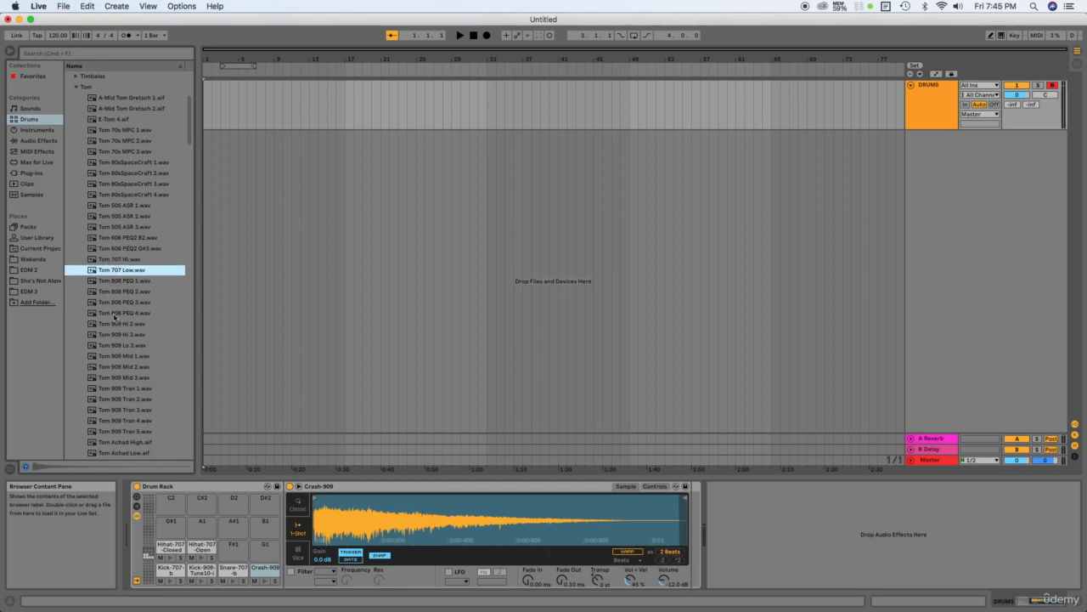
Compare Tom 909 Mid 1 and Mid 3 with the Tom 707 Hi and Tom 707 Low samples.
click(119, 357)
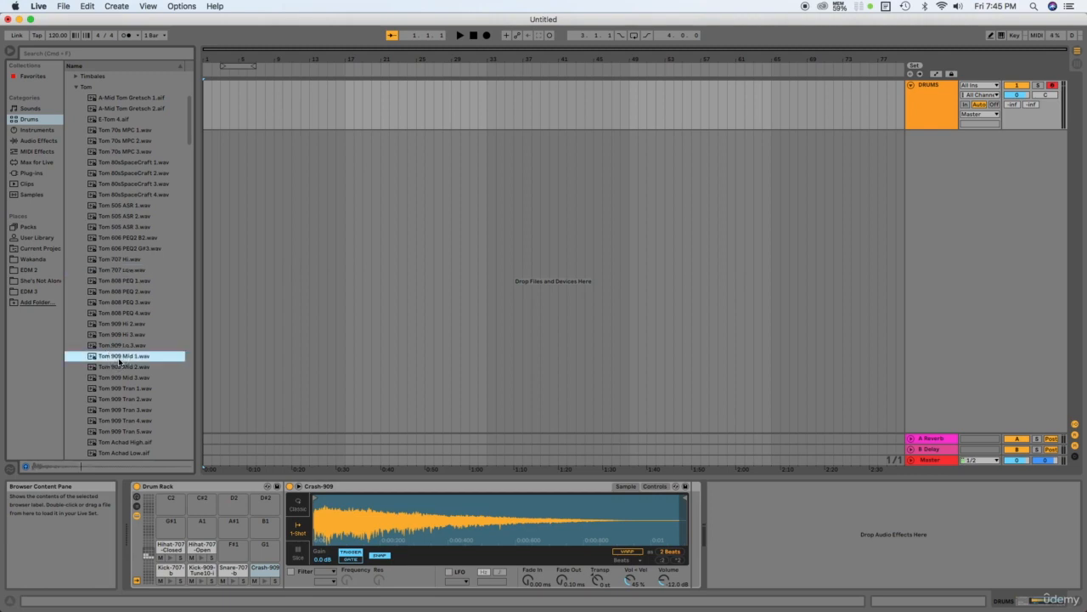
click(115, 377)
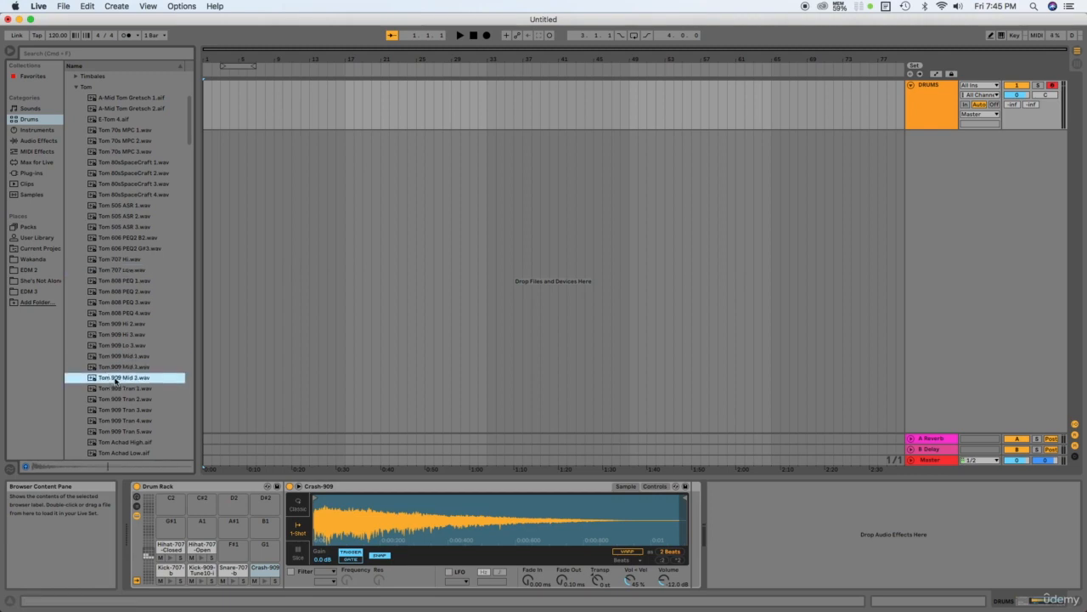
click(111, 260)
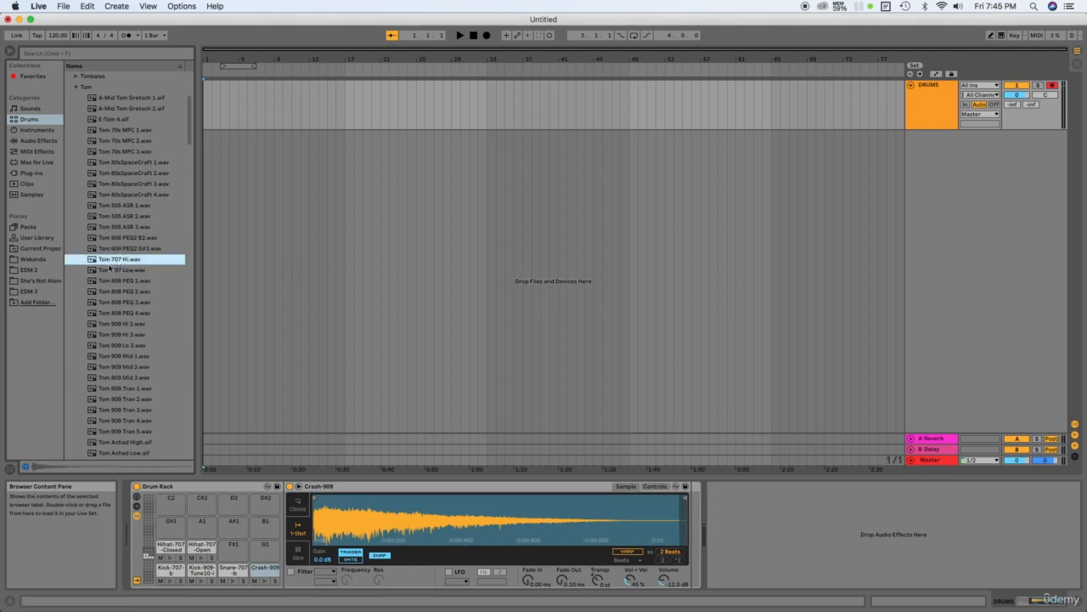
click(121, 378)
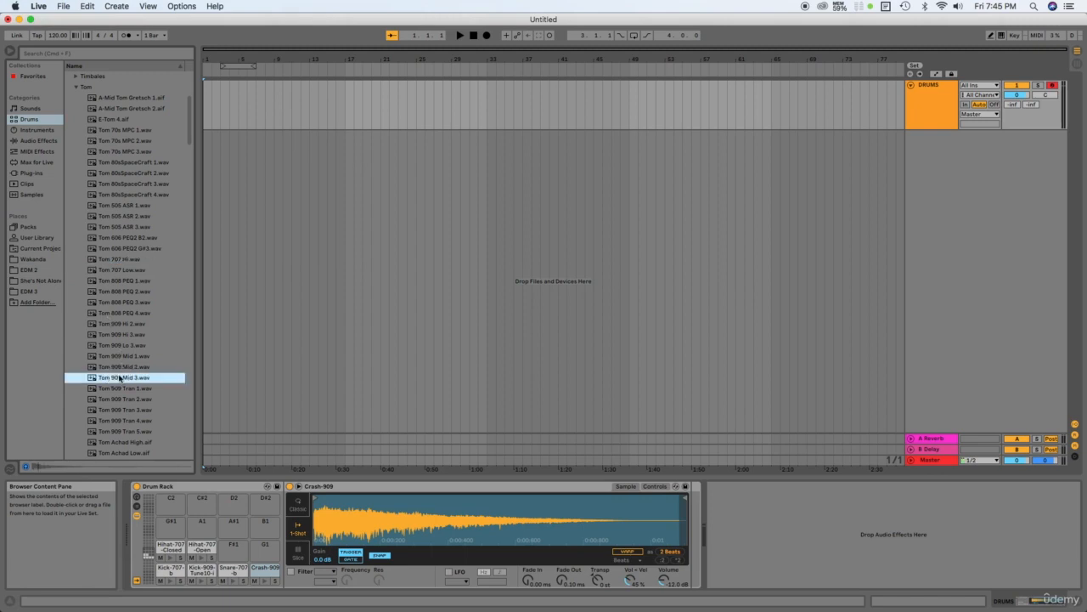
click(124, 272)
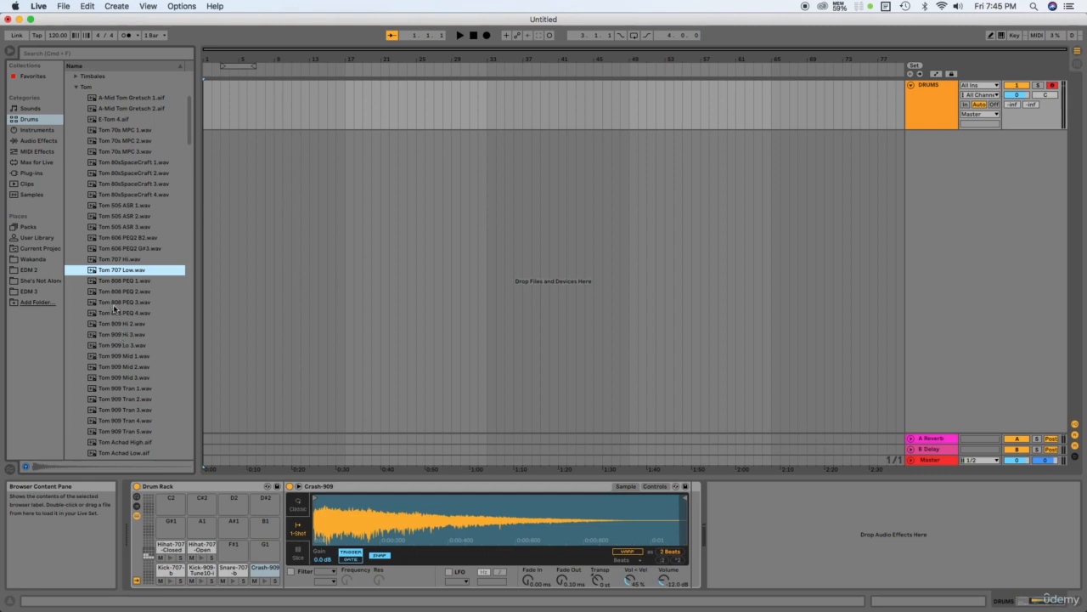
Load Tom 707 Hi, Tom 707 Low and Tom 909 Mid 2 onto the Drum Rack's F#1, G1 and G#1 pads, and collapse the Tom folder.
click(119, 368)
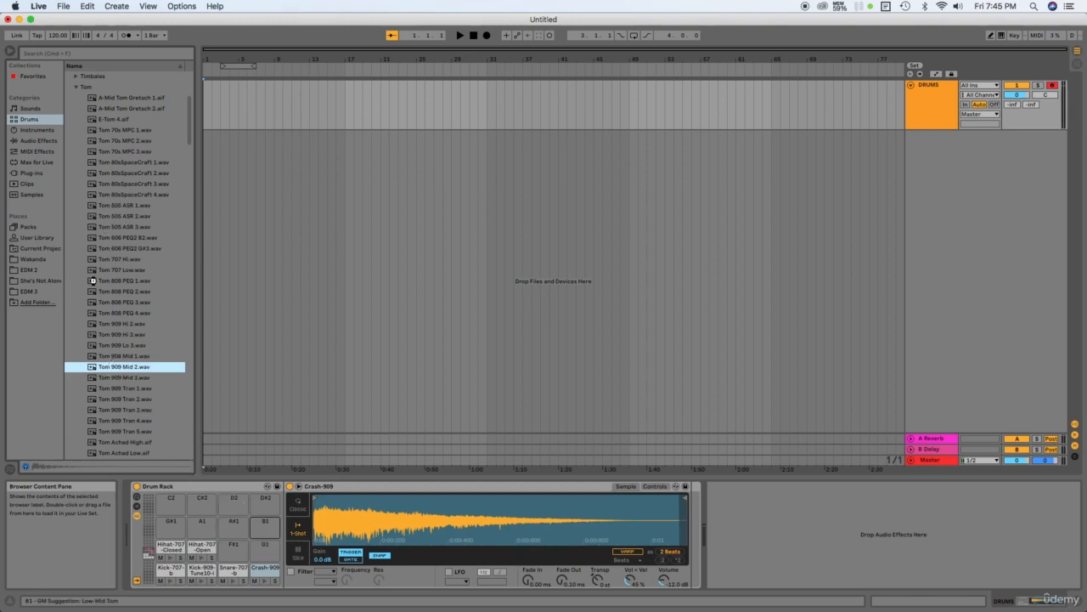
drag(94, 260, 231, 548)
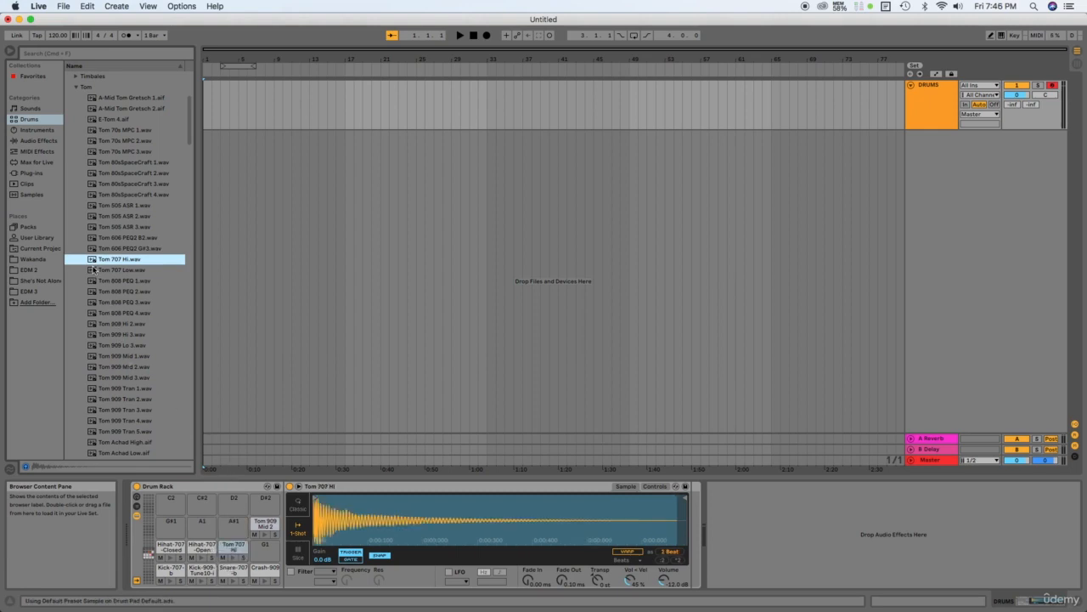
drag(92, 269, 174, 524)
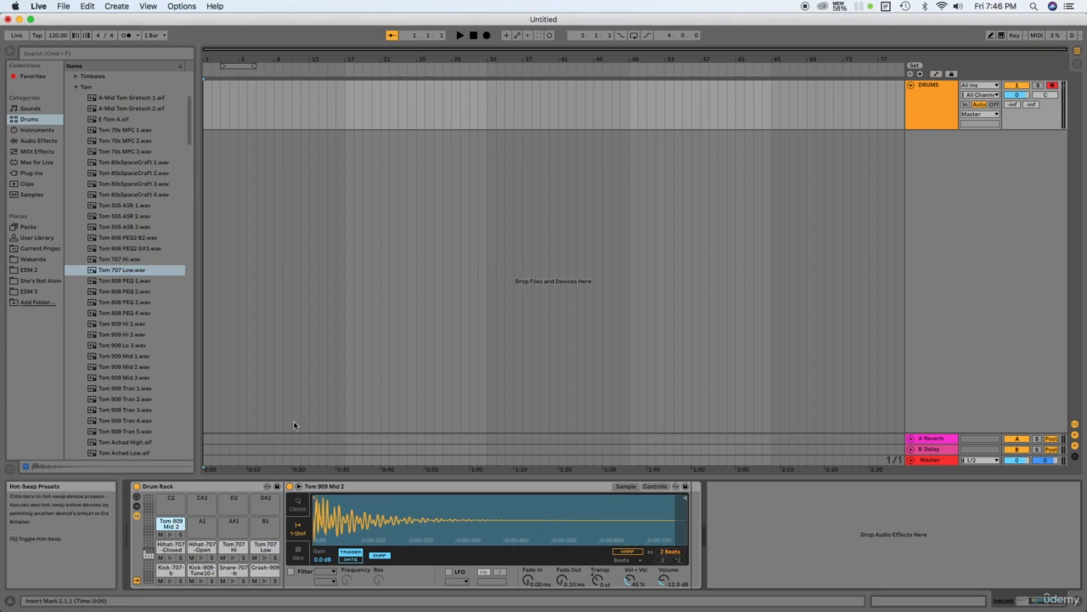
click(76, 85)
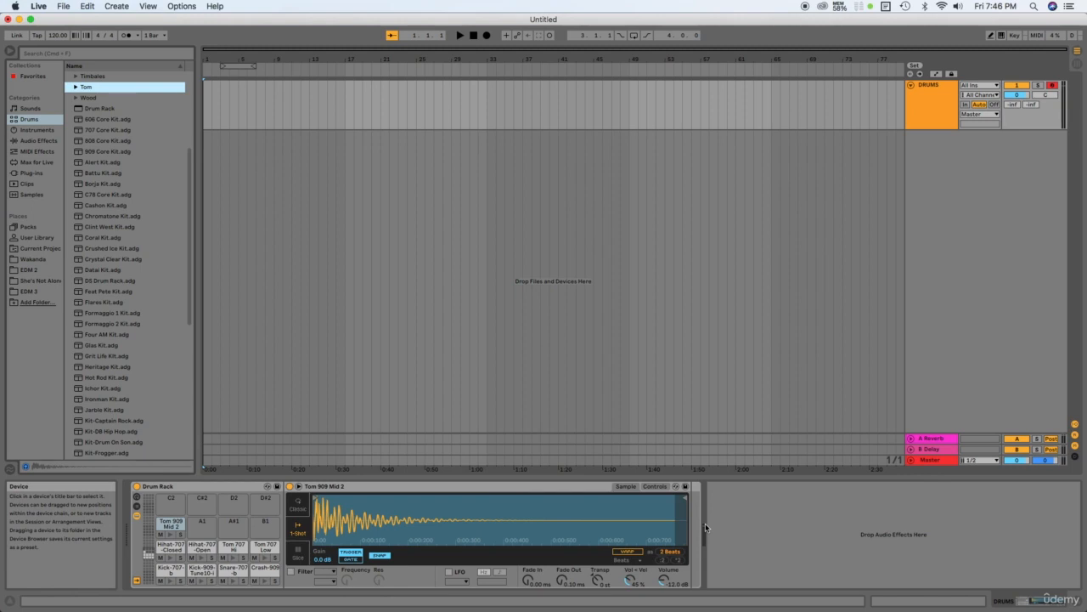
Switch from the device chain to the Clip View and reduce its height to enlarge the arrangement and browser.
key(shift+Tab)
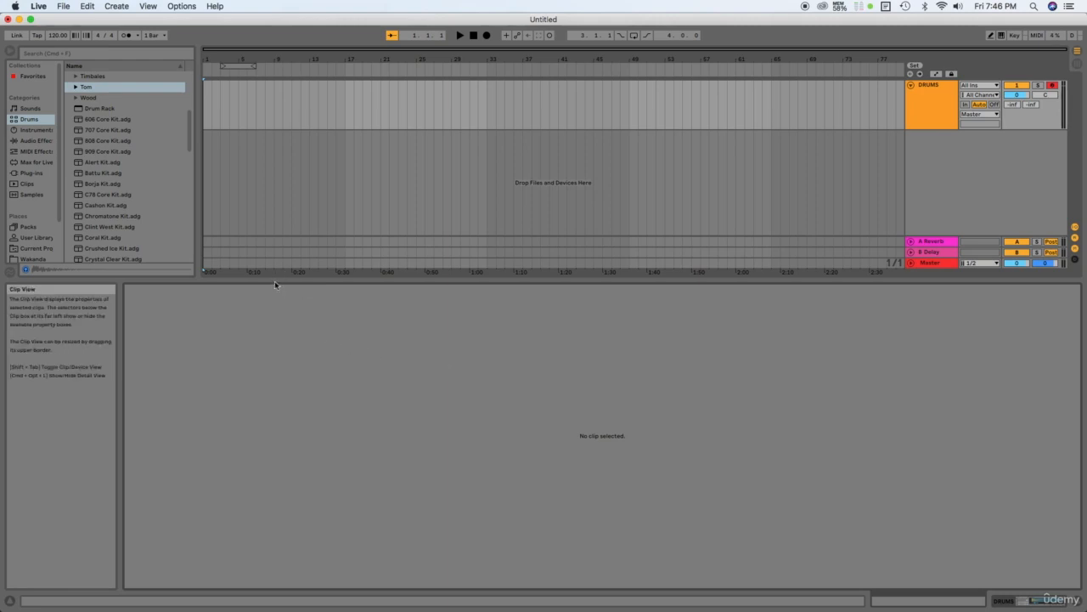
drag(275, 283, 276, 433)
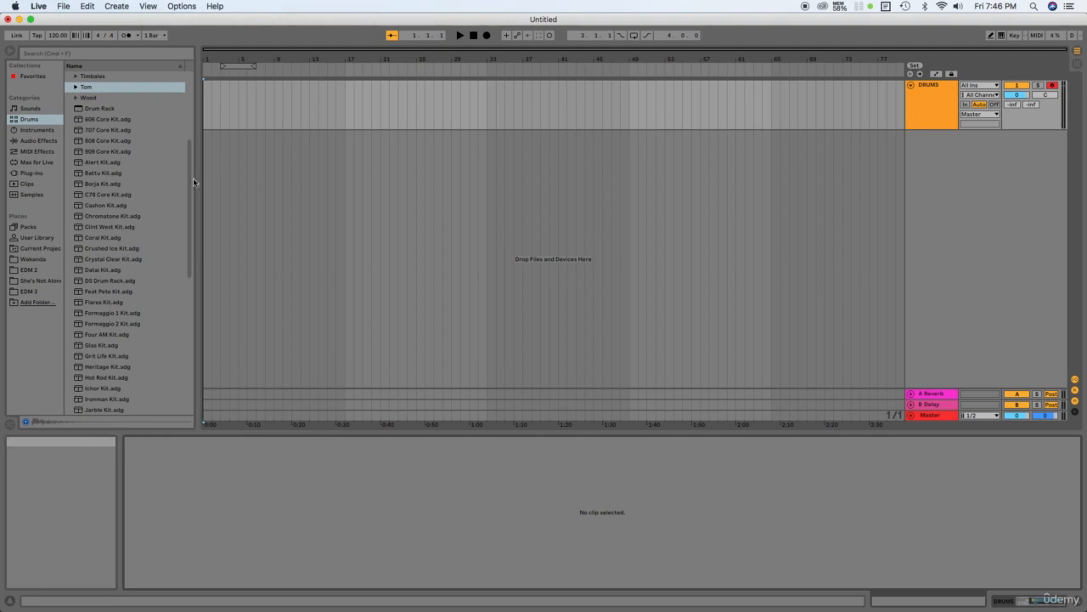
drag(192, 177, 204, 85)
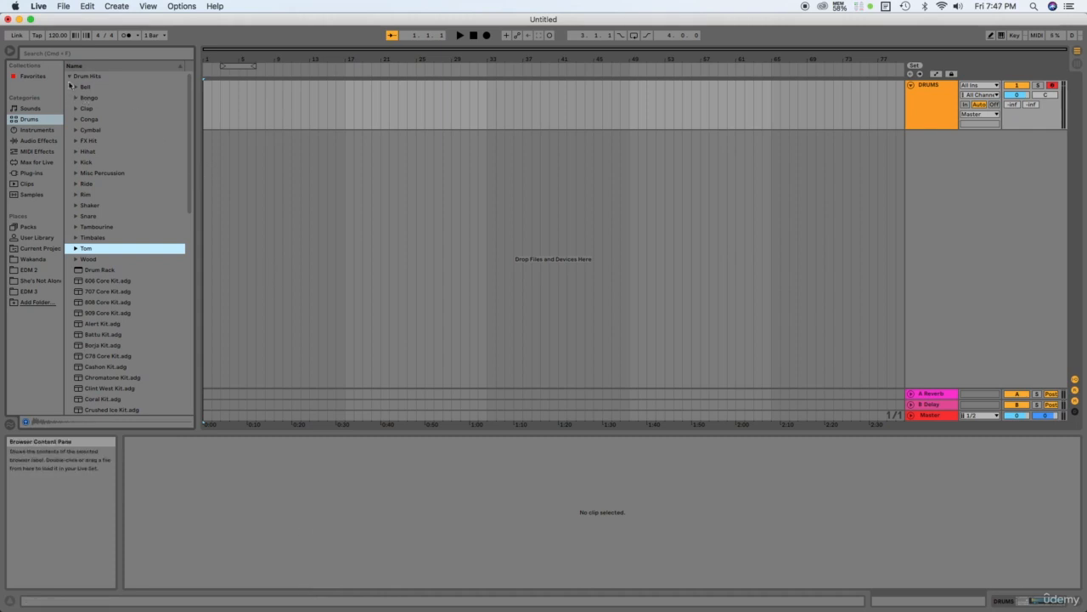
click(222, 96)
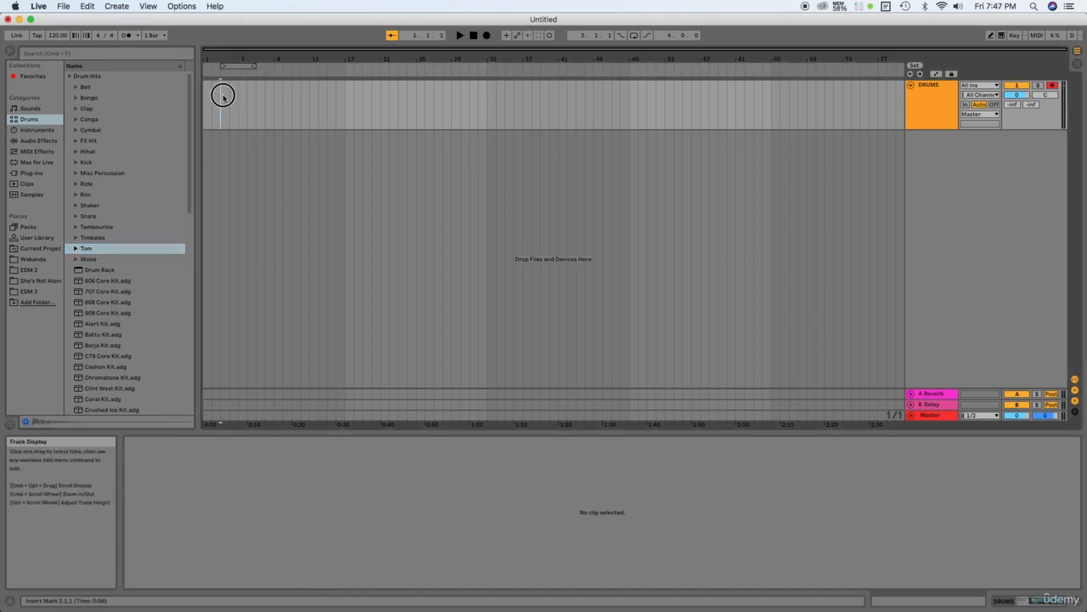
drag(223, 96, 256, 102)
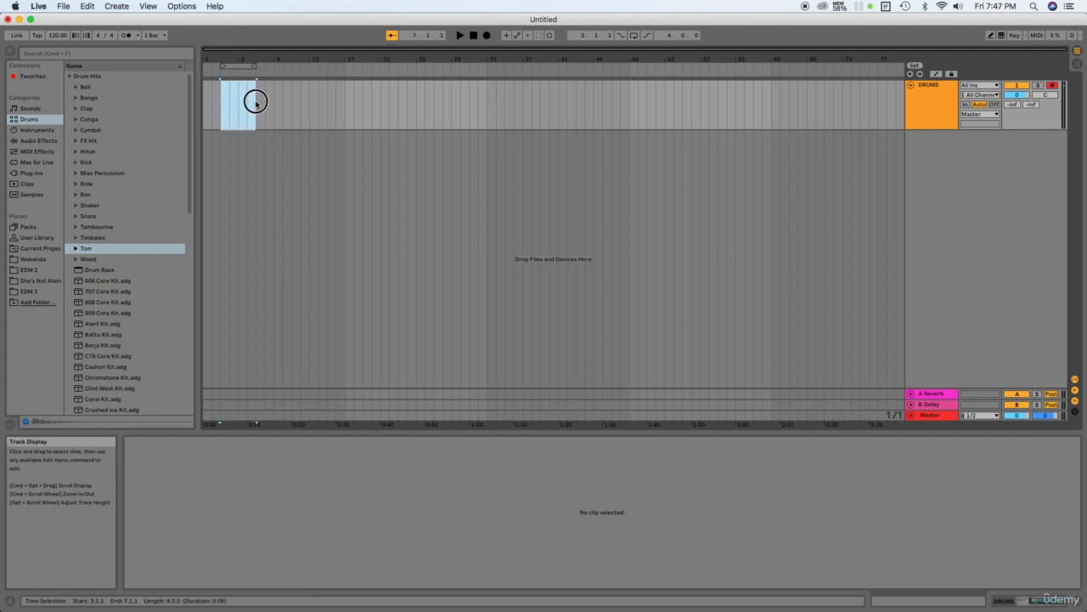
click(282, 98)
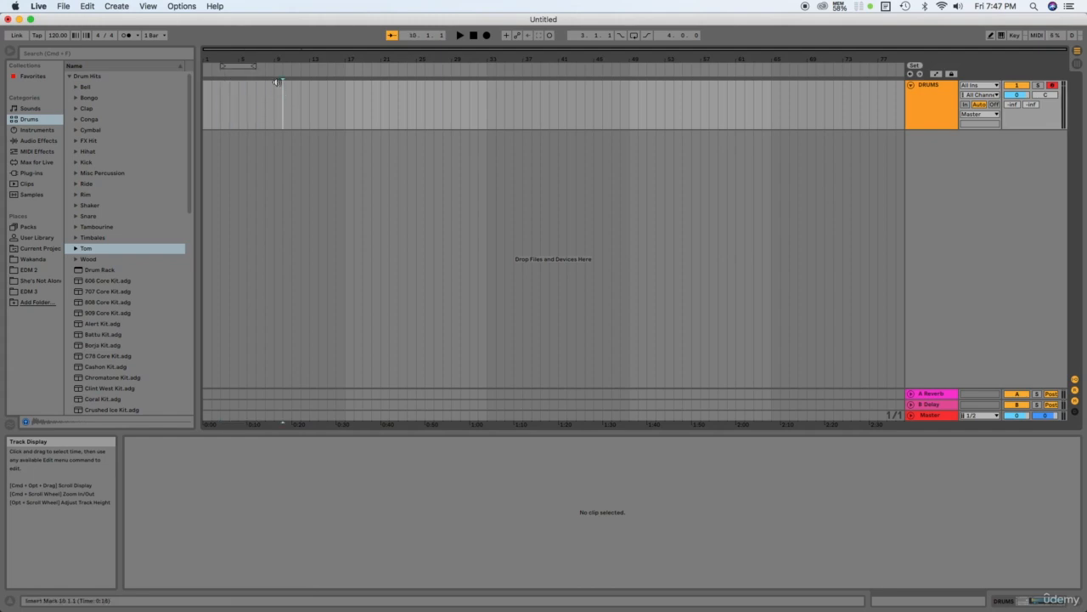
Select 3.1.1 to 7.1.1 on the DRUMS track and extend the loop brace to 11.1.1 for an eight-bar loop.
drag(226, 95, 255, 99)
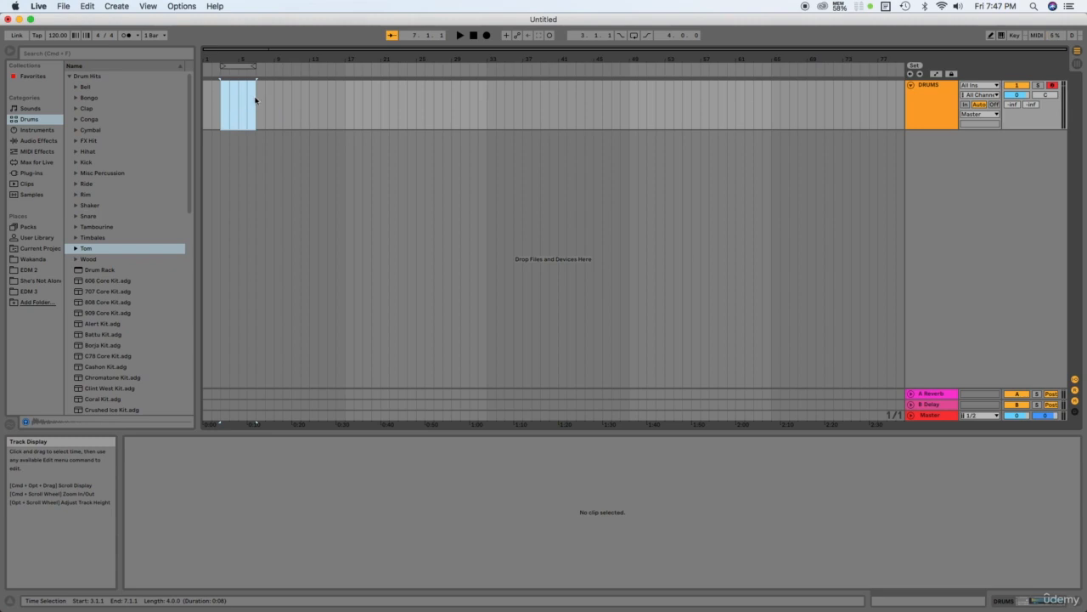
click(255, 67)
drag(255, 67, 292, 67)
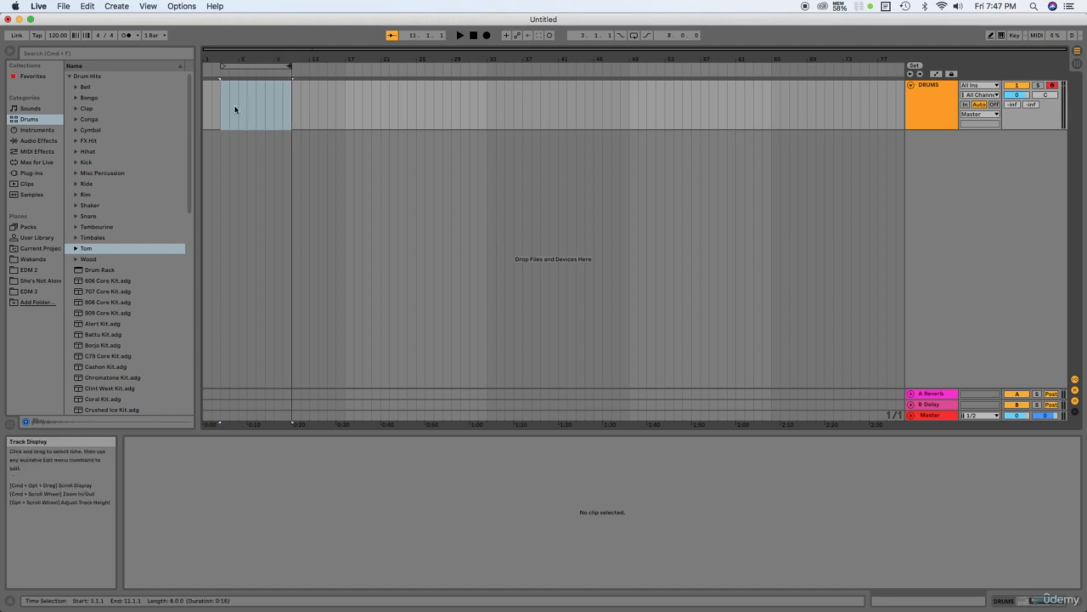
Insert an eight-bar MIDI clip from 3.1.1 to 11.1.1 on the DRUMS track and enlarge the note editor to show every drum row.
click(251, 103)
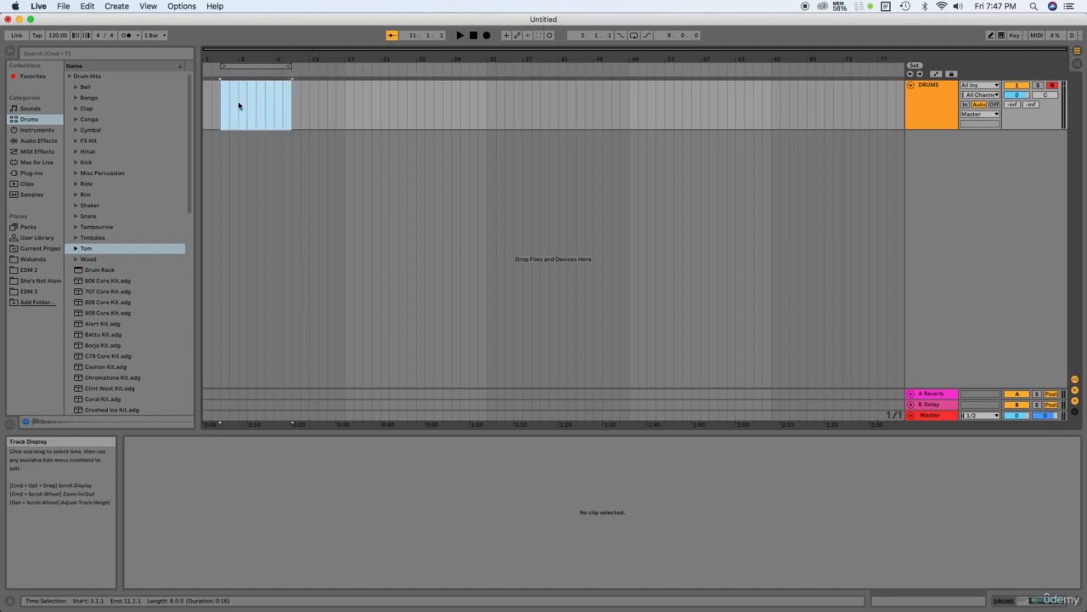
click(219, 104)
drag(223, 104, 294, 111)
right_click(259, 100)
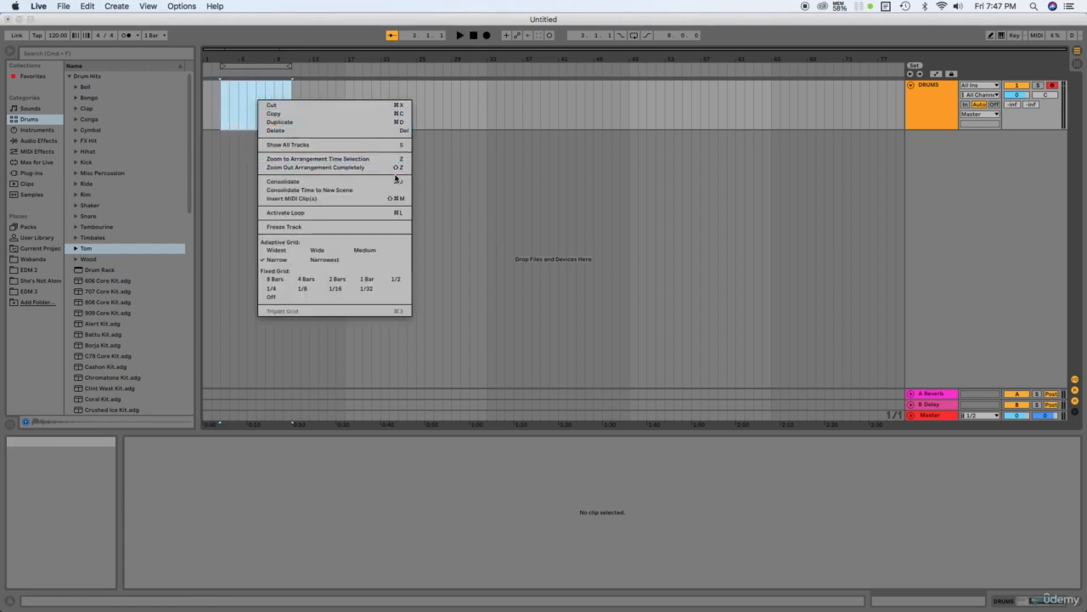
click(290, 200)
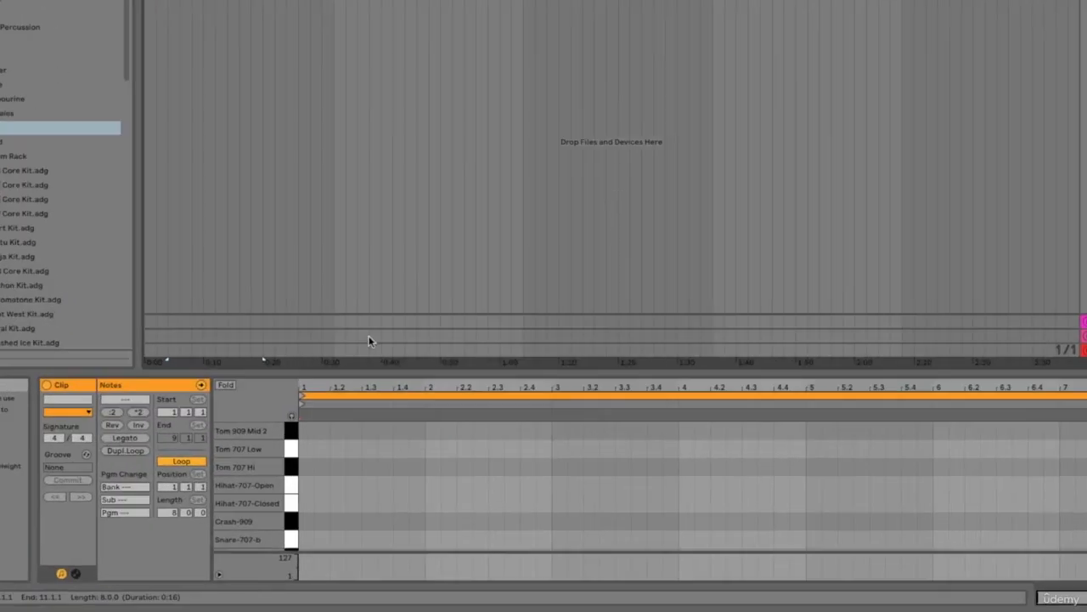
drag(365, 374, 365, 283)
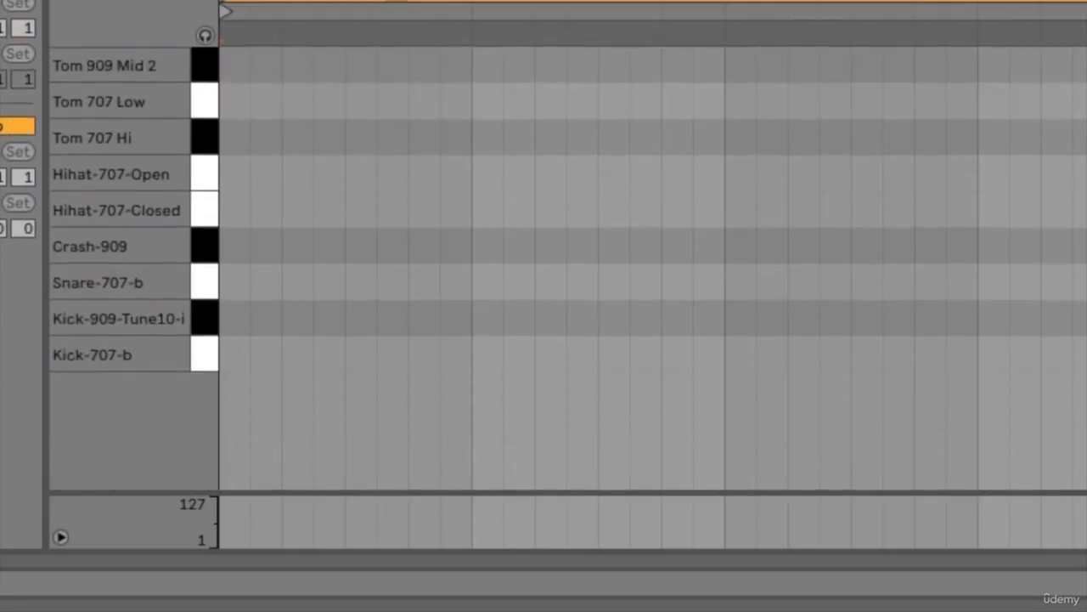
drag(397, 0, 342, 10)
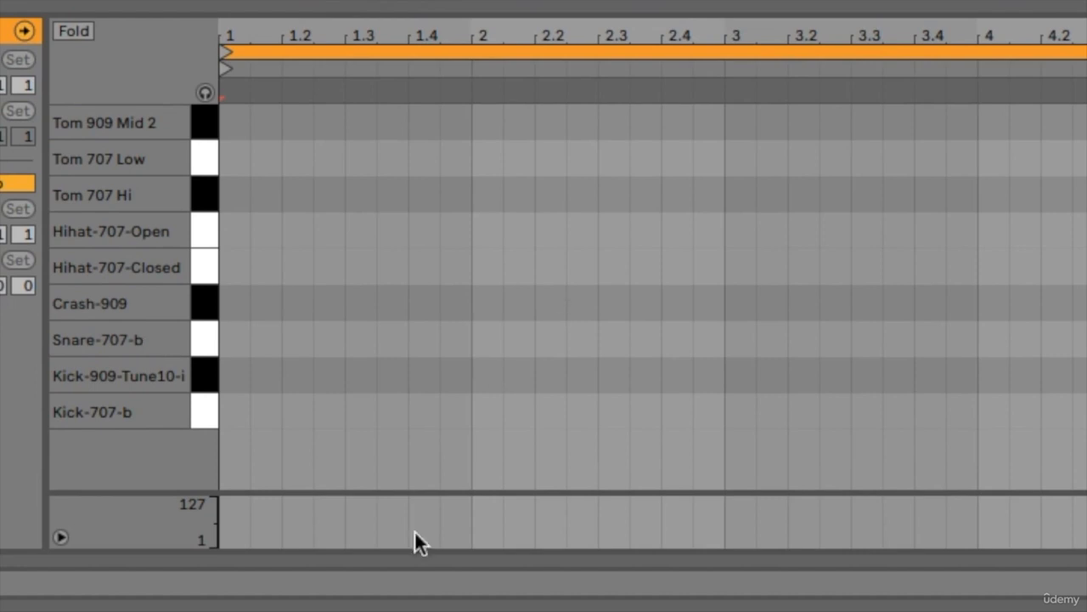
Place the insert marker at the start of bar 1 in the note editor and turn on Draw Mode.
click(232, 410)
click(237, 400)
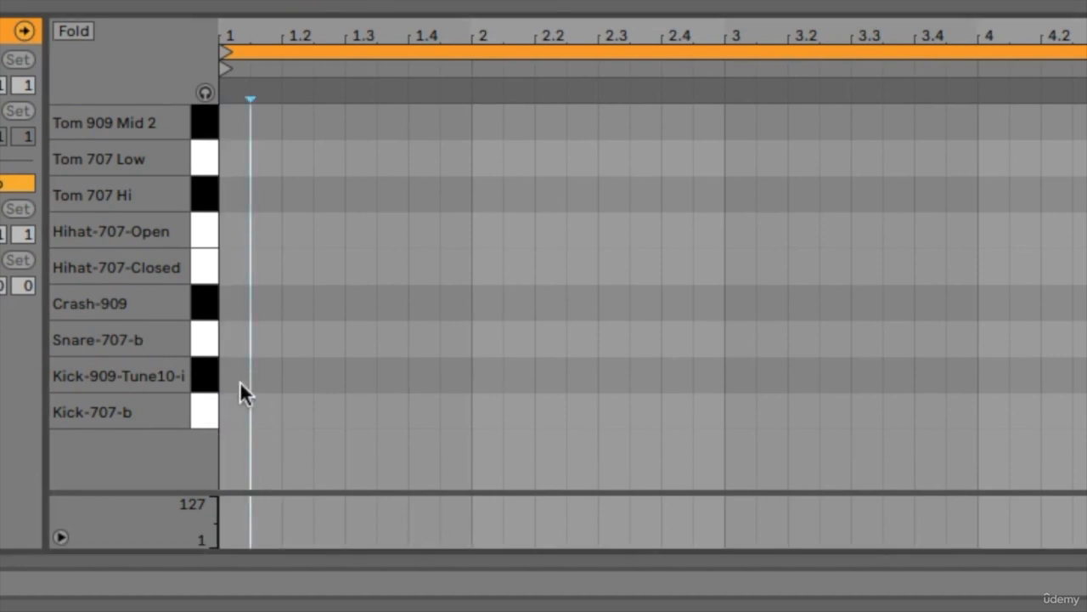
click(238, 417)
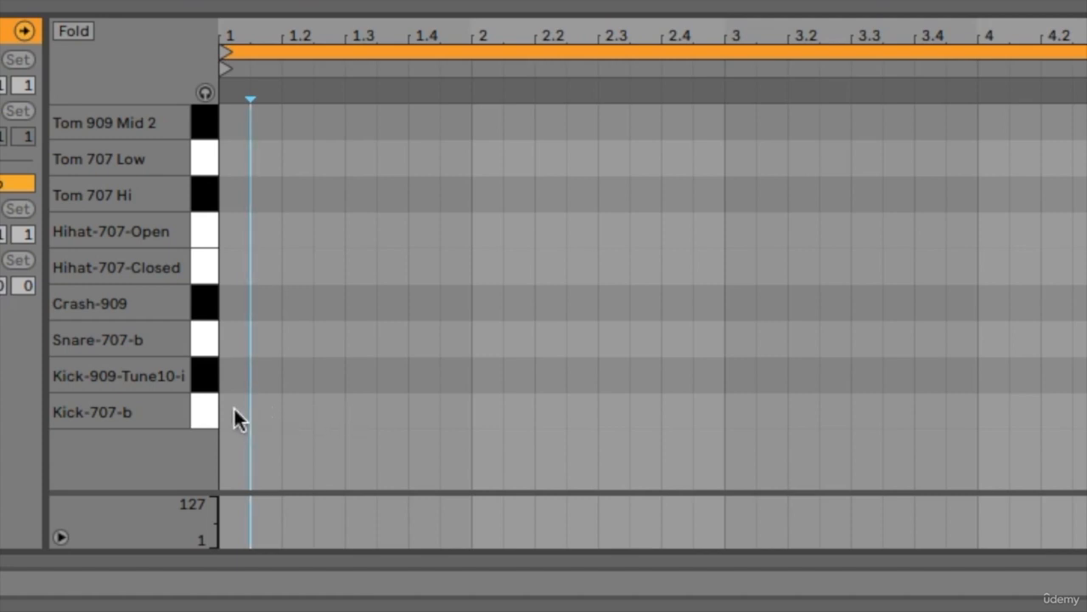
click(232, 414)
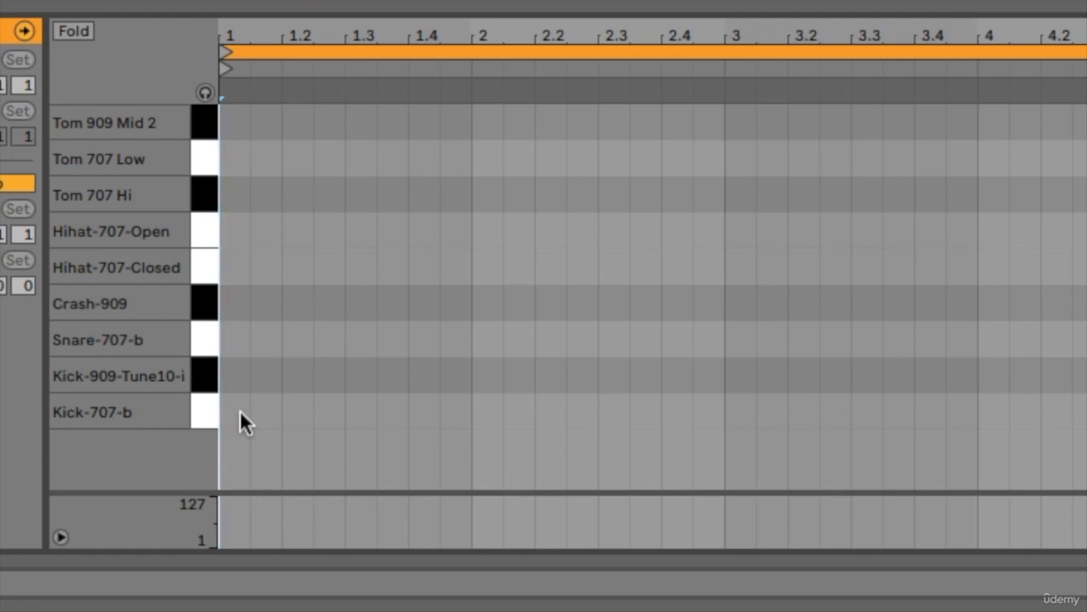
key(b)
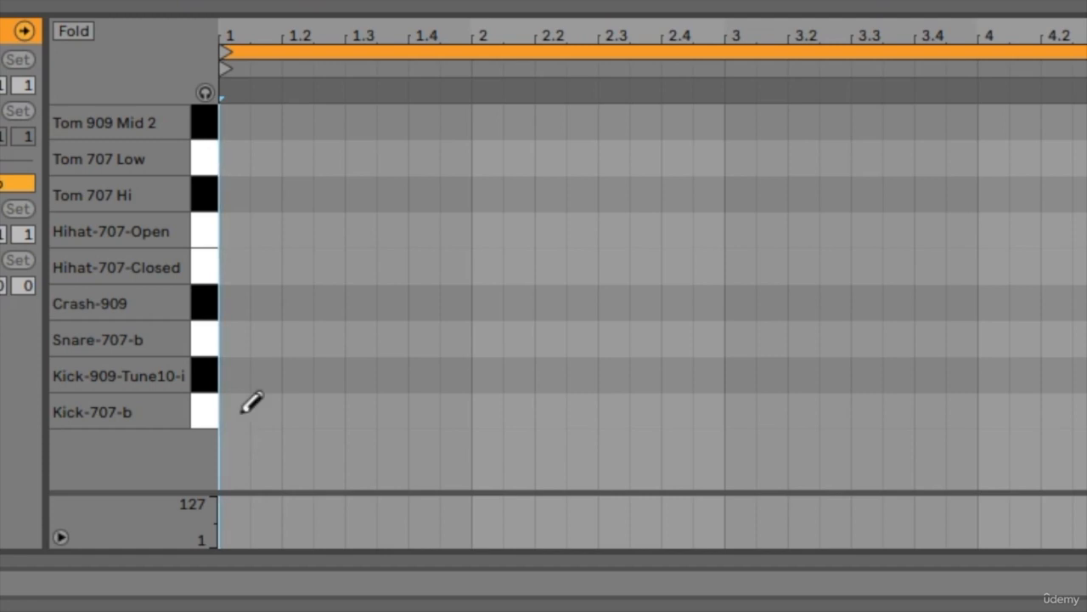
Draw a Kick-707-b note on the first beat of each of the clip's eight bars.
click(238, 411)
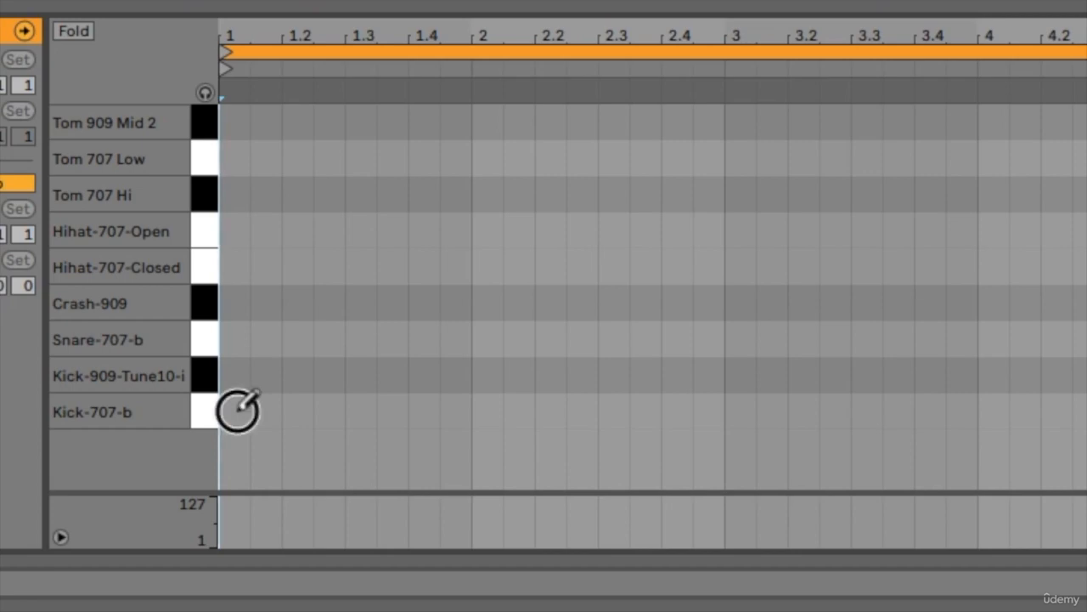
click(489, 411)
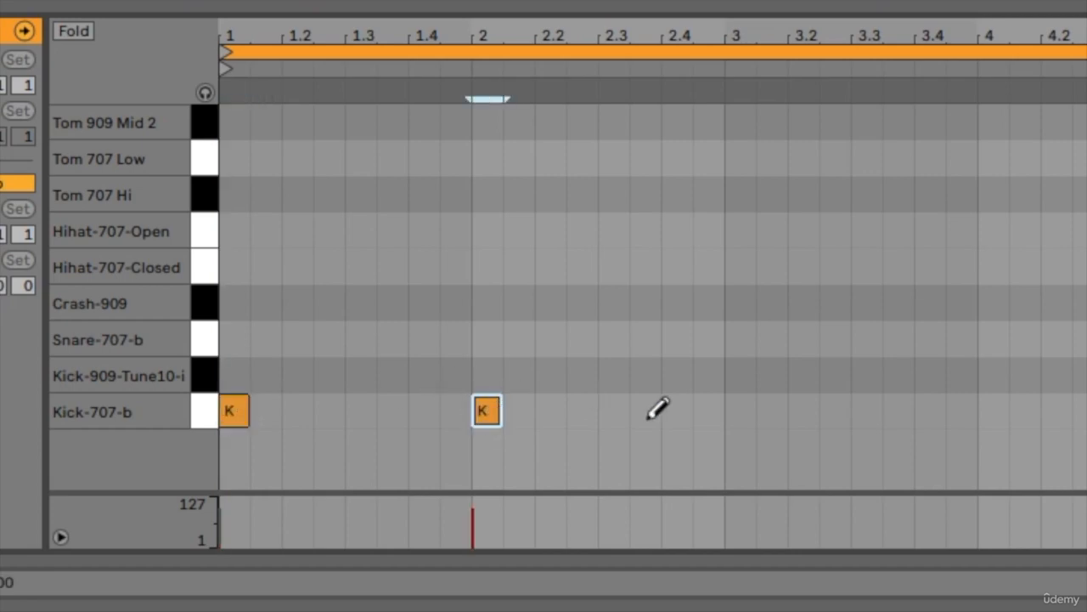
click(733, 410)
click(988, 410)
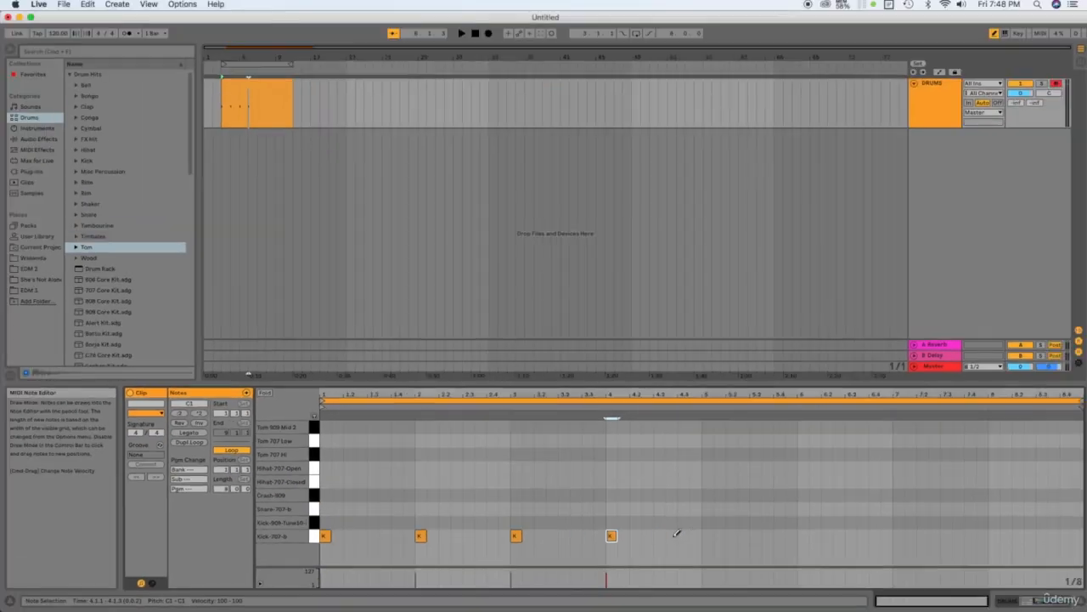
click(706, 535)
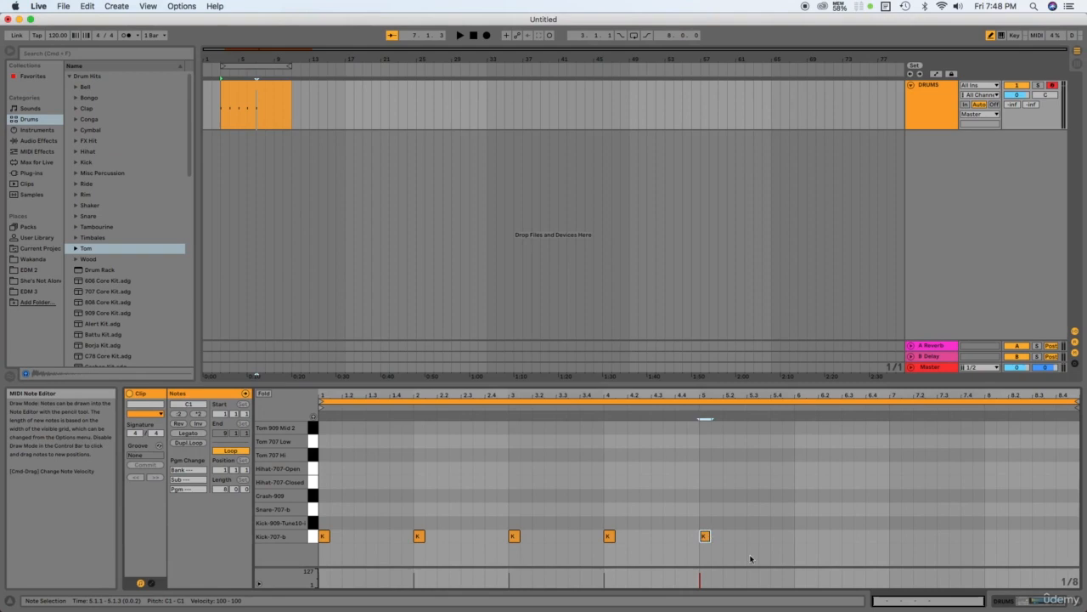
click(800, 535)
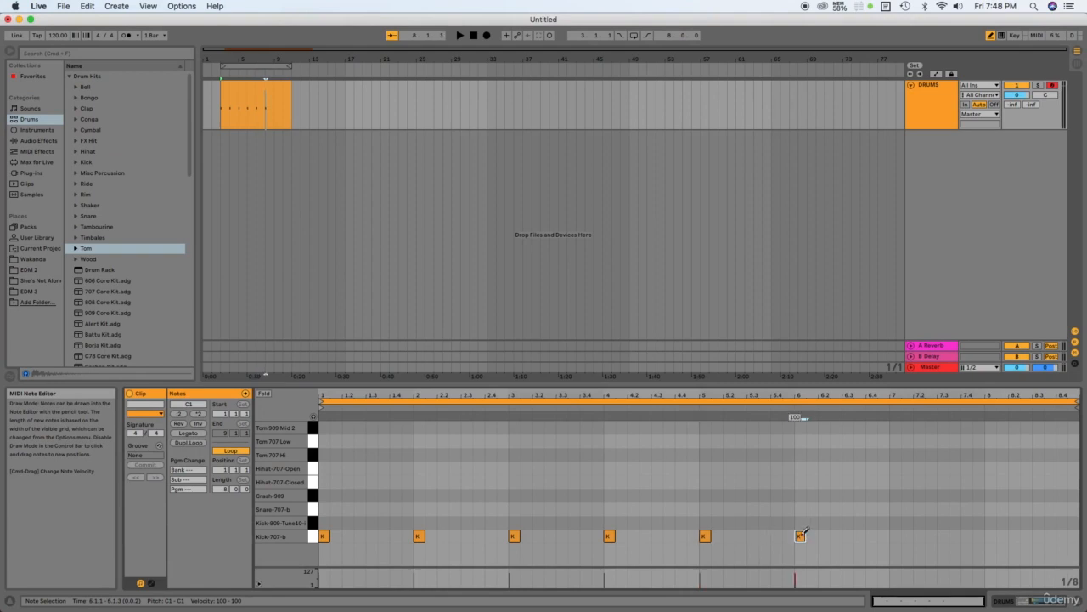
click(895, 535)
click(991, 535)
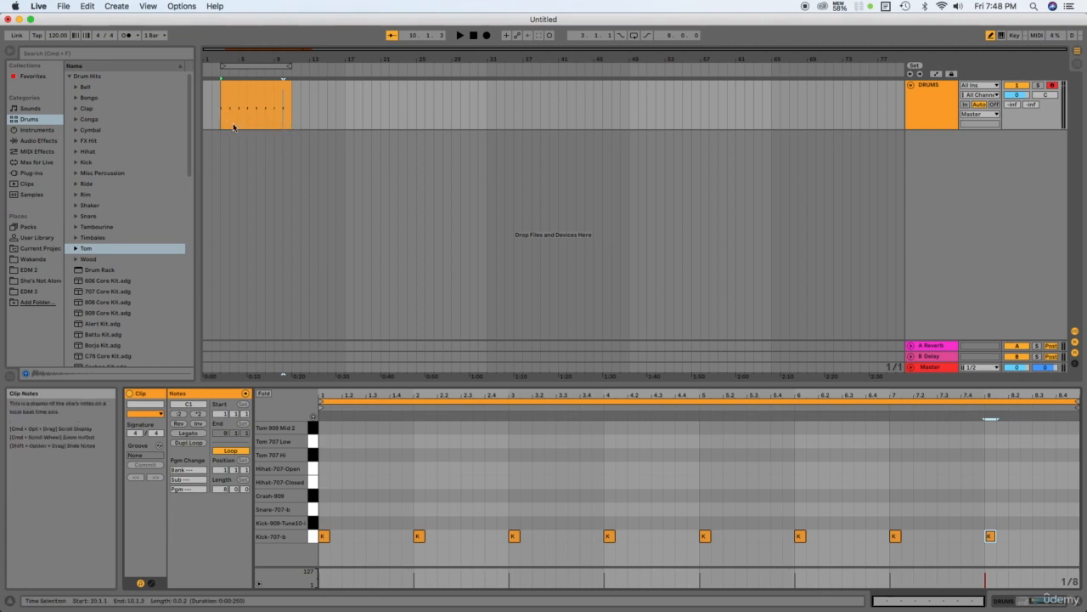
Play the DRUMS clip from 3.1.1 to hear the kick pattern, and stop playback.
click(225, 122)
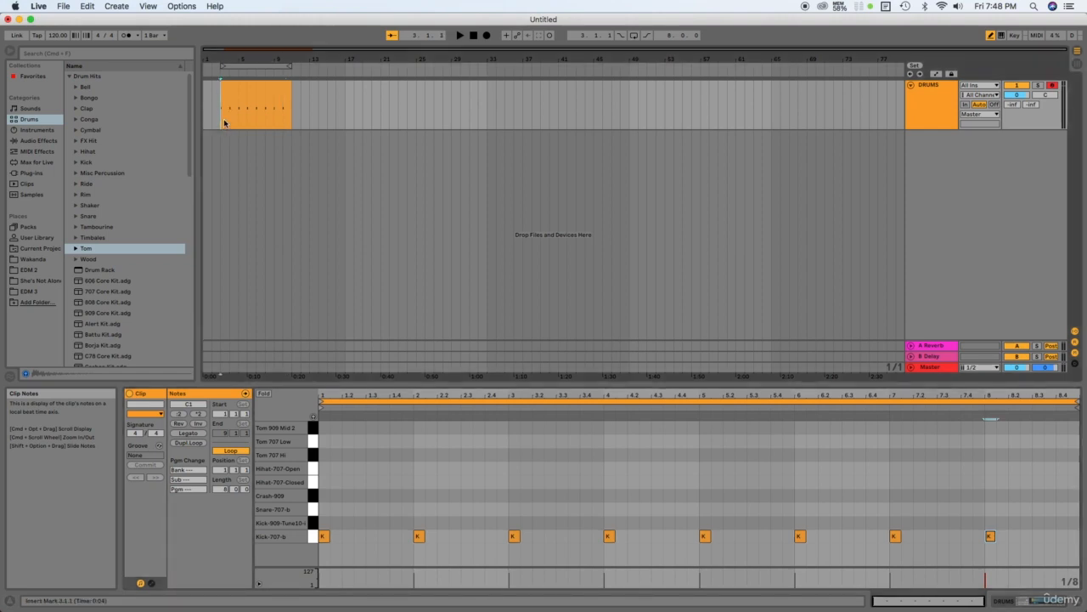
key(space)
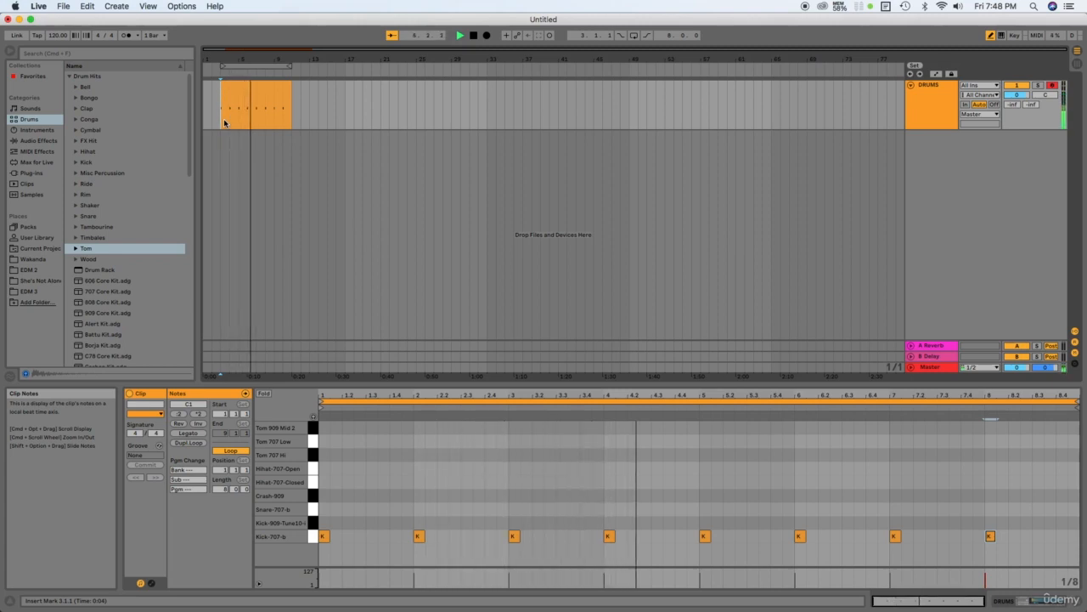
key(space)
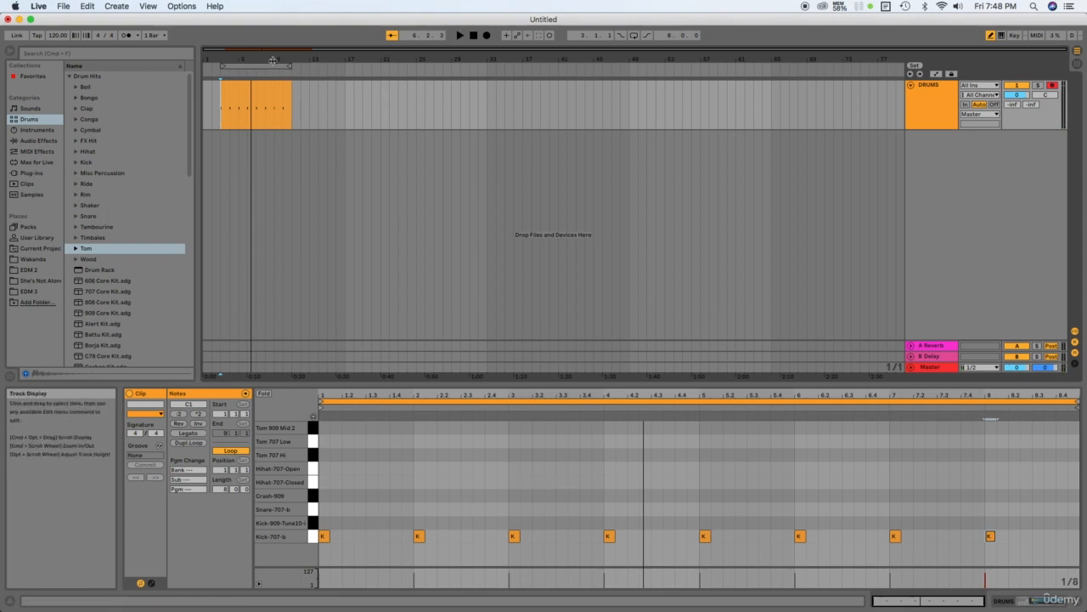
Shorten the DRUMS clip to four bars by moving its end to 7.1.1.
click(287, 92)
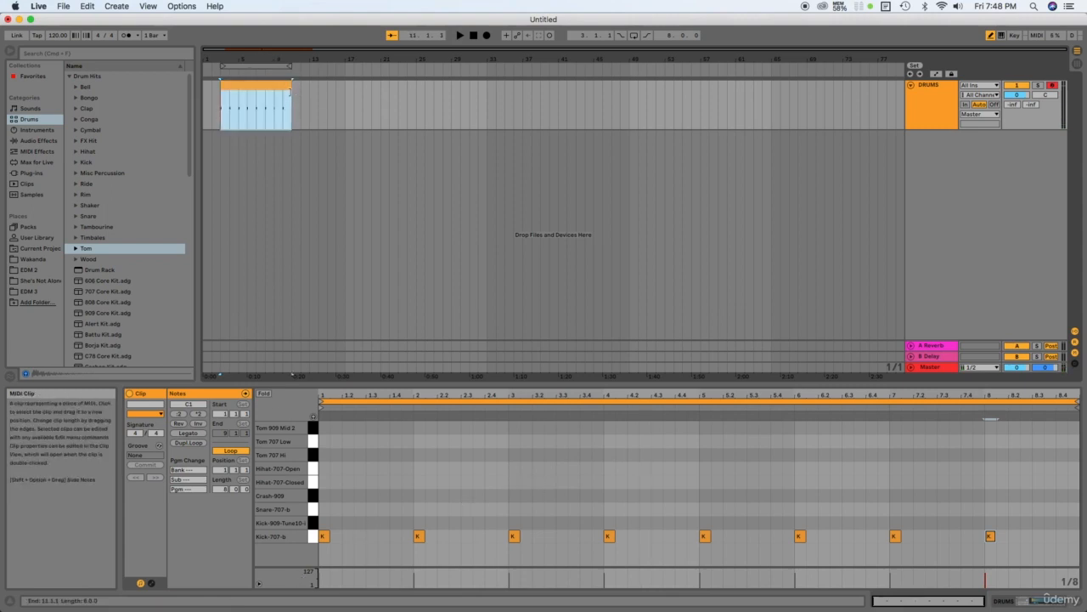
click(290, 92)
drag(290, 92, 256, 100)
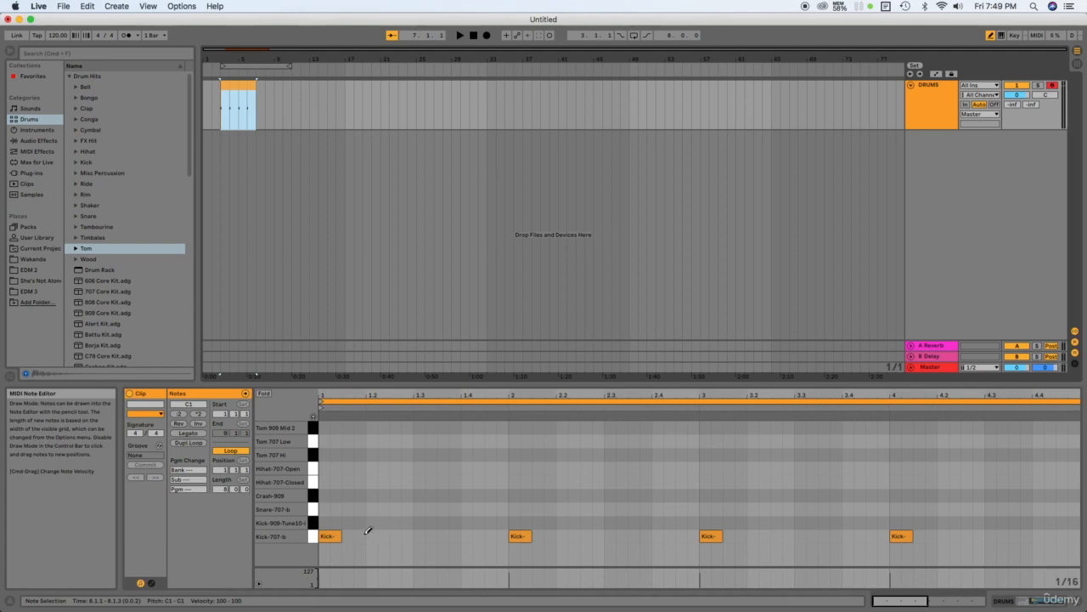
Draw a Hihat-707-Open note at 1.3.4, and delete all notes in the clip.
click(454, 469)
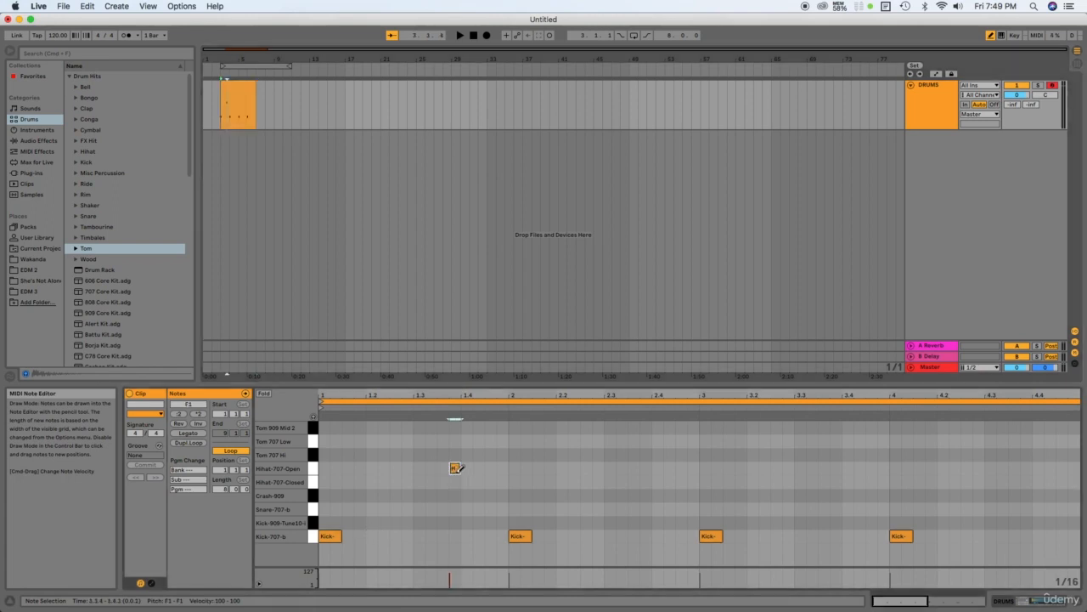
key(super+a)
key(Delete)
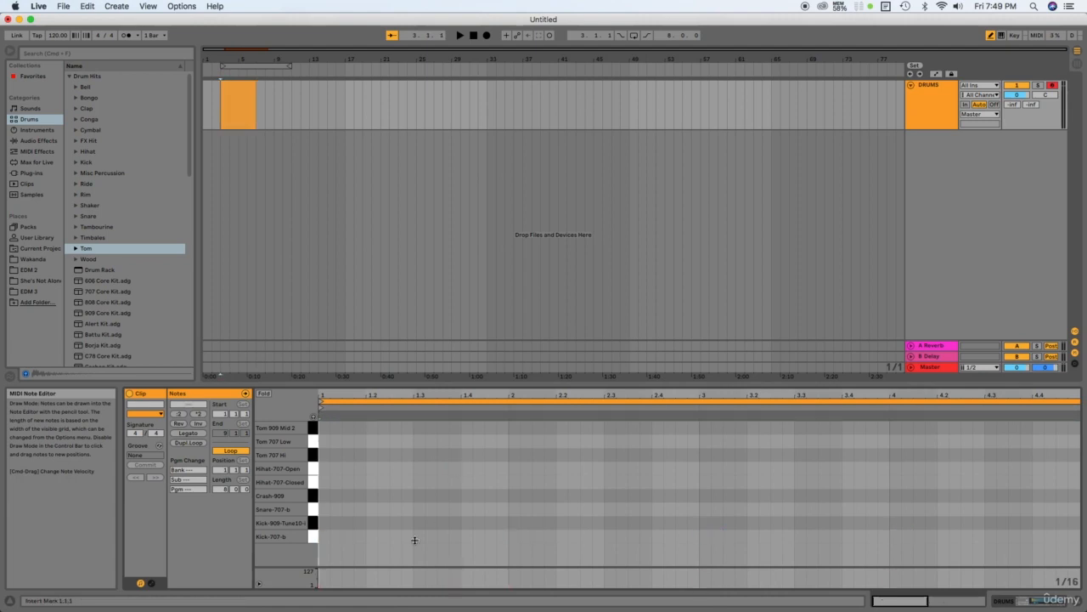
Draw Kick-909-Tune10 notes at 1, 1.2, 1.3 and 1.4, and play back the bar.
click(324, 522)
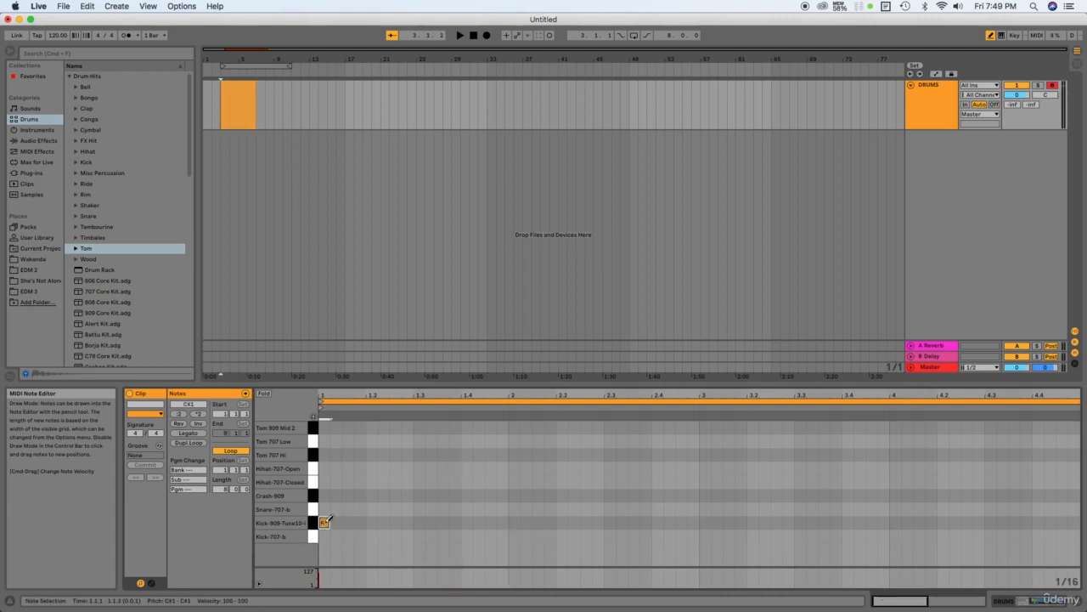
click(372, 521)
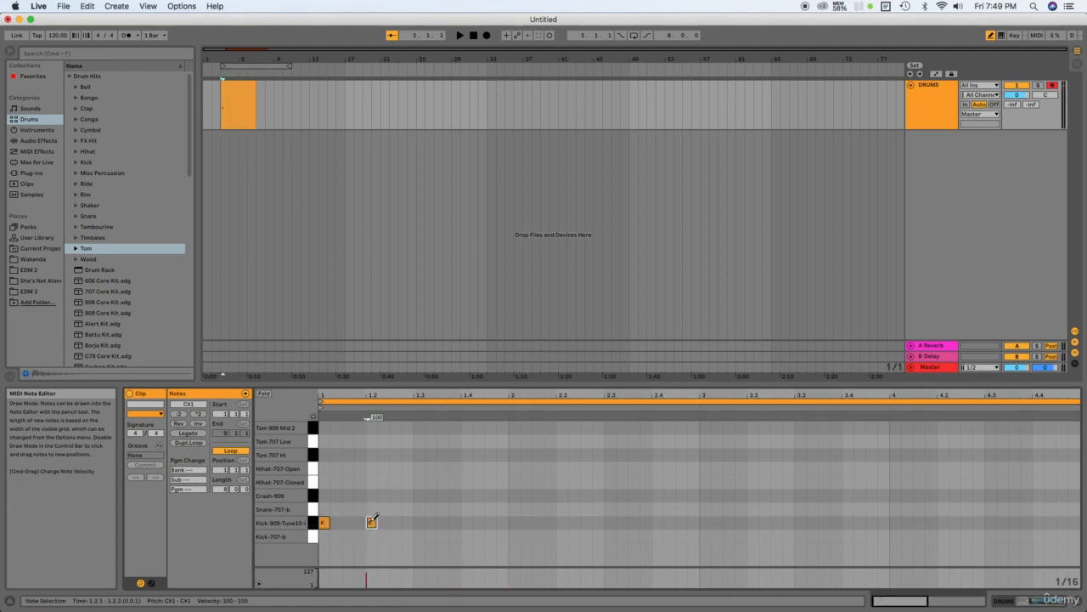
click(419, 522)
click(466, 522)
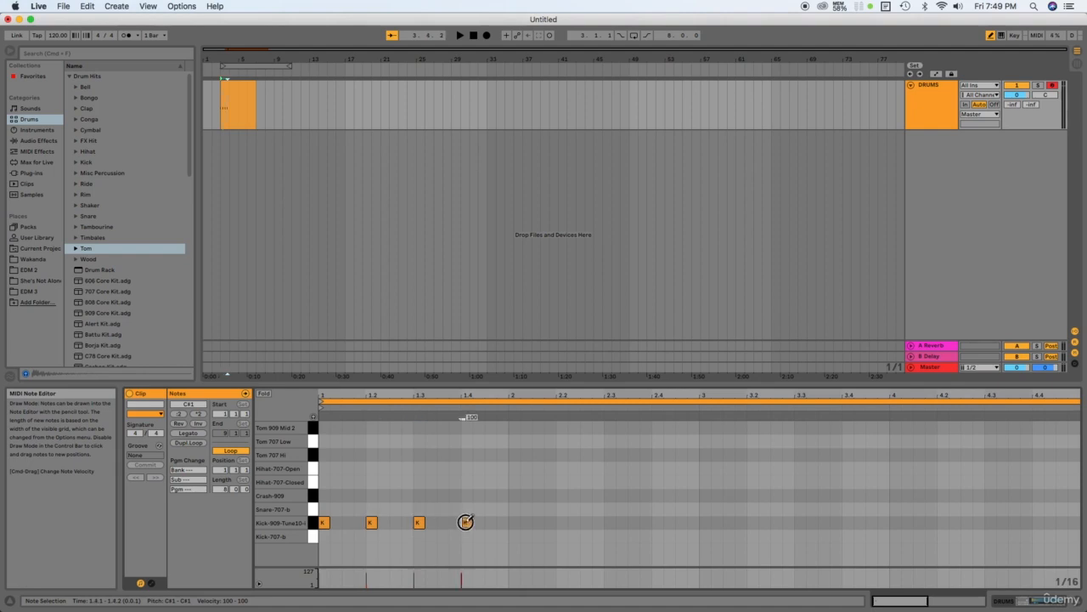
key(space)
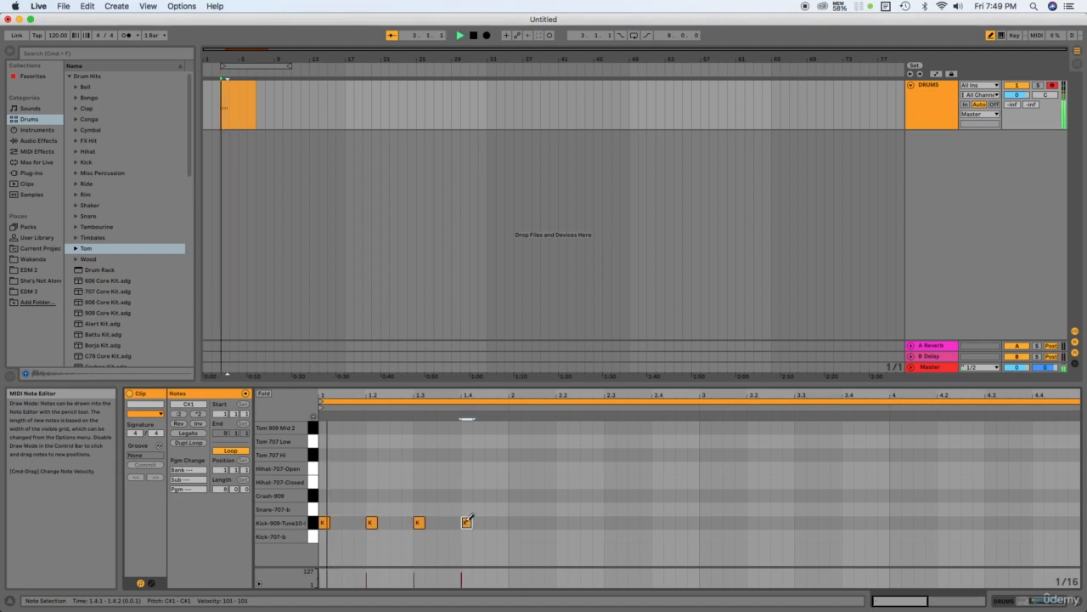
key(space)
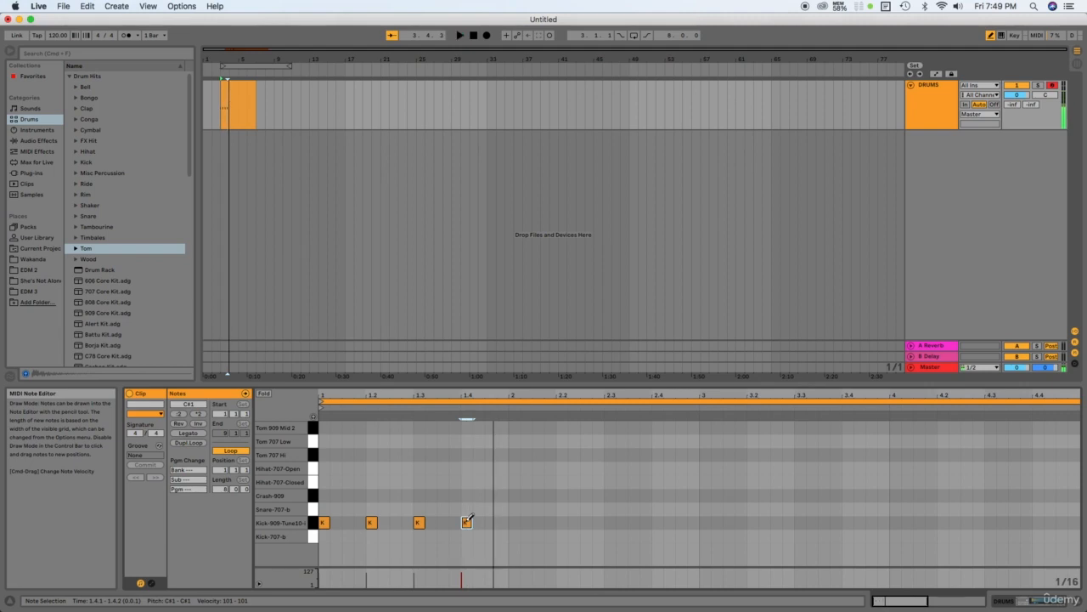
Turn off Draw Mode and copy the four kick notes of bar 1 into bar 2.
key(super+a)
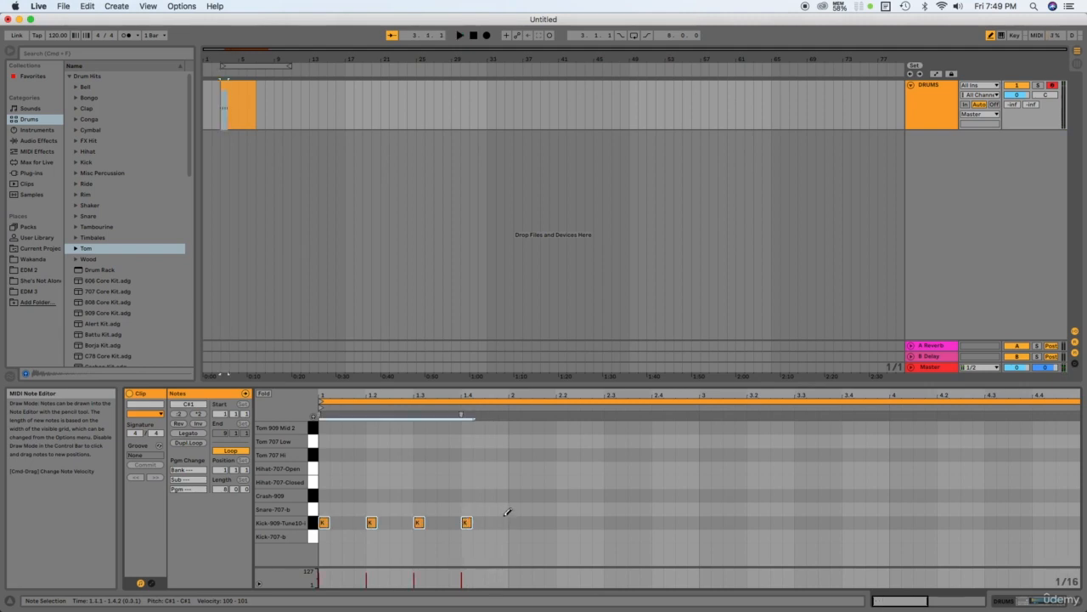
key(b)
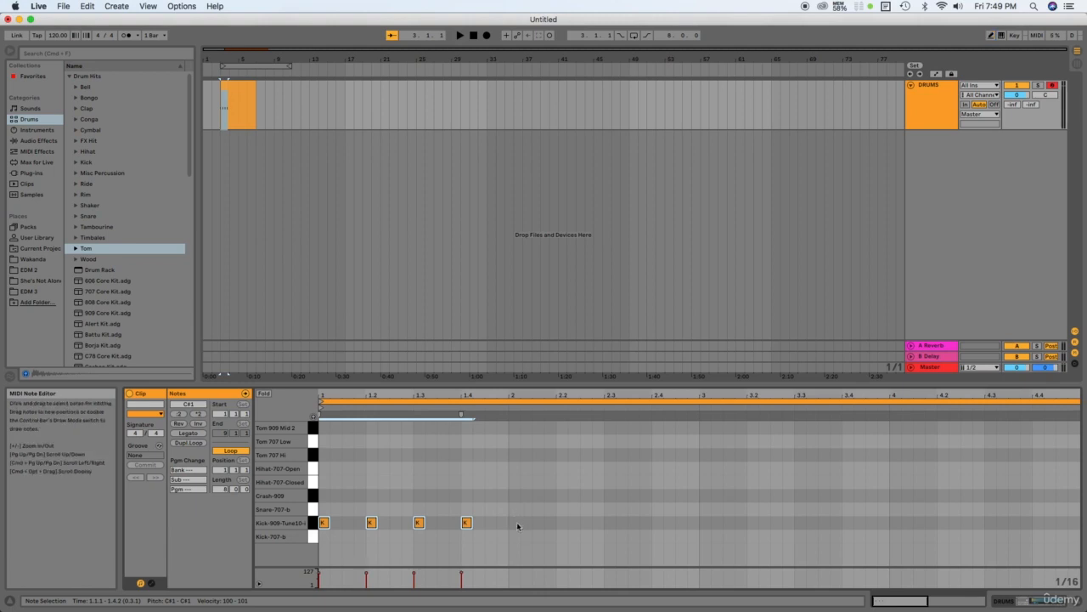
click(510, 528)
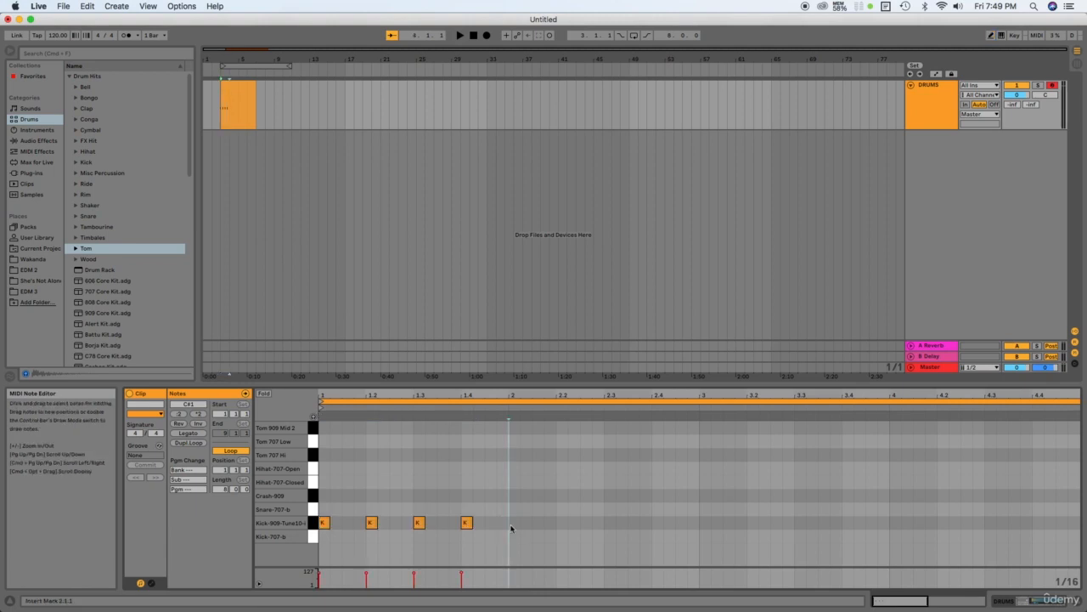
key(super+v)
Copy the kick notes of bars 1 and 2 into bars 3 and 4, and play the pattern before returning to the clip start.
key(super+a)
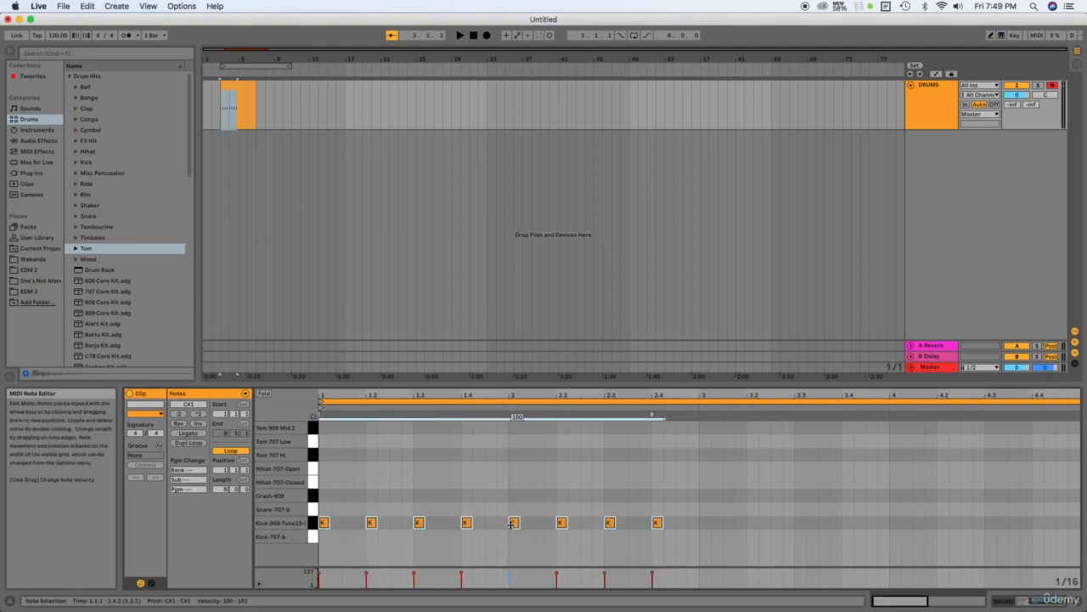
click(701, 531)
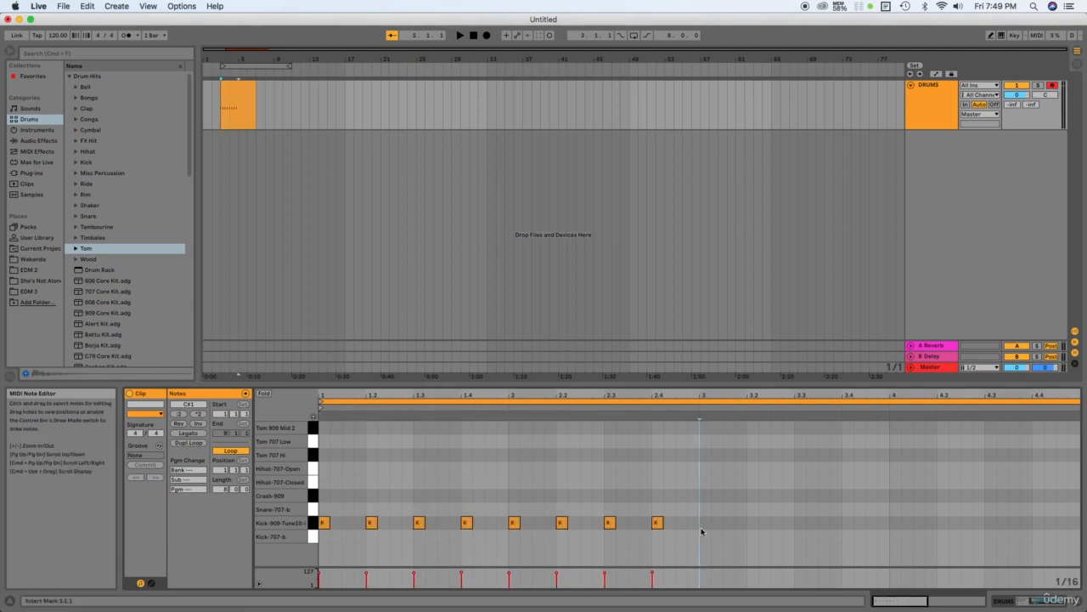
key(super+v)
key(space)
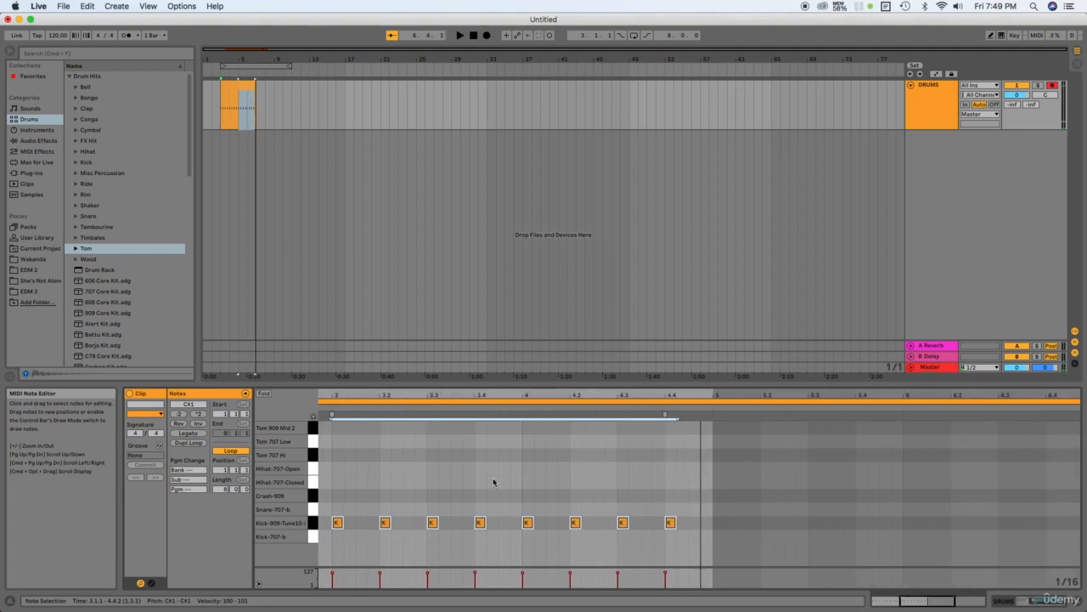
click(584, 470)
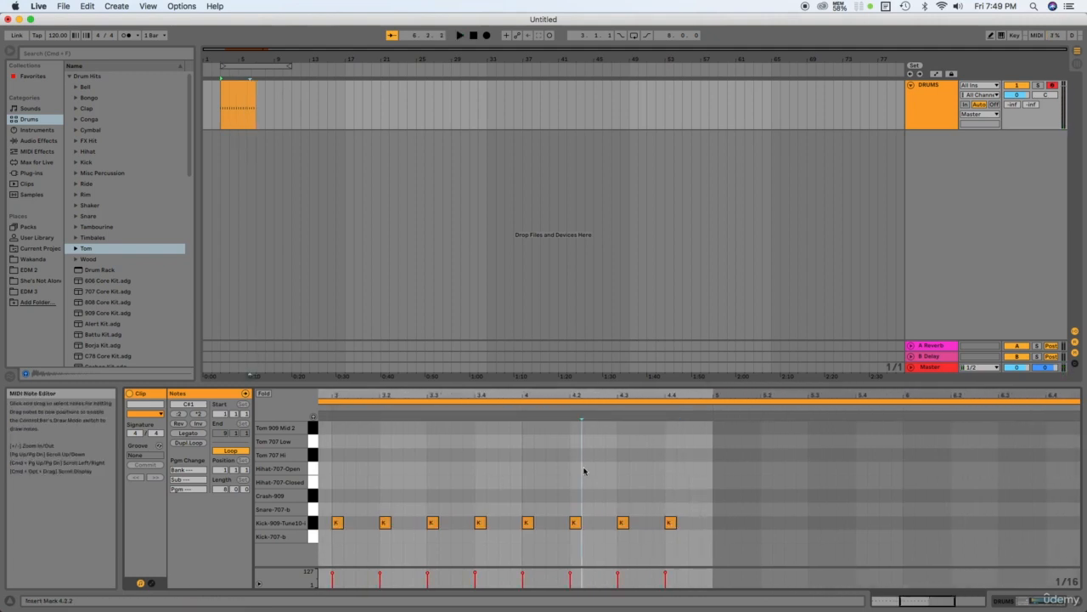
key(Home)
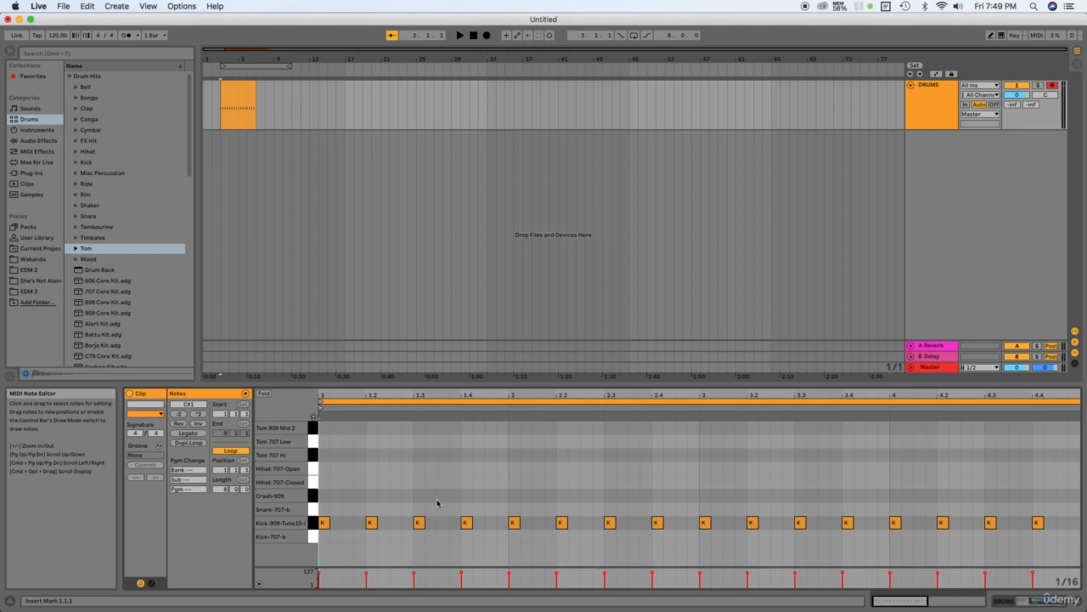
Duplicate the four-bar kick clip on the DRUMS track so the copy starts at bar 7.
click(229, 82)
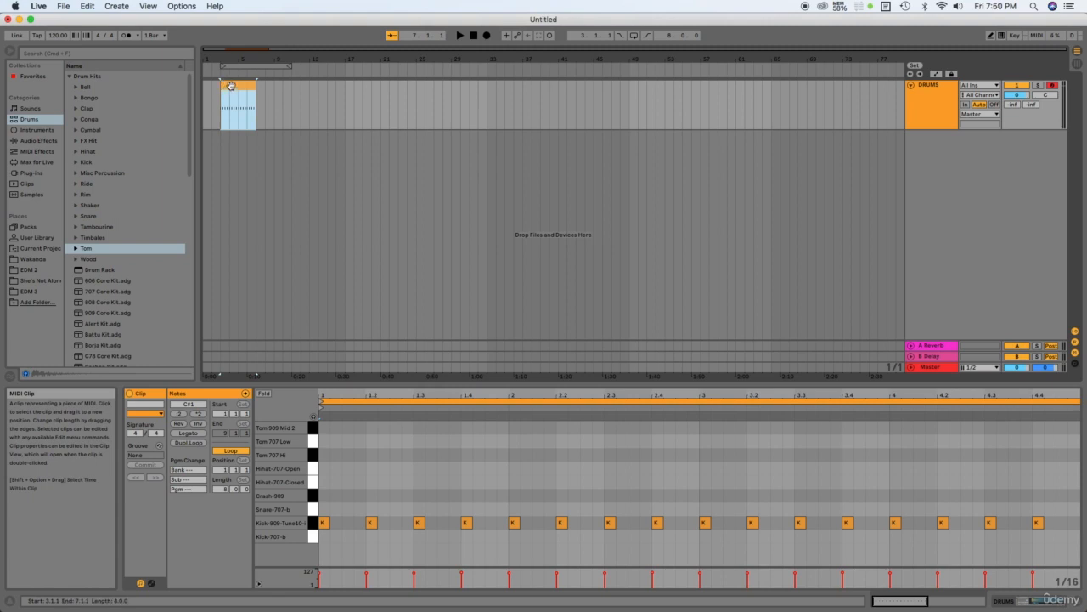
click(259, 124)
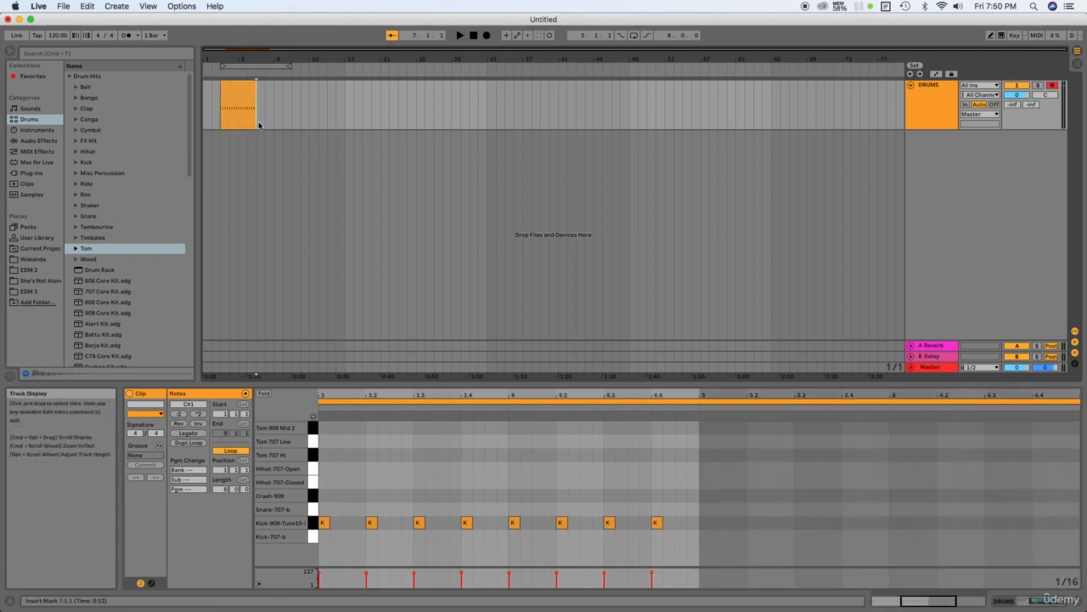
key(super+d)
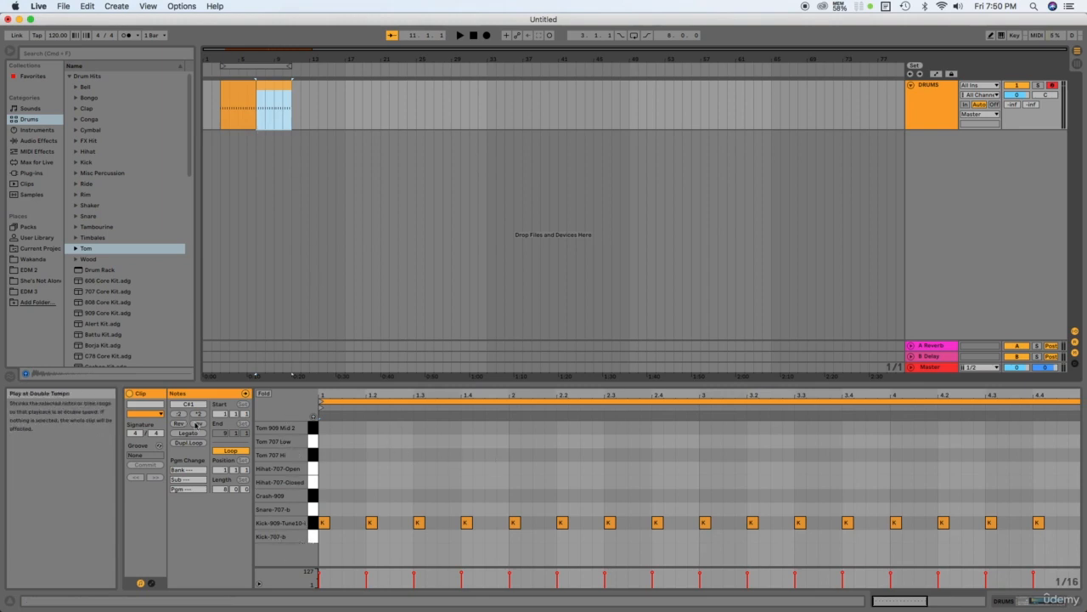
key(shift+Tab)
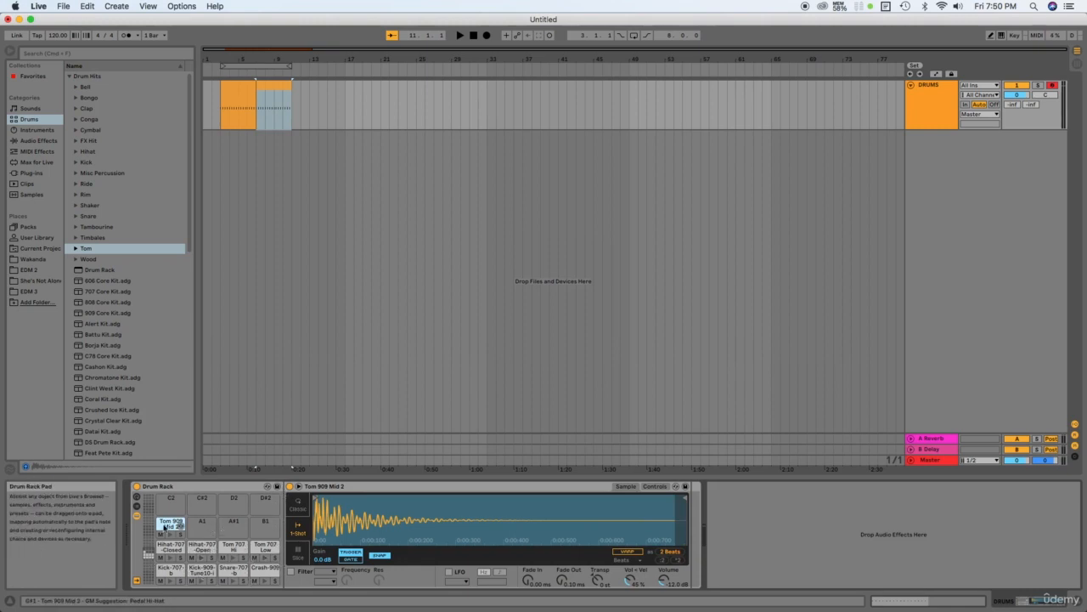
key(shift+Tab)
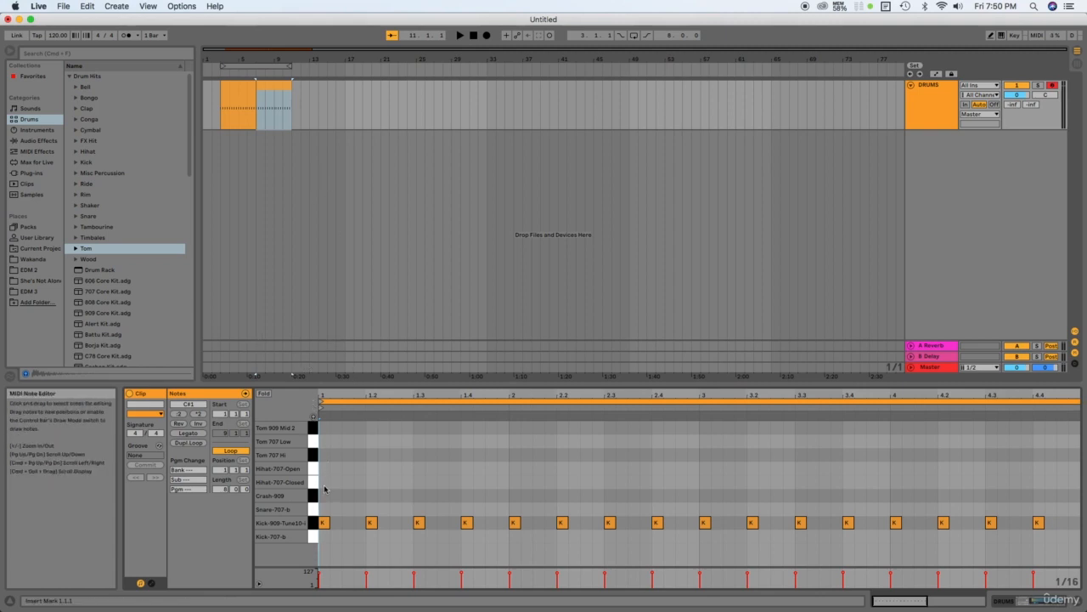
Draw Hihat-707-Closed notes on every eighth note of bar 1 in the duplicated clip, using Draw Mode.
key(b)
click(324, 482)
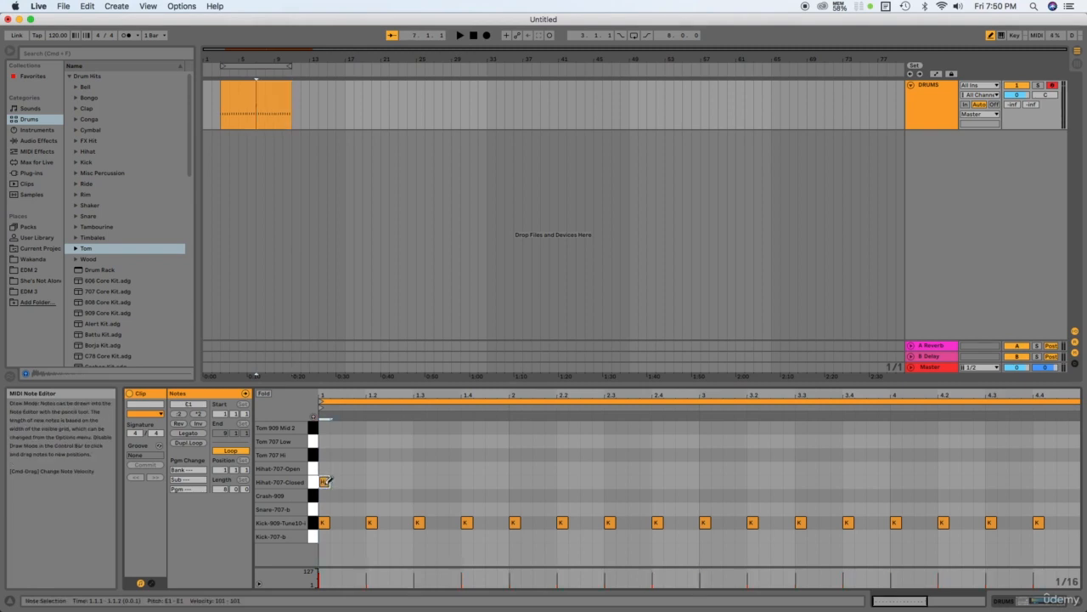
click(347, 481)
click(374, 480)
click(396, 481)
click(420, 481)
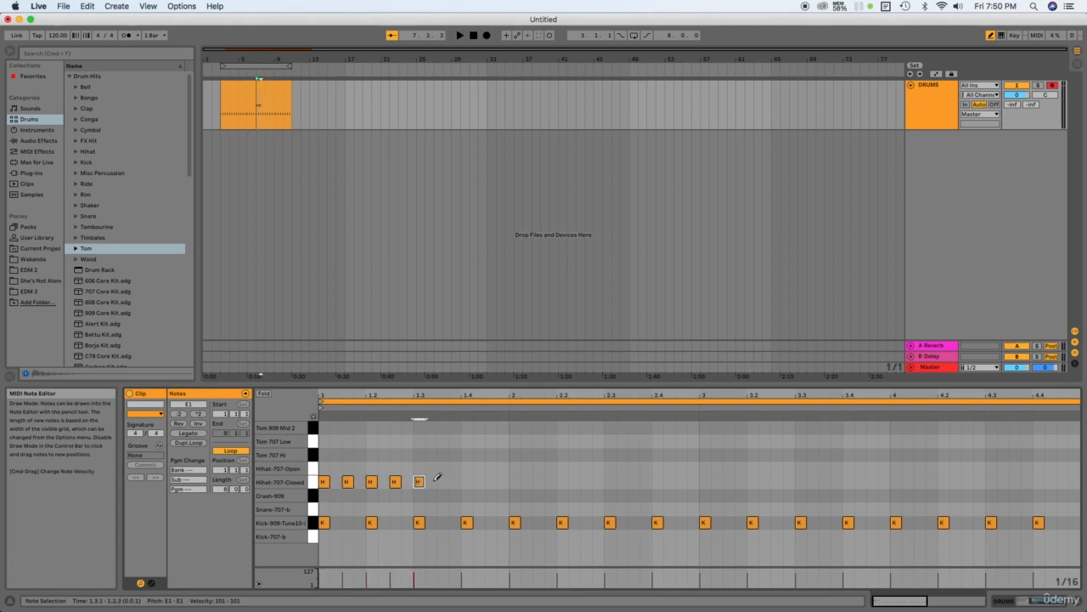
click(443, 481)
click(467, 480)
click(490, 481)
key(b)
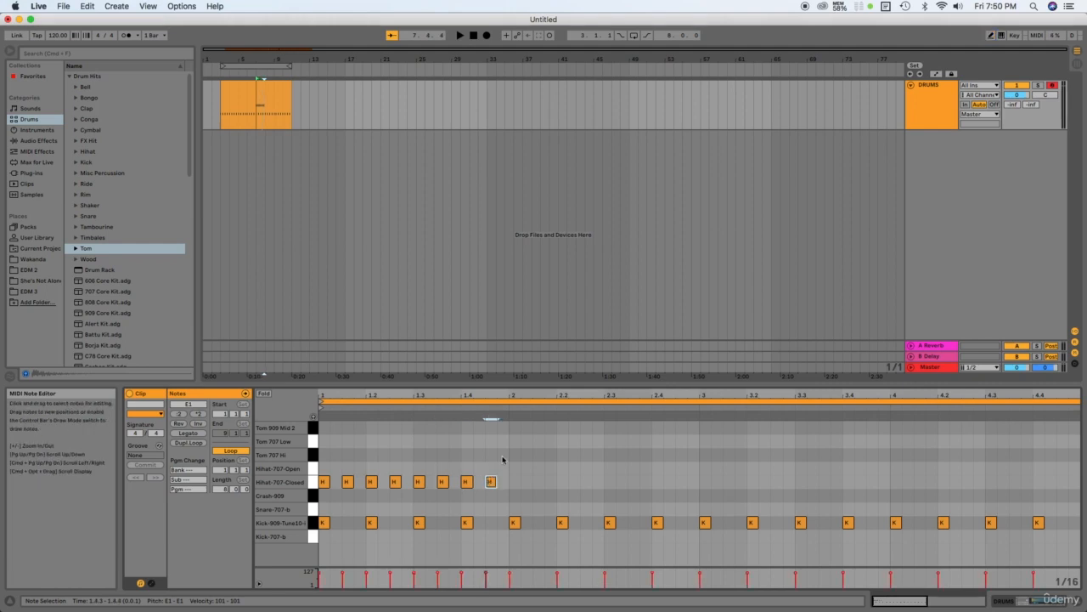
Copy the eight closed hi-hat notes of bar 1 into bars 2, 3 and 4.
mouse_move(501, 459)
mouse_down()
mouse_move(488, 478)
mouse_move(320, 493)
mouse_up()
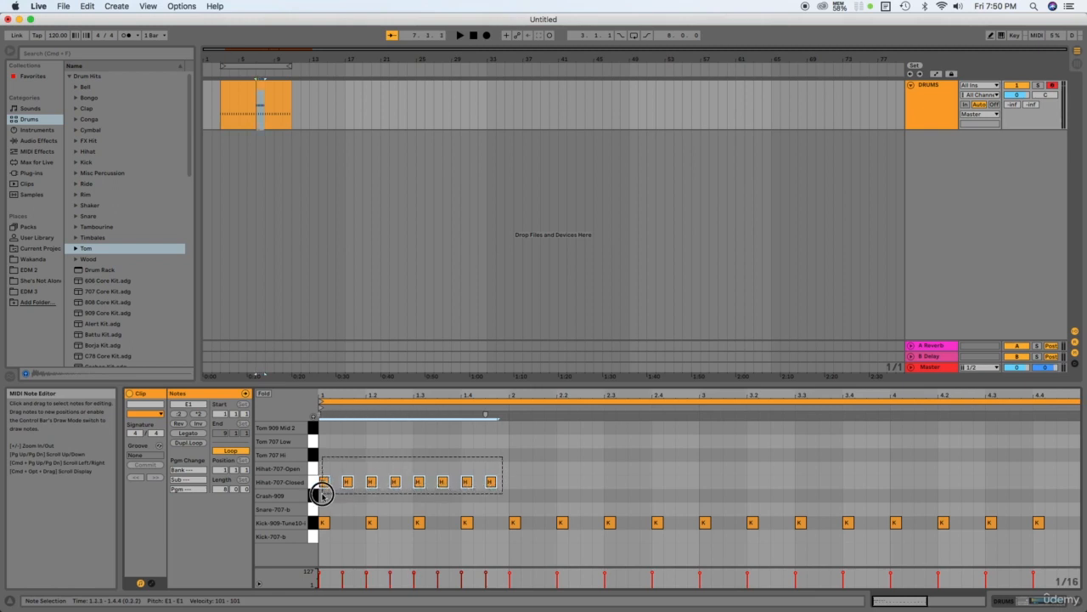
click(511, 501)
key(super+v)
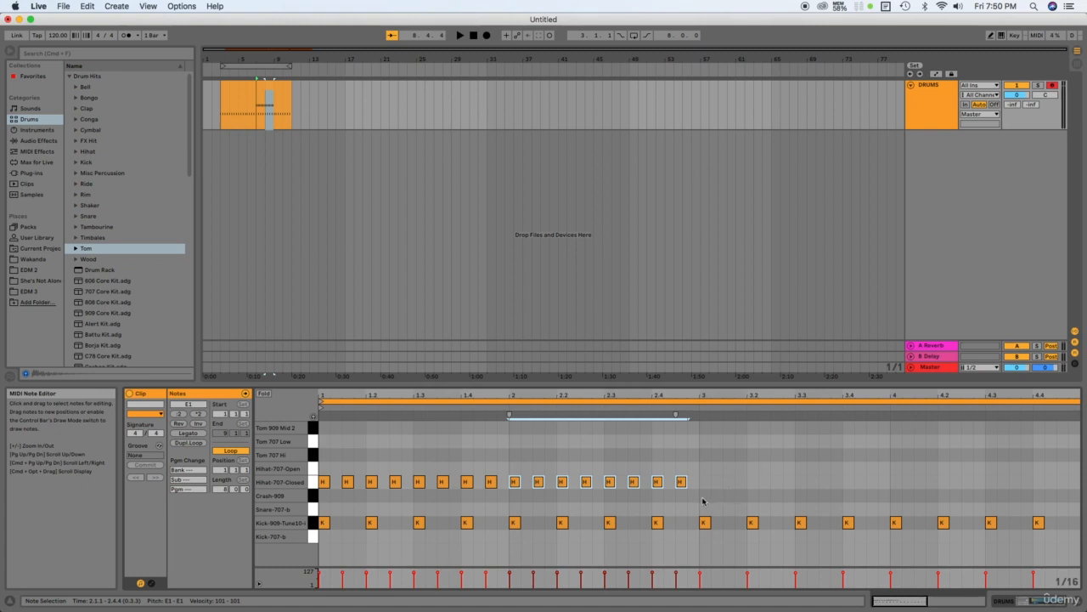
click(704, 500)
key(super+v)
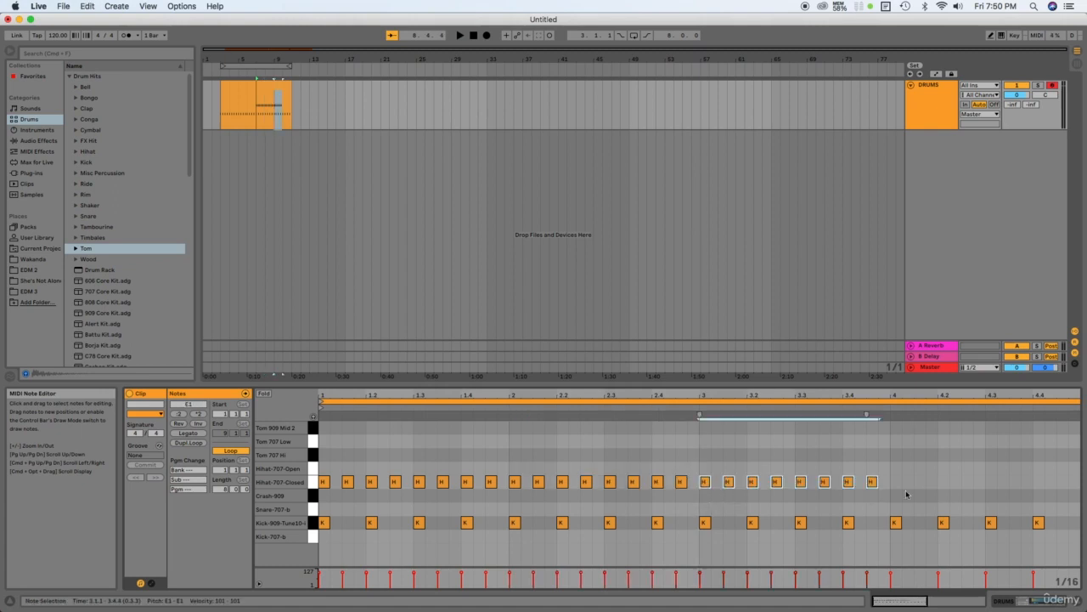
click(894, 501)
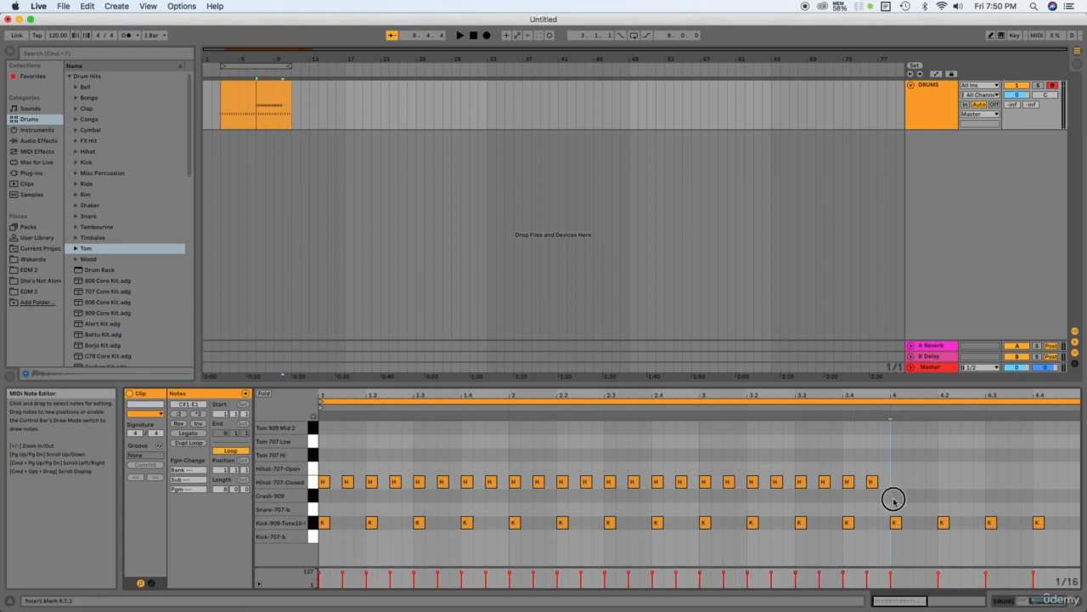
key(super+v)
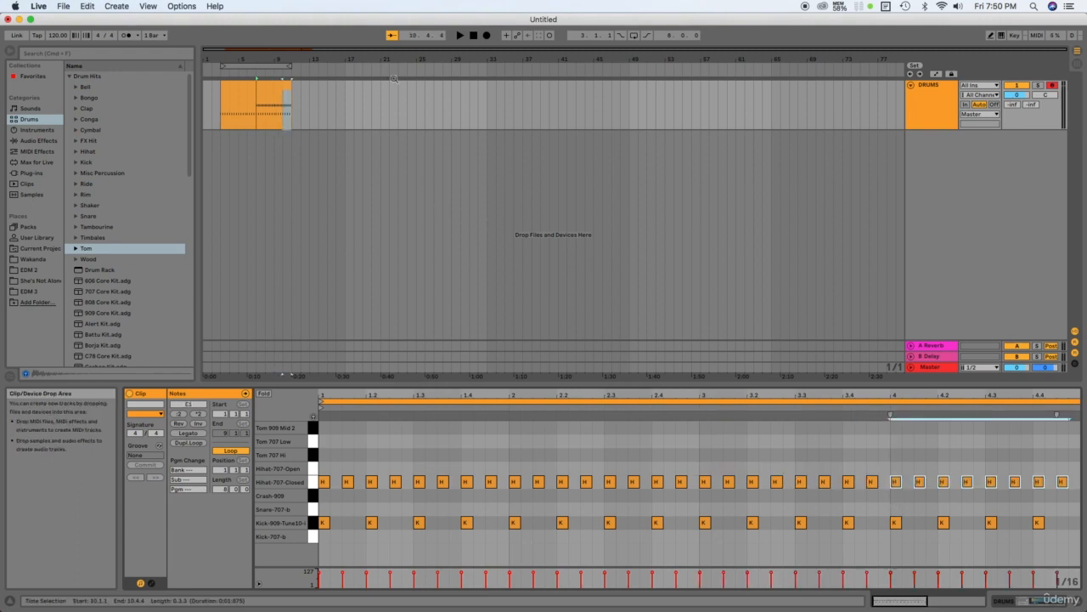
Compare the two clips, play back the second one with the hi-hats, and return to its start.
click(273, 120)
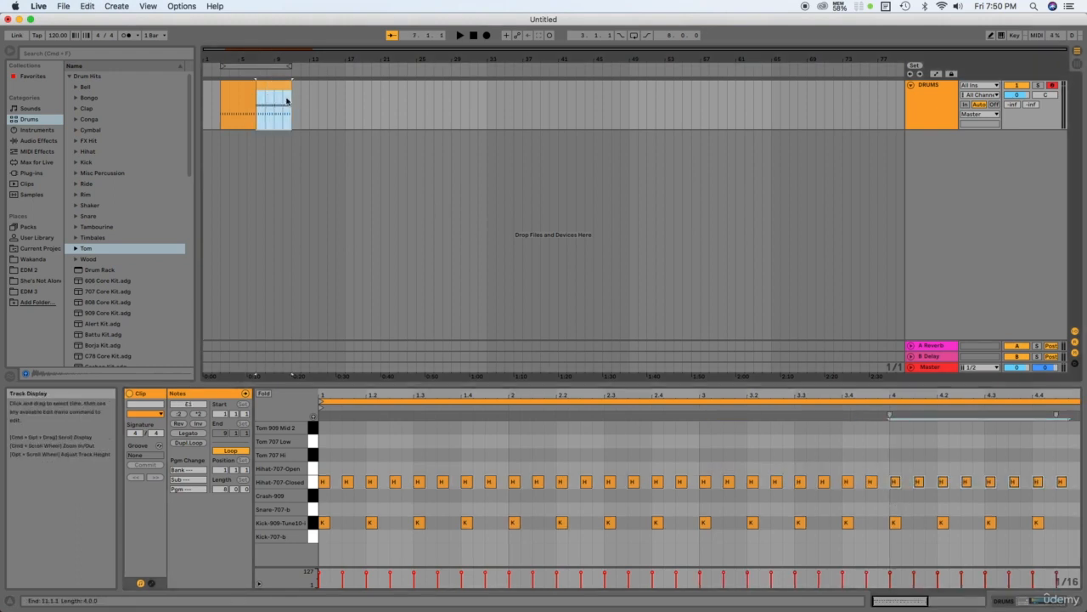
click(231, 91)
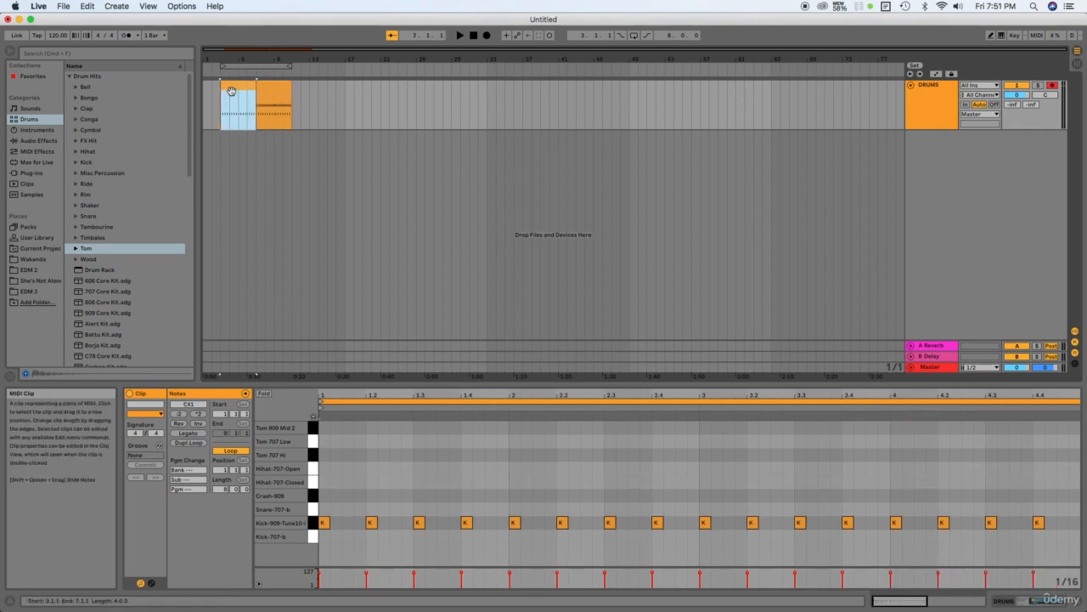
click(279, 85)
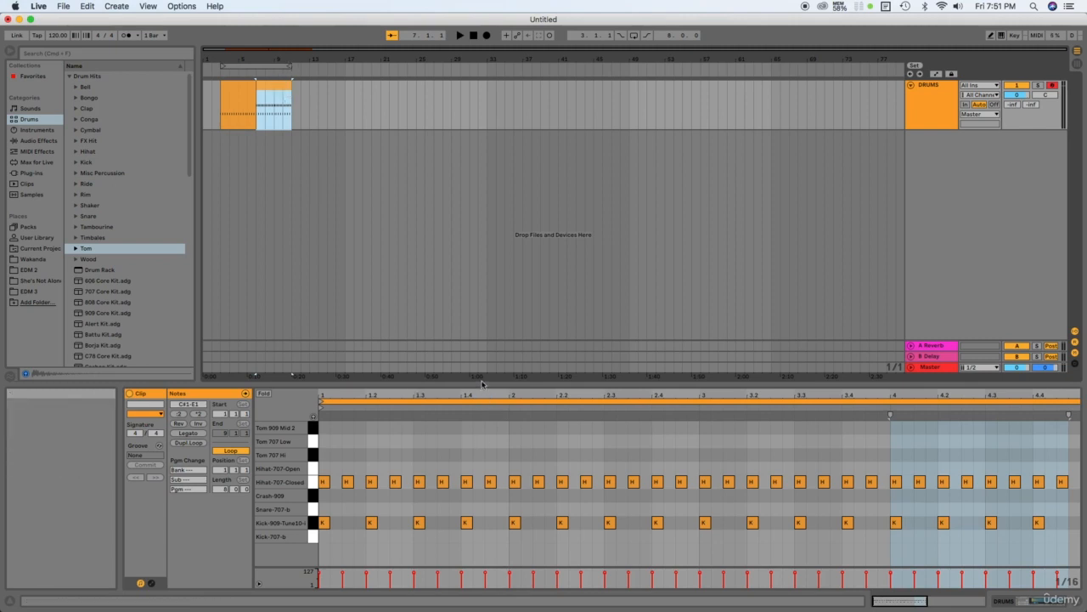
key(space)
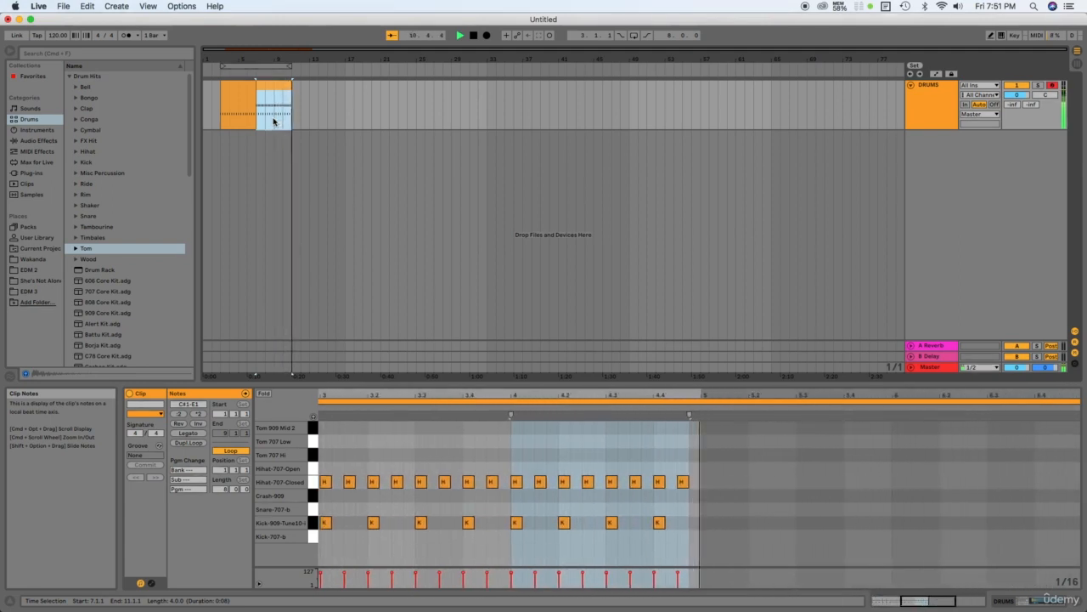
key(space)
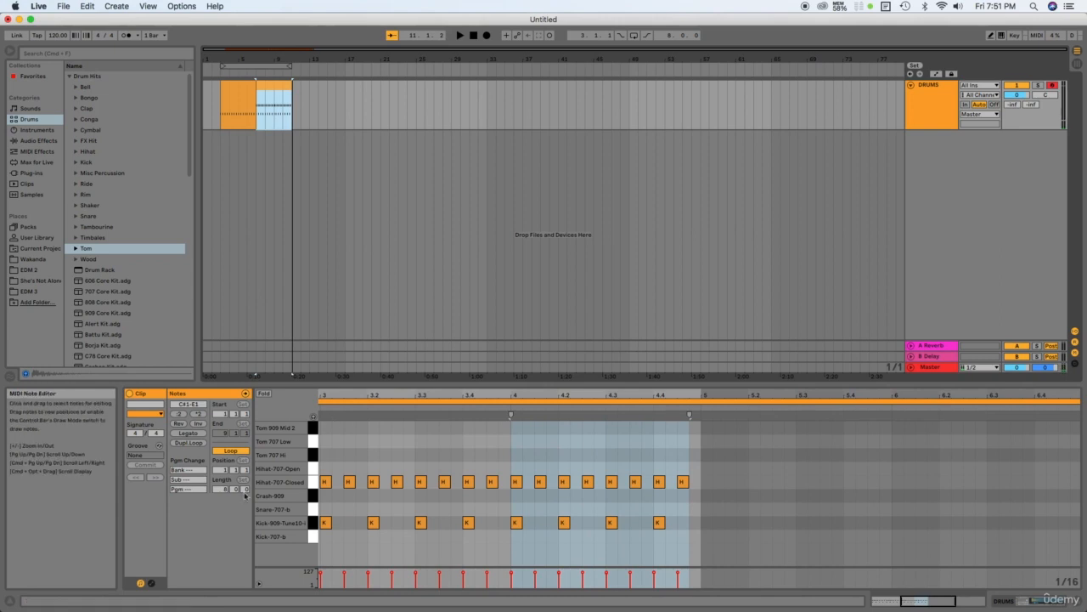
click(388, 455)
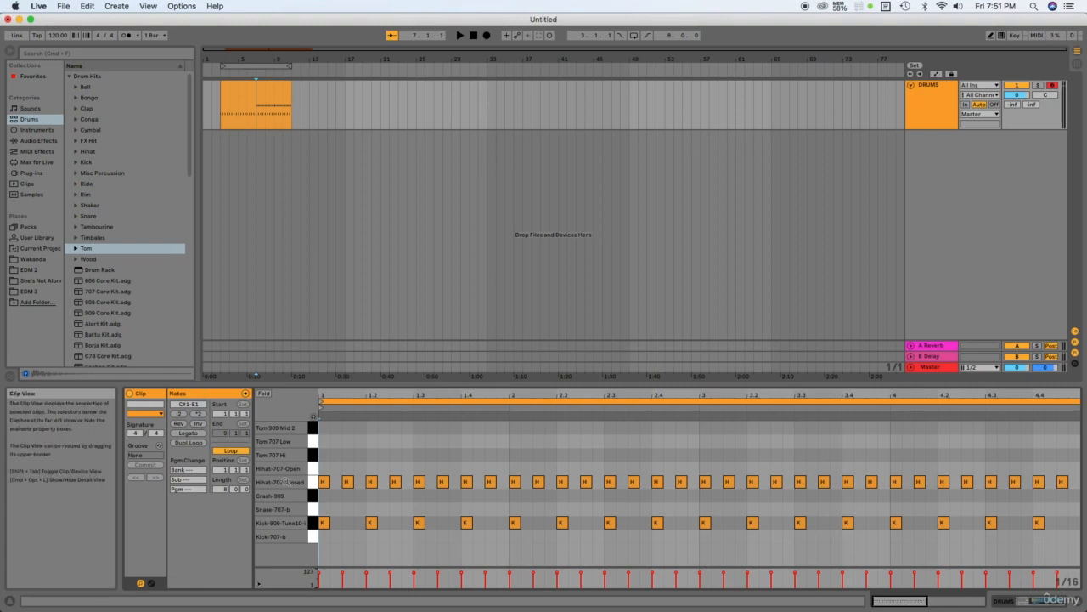
Show the Drum Rack and look through the Hihat samples in Drum Hits for an alternative closed hi-hat.
key(shift+Tab)
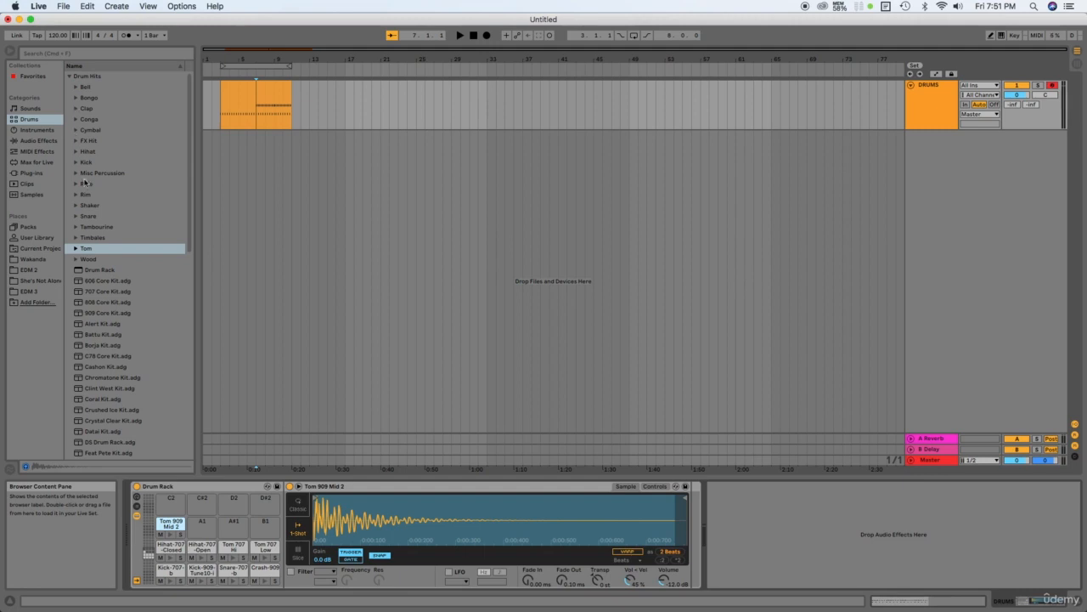
click(76, 154)
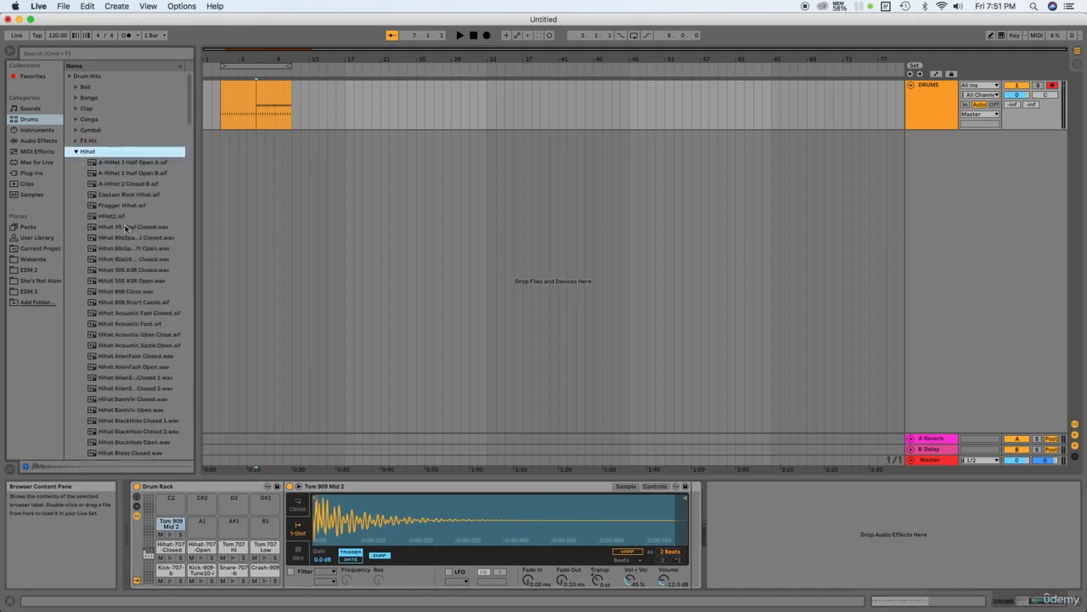
click(127, 271)
scroll(157, 347, down, 10)
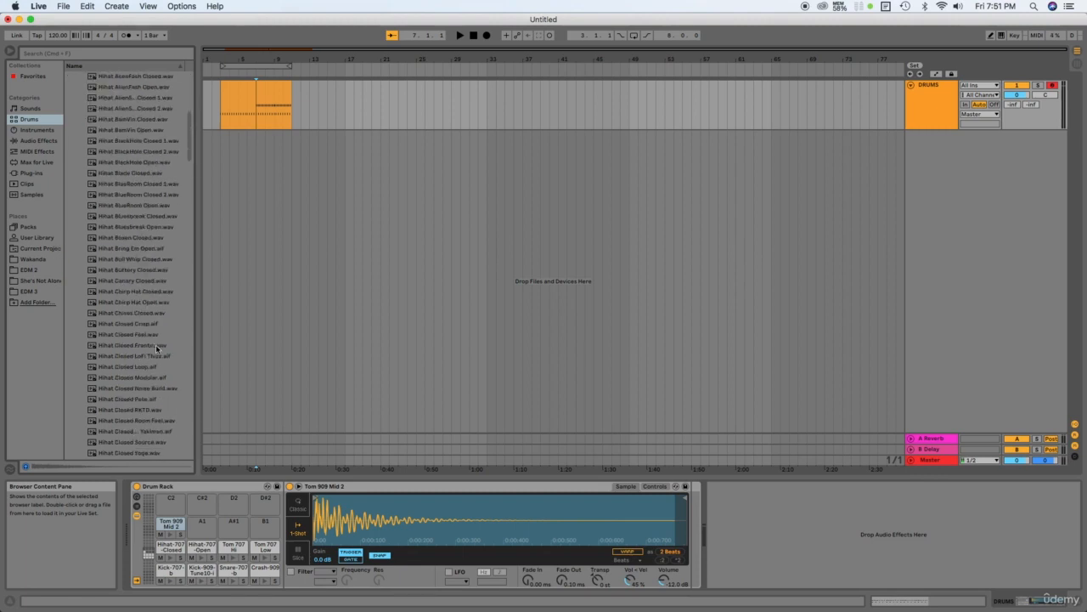
scroll(157, 347, down, 15)
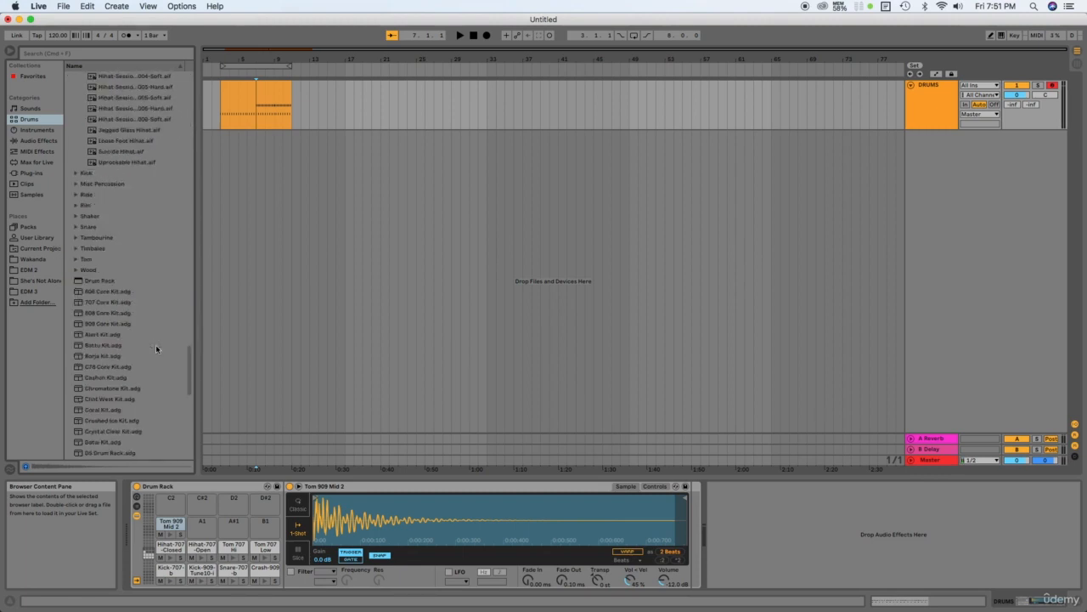
scroll(155, 344, up, 10)
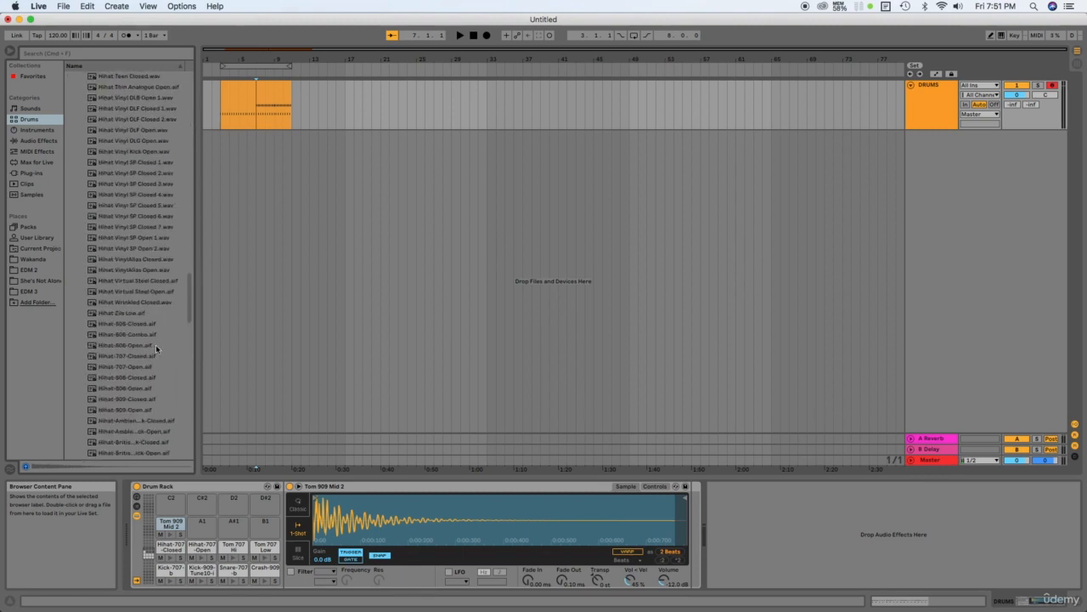
scroll(156, 347, up, 10)
scroll(141, 323, up, 15)
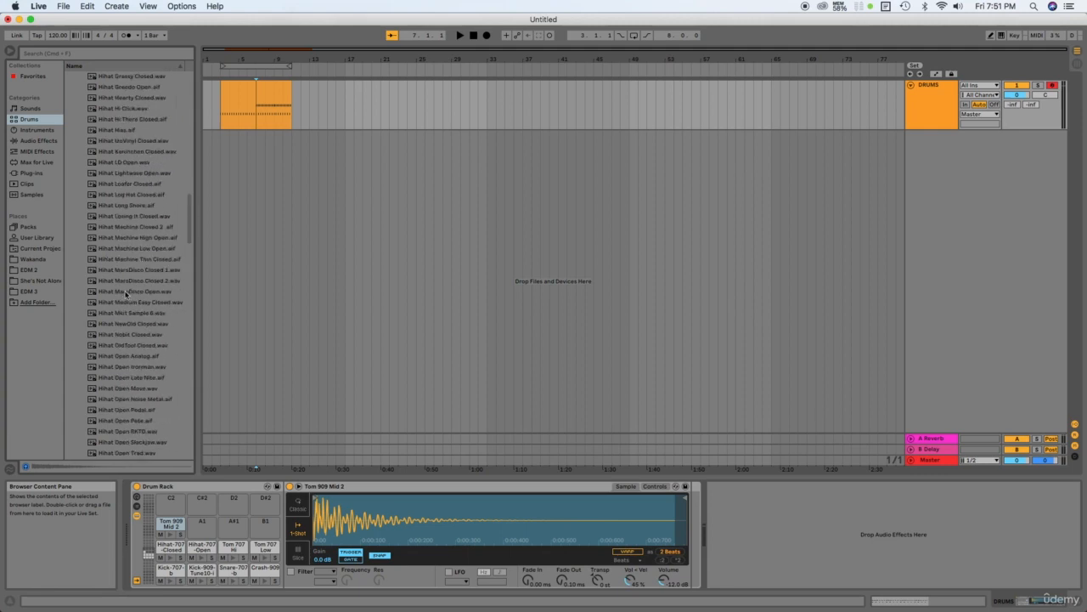
scroll(126, 294, up, 20)
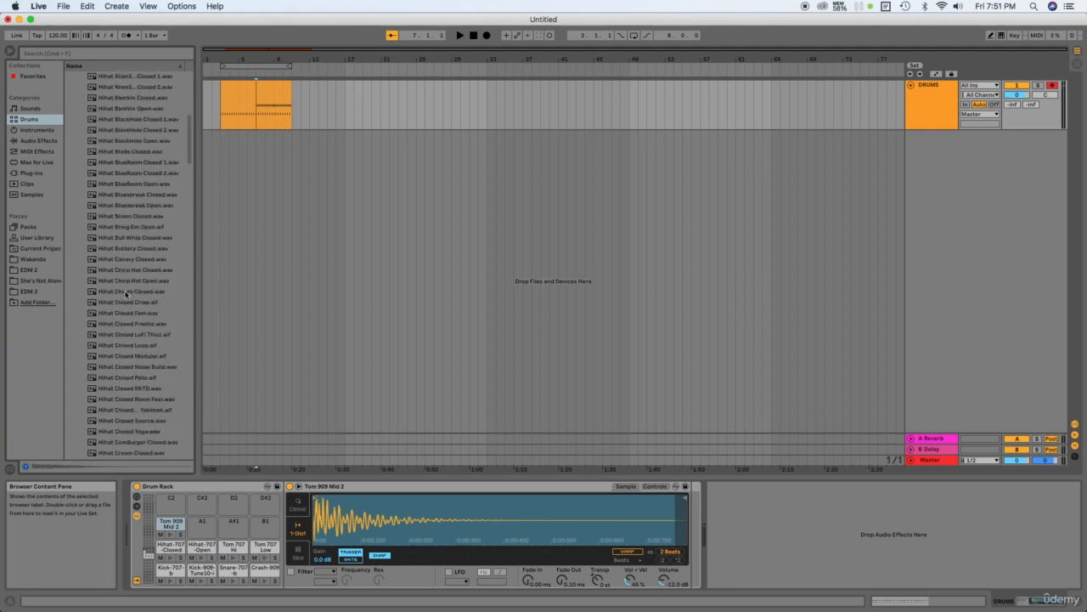
scroll(125, 294, up, 1)
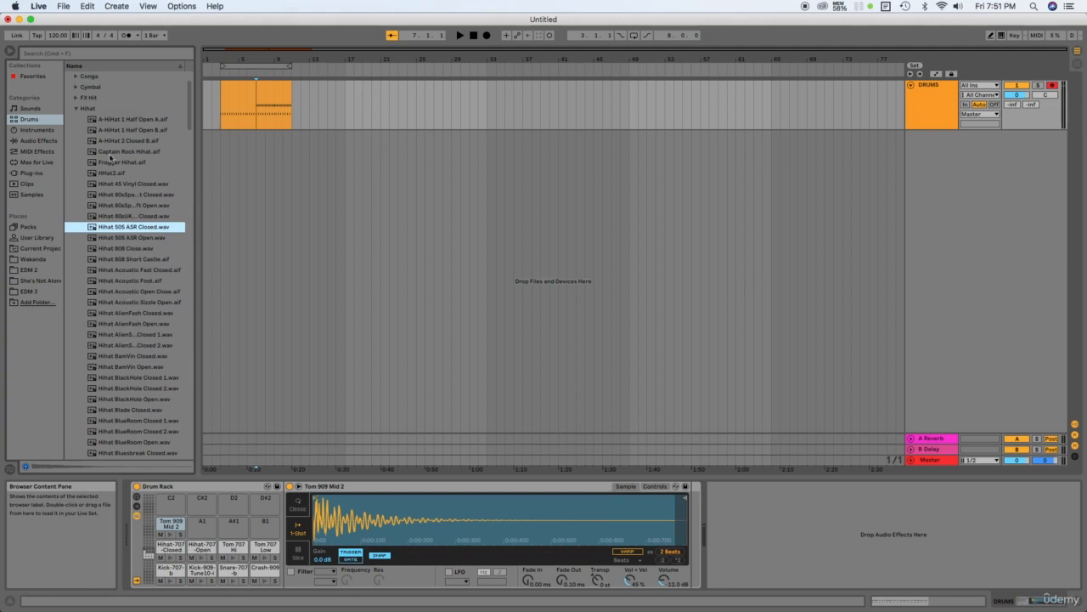
Audition the Hihat 808 Short Castle, Hihat 808 Close and the 80s open and closed hi-hat samples.
click(119, 259)
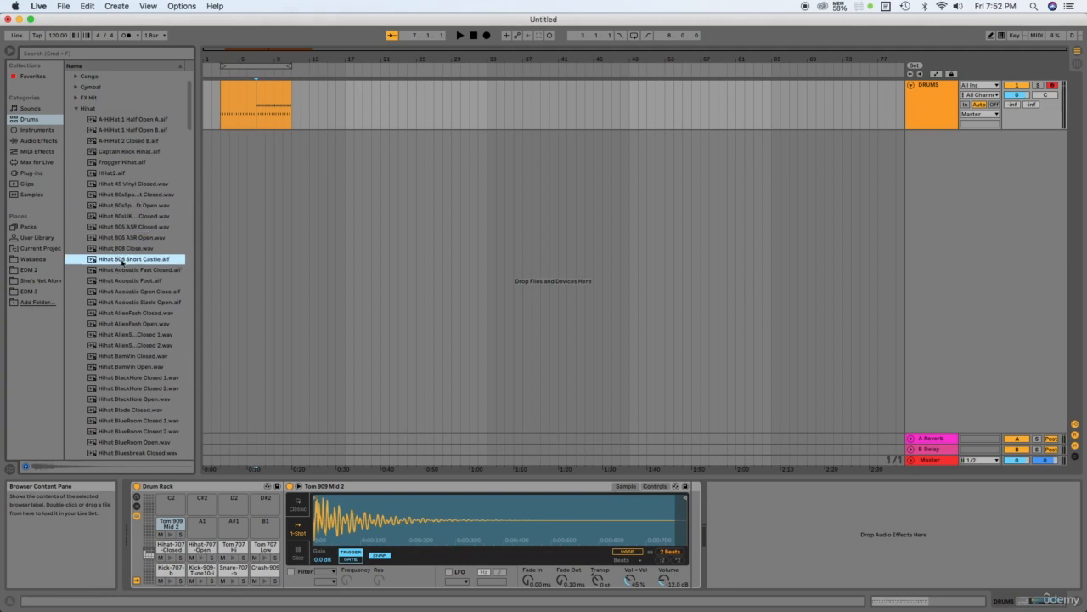
click(117, 251)
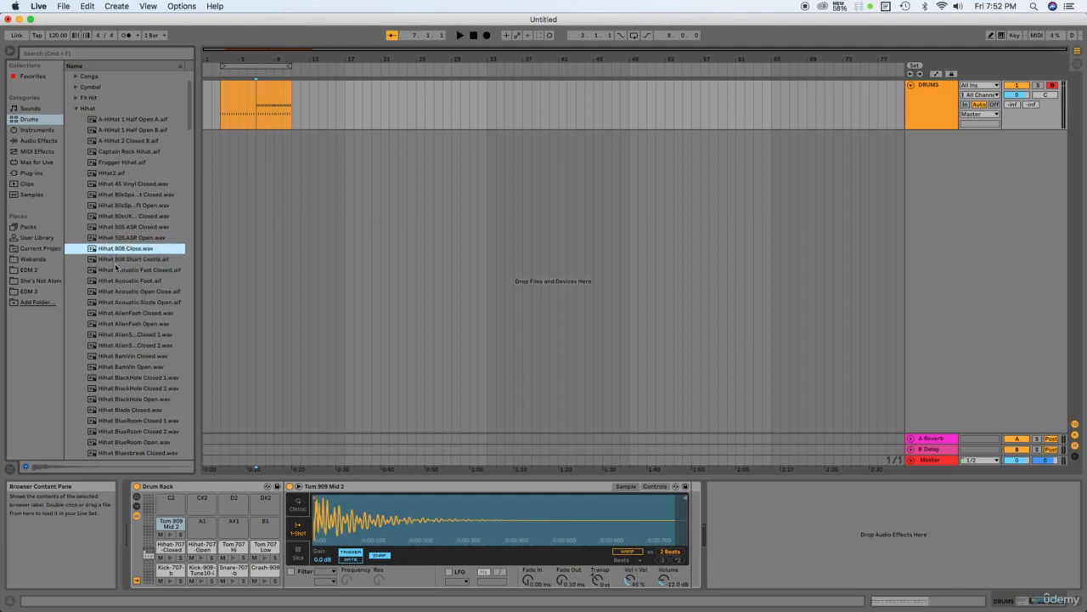
click(116, 260)
click(118, 249)
click(103, 205)
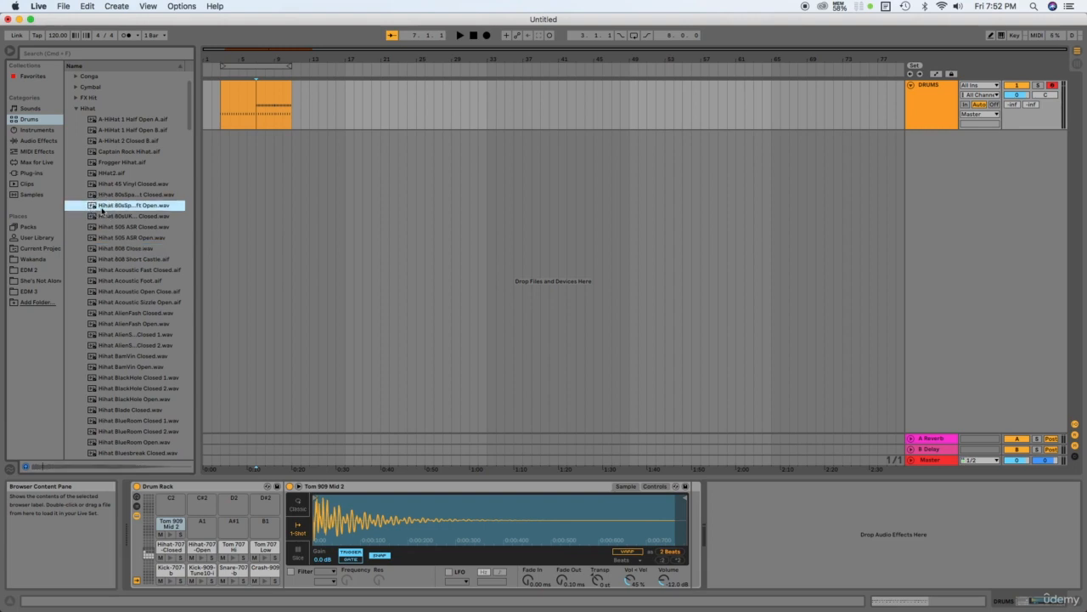
click(104, 196)
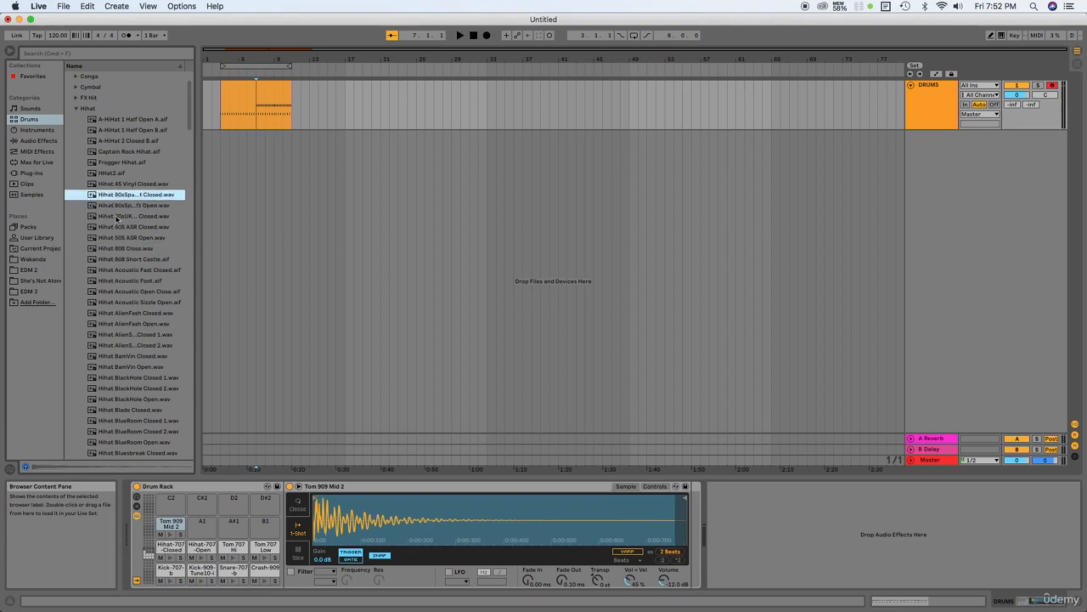
click(116, 216)
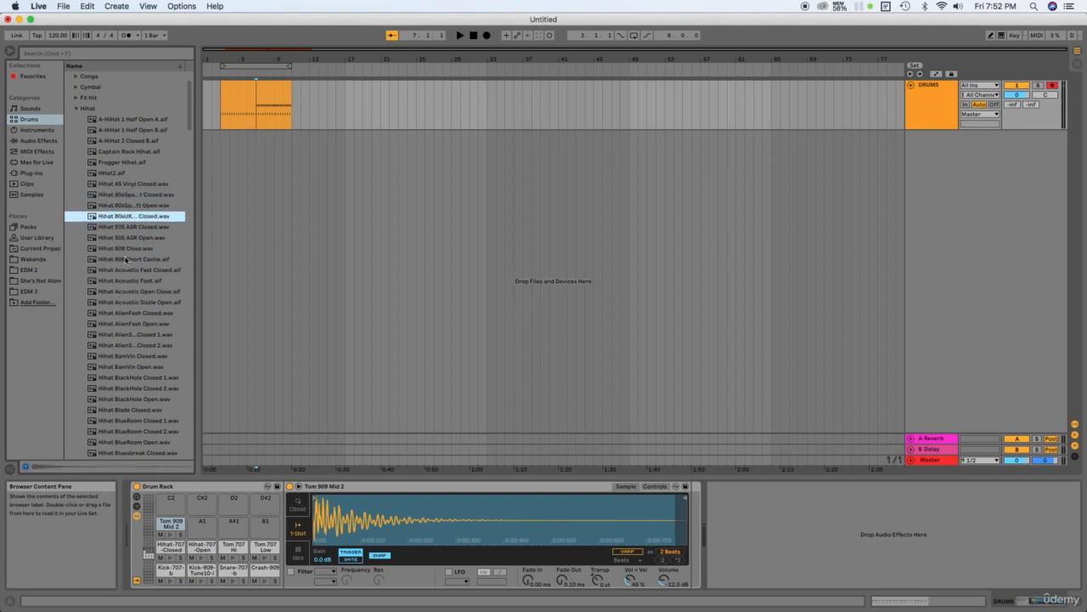
Replace the Hihat-707-Closed sample on Drum Rack pad E1 with Hihat 808 Close.wav.
click(108, 249)
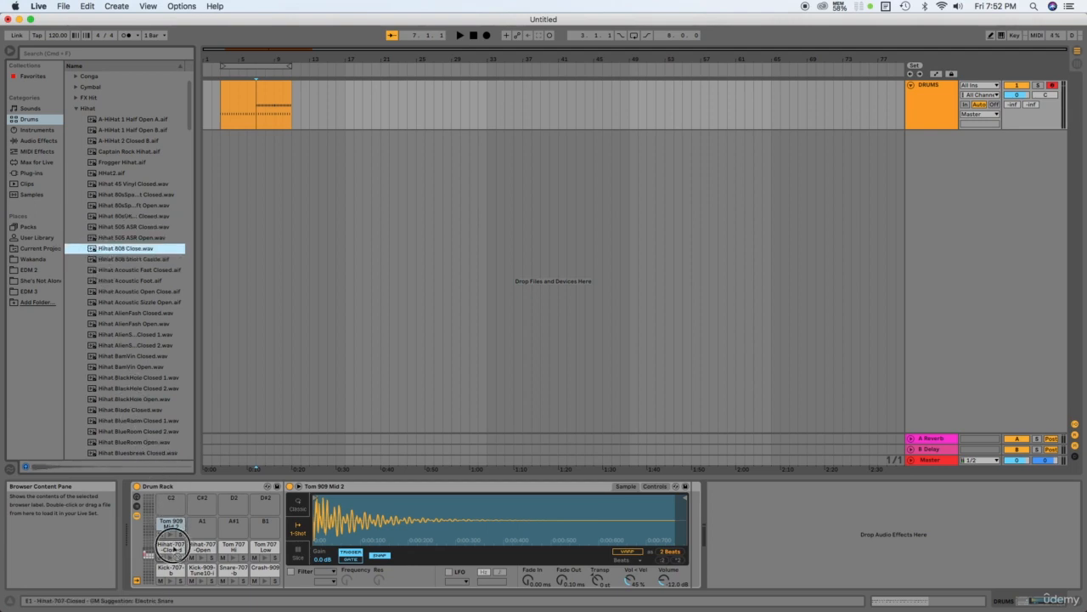
drag(173, 546, 172, 547)
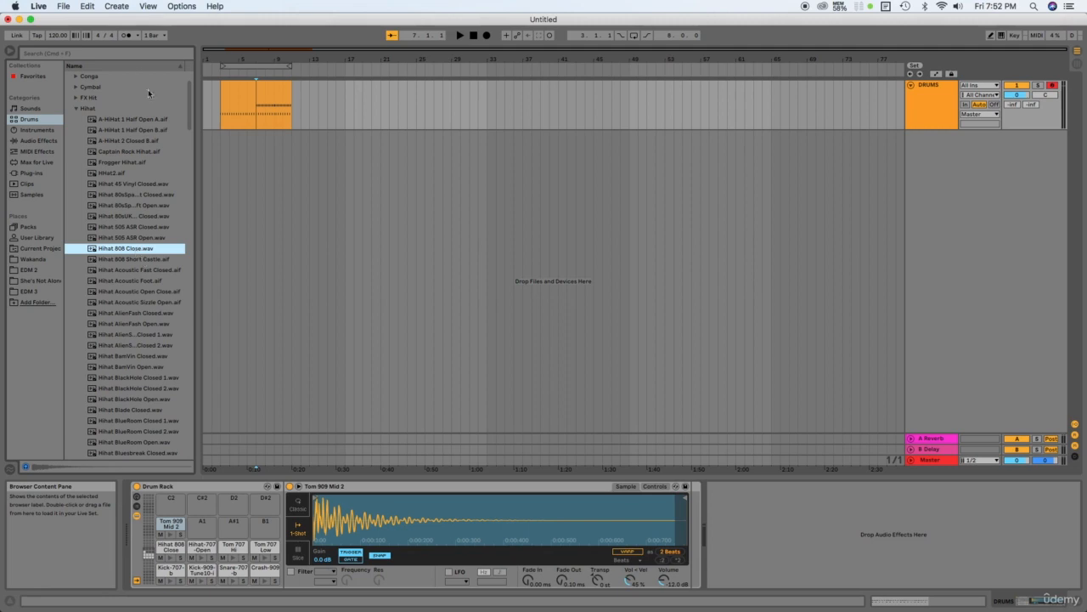
Search the Drums library for 808 and replace the Hihat-707-Open sample on Drum Rack pad F1 with Hihat-808-Open.aif.
click(99, 55)
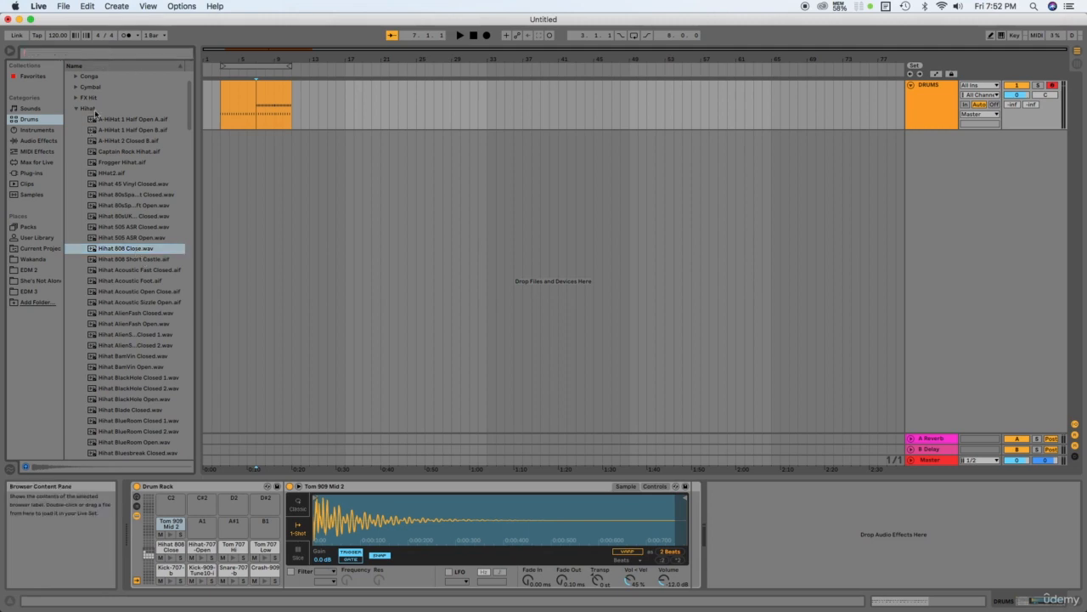
click(96, 110)
click(105, 57)
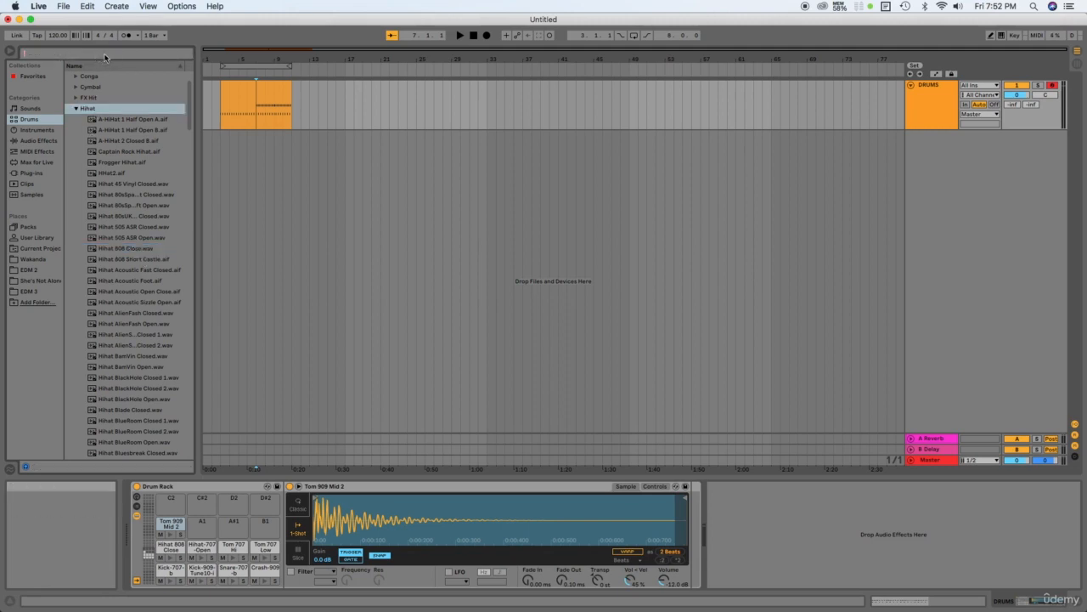
text(808)
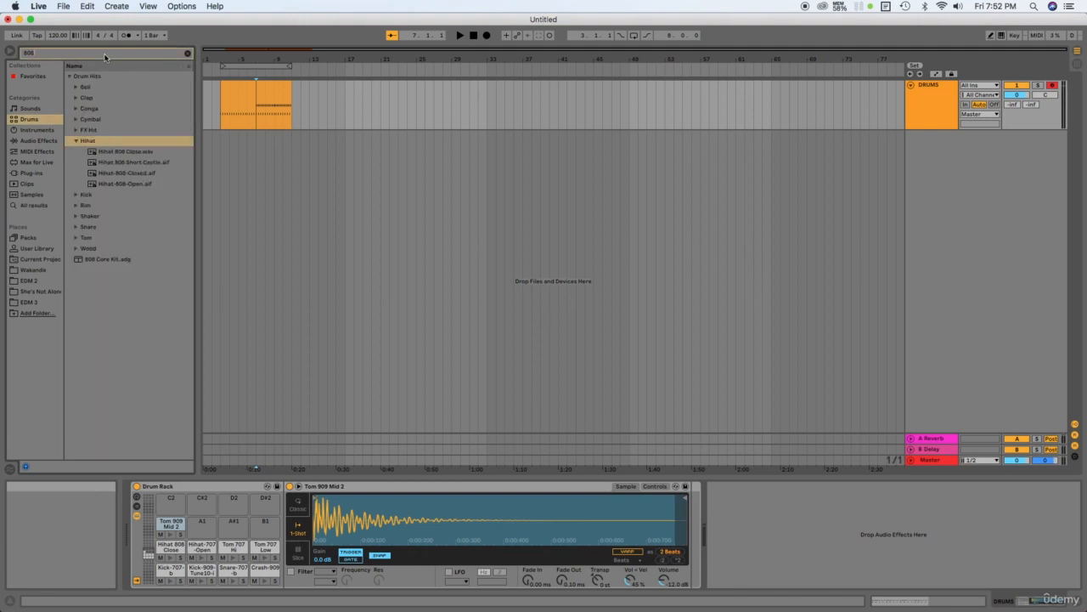
click(138, 184)
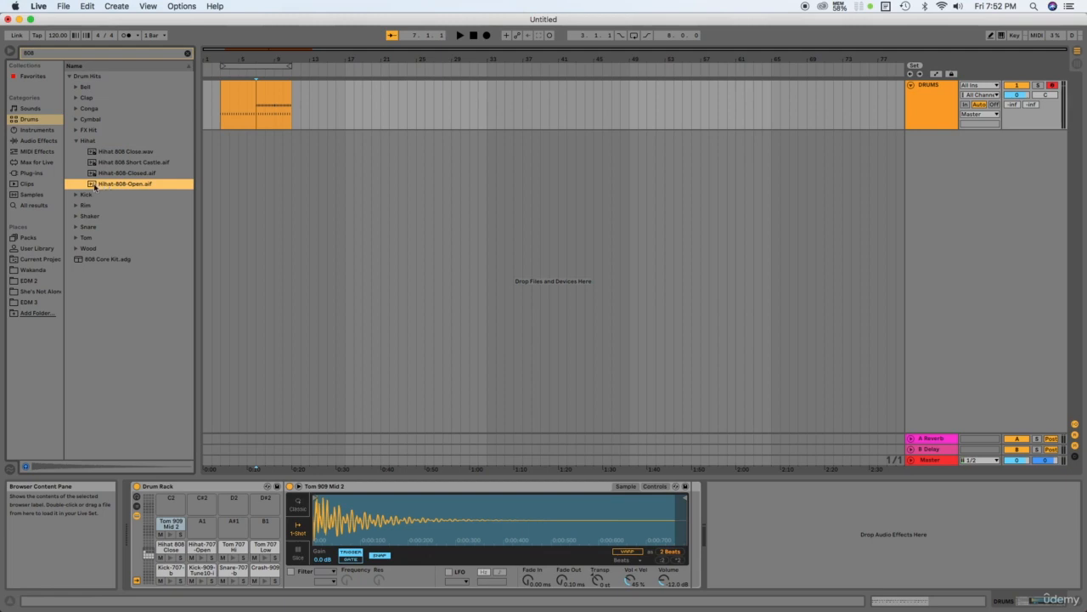
drag(95, 186, 204, 544)
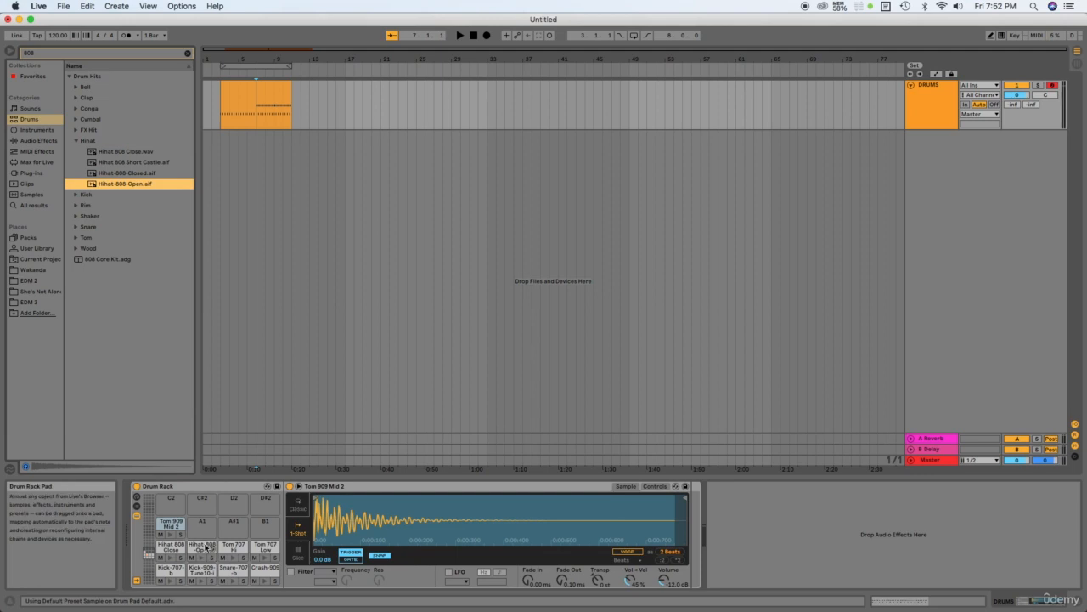
Show the second clip's notes and play it back with the 808 hi-hat sample.
key(shift+Tab)
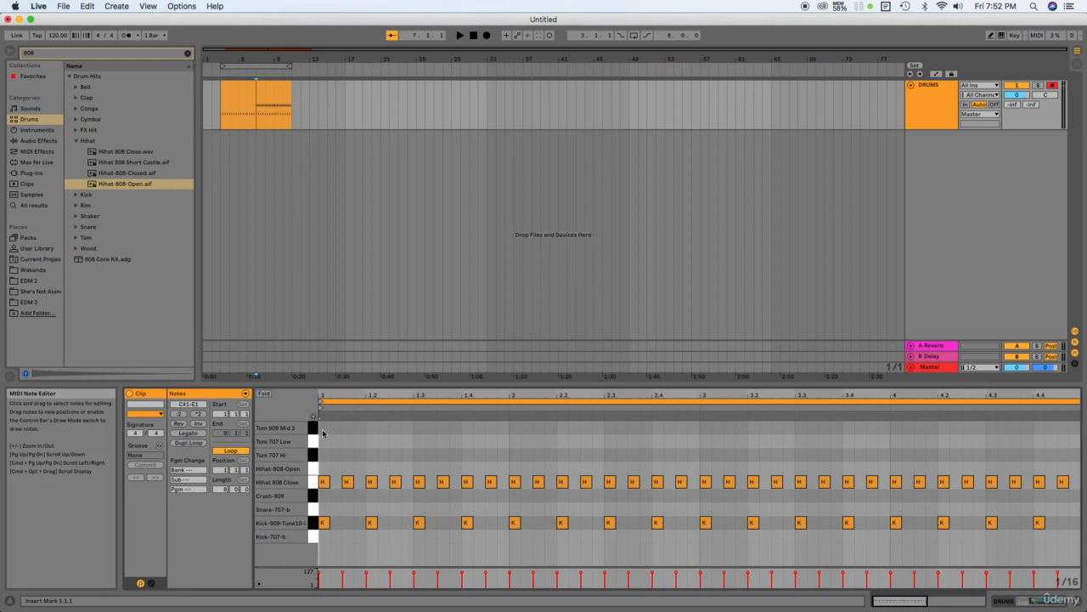
key(space)
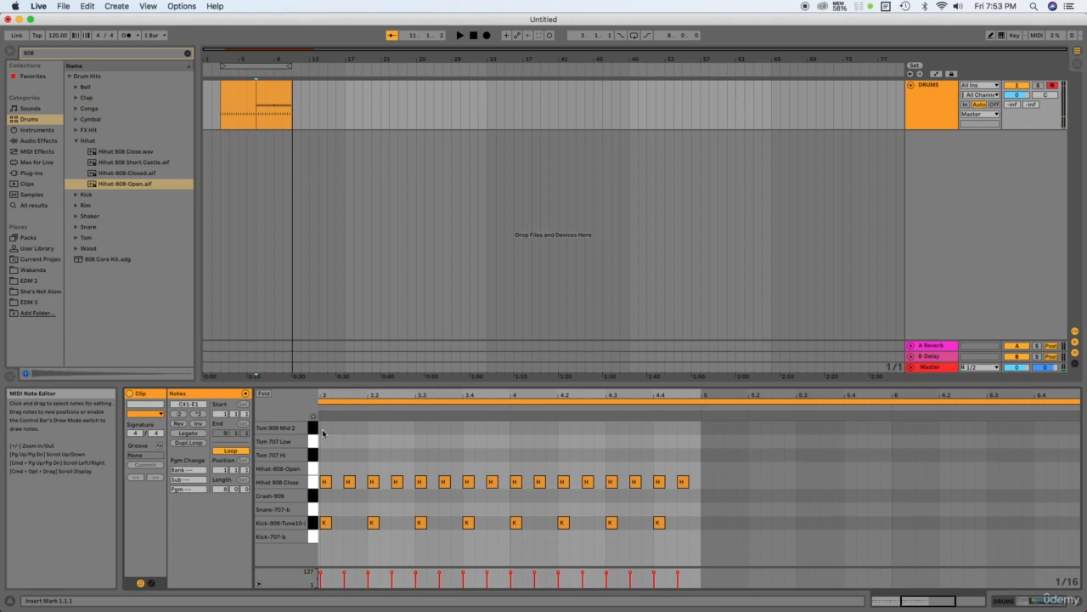
click(277, 82)
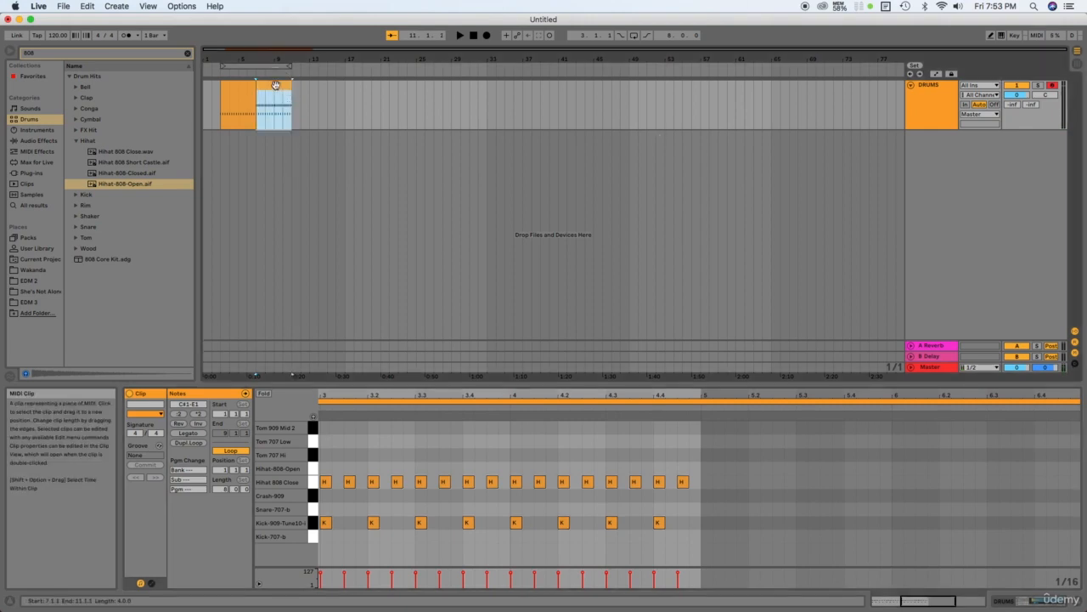
drag(235, 85, 277, 88)
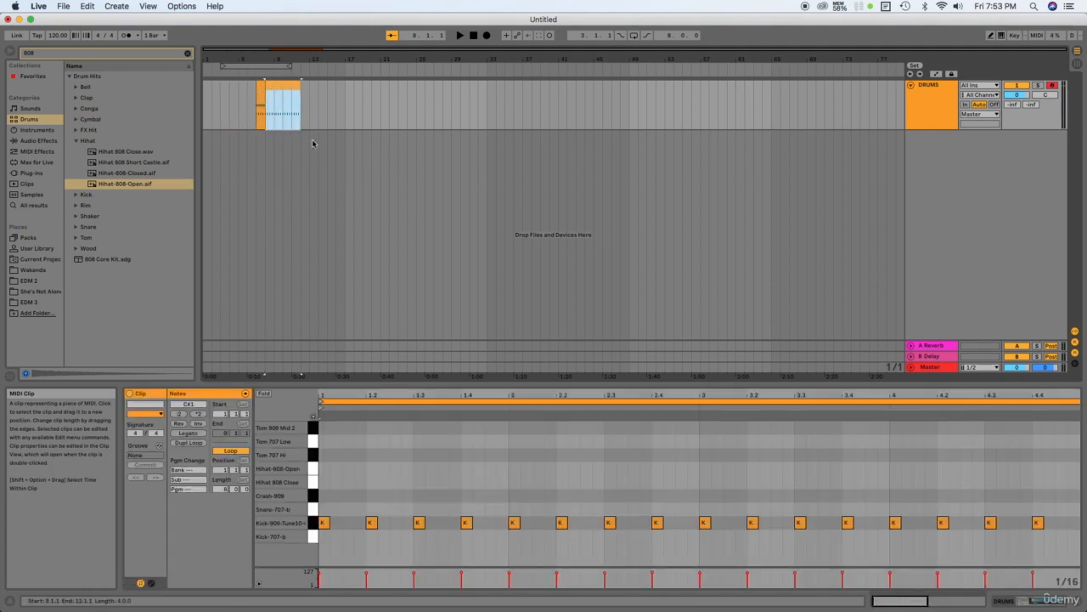
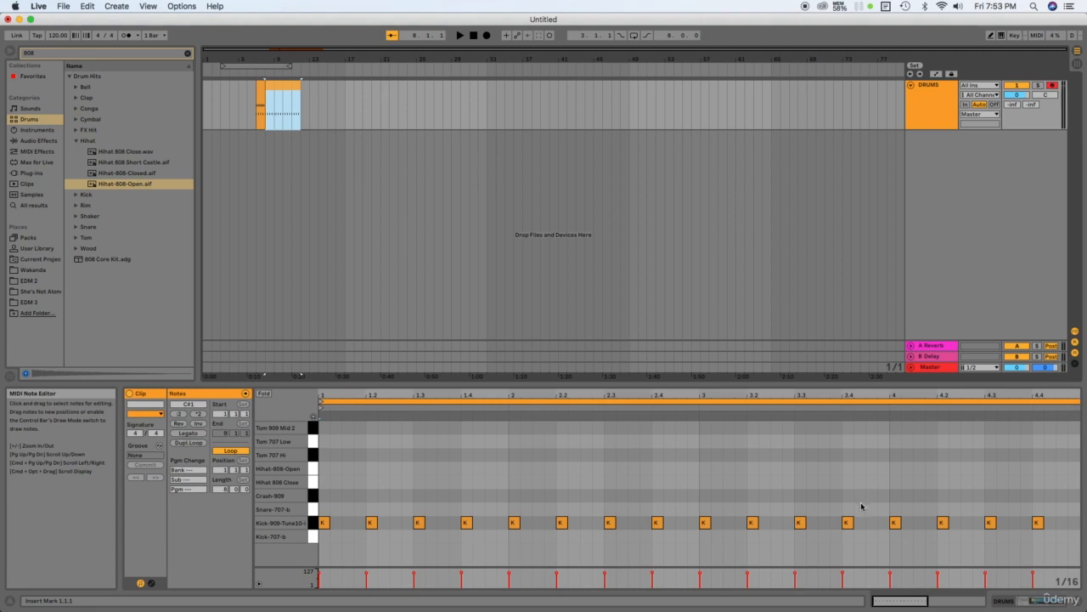
drag(861, 506, 316, 540)
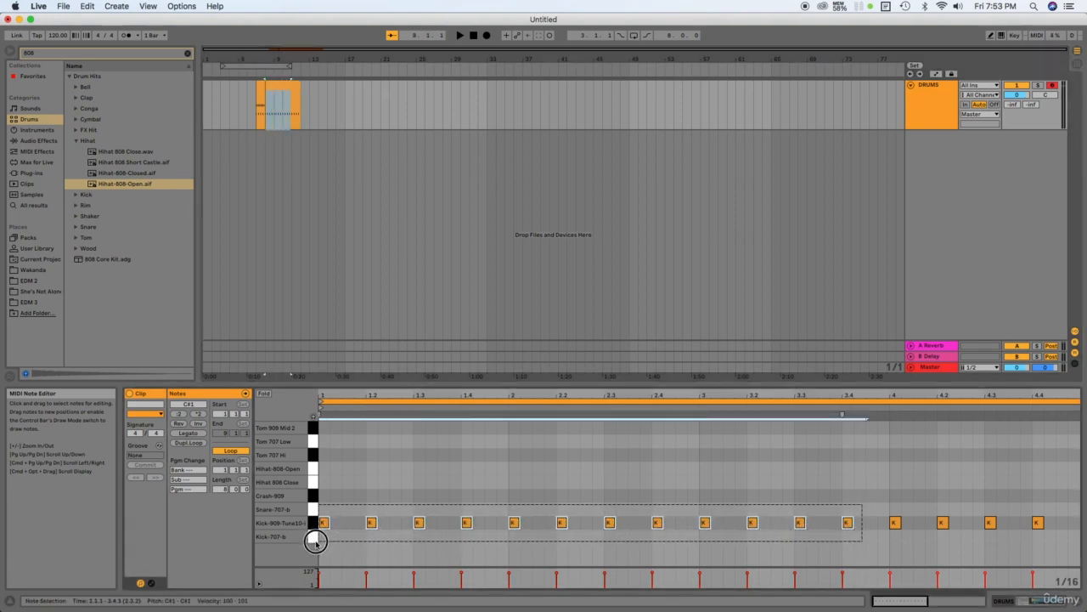
drag(316, 540, 359, 546)
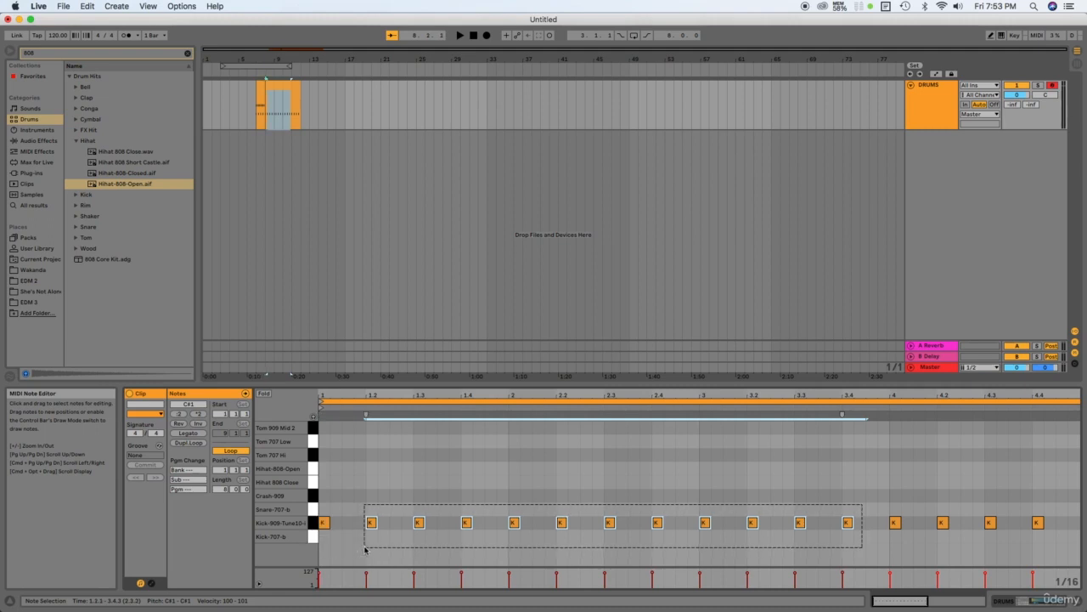
click(389, 499)
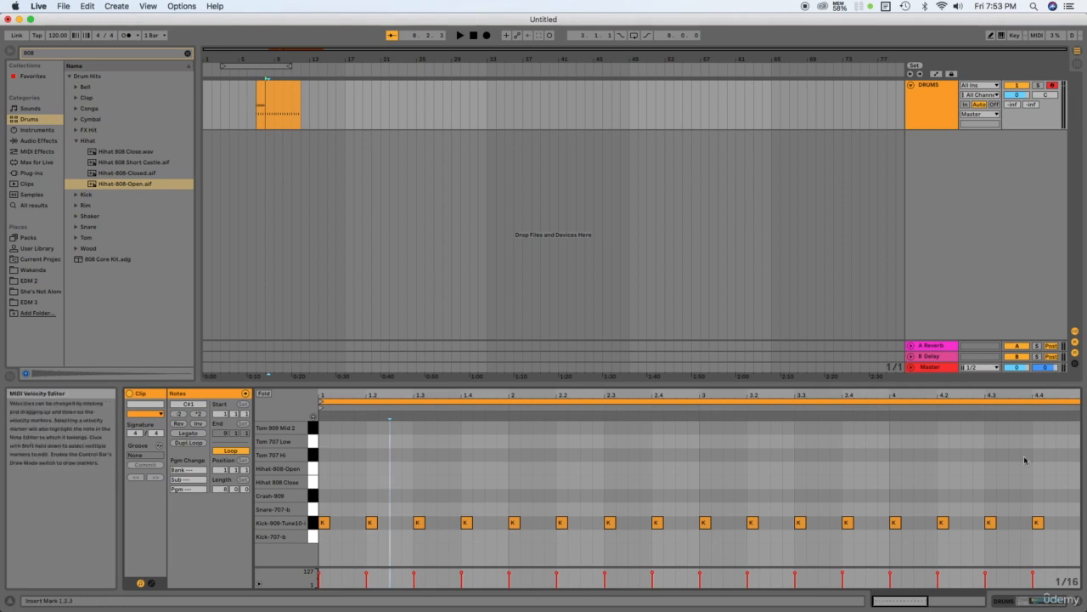
click(271, 80)
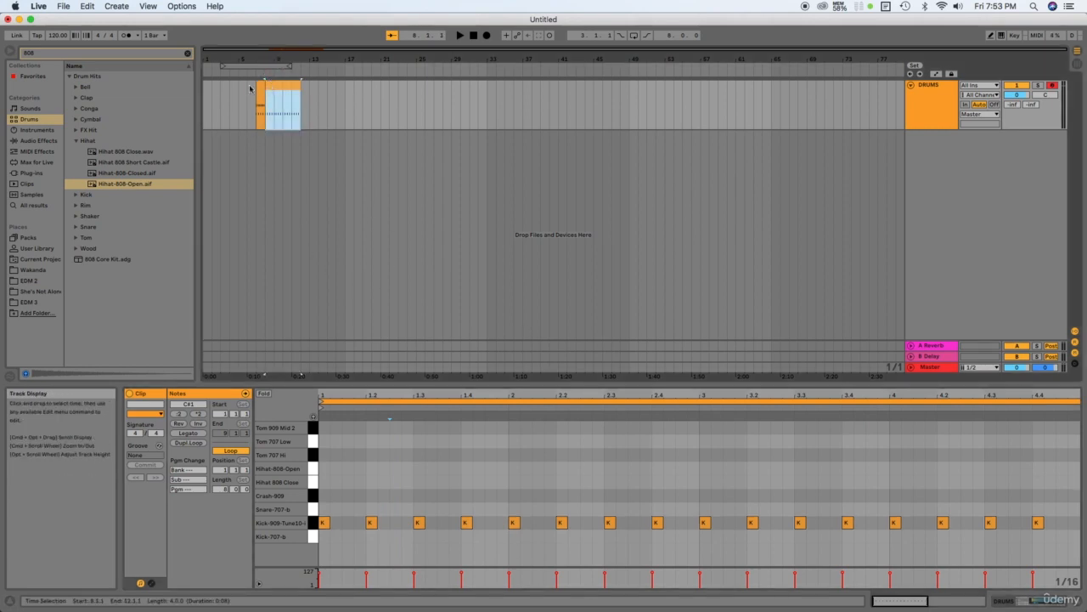
click(229, 169)
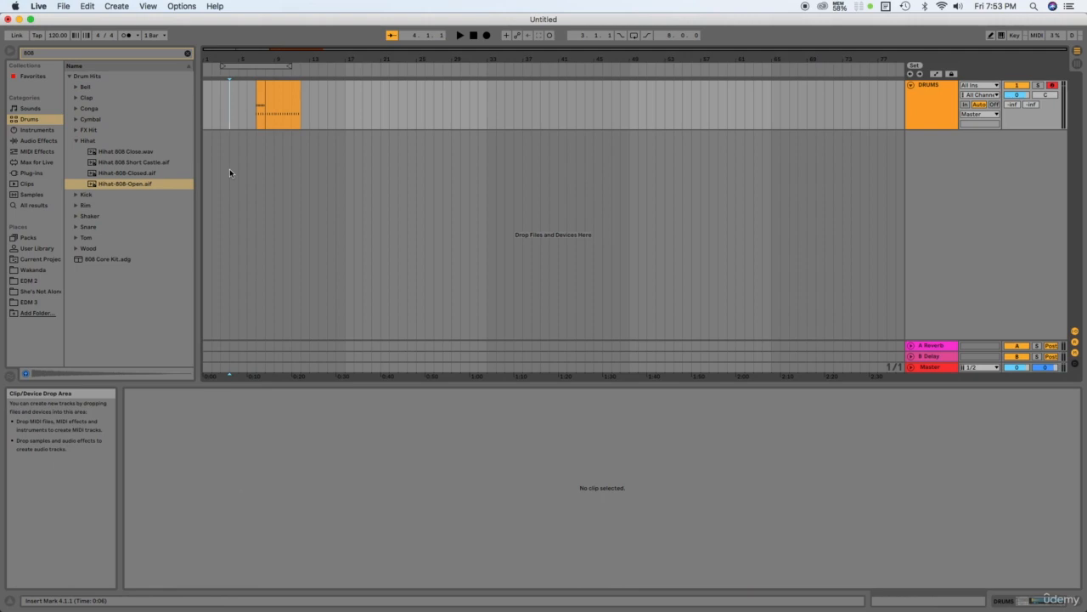
key(super+v)
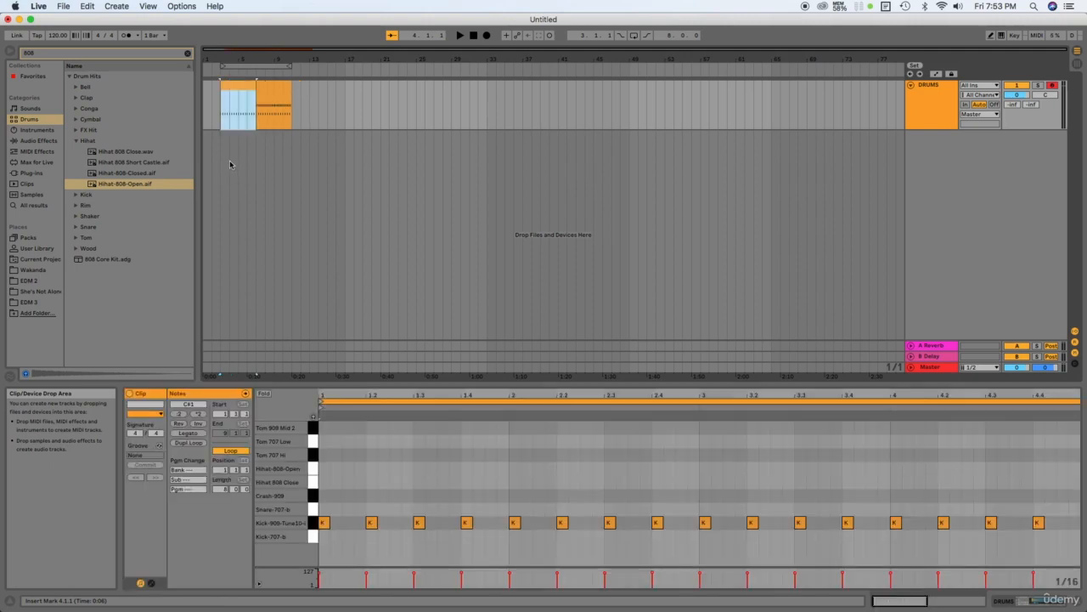
In the second clip, move the closed hi-hat note at 2.4.3 up to the Hihat-808-Open row.
click(264, 88)
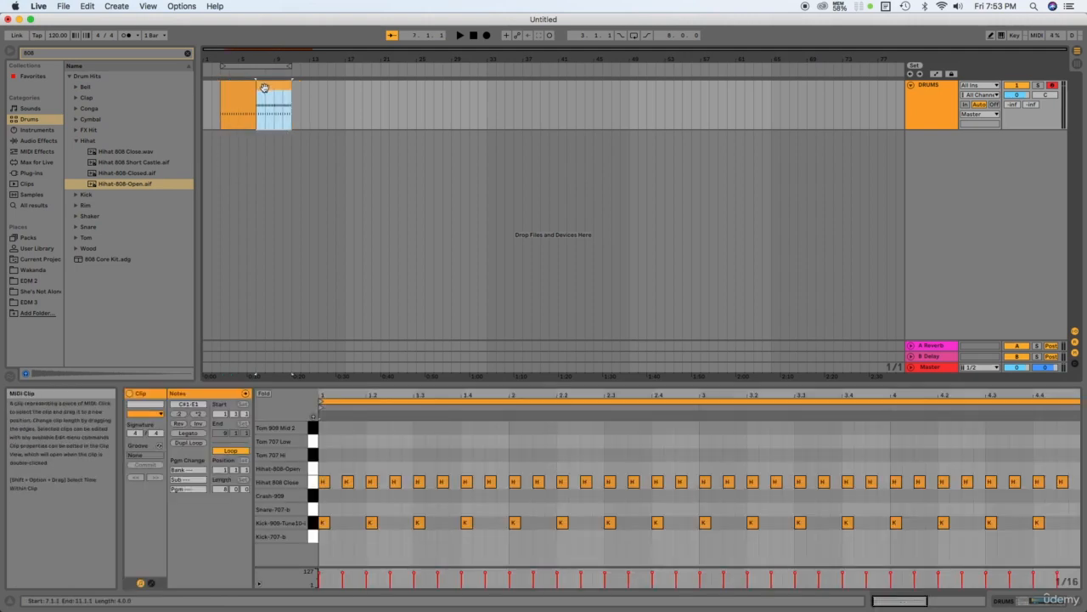
click(331, 448)
click(321, 453)
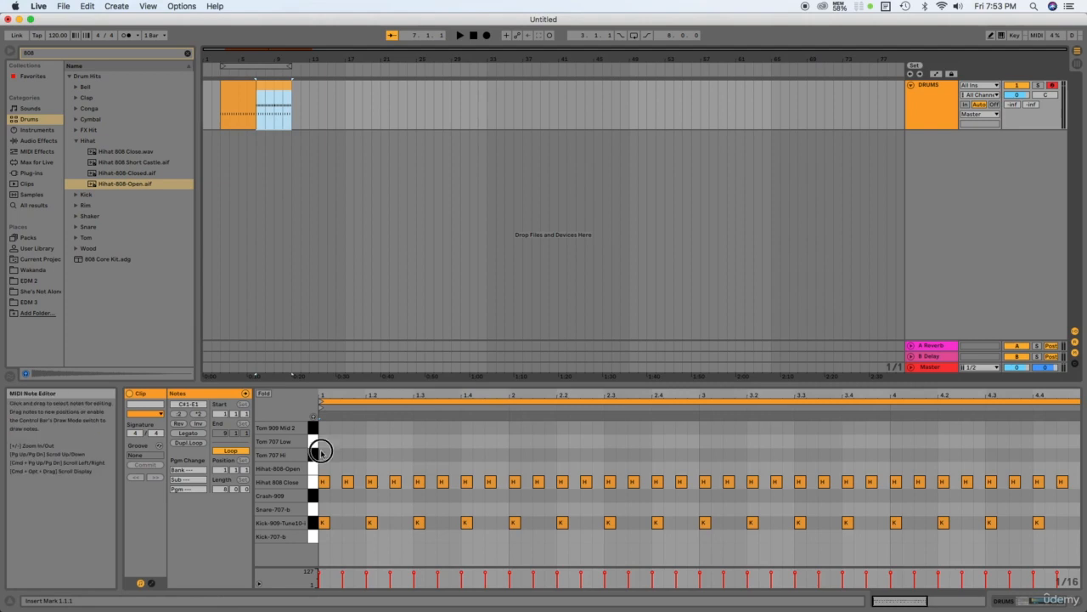
drag(328, 450, 683, 498)
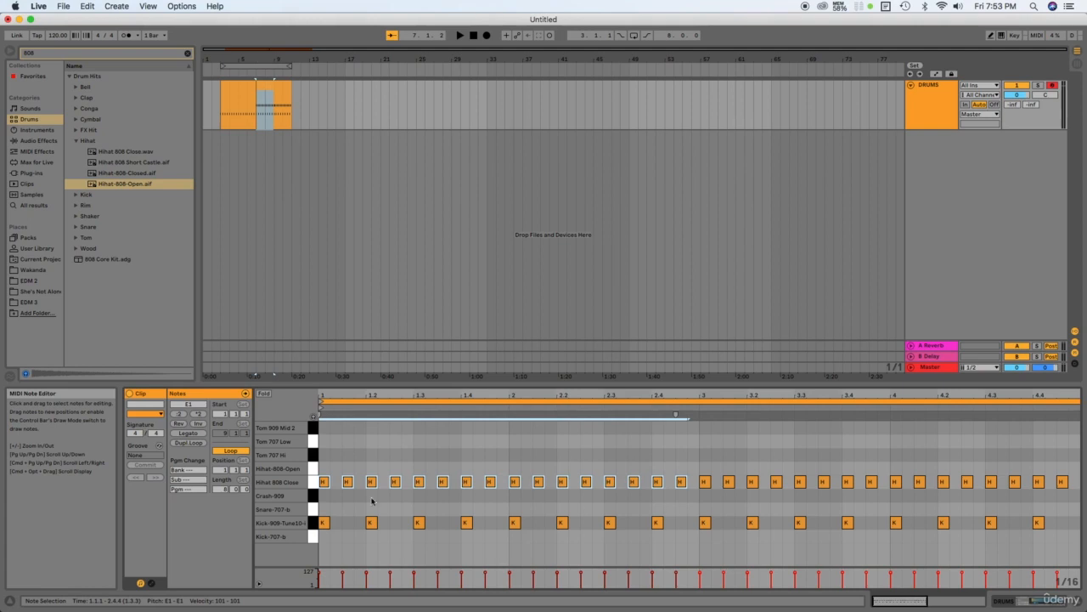
click(342, 463)
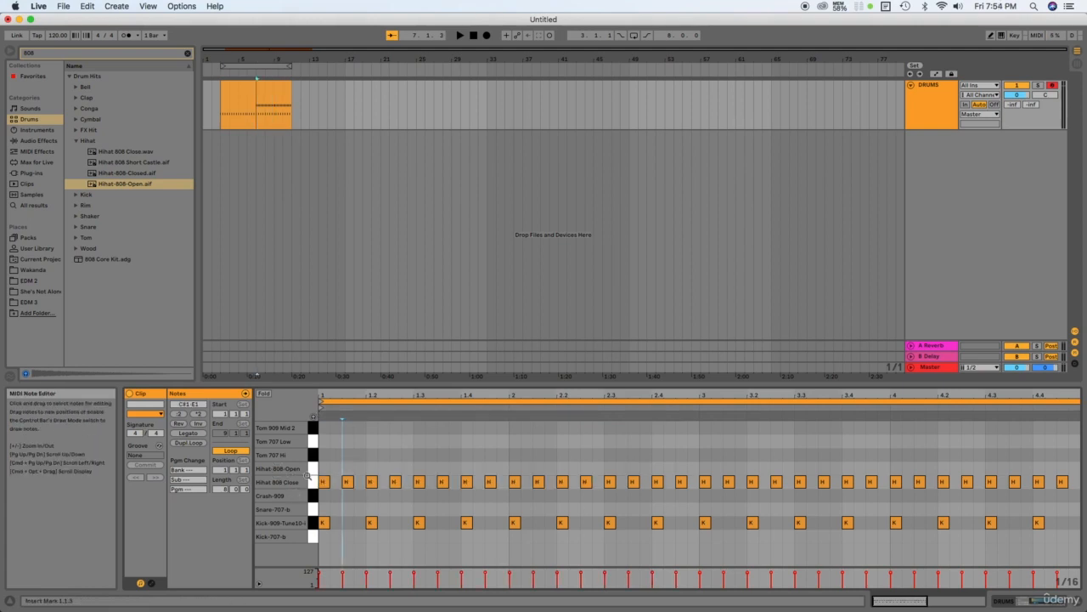
click(681, 482)
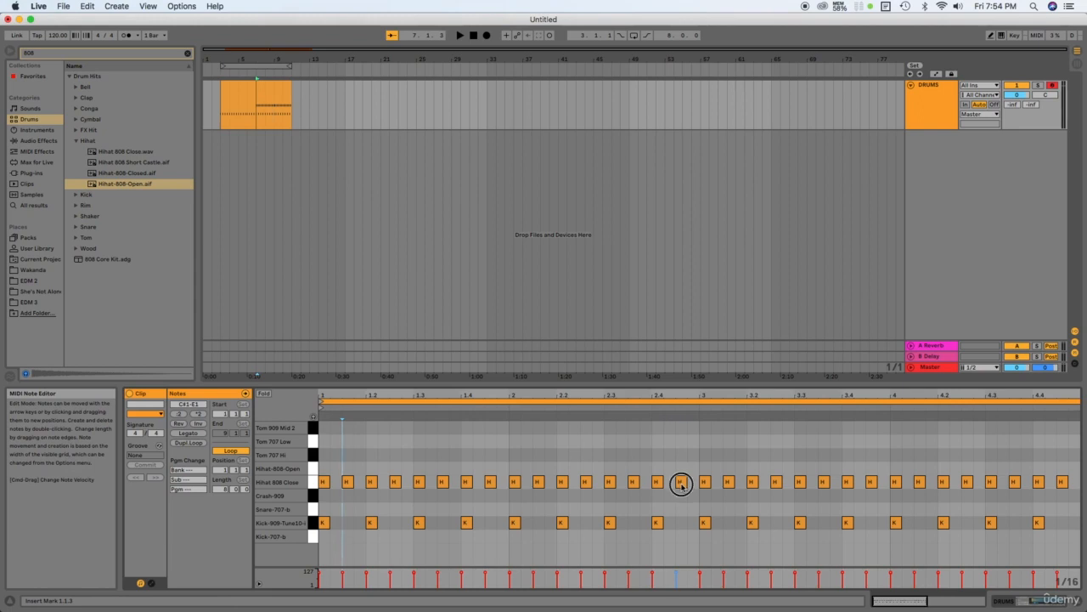
drag(681, 482, 684, 469)
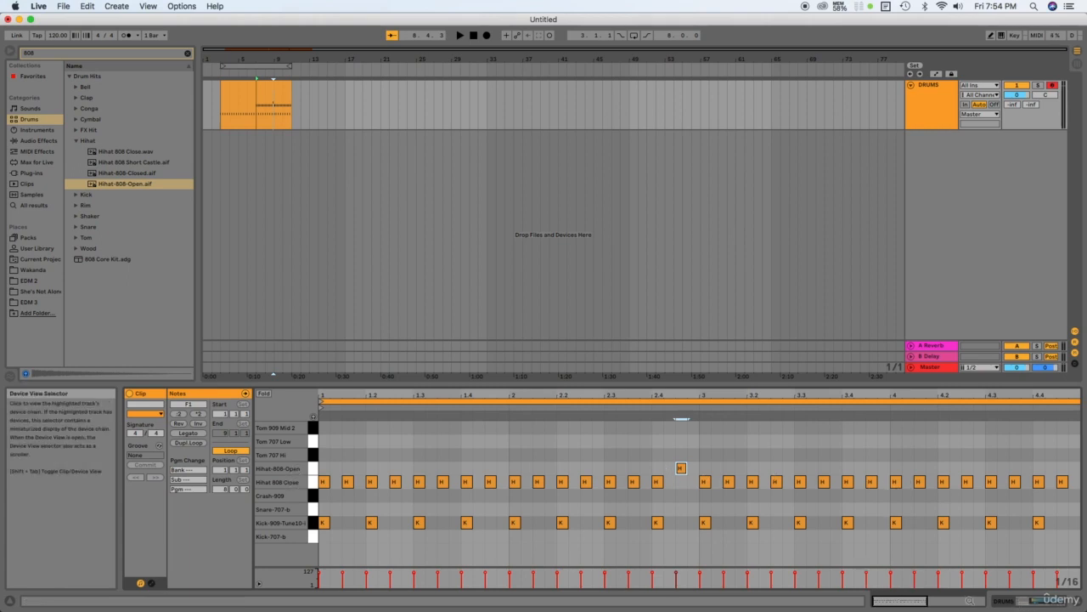
Move the last closed hi-hat note of bars 1, 3 and 4 up to the Hihat-808-Open row.
mouse_move(896, 602)
mouse_down()
mouse_move(926, 603)
mouse_move(898, 602)
mouse_up()
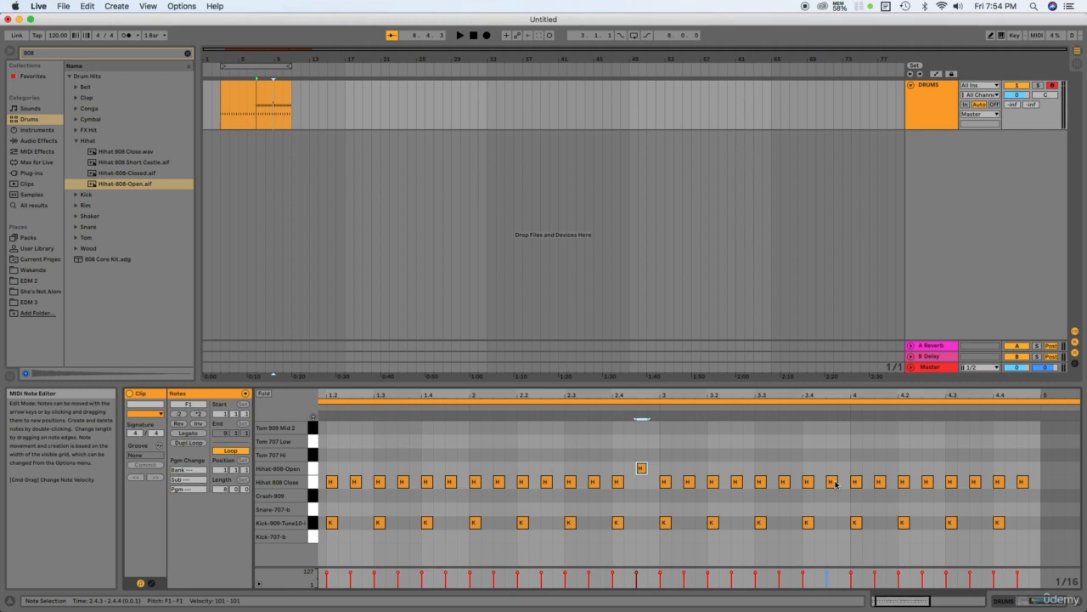
click(452, 482)
drag(453, 485, 453, 471)
click(882, 483)
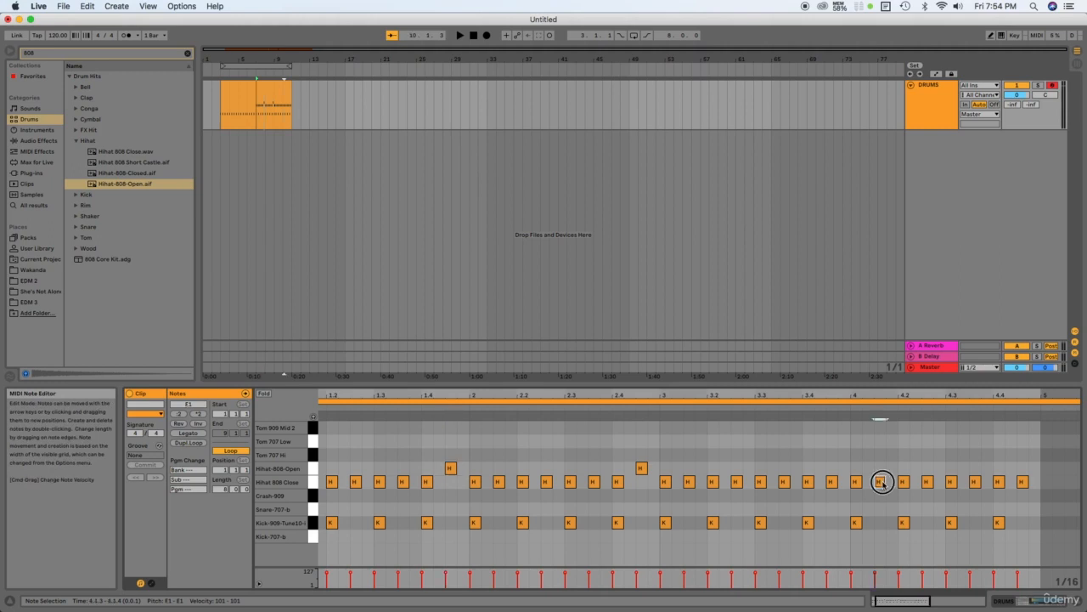
drag(833, 486, 833, 469)
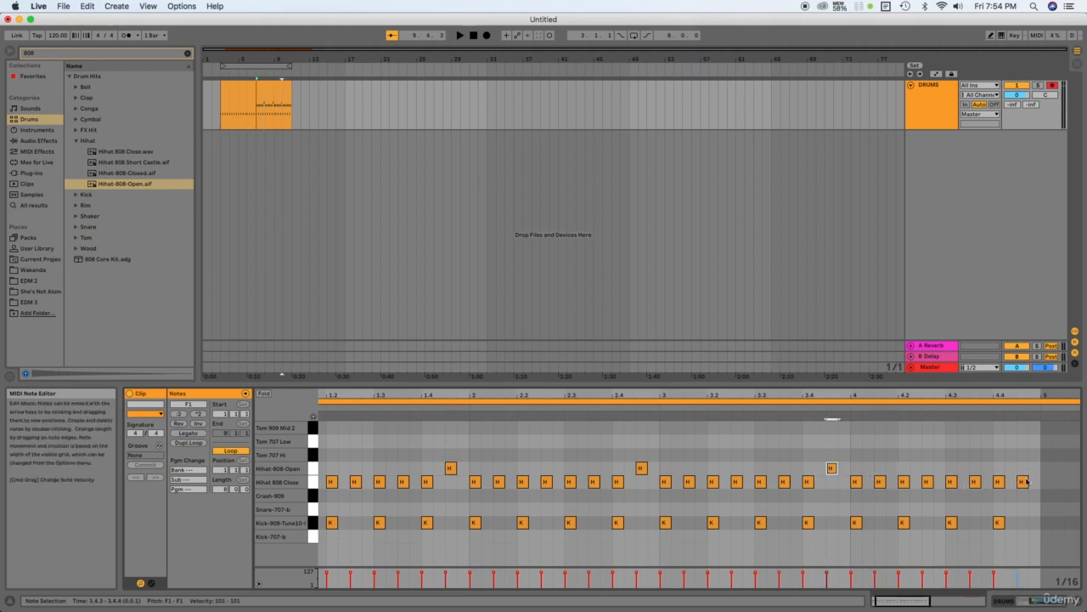
drag(1028, 487, 1027, 474)
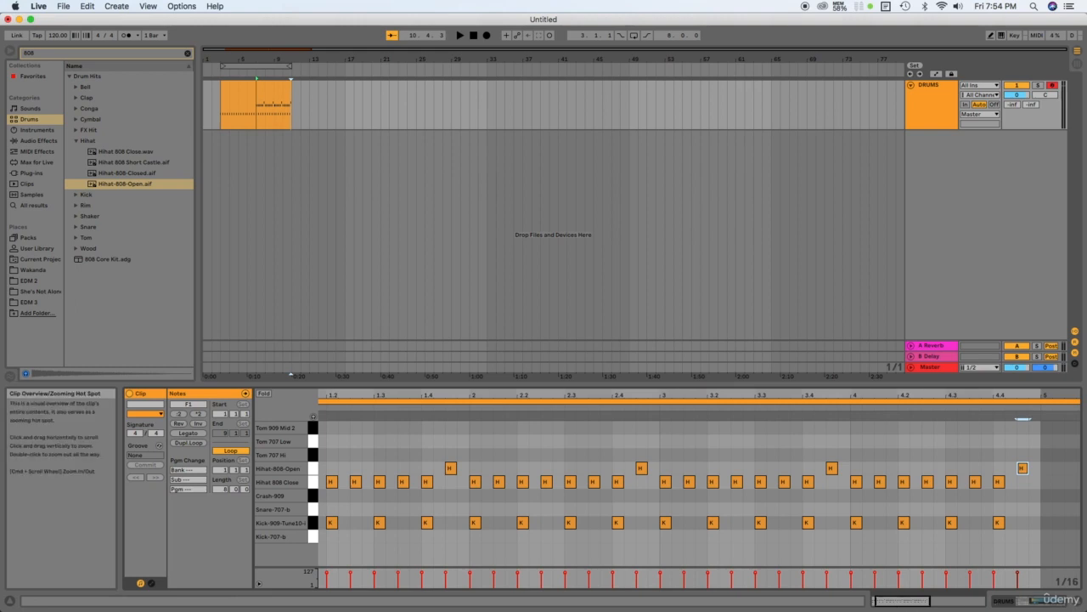
Play back the second clip from 7.1.1 with the open hi-hats at each bar's end.
drag(901, 601, 899, 602)
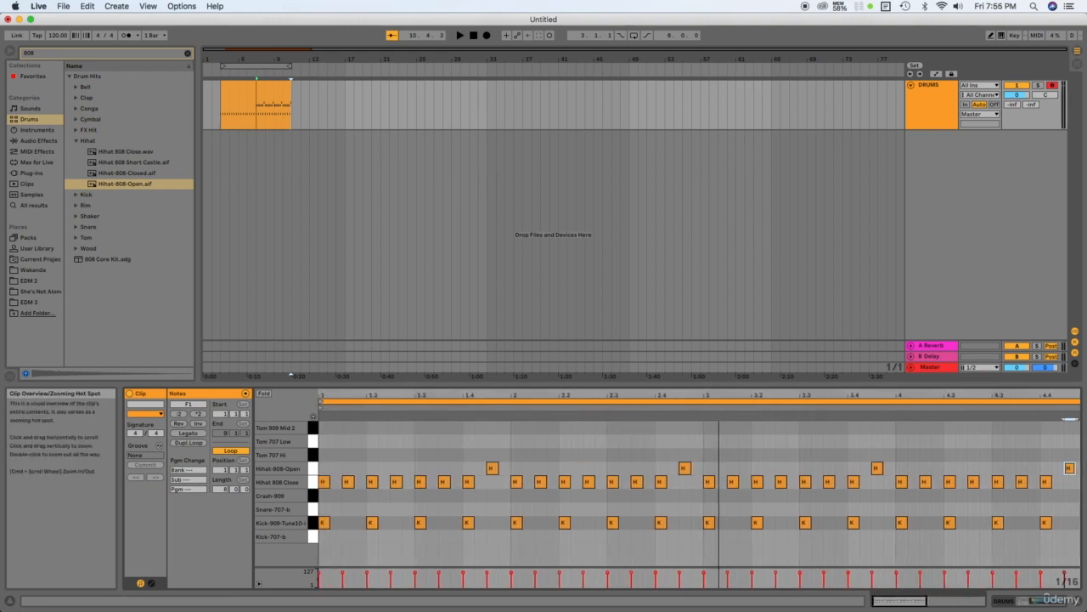
click(807, 440)
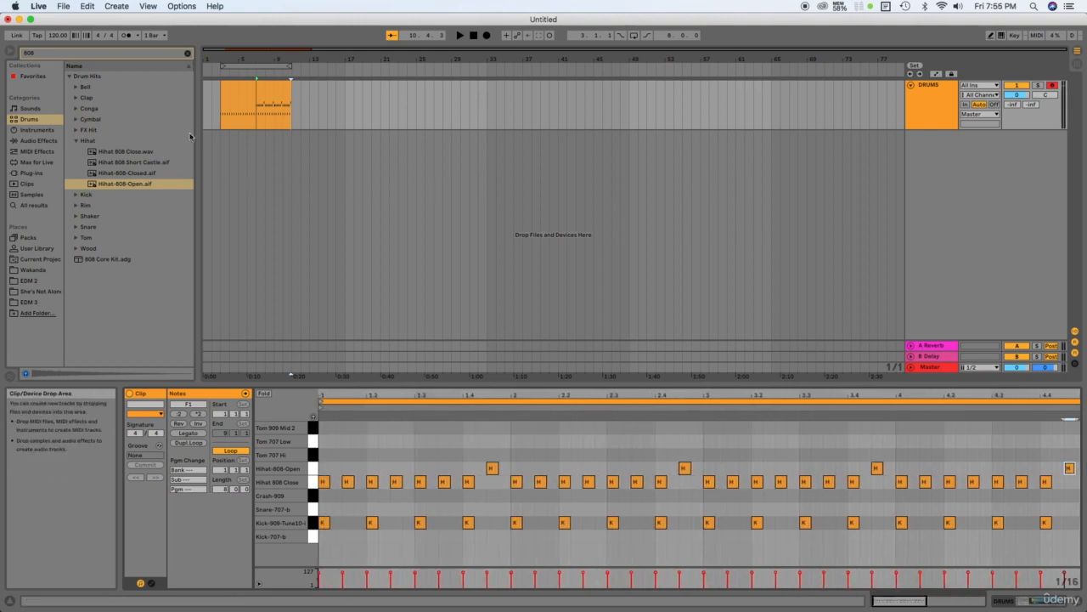
click(257, 122)
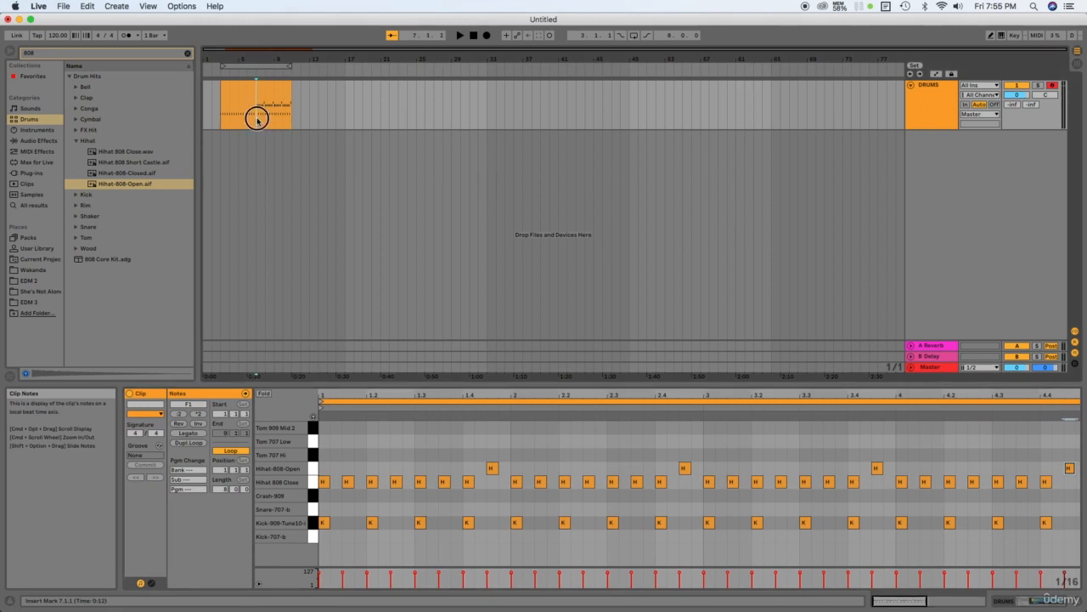
key(space)
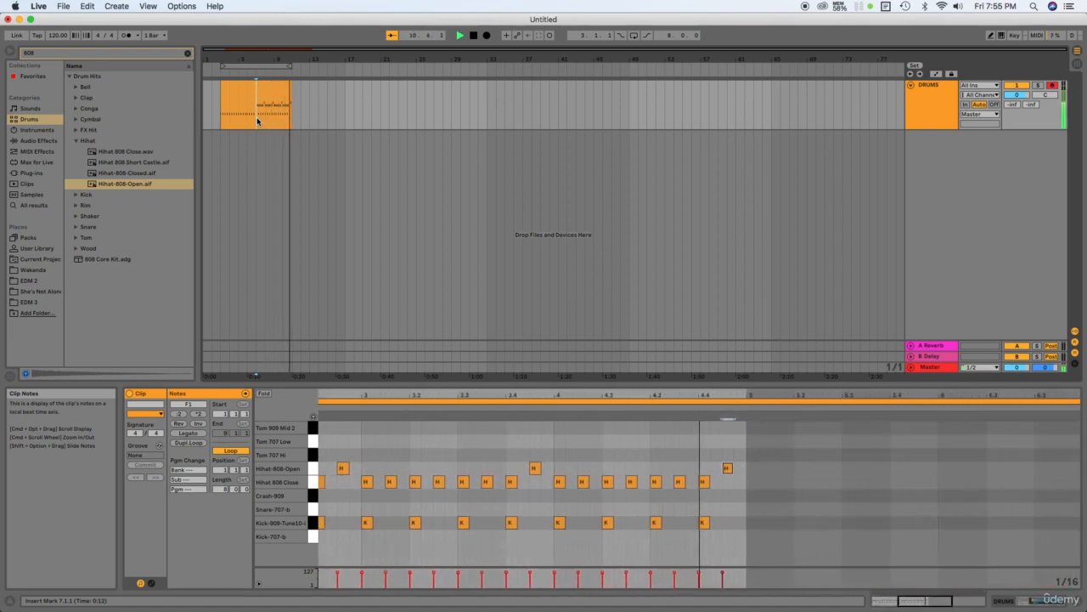
key(space)
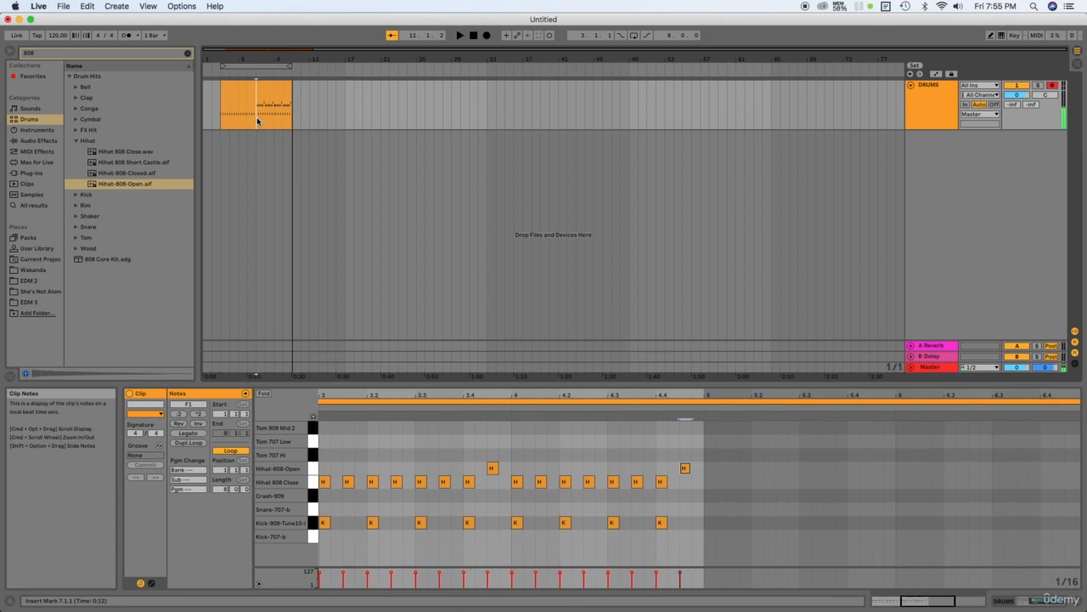
Play both clips through from 3.1.1, stop, and select the second clip.
click(220, 99)
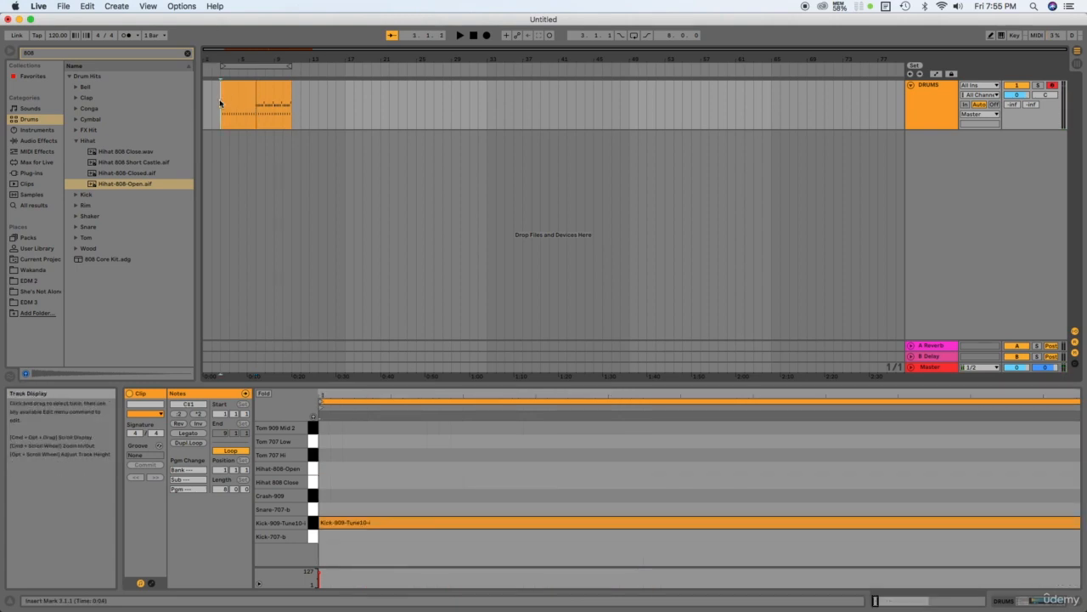
key(space)
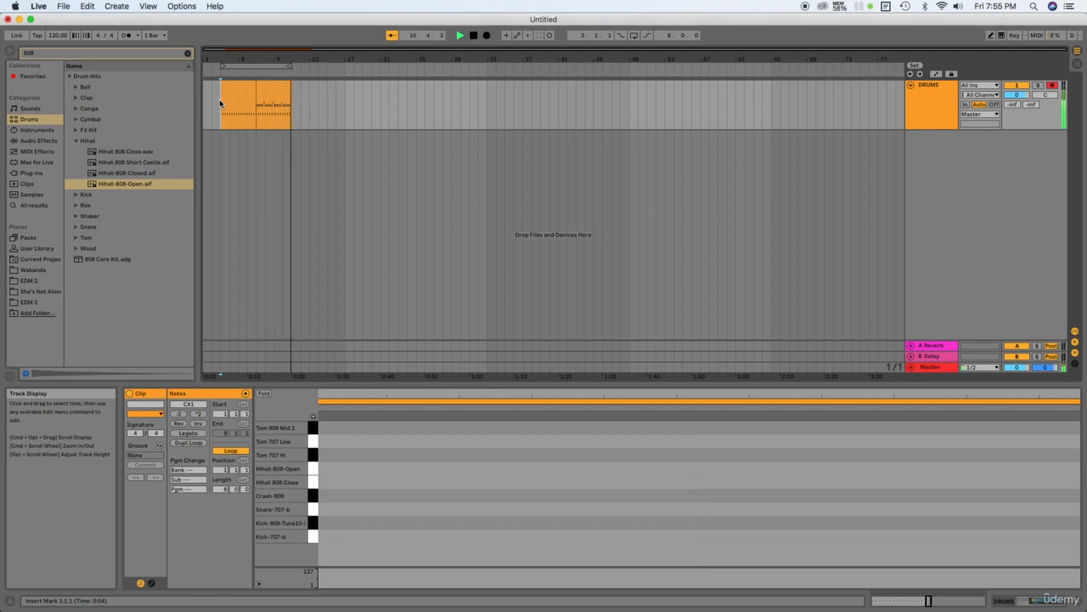
key(space)
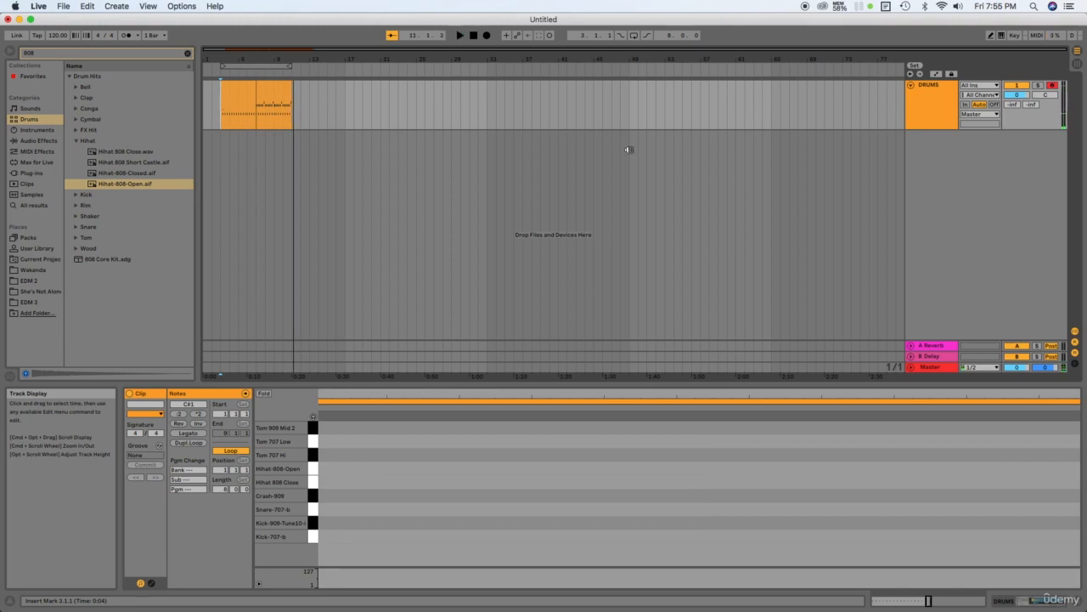
click(274, 85)
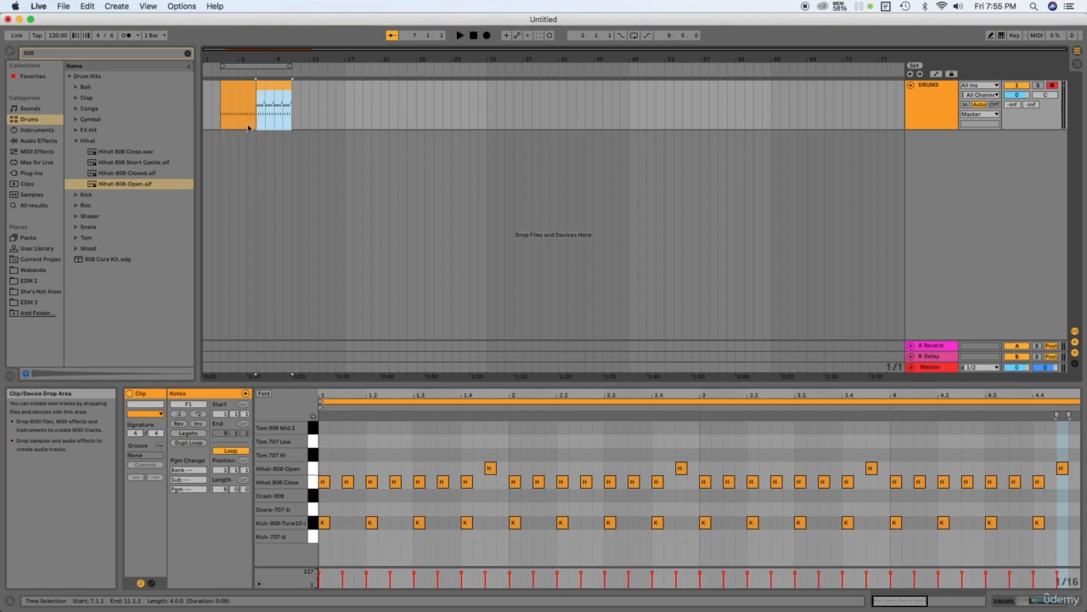
Duplicate the second clip on the DRUMS track to create a third four-bar clip starting at 11.1.1.
click(276, 83)
click(295, 101)
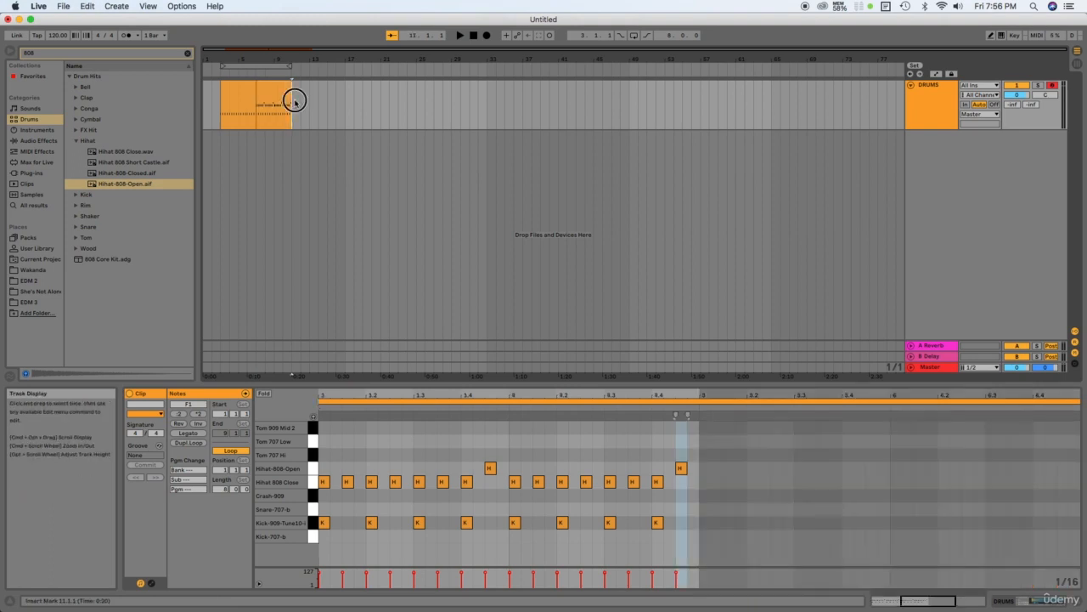
key(super+d)
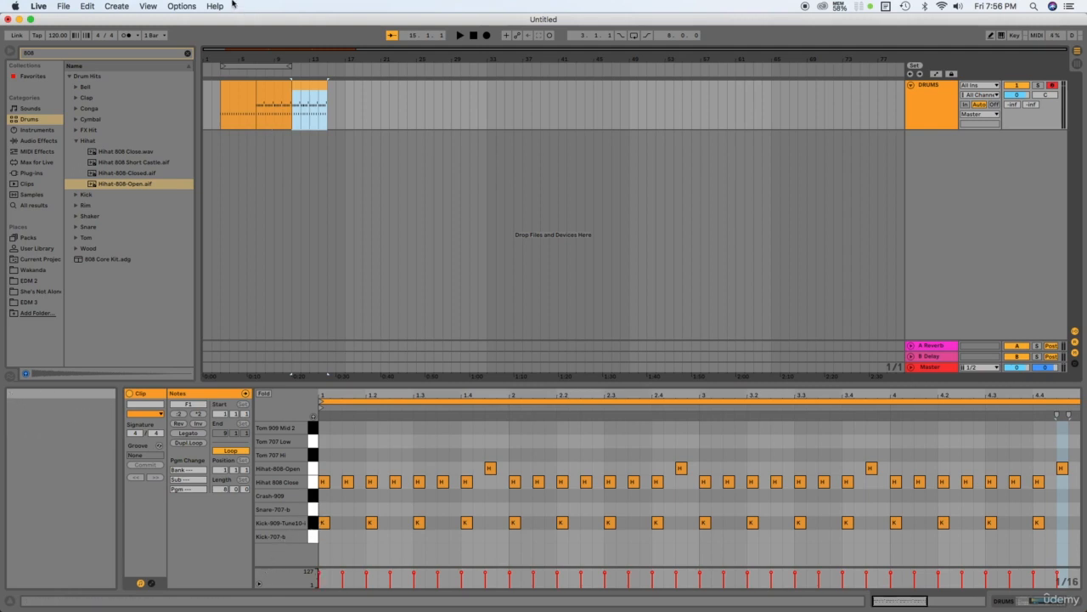
In the first clip, move all kick notes from the Kick-909 row down to the Kick-707-b row.
click(244, 101)
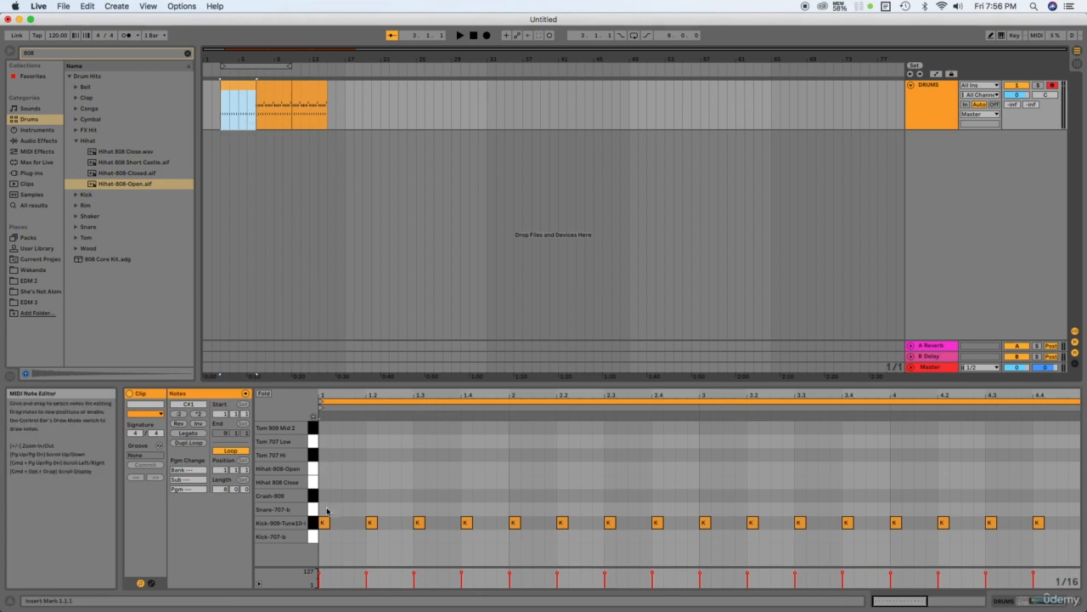
drag(327, 510, 1033, 544)
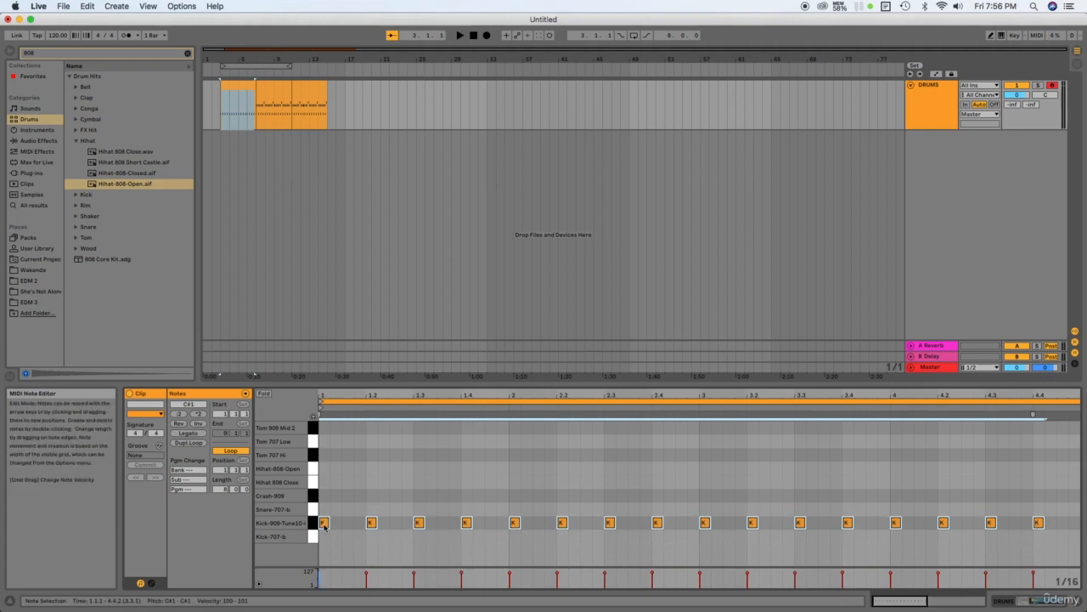
drag(323, 525, 326, 536)
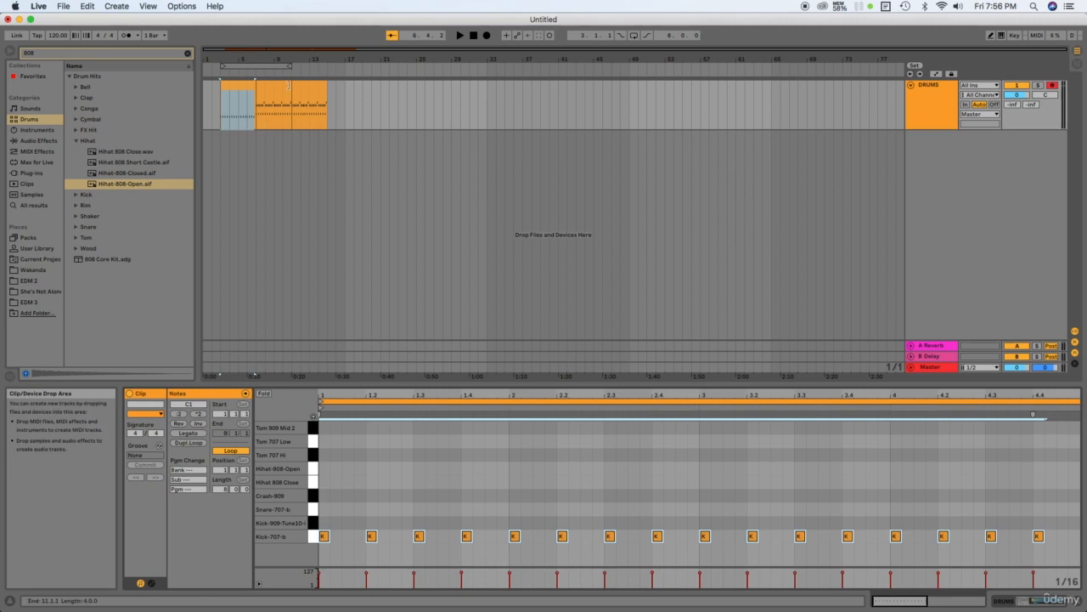
In the second clip, move all Kick-909 notes down to the Kick-707-b row.
click(267, 127)
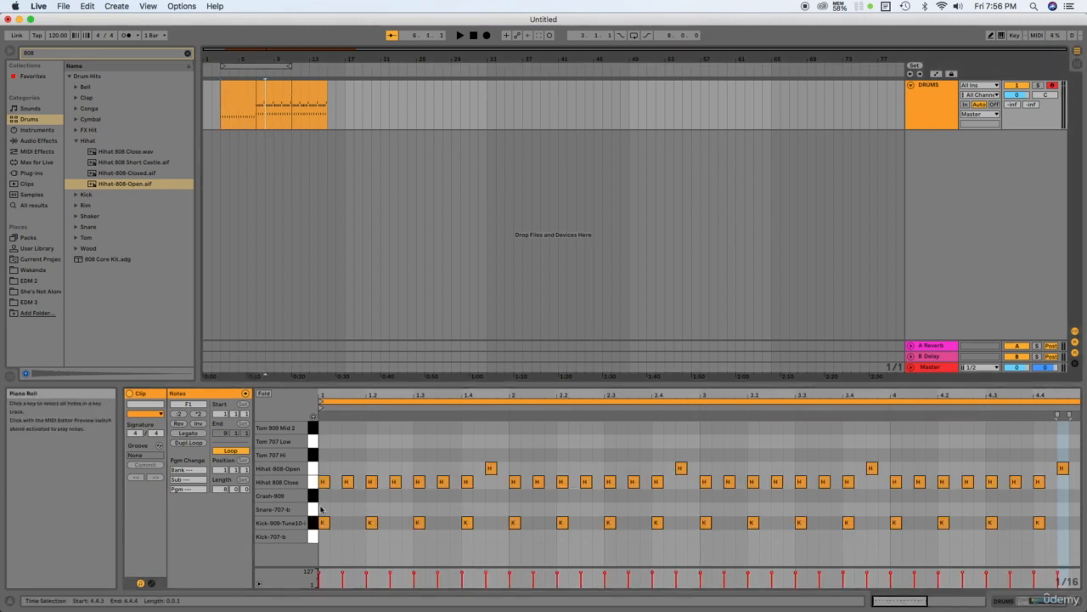
drag(324, 509, 1052, 533)
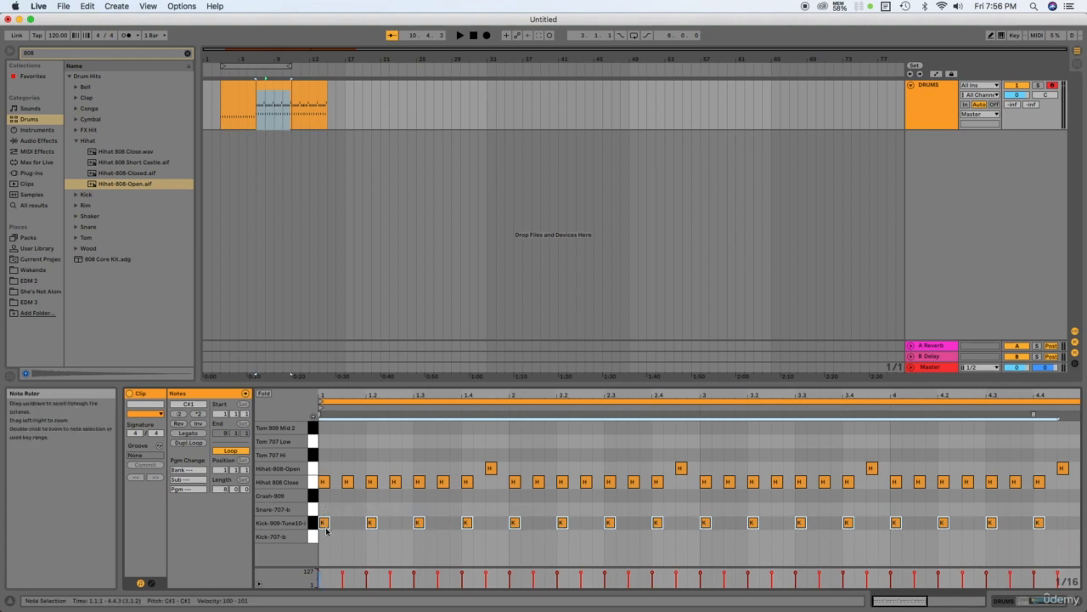
drag(323, 526, 324, 536)
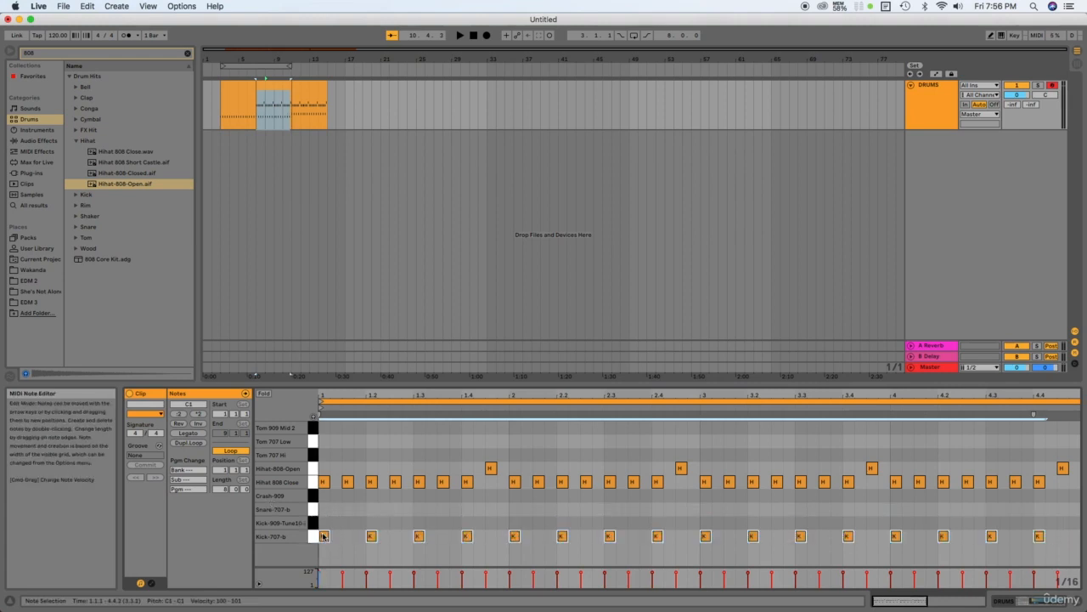
In the third clip, move all Kick-909 notes down to the Kick-707-b row and play the arrangement from 3.1.1.
click(304, 118)
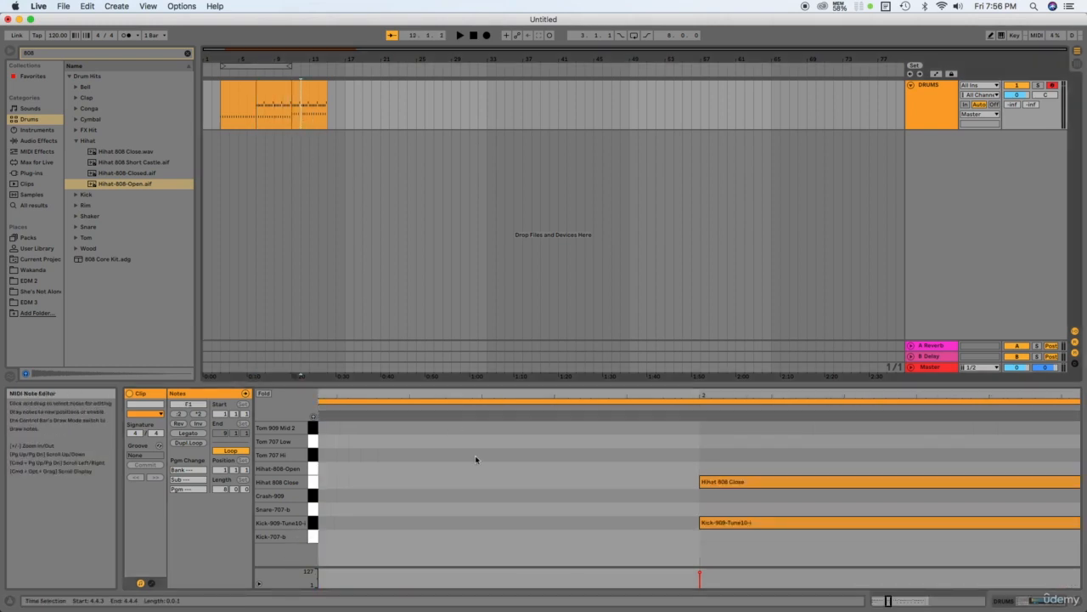
click(309, 82)
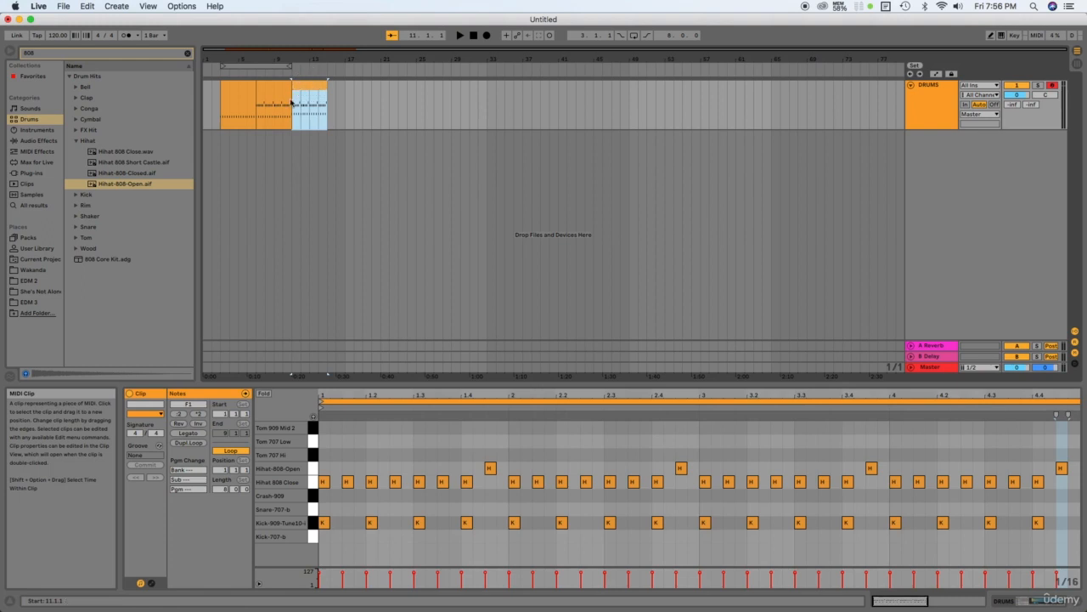
drag(325, 506, 1051, 529)
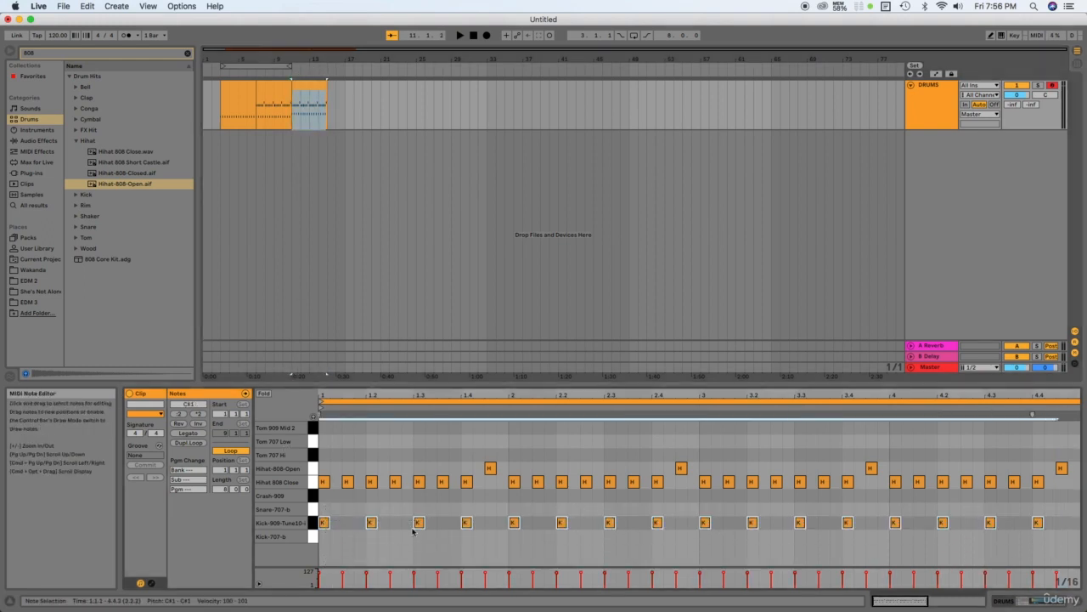
drag(324, 525, 324, 534)
click(224, 103)
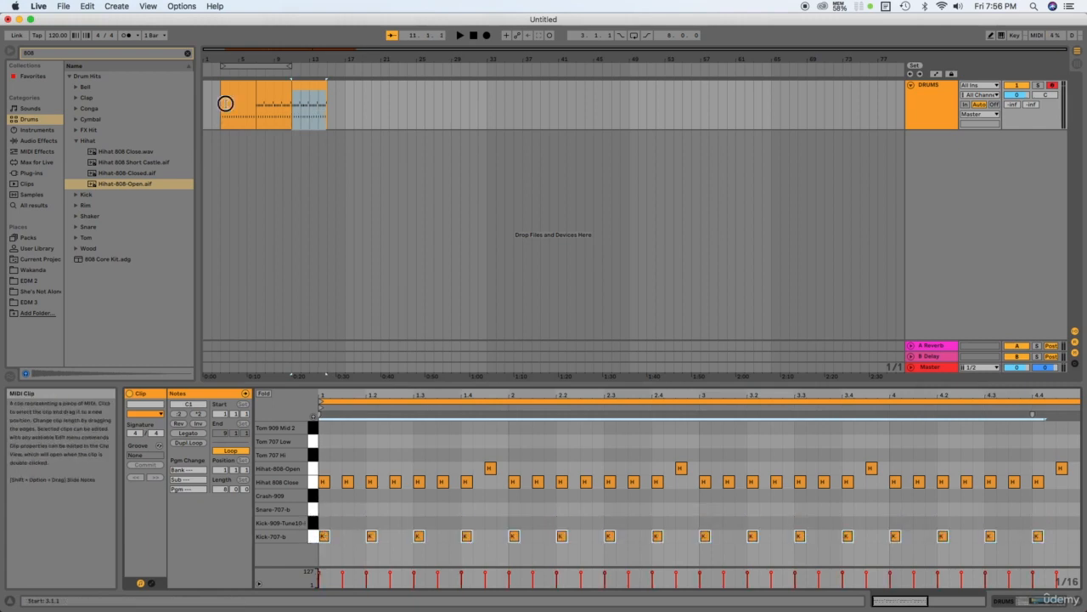
key(space)
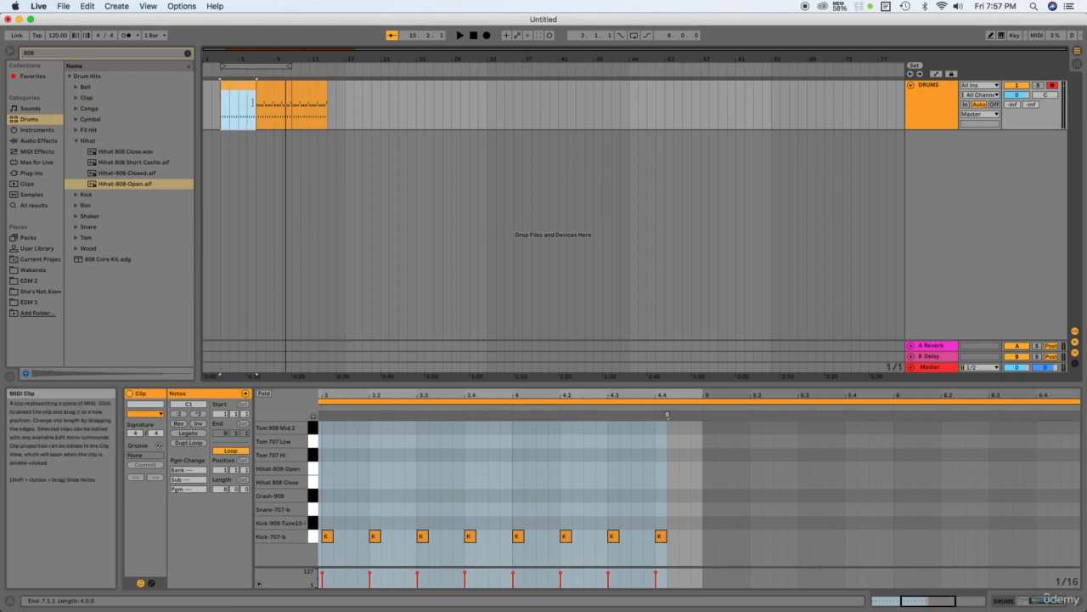
Shorten the first and second clips to two bars each and arrange the clips back to back, with the third starting at 7.1.1.
mouse_move(253, 102)
mouse_down()
mouse_move(235, 102)
mouse_move(262, 87)
mouse_move(253, 106)
mouse_up()
click(263, 98)
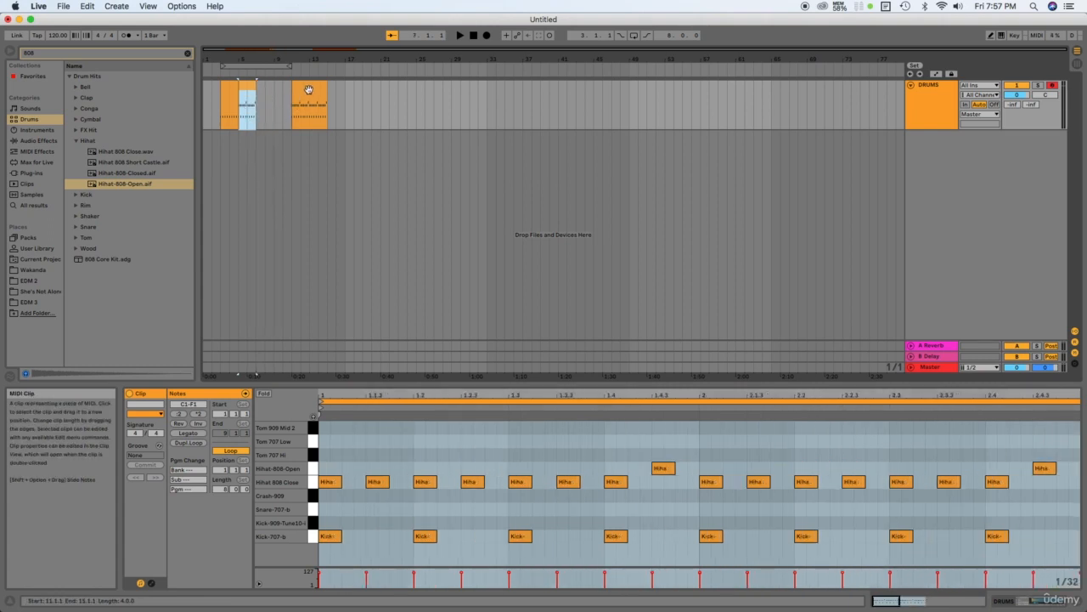
drag(308, 89, 279, 102)
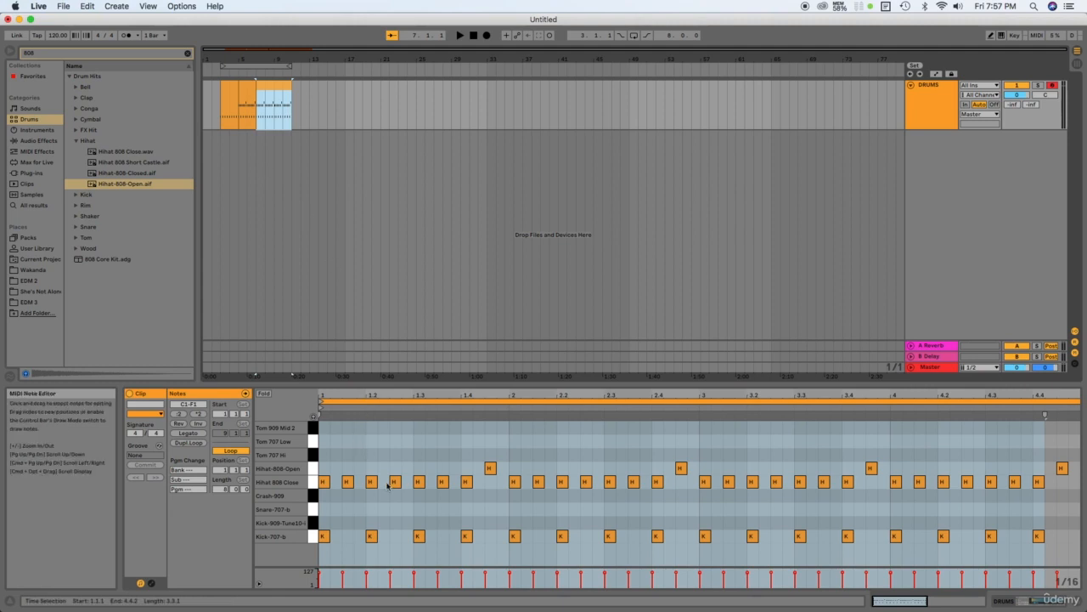
In the third clip, draw Snare-707-b notes on beats 2 and 4 of bars 1 and 2, and play them back.
click(329, 519)
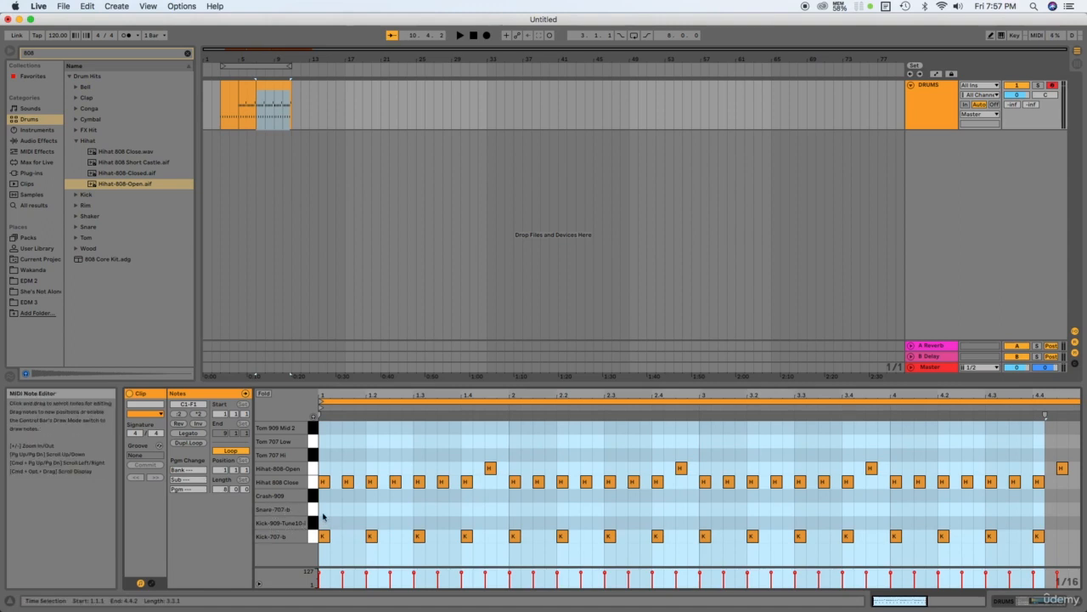
click(374, 510)
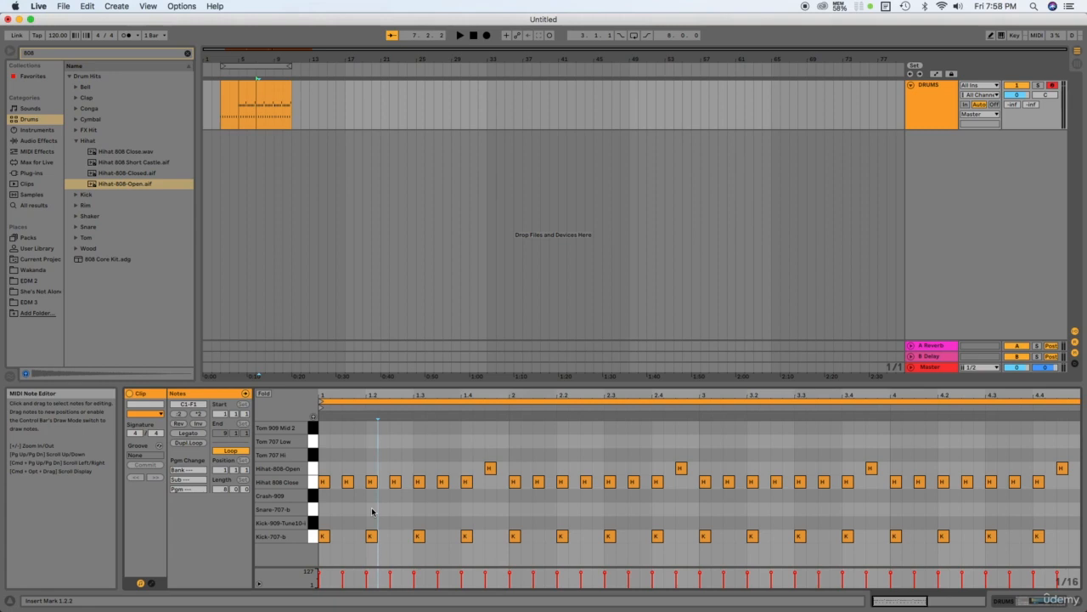
key(b)
click(372, 508)
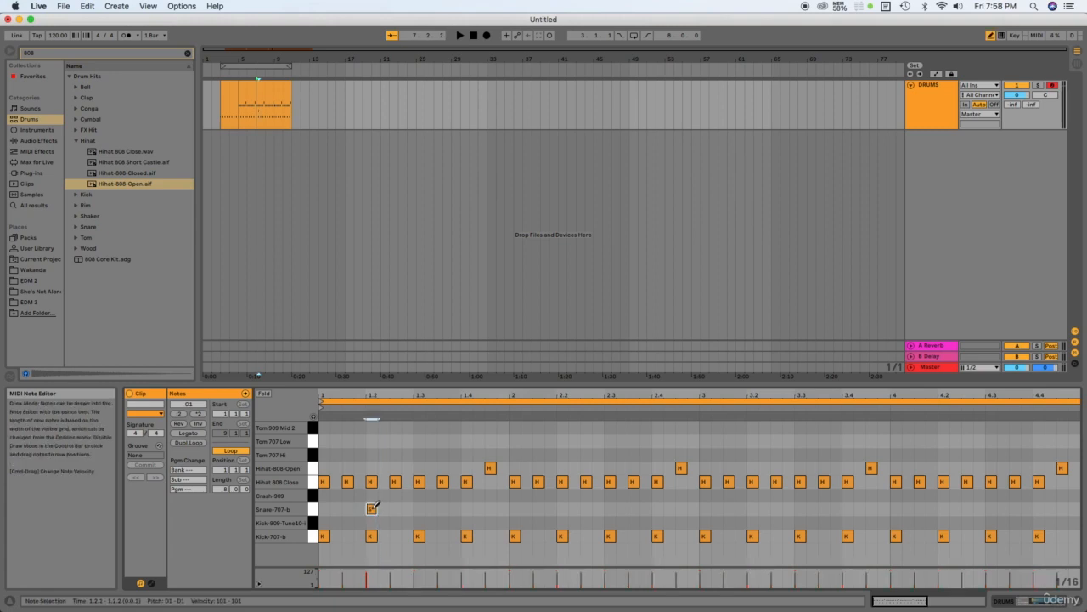
click(467, 508)
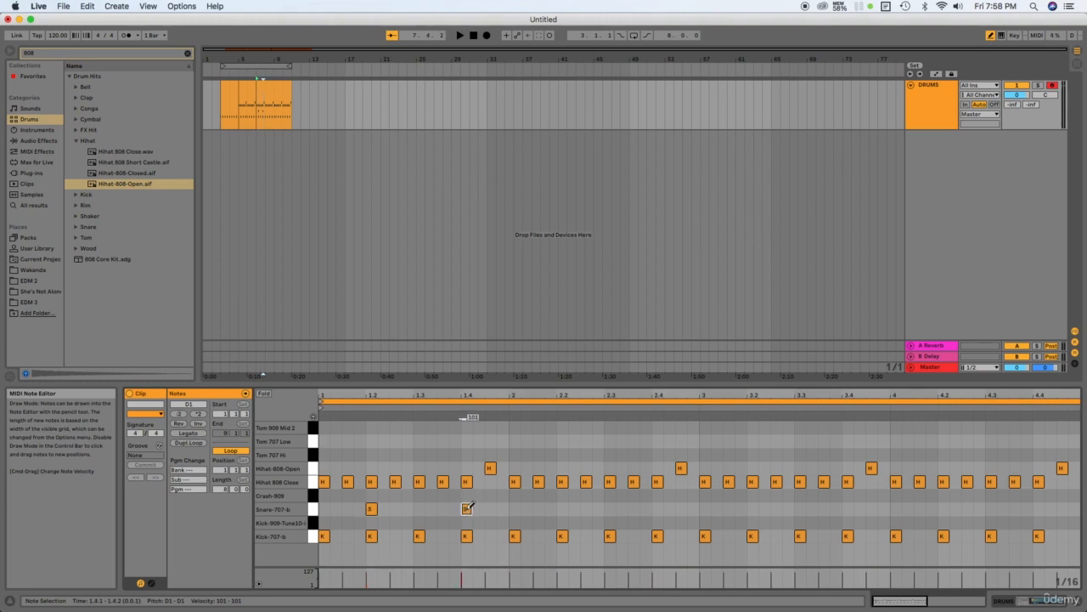
click(562, 508)
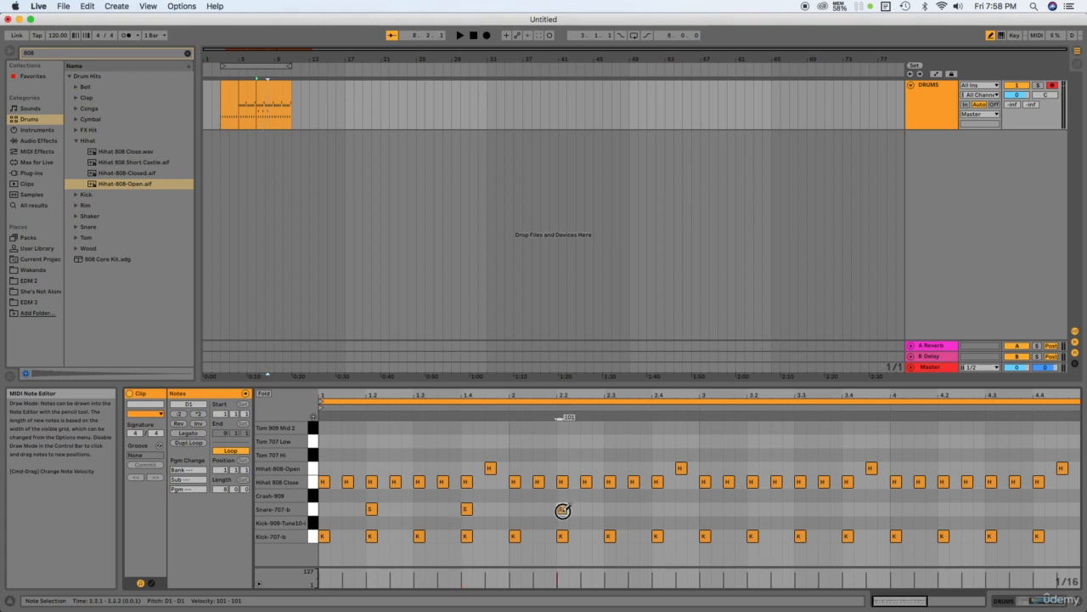
click(657, 508)
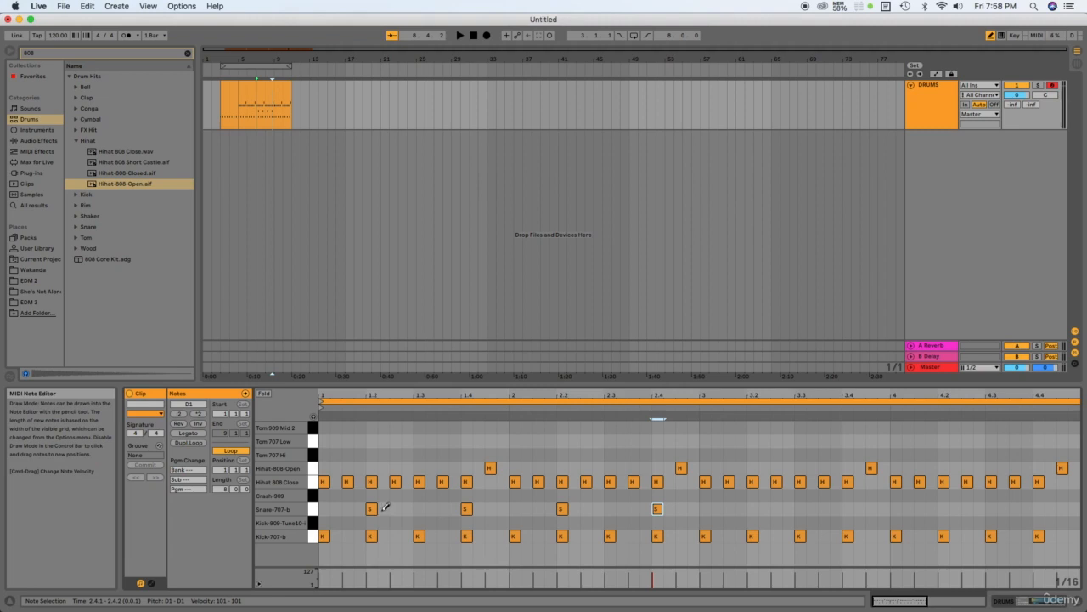
key(space)
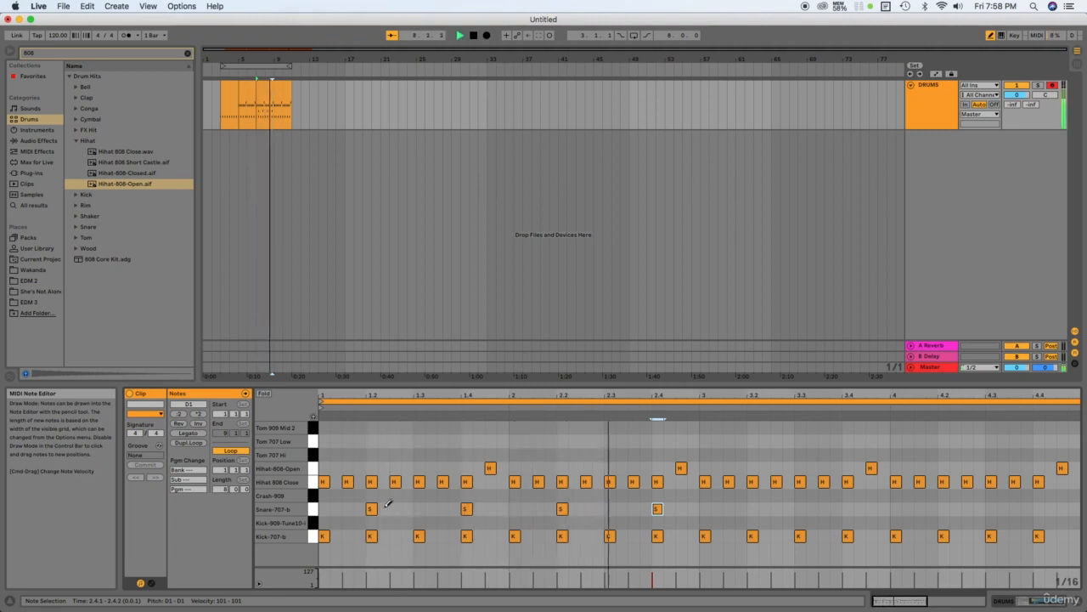
key(space)
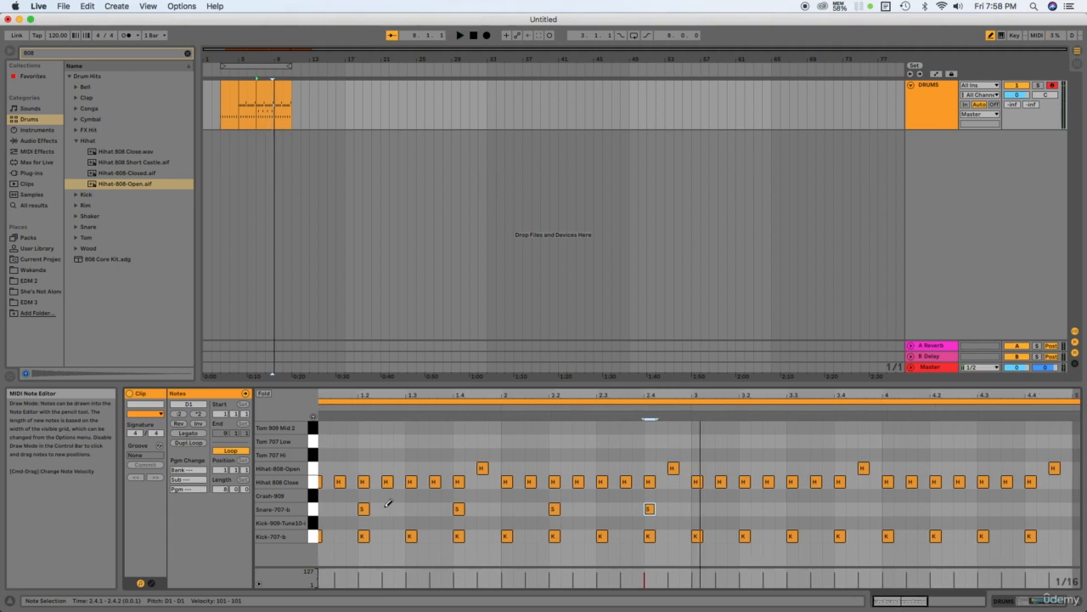
Draw Snare-707-b notes on beats 2 and 4 of bars 3 and 4 in the third clip.
click(745, 508)
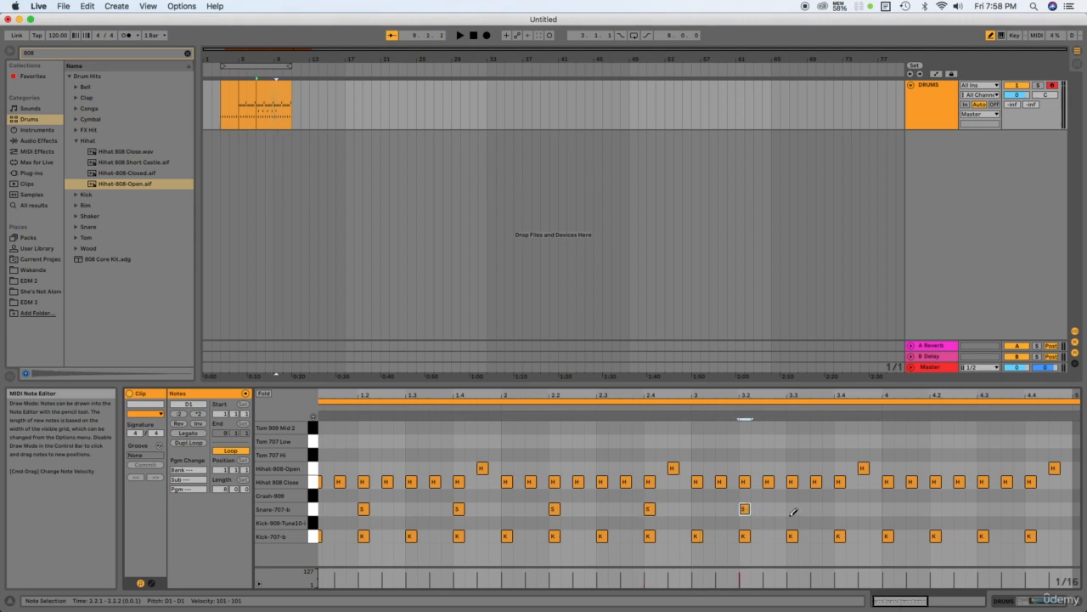
click(840, 508)
click(935, 508)
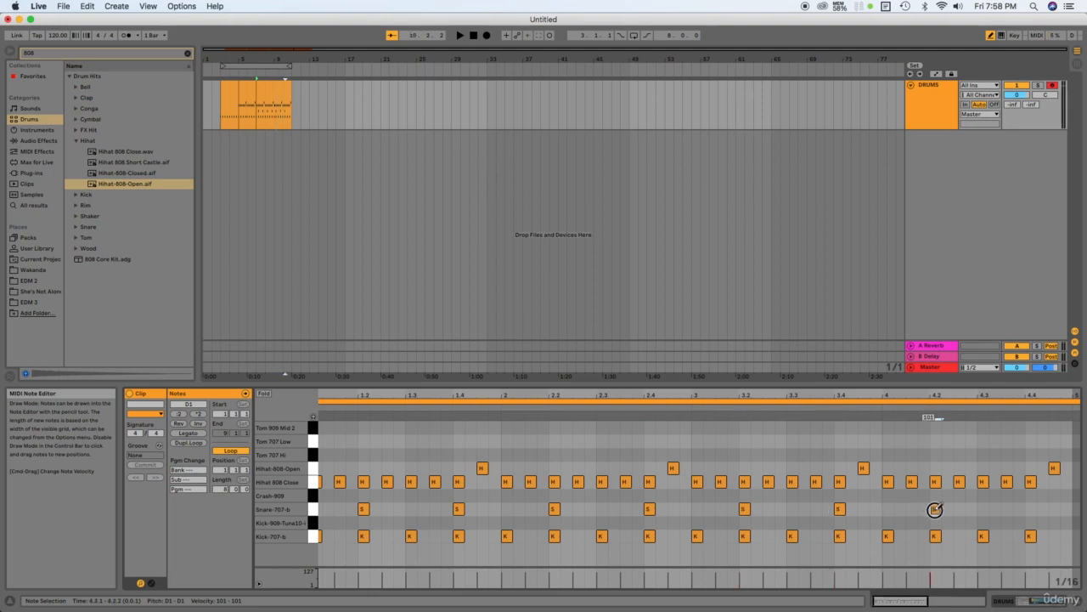
click(1031, 508)
Play all three clips through from 3.1.1 to hear the kick, hi-hat and snare build-up, and stop.
click(1031, 601)
click(963, 599)
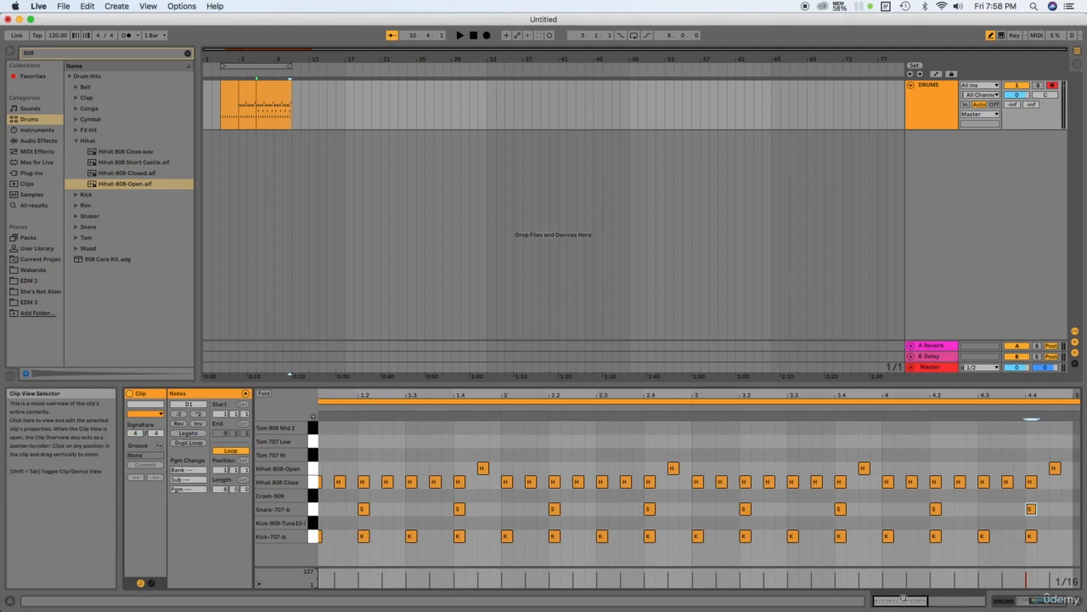
drag(904, 598, 906, 600)
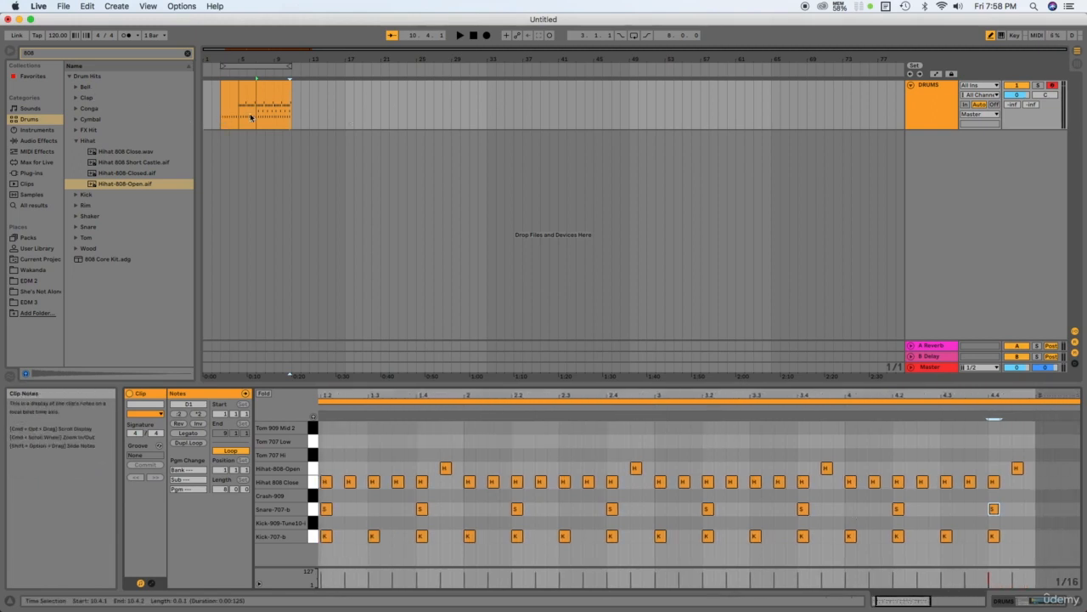
click(221, 109)
key(space)
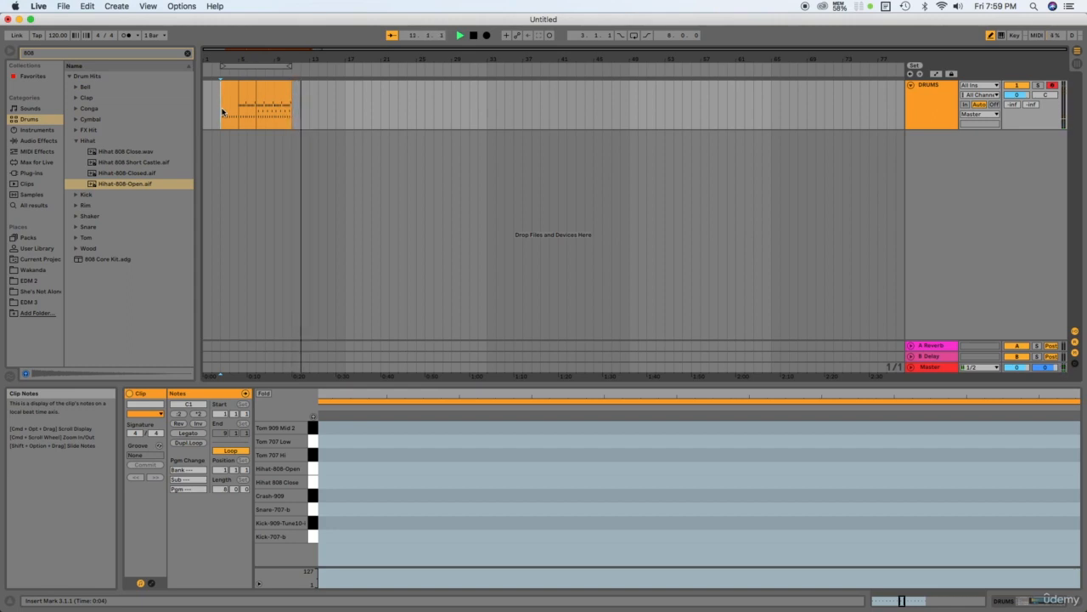
key(space)
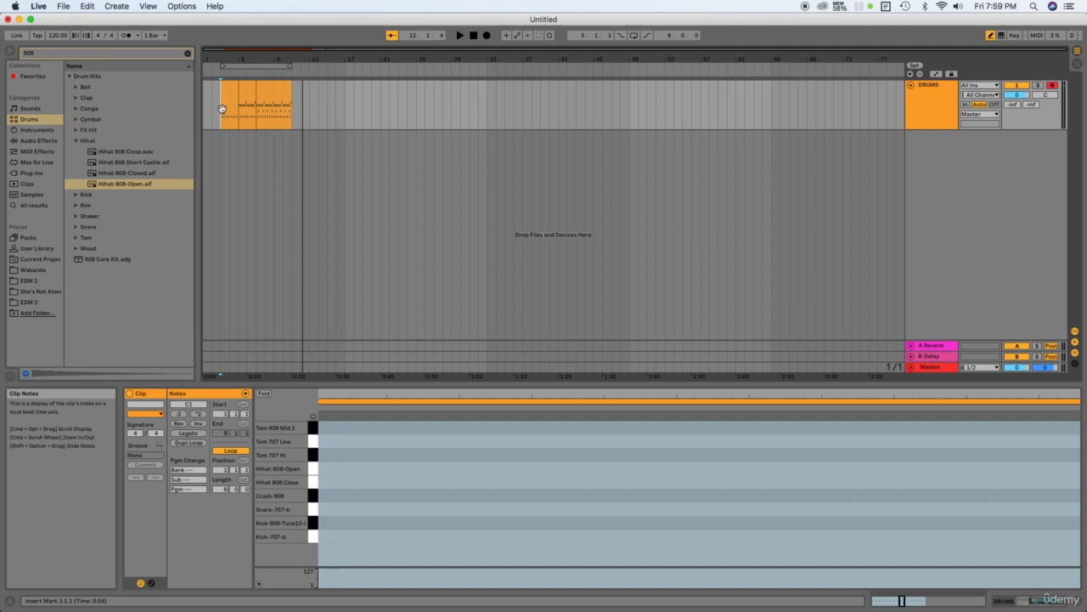
Add a Snare-707-b note at 4.4.3 in the third clip and play it back from 9.1.1.
click(231, 91)
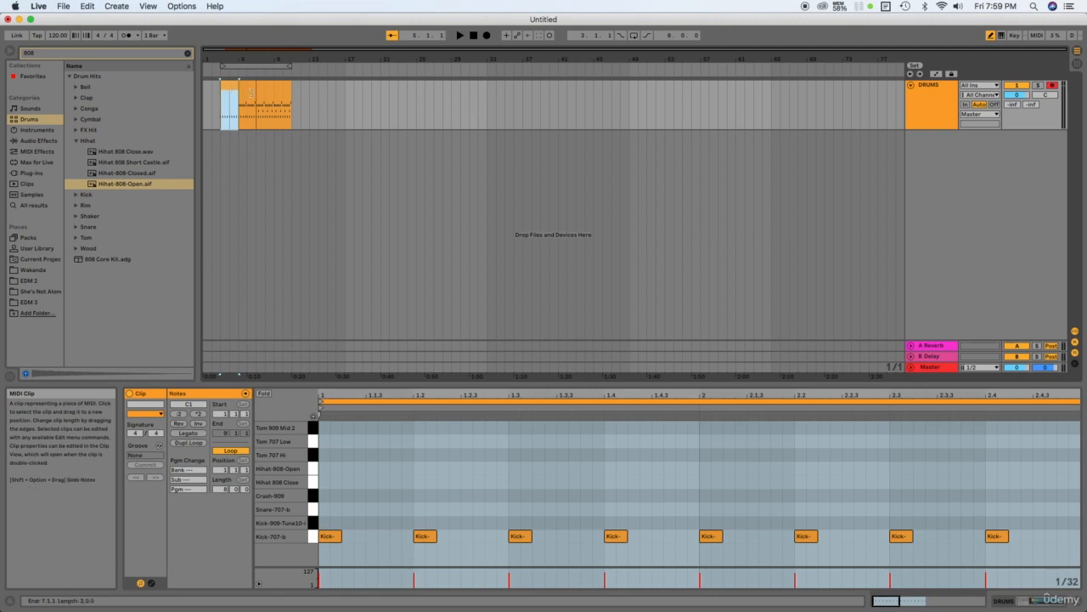
click(248, 90)
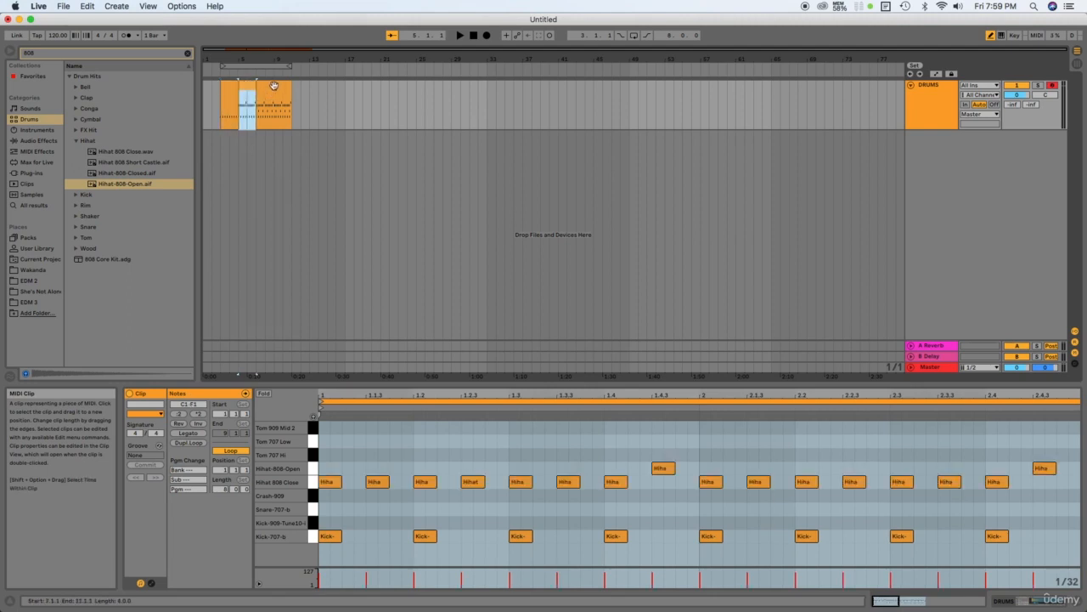
click(273, 85)
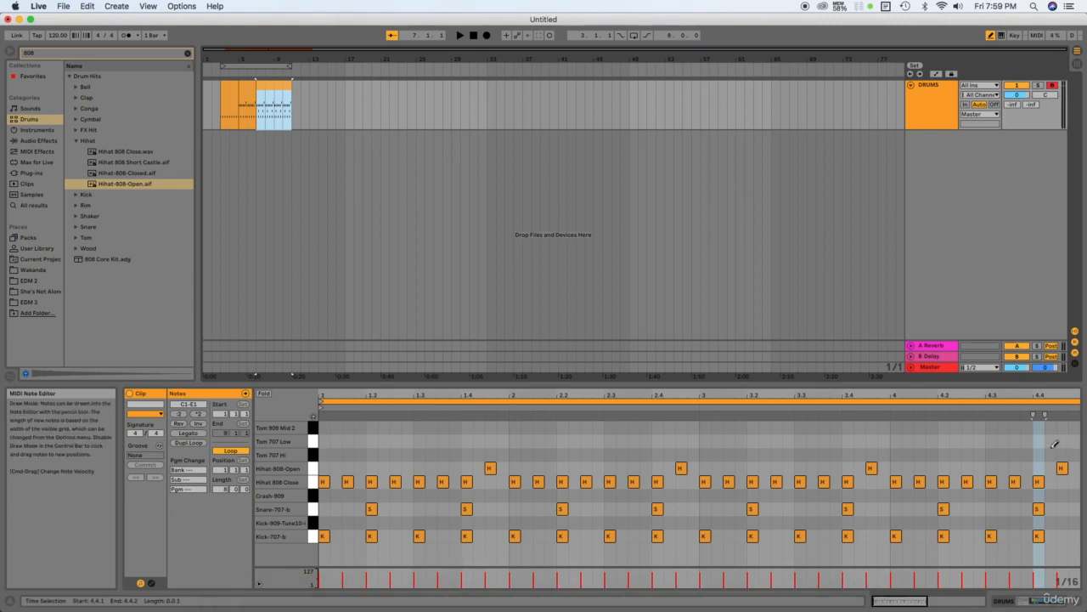
click(1066, 507)
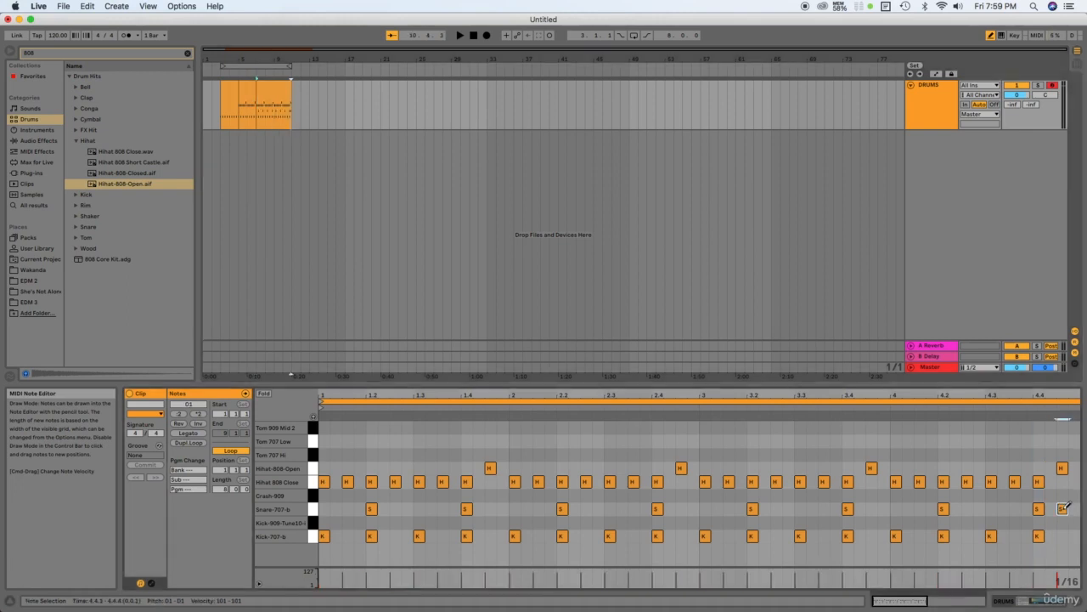
click(273, 121)
key(space)
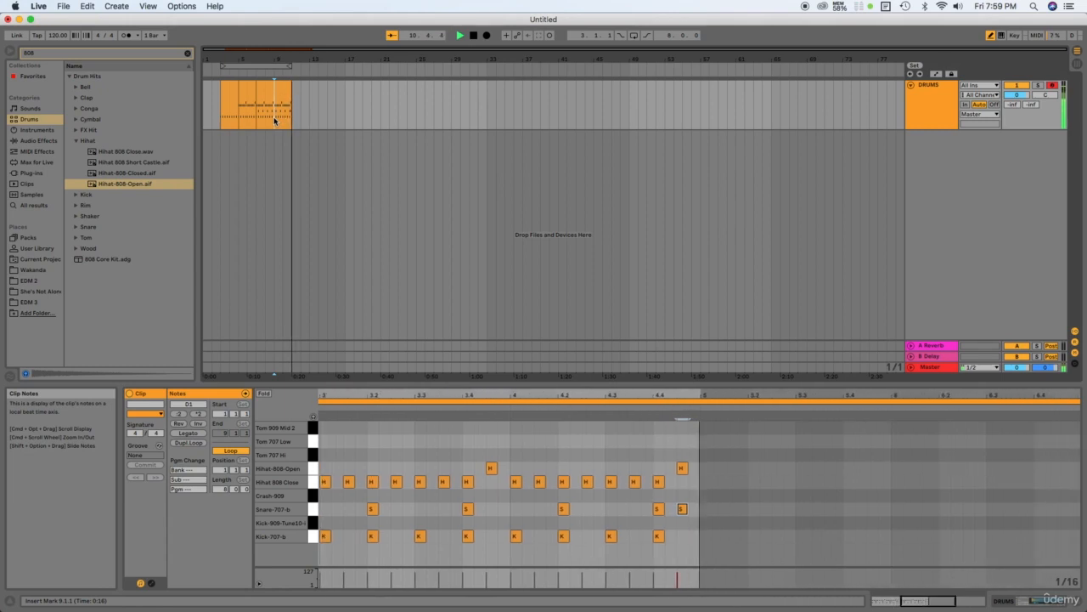
key(space)
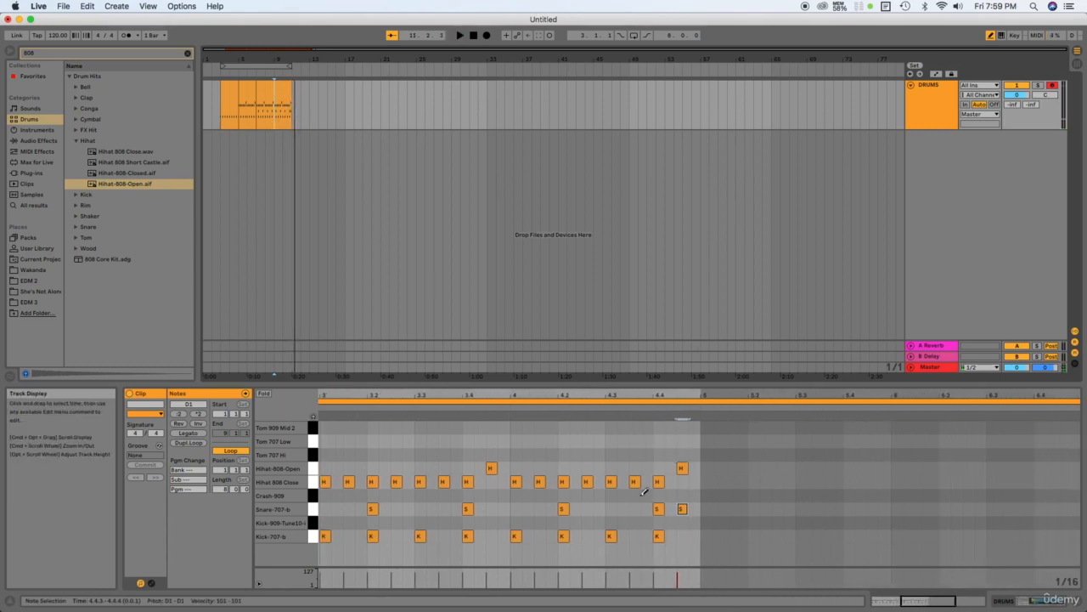
Add a Snare-707-b note at 4.4.4 in the third clip and place the insert marker at 11.1.1 on the DRUMS track.
click(695, 507)
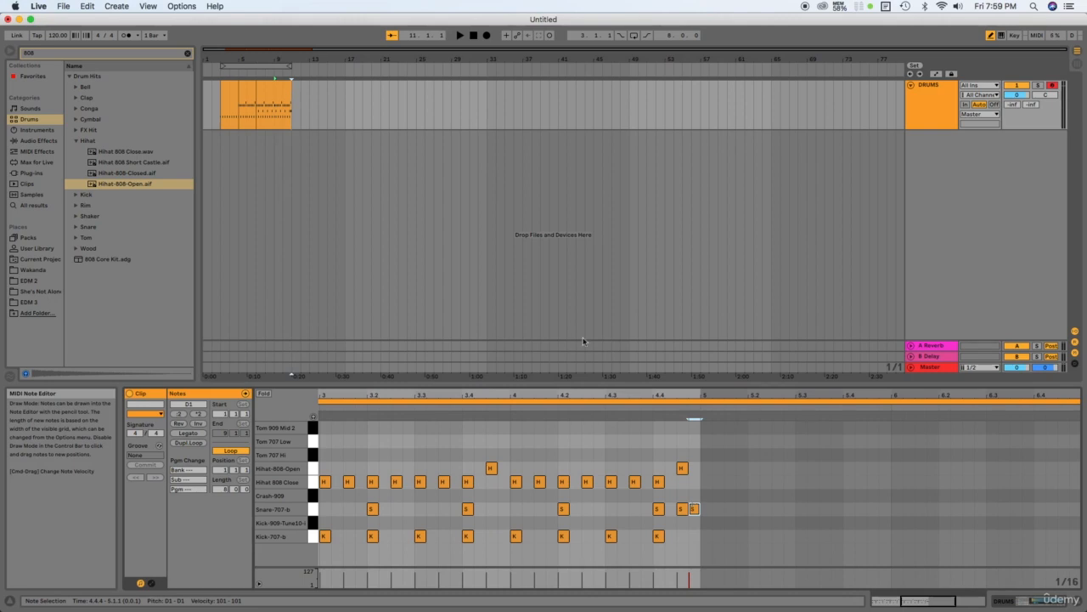
key(space)
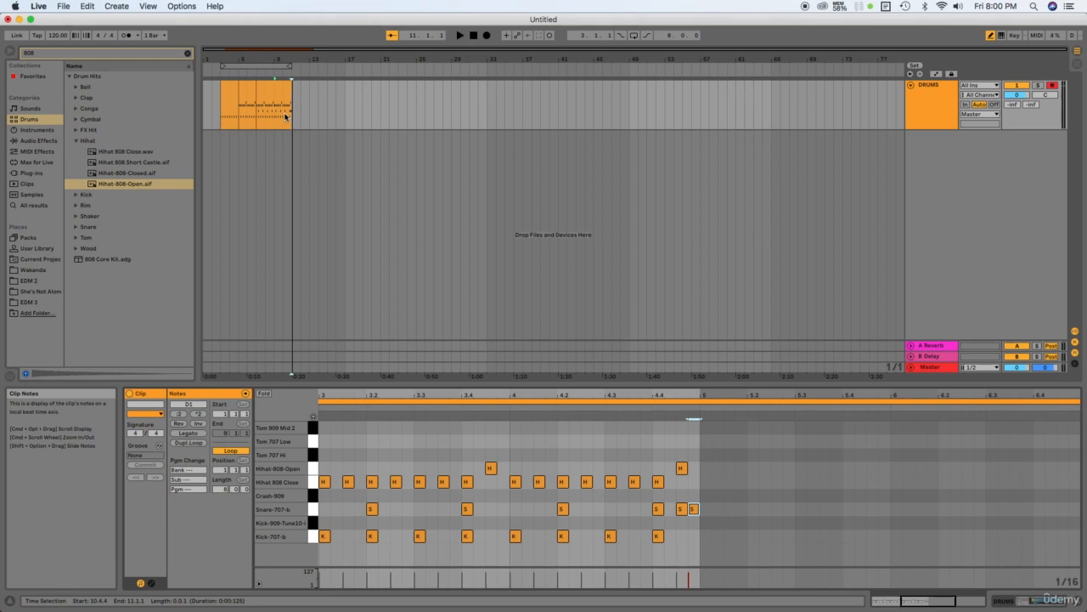
click(928, 113)
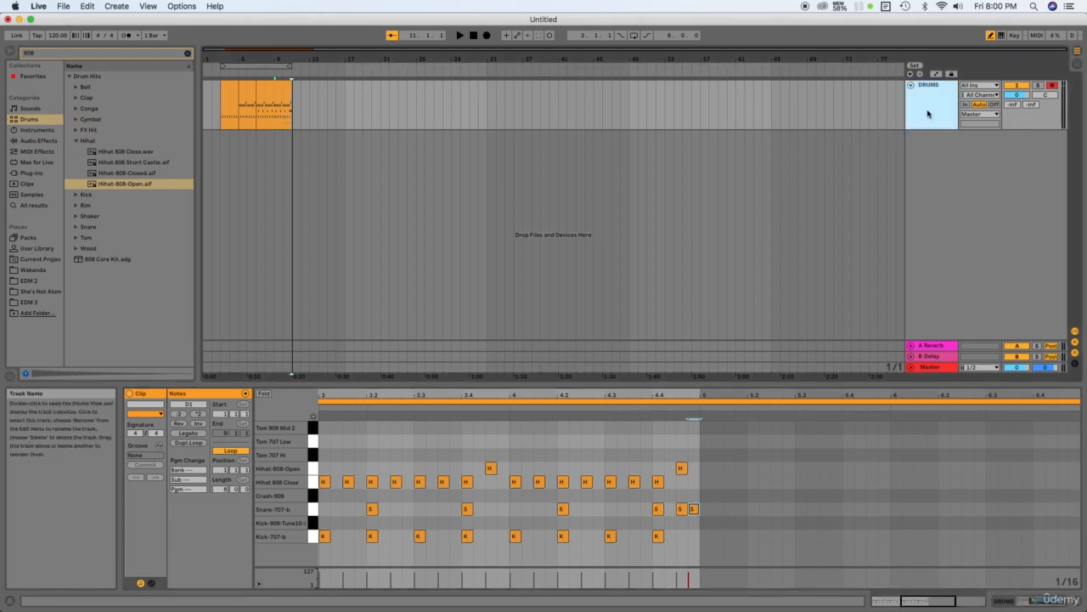
click(295, 93)
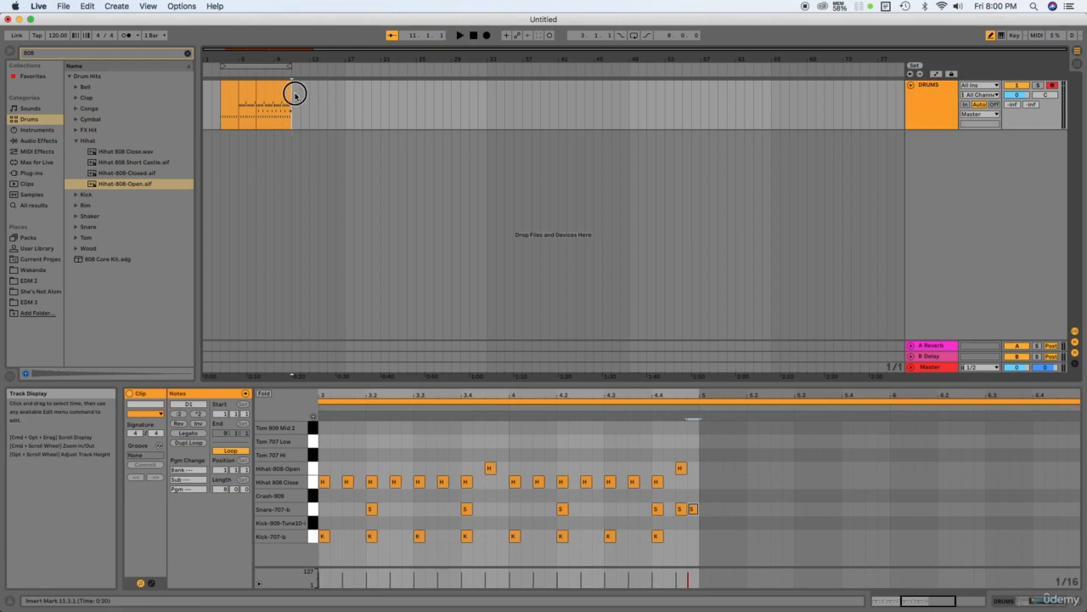